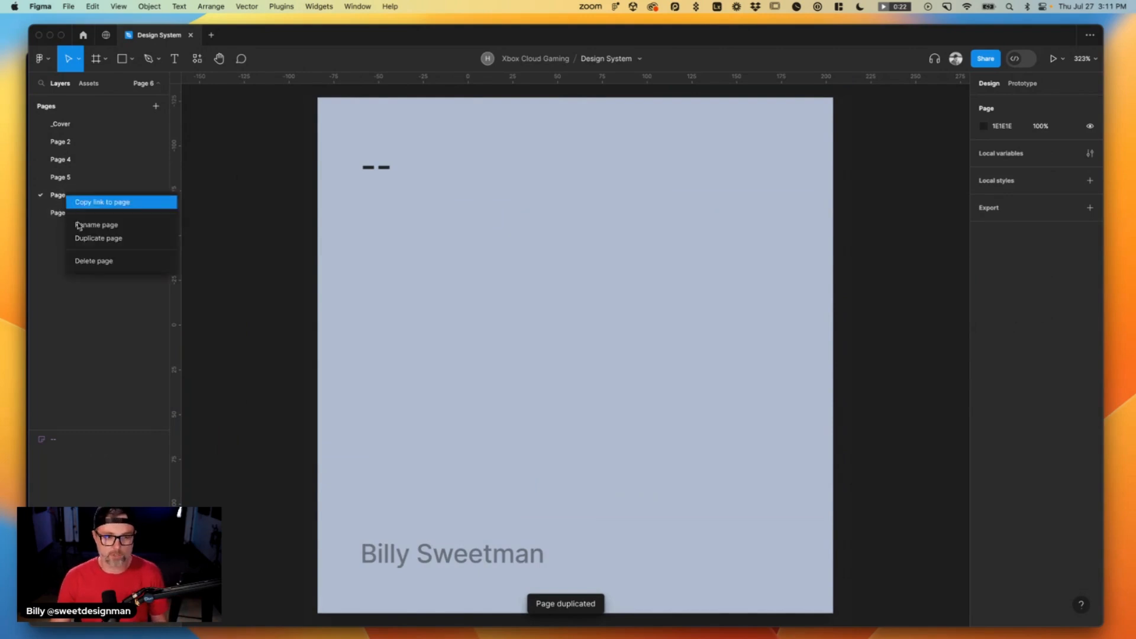
Make four more duplicates of the blank blue-card page, up to Page 10.
{"action": "left_click", "coordinate": [89, 237]}
{"action": "right_click", "coordinate": [62, 204]}
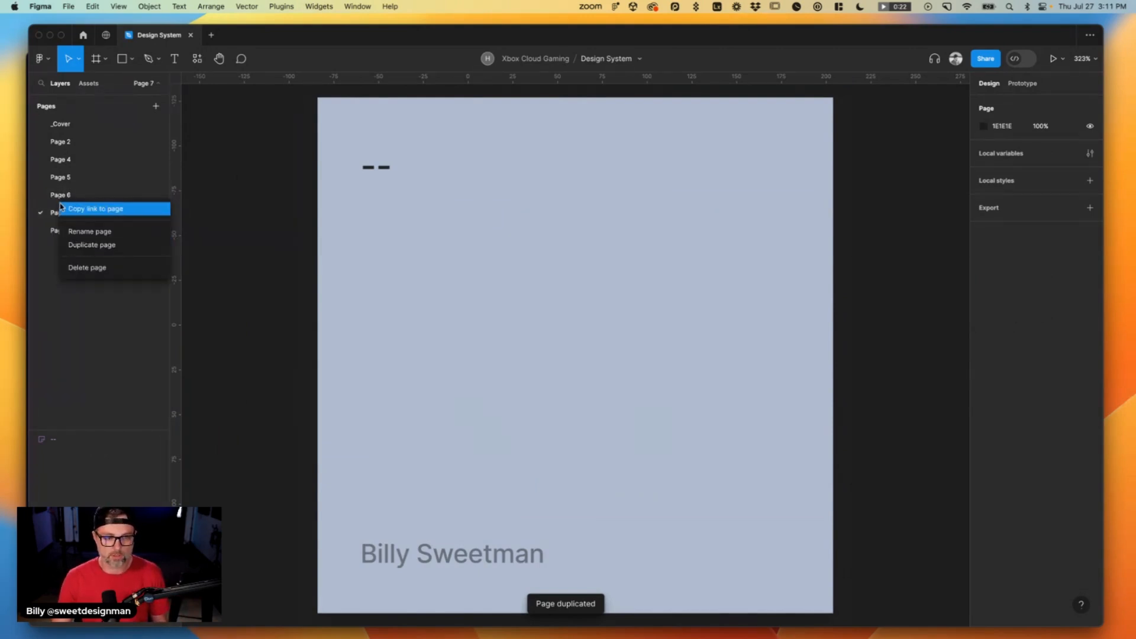
{"action": "left_click", "coordinate": [87, 244]}
{"action": "right_click", "coordinate": [70, 204]}
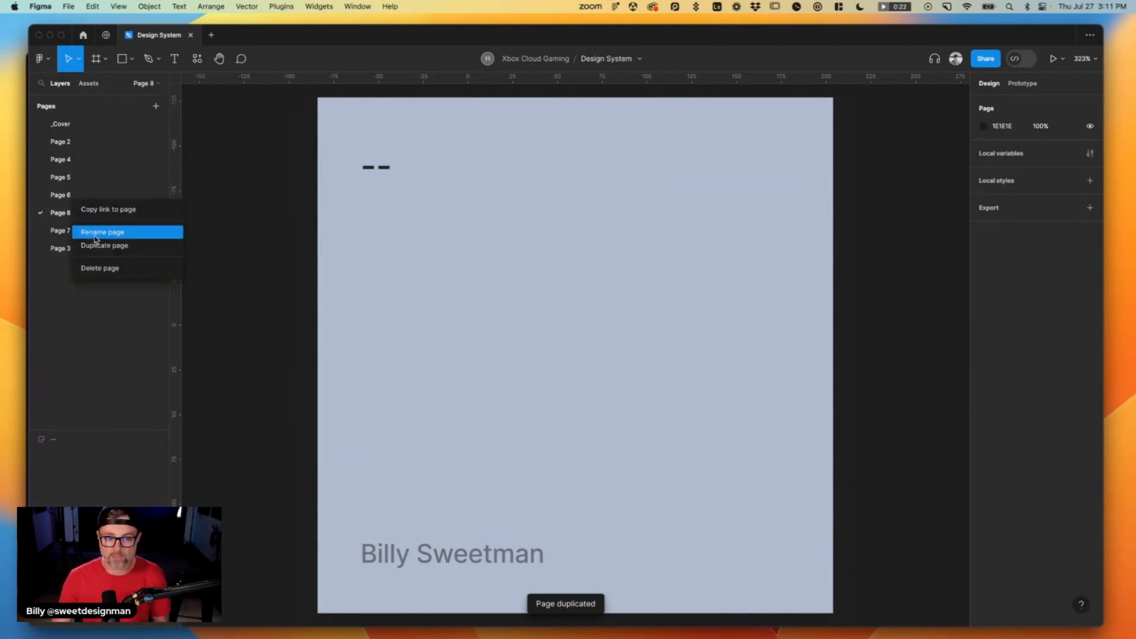
{"action": "left_click", "coordinate": [97, 245]}
{"action": "right_click", "coordinate": [70, 236]}
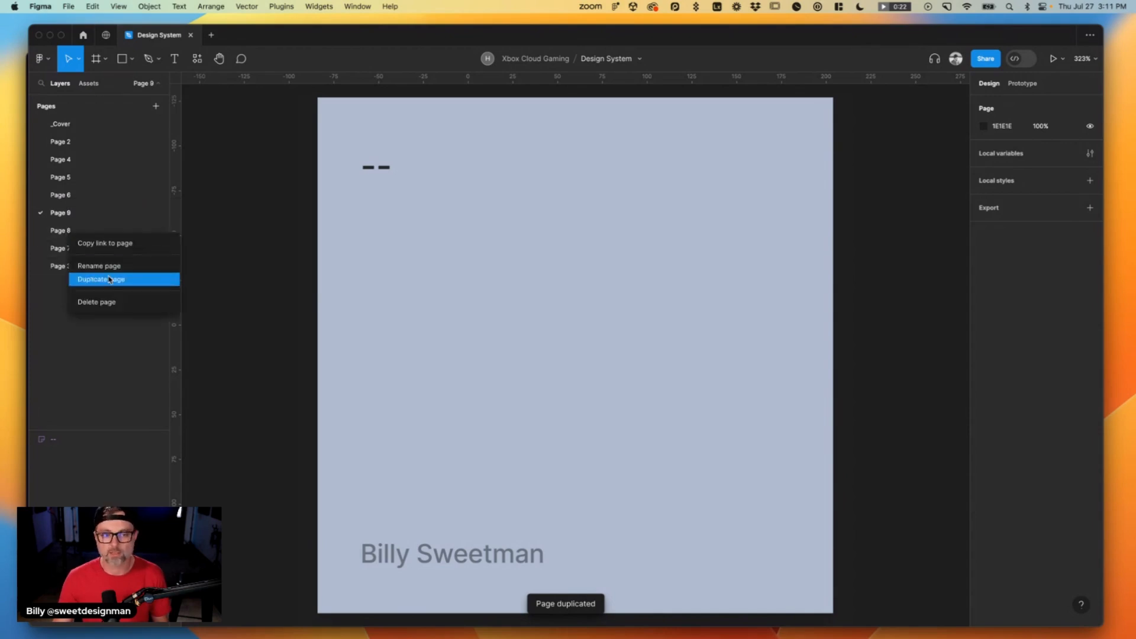
{"action": "left_click", "coordinate": [101, 278]}
{"action": "key", "text": "minus"}
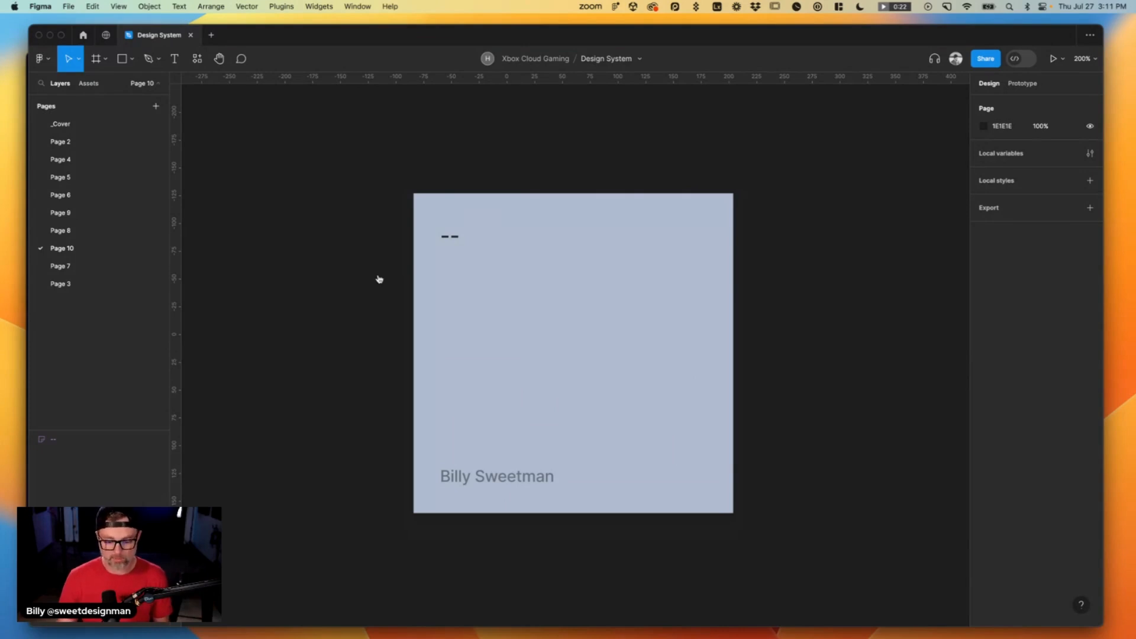
Switch to the Xbox Cloud Gaming page in Arc and capture the Search games field in its default and focused states.
{"action": "key", "text": "super+Tab"}
{"action": "scroll", "coordinate": [263, 123], "scroll_direction": "up", "scroll_amount": 3}
{"action": "scroll", "coordinate": [262, 123], "scroll_direction": "up", "scroll_amount": 15}
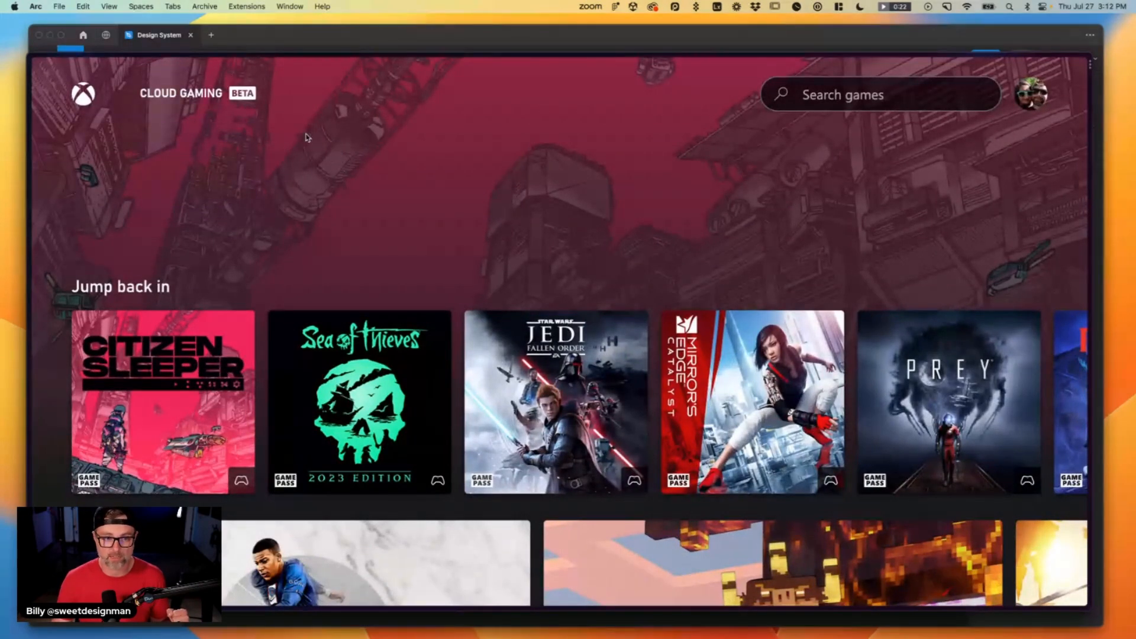
{"action": "left_click", "coordinate": [179, 107]}
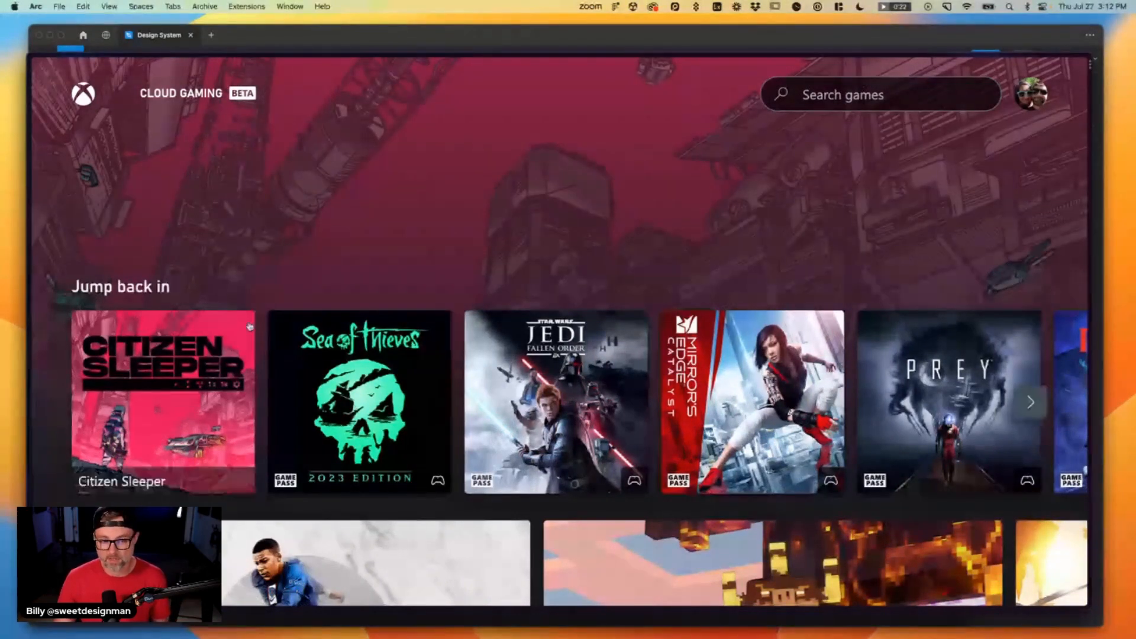
{"action": "scroll", "coordinate": [249, 326], "scroll_direction": "right", "scroll_amount": 3}
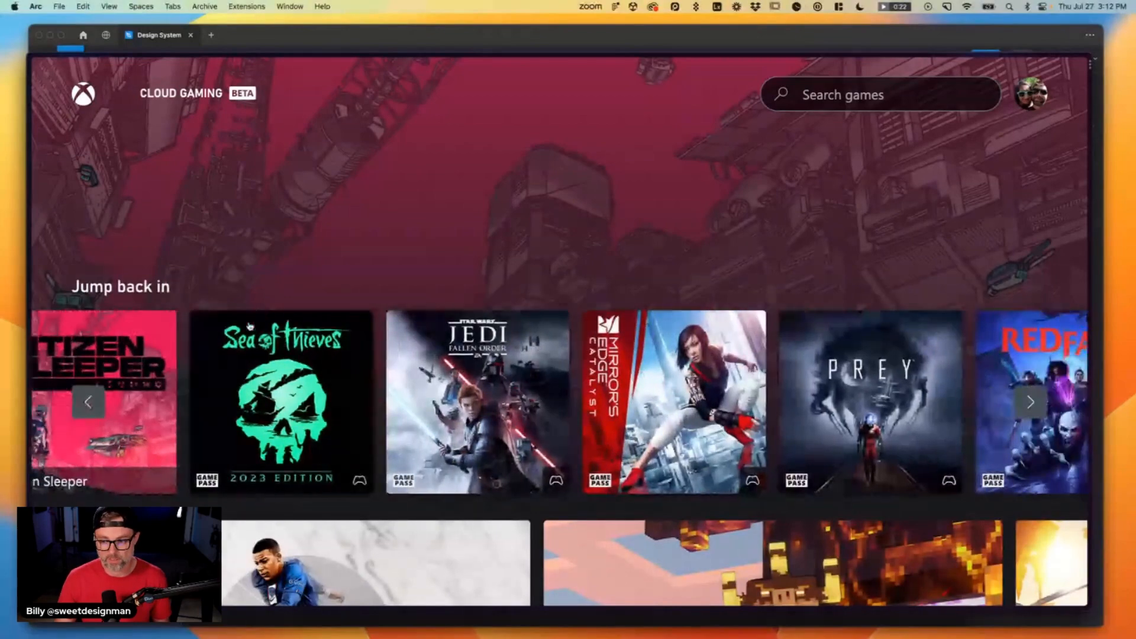
{"action": "scroll", "coordinate": [249, 326], "scroll_direction": "left", "scroll_amount": 3}
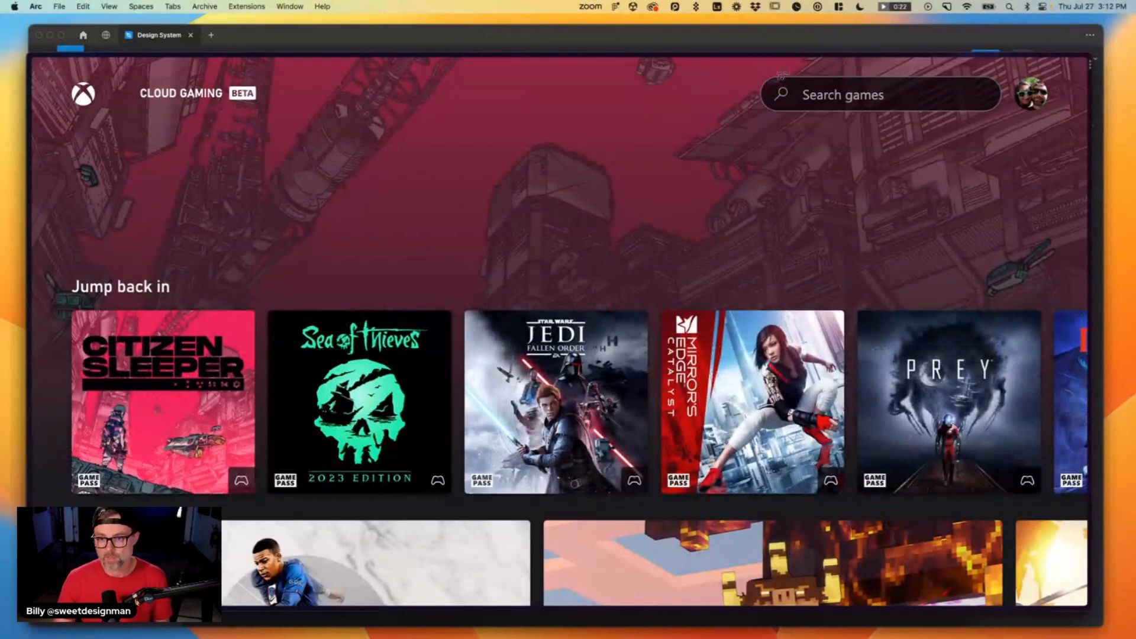
{"action": "left_click_drag", "start_coordinate": [746, 67], "coordinate": [1010, 115]}
{"action": "left_click", "coordinate": [830, 96]}
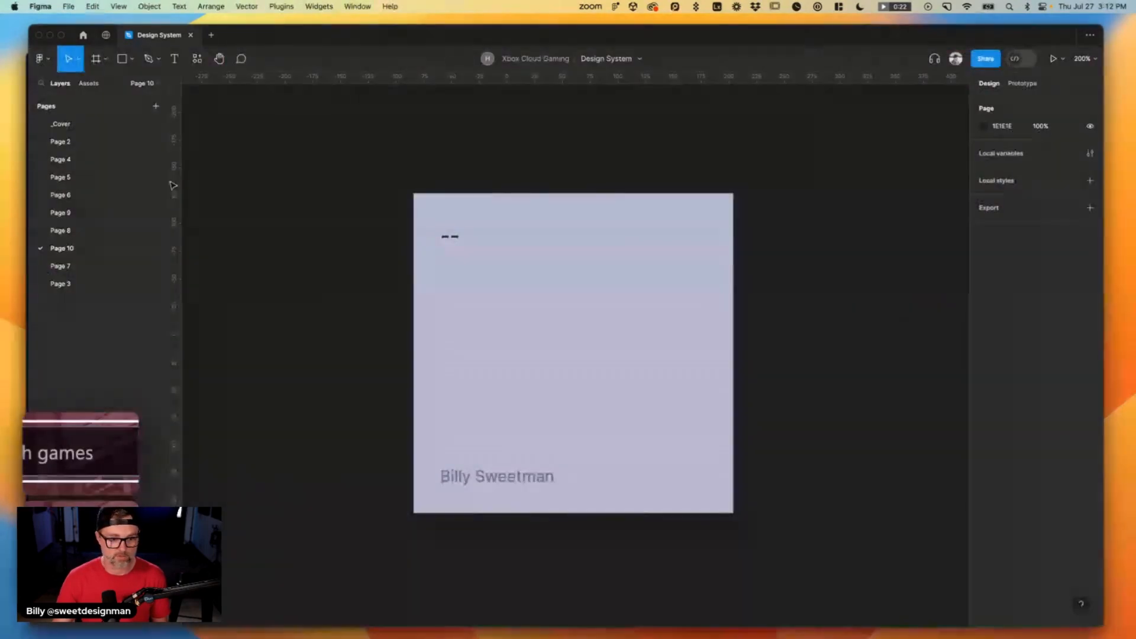
Switch to Figma and paste the two search field captures beside the card on Page 2, with the focused one above the default one.
{"action": "left_click", "coordinate": [61, 141]}
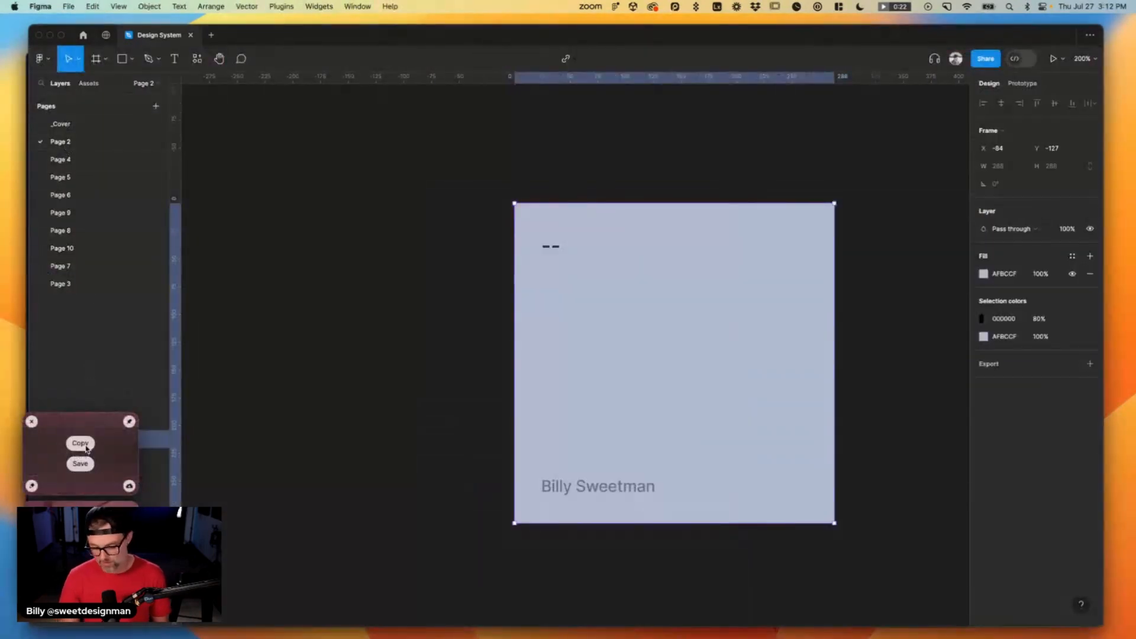
{"action": "left_click", "coordinate": [379, 366]}
{"action": "key", "text": "shift+0"}
{"action": "scroll", "coordinate": [401, 363], "scroll_direction": "right", "scroll_amount": 10}
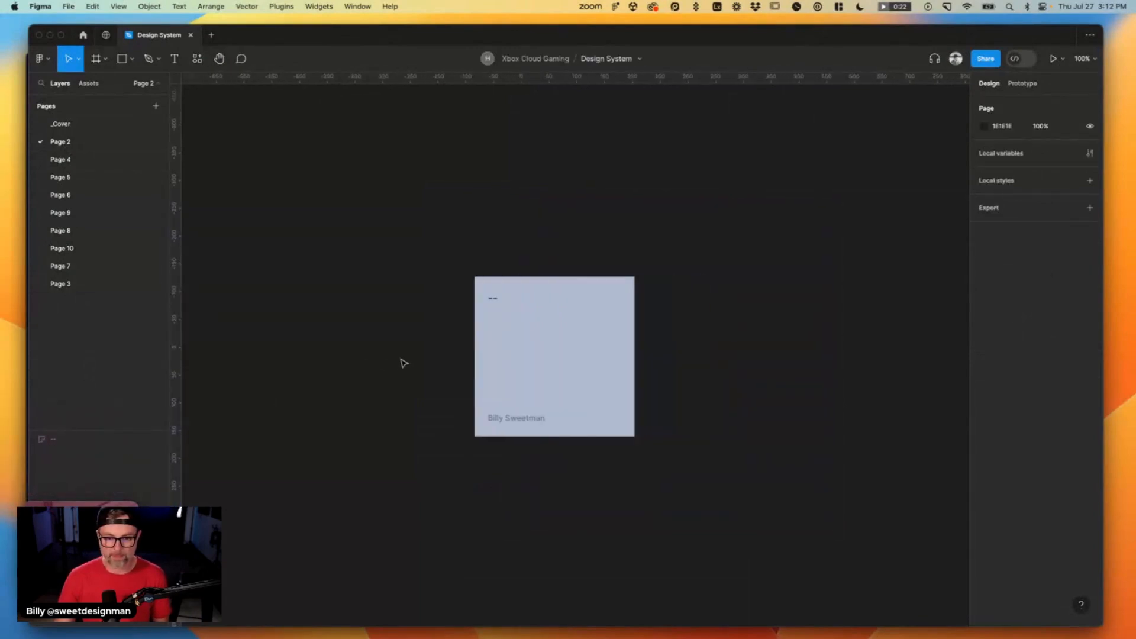
{"action": "key", "text": "super+v"}
{"action": "left_click_drag", "start_coordinate": [449, 328], "coordinate": [461, 270]}
{"action": "left_click", "coordinate": [580, 387]}
{"action": "key", "text": "super+v"}
{"action": "left_click_drag", "start_coordinate": [508, 368], "coordinate": [511, 376]}
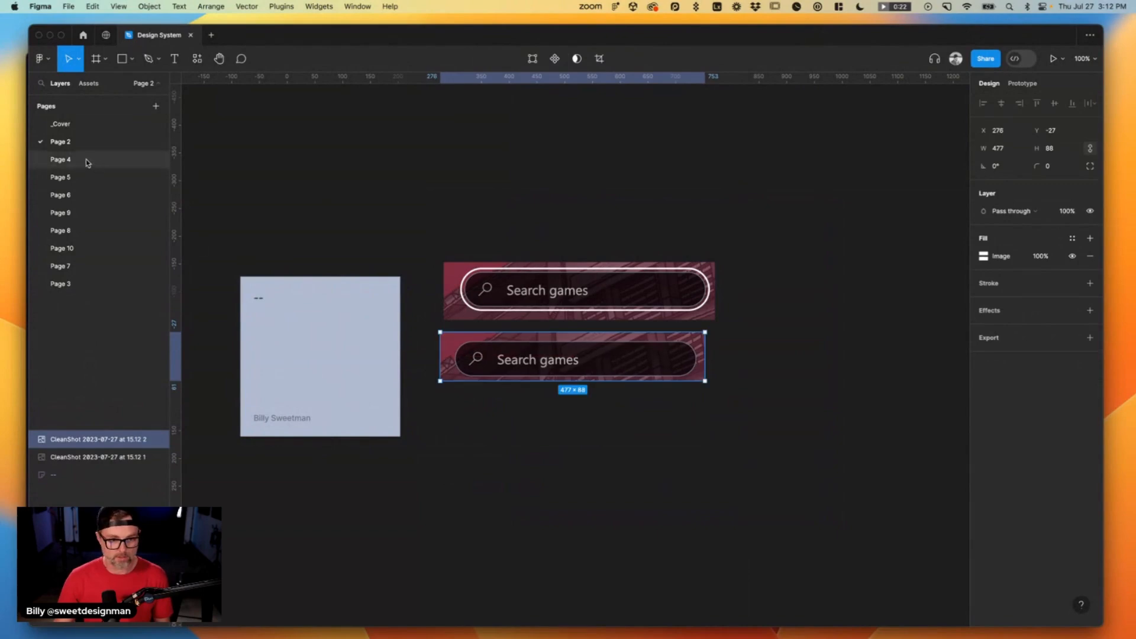
Rename Page 2 as Imput.
{"action": "double_click", "coordinate": [62, 142]}
{"action": "type", "text": "Imput"}
{"action": "left_click", "coordinate": [422, 236]}
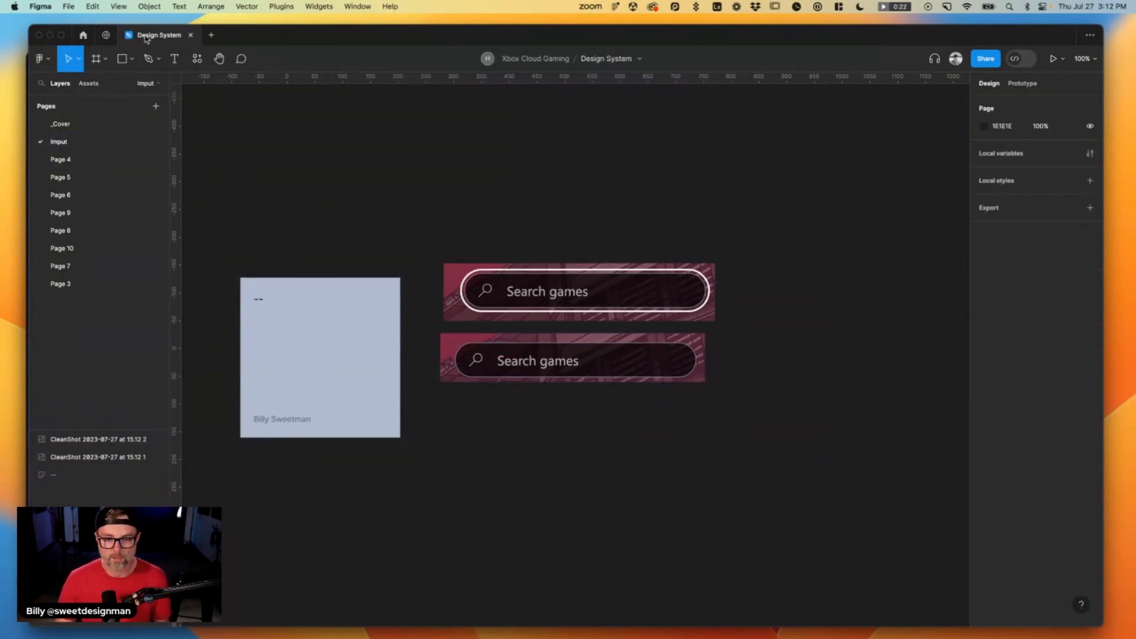
Capture the Cloud Gaming Beta header button in its default and hover states from the page in Arc, and return to Figma.
{"action": "key", "text": "super+Tab"}
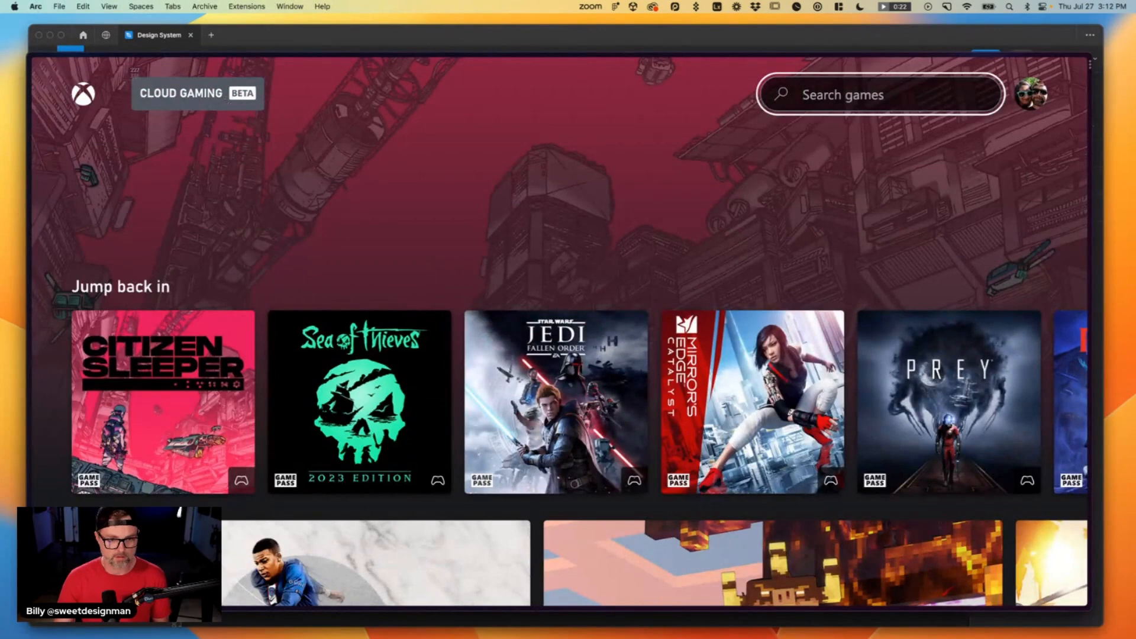
{"action": "key", "text": "super+shift+4"}
{"action": "left_click_drag", "start_coordinate": [128, 75], "coordinate": [285, 113]}
{"action": "left_click", "coordinate": [252, 41]}
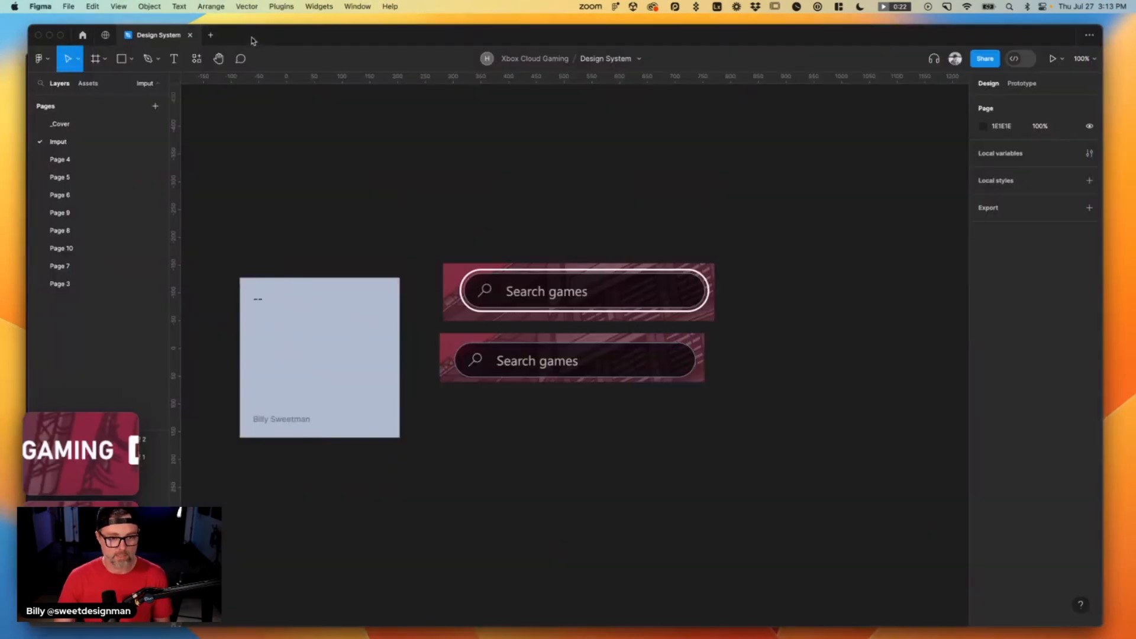
Open Page 4 and rename it as Button.
{"action": "left_click", "coordinate": [63, 159]}
{"action": "double_click", "coordinate": [94, 161]}
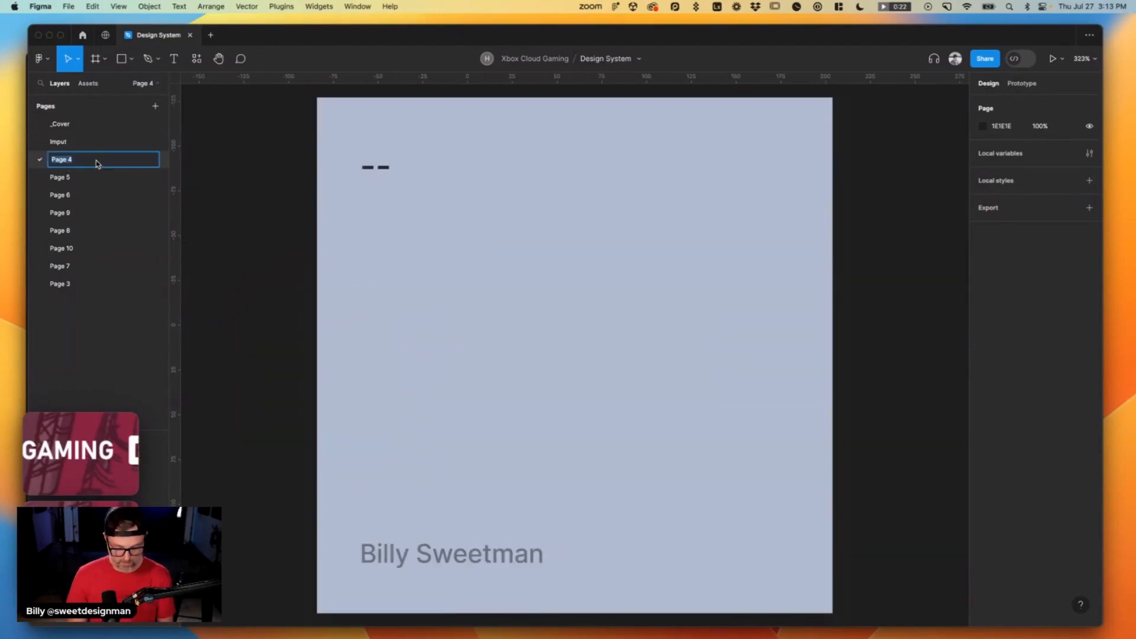
{"action": "type", "text": "BUtton"}
{"action": "key", "text": "Return"}
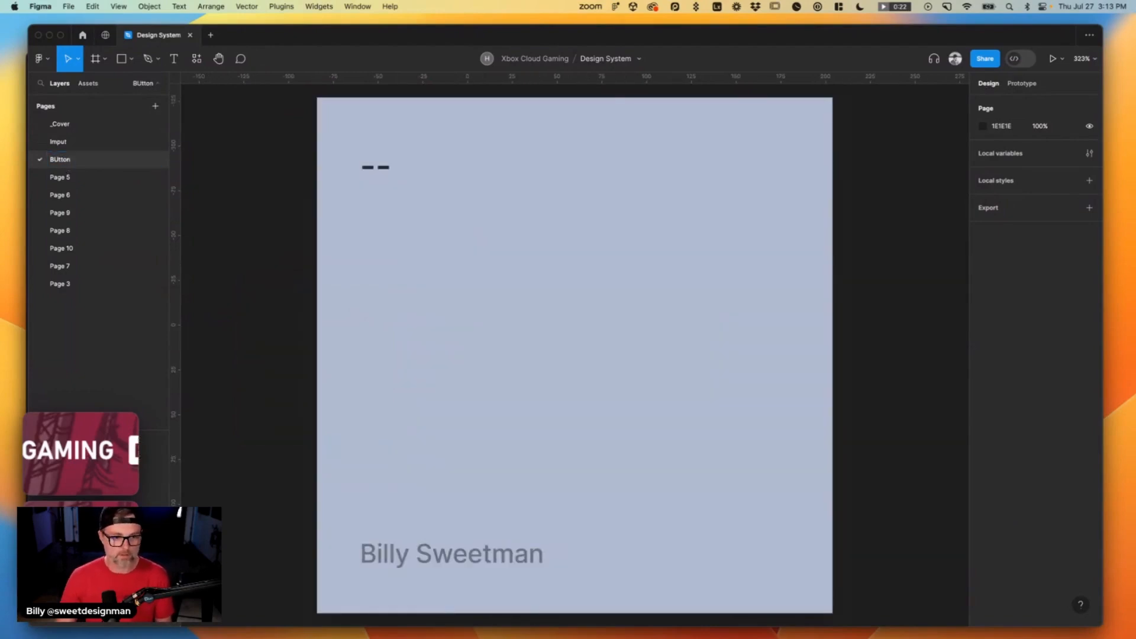
{"action": "double_click", "coordinate": [75, 163]}
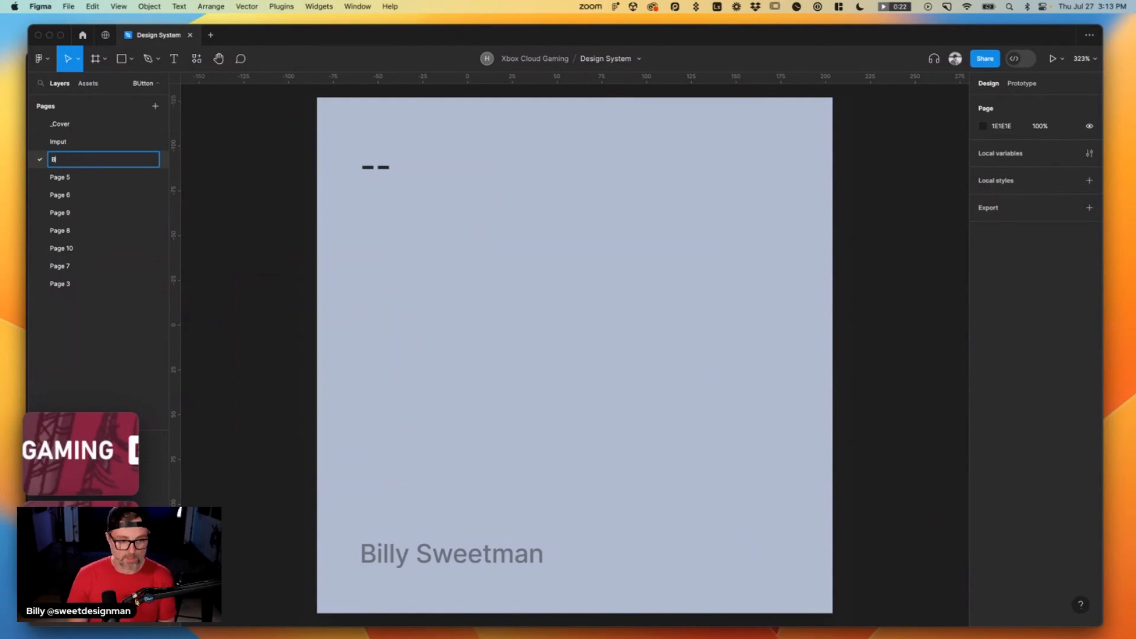
{"action": "type", "text": "Button"}
{"action": "key", "text": "Return"}
Paste the default and hover captures of the Cloud Gaming Beta button side by side, with the blue card above the default one.
{"action": "key", "text": "shift+0"}
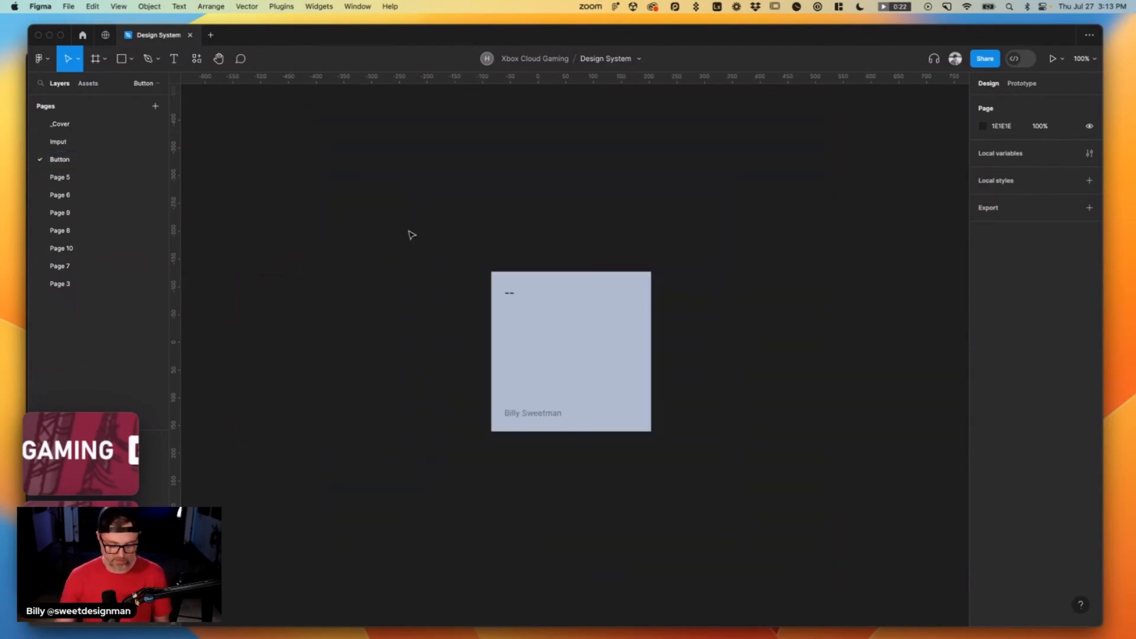
{"action": "scroll", "coordinate": [406, 230], "scroll_direction": "right", "scroll_amount": 3}
{"action": "key", "text": "super+v"}
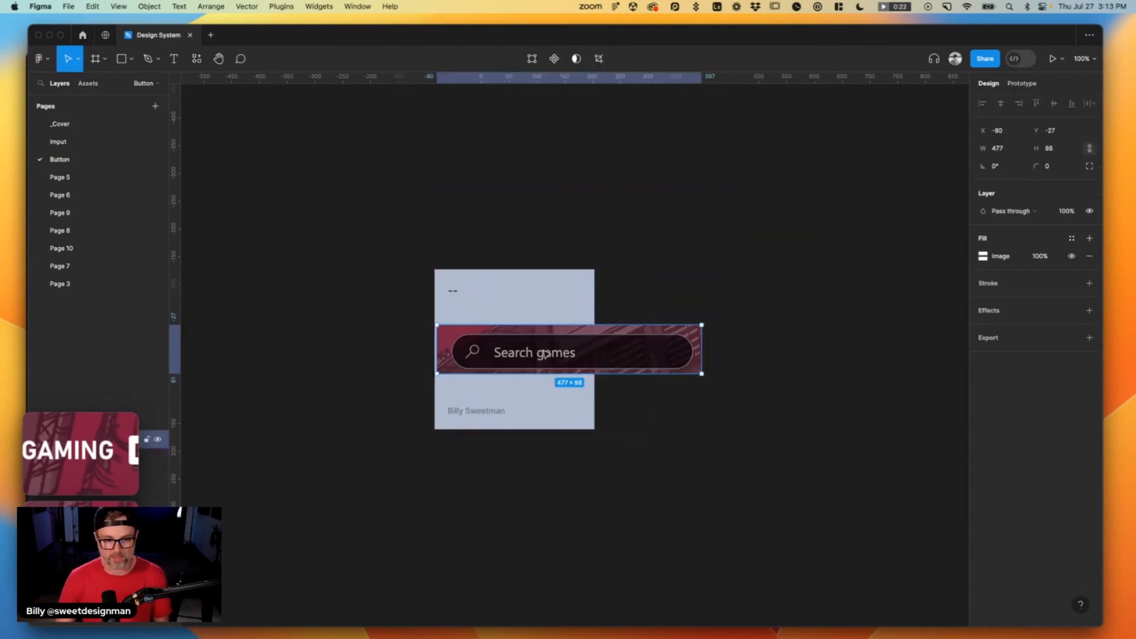
{"action": "key", "text": "Delete"}
{"action": "mouse_move", "coordinate": [46, 459]}
{"action": "left_click", "coordinate": [80, 444]}
{"action": "scroll", "coordinate": [641, 368], "scroll_direction": "right", "scroll_amount": 5}
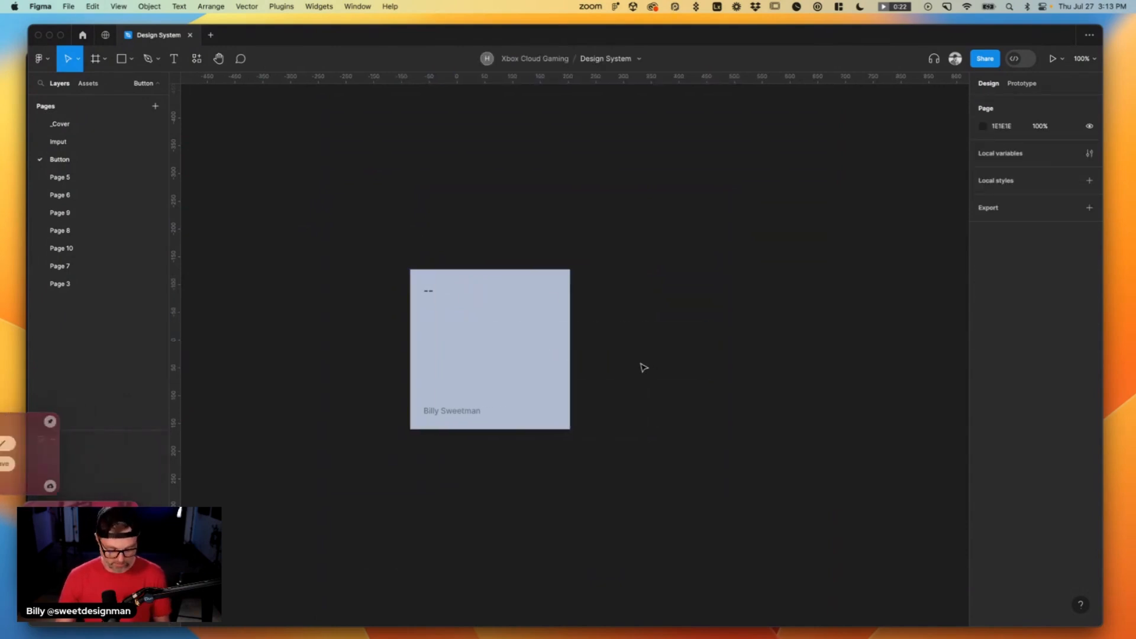
{"action": "key", "text": "super+v"}
{"action": "left_click_drag", "start_coordinate": [520, 359], "coordinate": [774, 327]}
{"action": "key", "text": "super+v"}
{"action": "left_click_drag", "start_coordinate": [426, 364], "coordinate": [617, 222]}
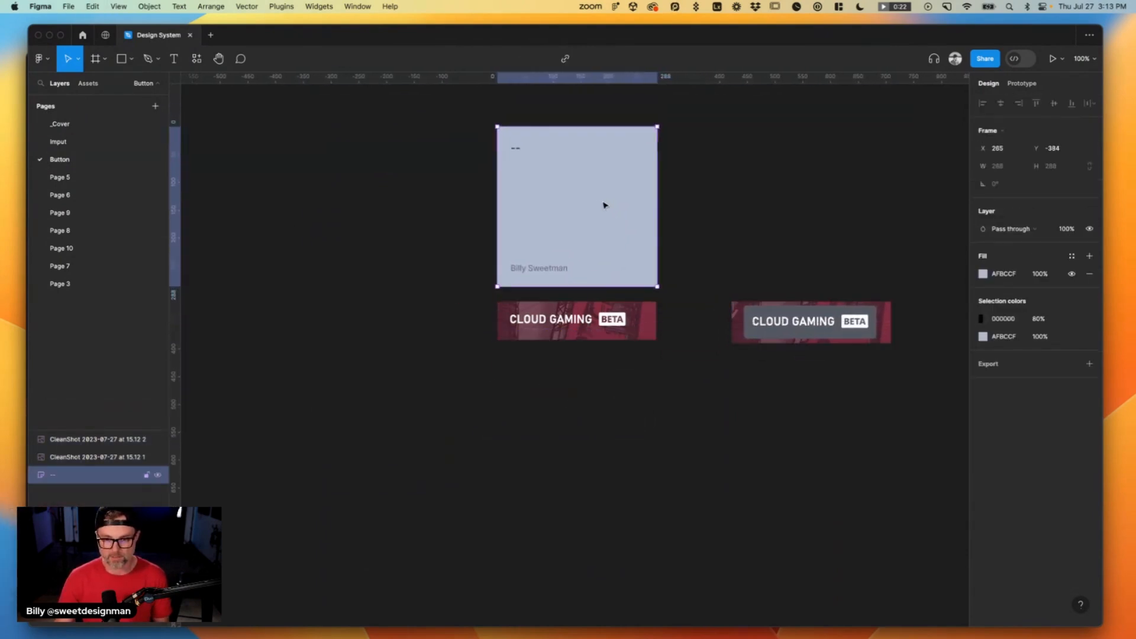
Title the blue card Default and duplicate it above the hover capture with the title Hover.
{"action": "double_click", "coordinate": [520, 152]}
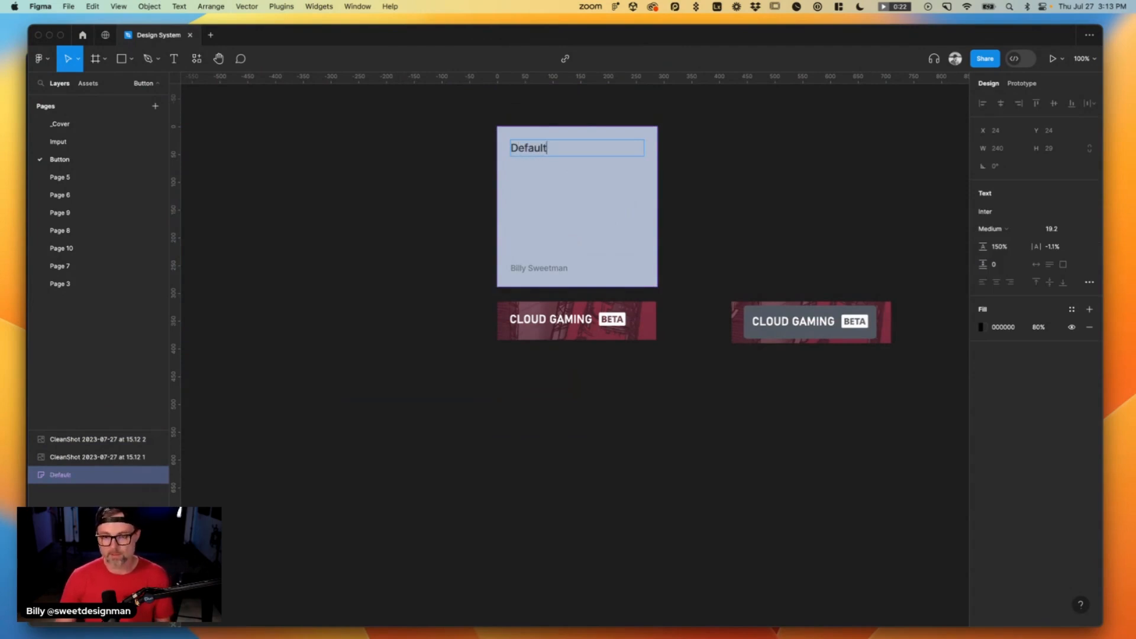
{"action": "left_click", "coordinate": [738, 173]}
{"action": "left_click_drag", "start_coordinate": [558, 219], "coordinate": [780, 219]}
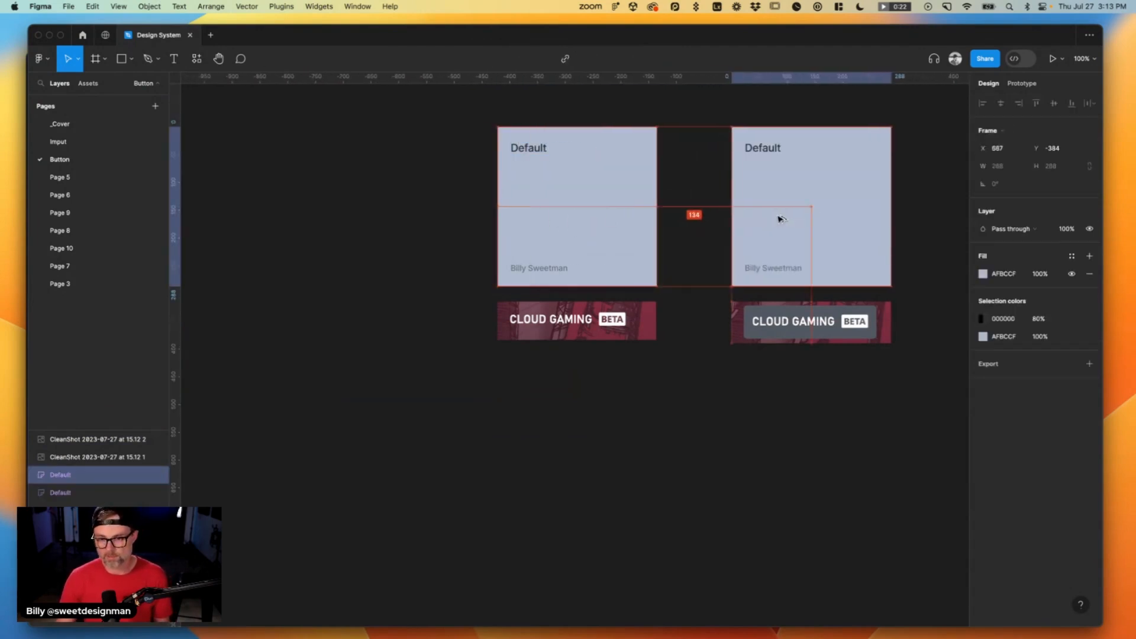
{"action": "double_click", "coordinate": [773, 149]}
{"action": "type", "text": "HOver"}
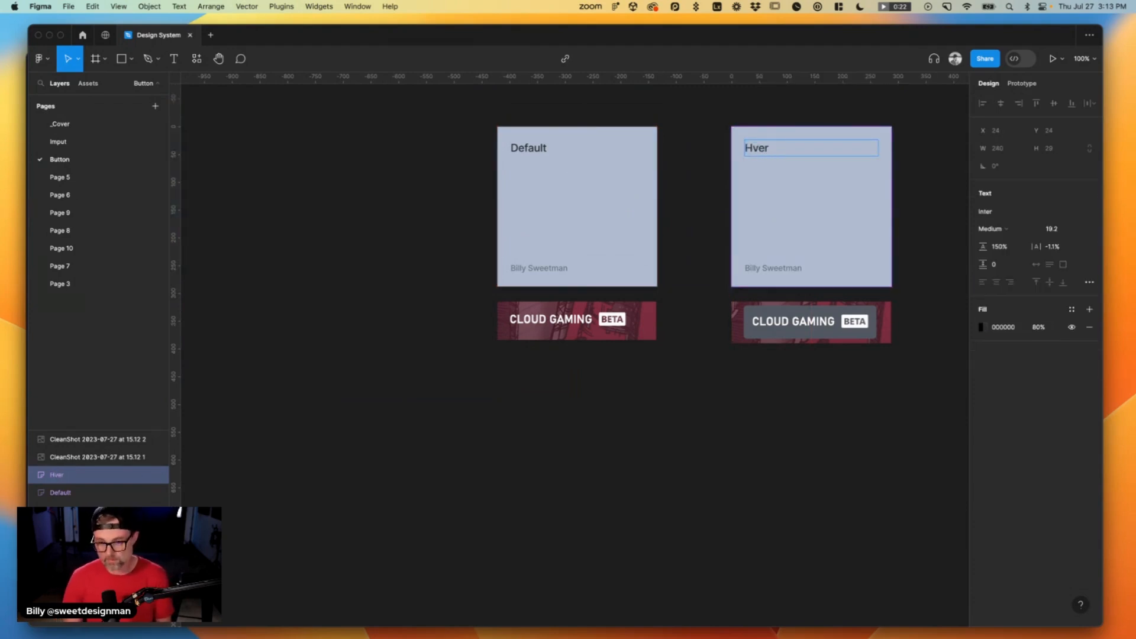
{"action": "type", "text": "er"}
{"action": "left_click", "coordinate": [708, 186]}
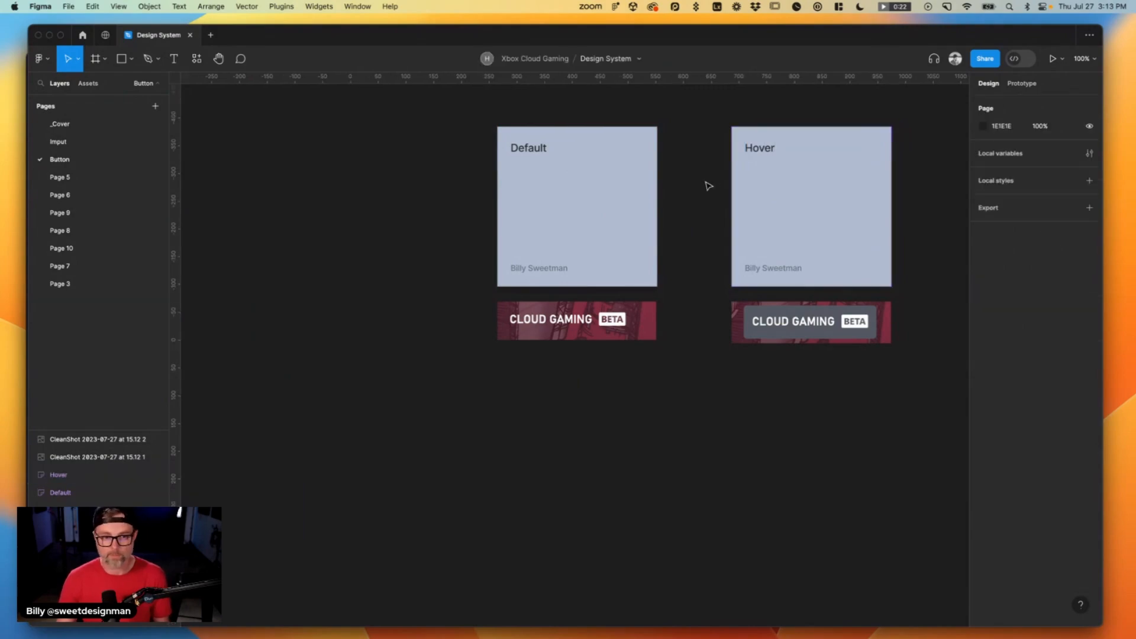
Switch to the page in Arc, capture the Show All link beside Recently added, and copy the capture back in Figma.
{"action": "key", "text": "super+Tab"}
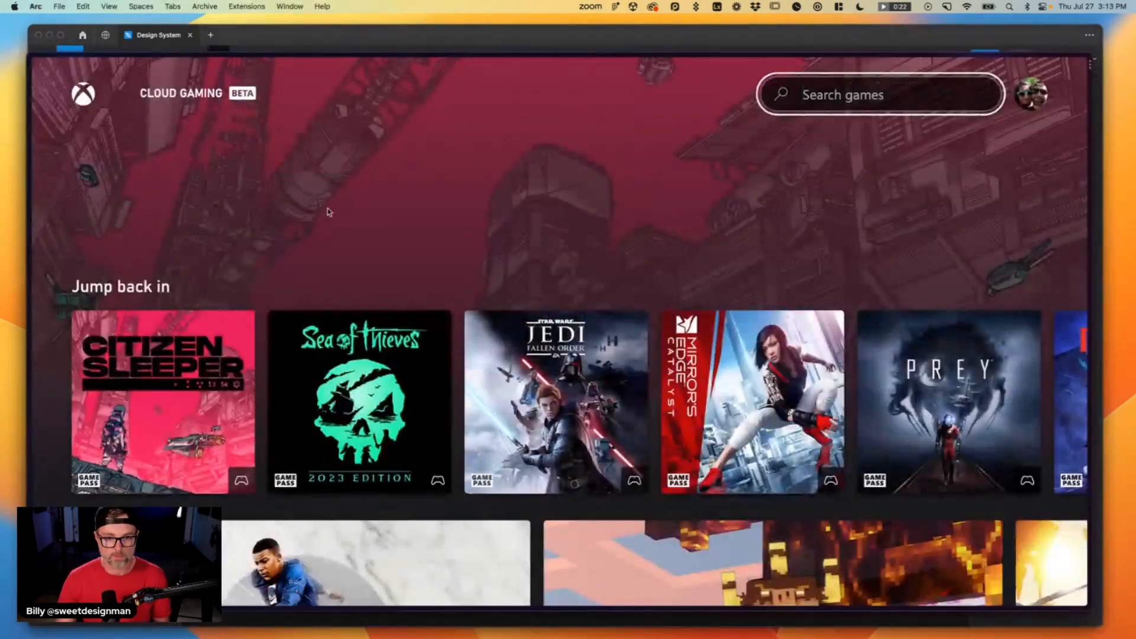
{"action": "scroll", "coordinate": [355, 246], "scroll_direction": "down", "scroll_amount": 6}
{"action": "scroll", "coordinate": [358, 245], "scroll_direction": "down", "scroll_amount": 15}
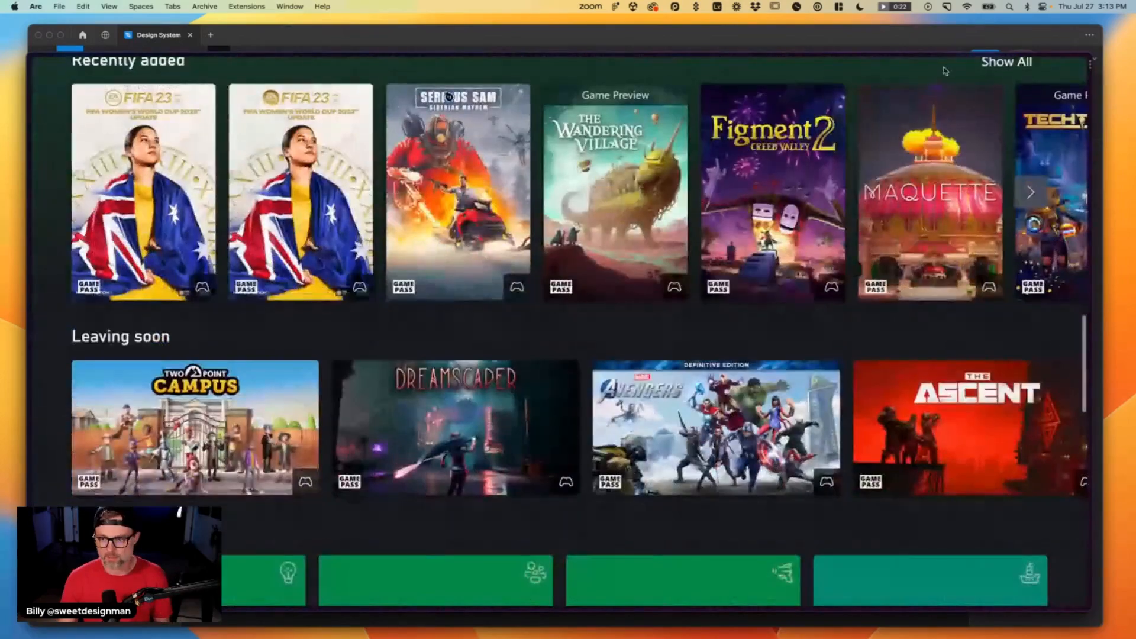
{"action": "scroll", "coordinate": [999, 128], "scroll_direction": "up", "scroll_amount": 2}
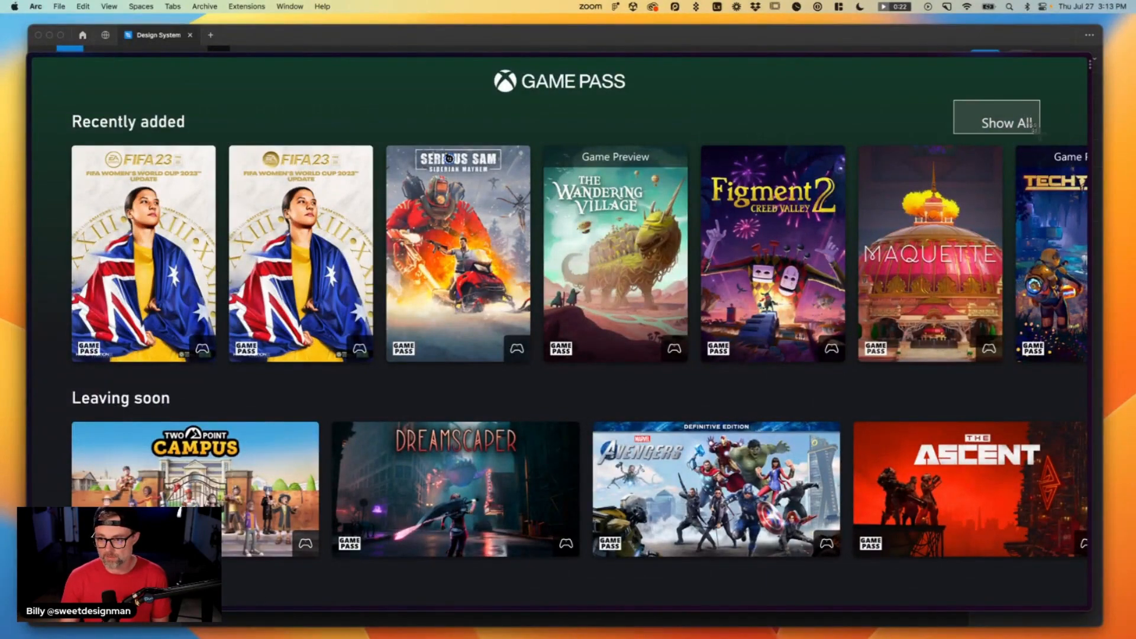
{"action": "left_click", "coordinate": [487, 38]}
{"action": "left_click", "coordinate": [75, 445]}
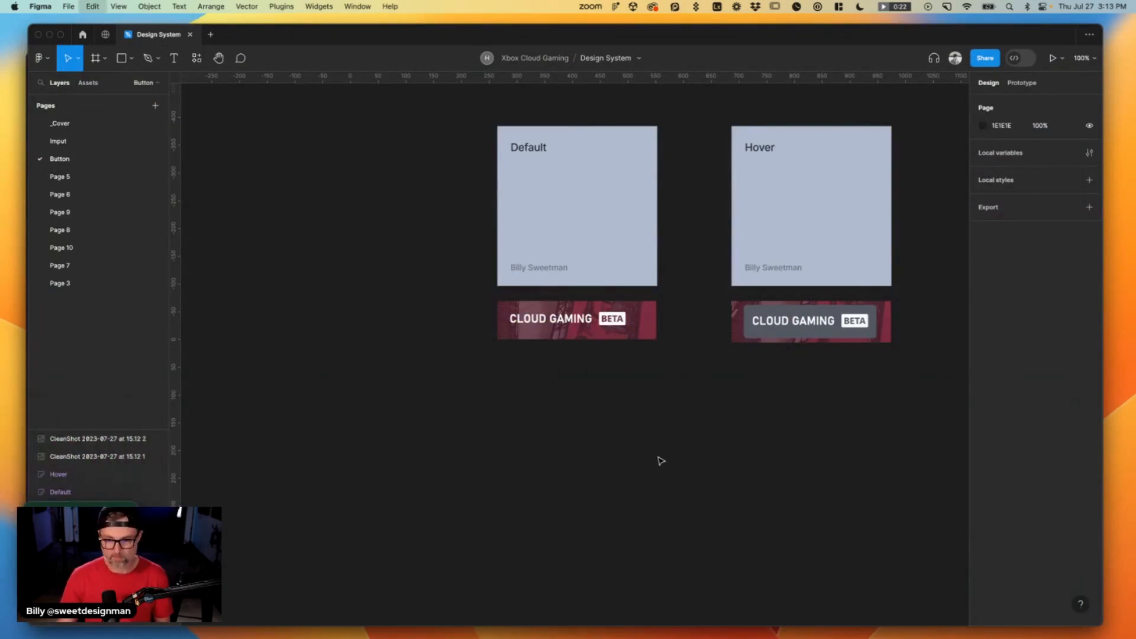
Paste the Show All captures below the Cloud Gaming Beta ones, one in the Default column and one in the Hover column.
{"action": "key", "text": "super+v"}
{"action": "left_click_drag", "start_coordinate": [560, 353], "coordinate": [533, 377]}
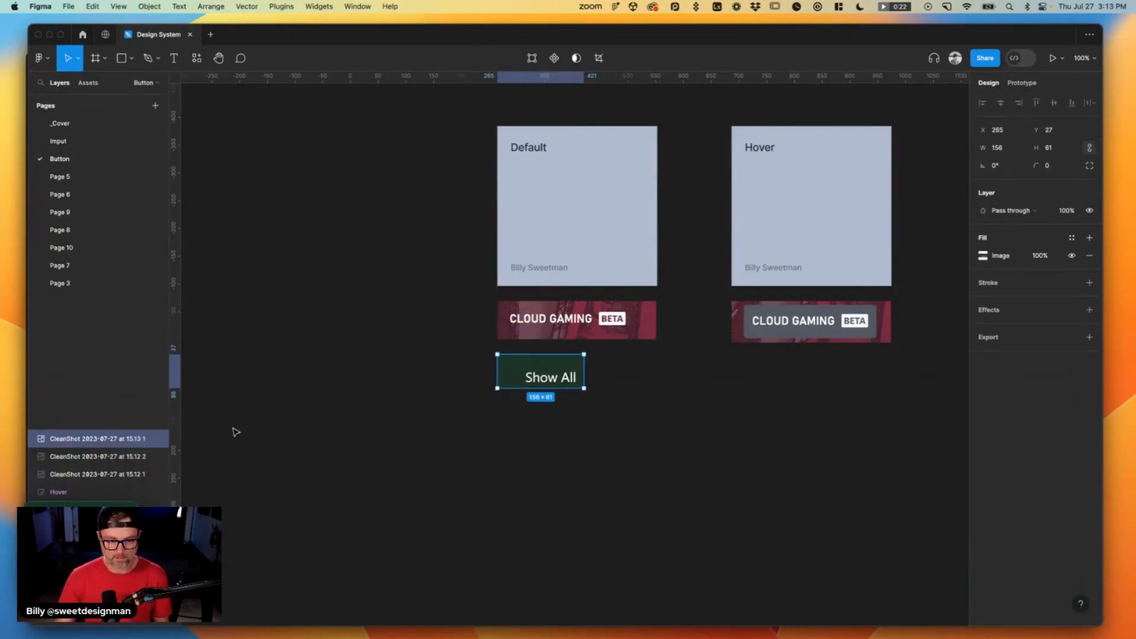
{"action": "left_click", "coordinate": [648, 459]}
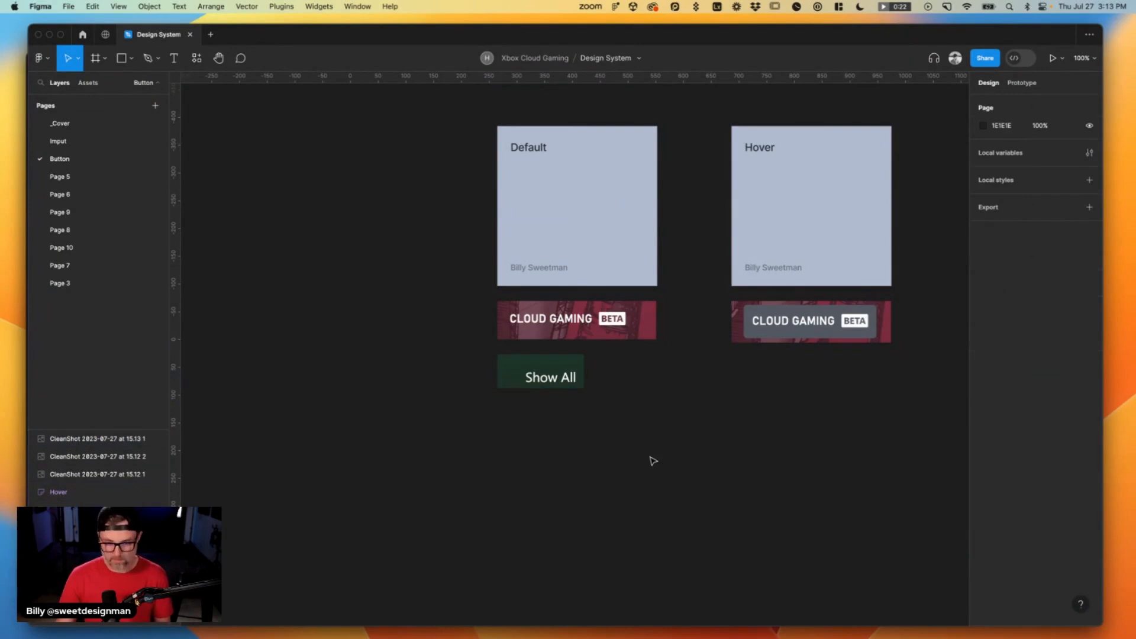
{"action": "key", "text": "super+v"}
{"action": "left_click_drag", "start_coordinate": [564, 353], "coordinate": [776, 370]}
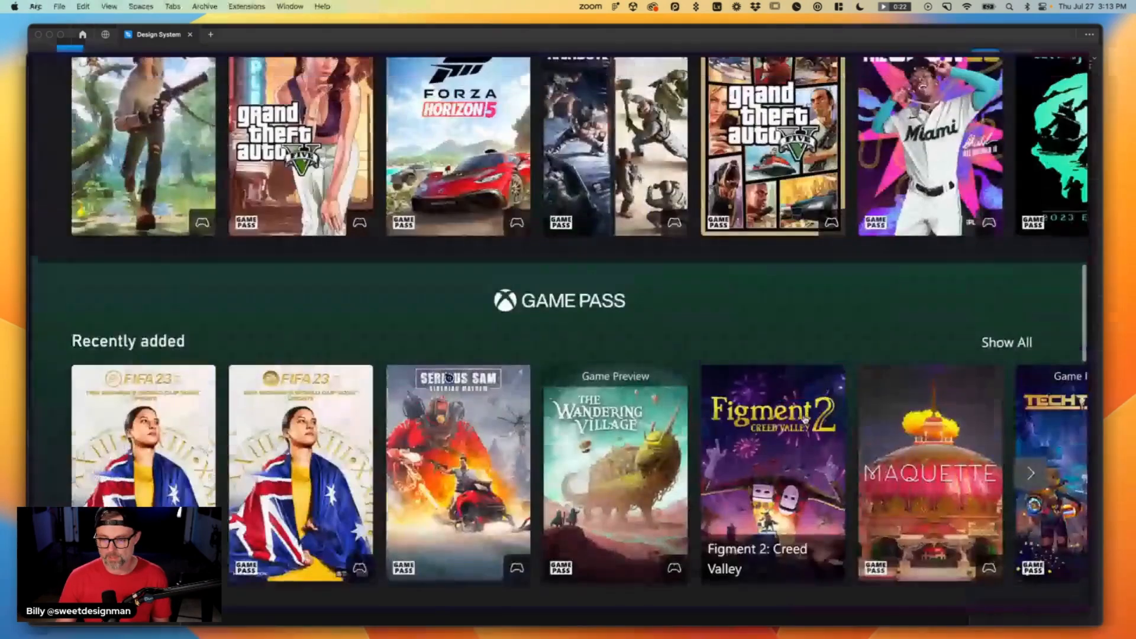
Capture the See All Games button below the All games grid and switch back to Figma.
{"action": "scroll", "coordinate": [810, 408], "scroll_direction": "up", "scroll_amount": 2}
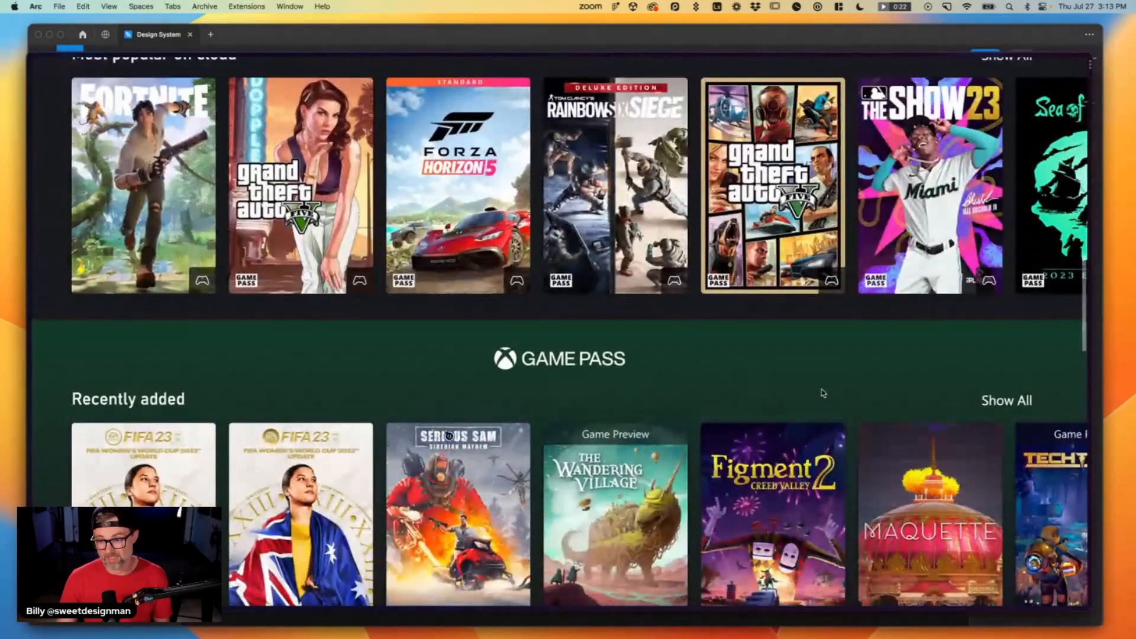
{"action": "scroll", "coordinate": [822, 394], "scroll_direction": "down", "scroll_amount": 15}
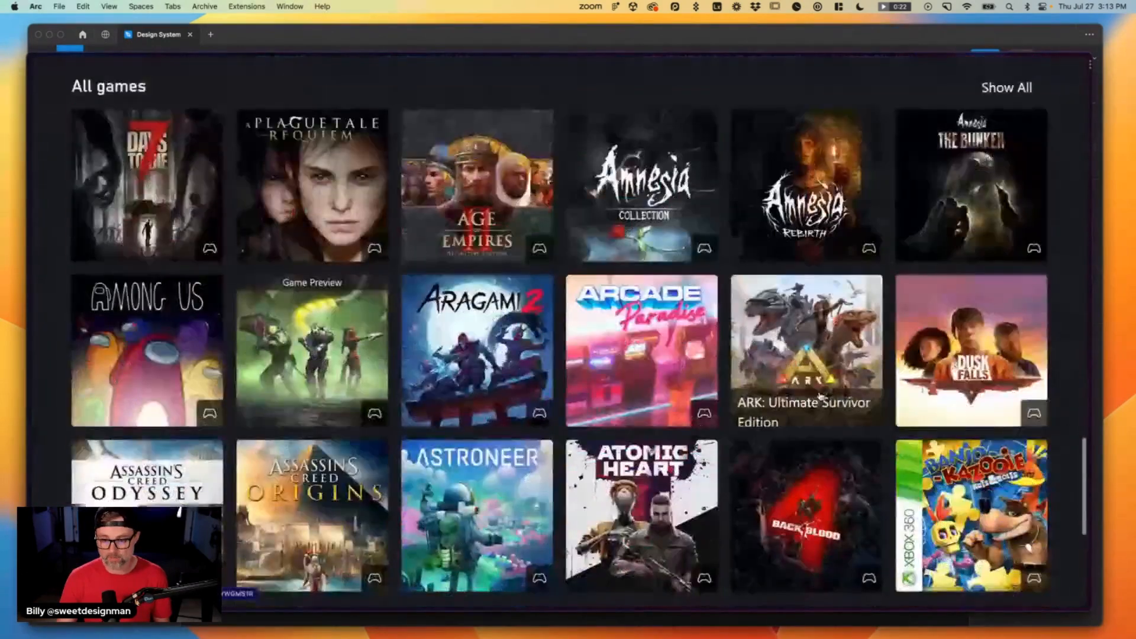
{"action": "scroll", "coordinate": [819, 395], "scroll_direction": "down", "scroll_amount": 10}
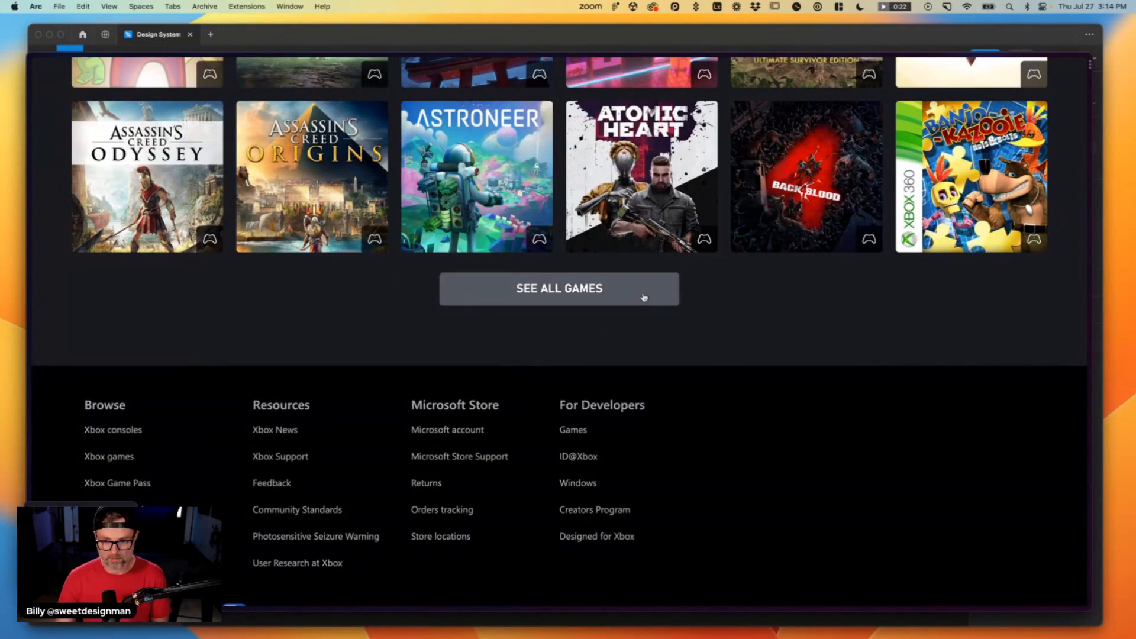
{"action": "left_click_drag", "start_coordinate": [644, 298], "coordinate": [704, 317]}
{"action": "key", "text": "super+Tab"}
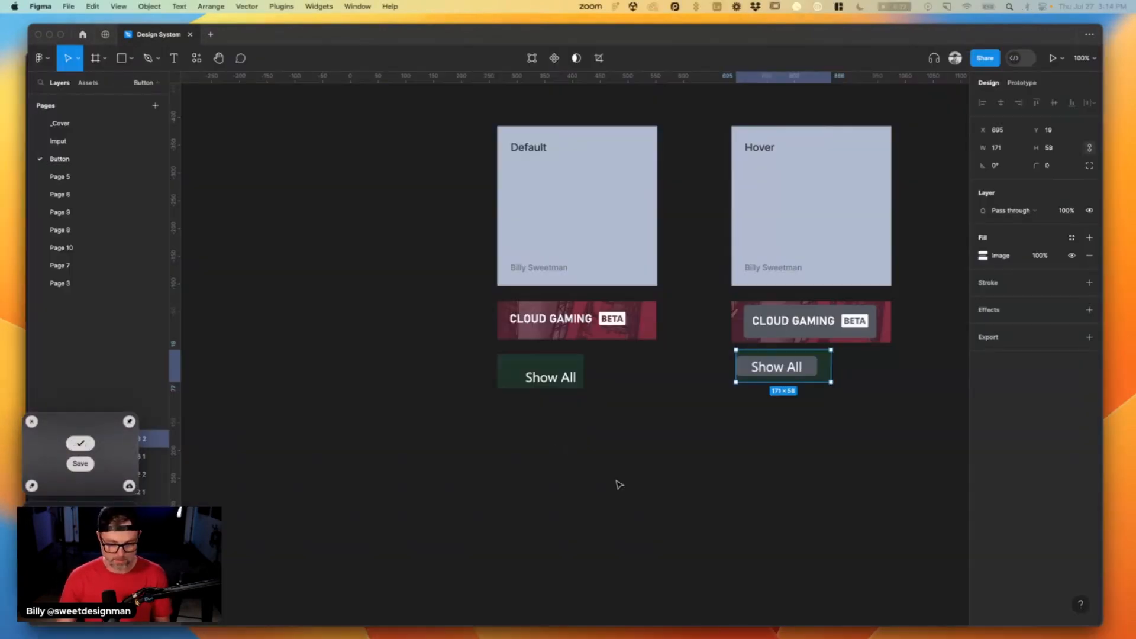
Paste the See All Games captures below the Show All ones, the highlighted one under Hover and the plain one under Default.
{"action": "left_click", "coordinate": [762, 462]}
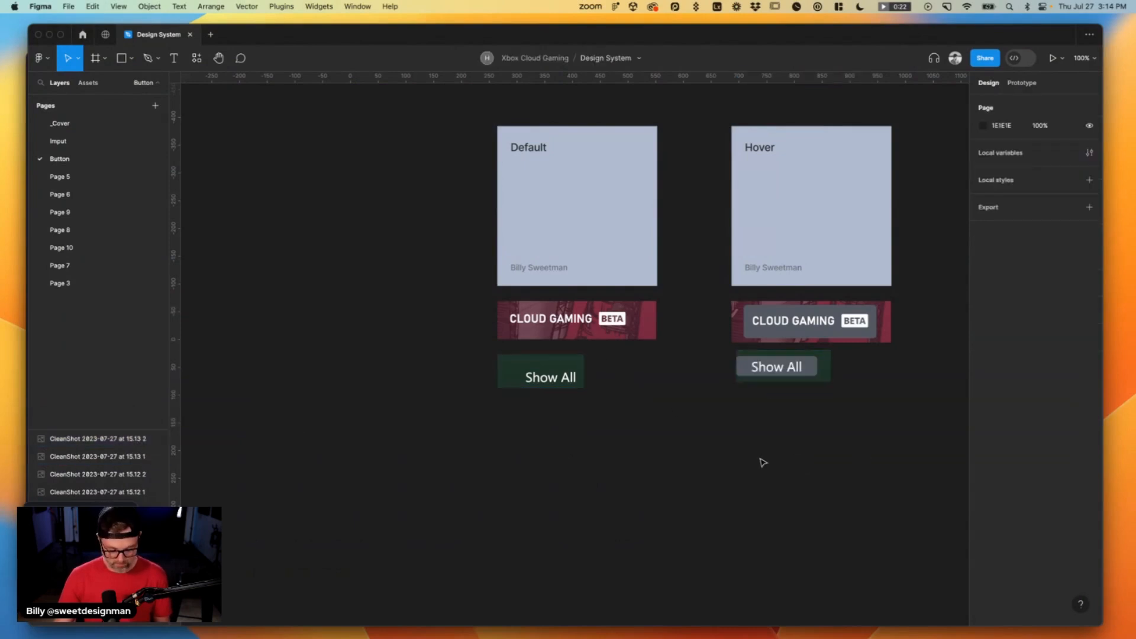
{"action": "key", "text": "super+v"}
{"action": "left_click_drag", "start_coordinate": [572, 346], "coordinate": [838, 412]}
{"action": "left_click", "coordinate": [534, 489]}
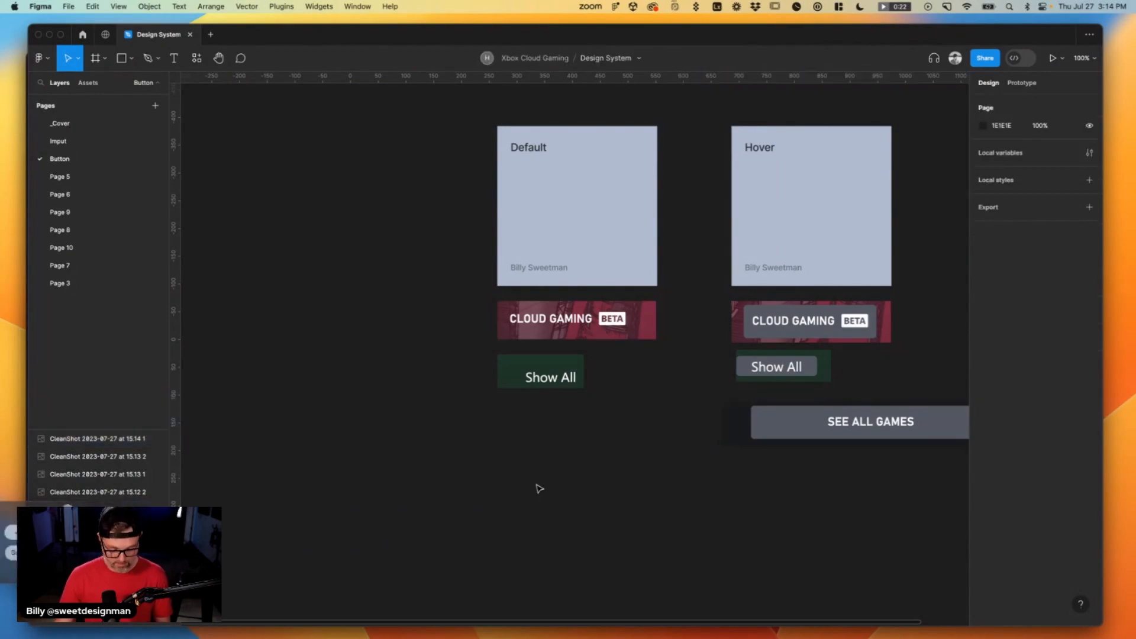
{"action": "key", "text": "super+v"}
{"action": "left_click_drag", "start_coordinate": [592, 361], "coordinate": [562, 421]}
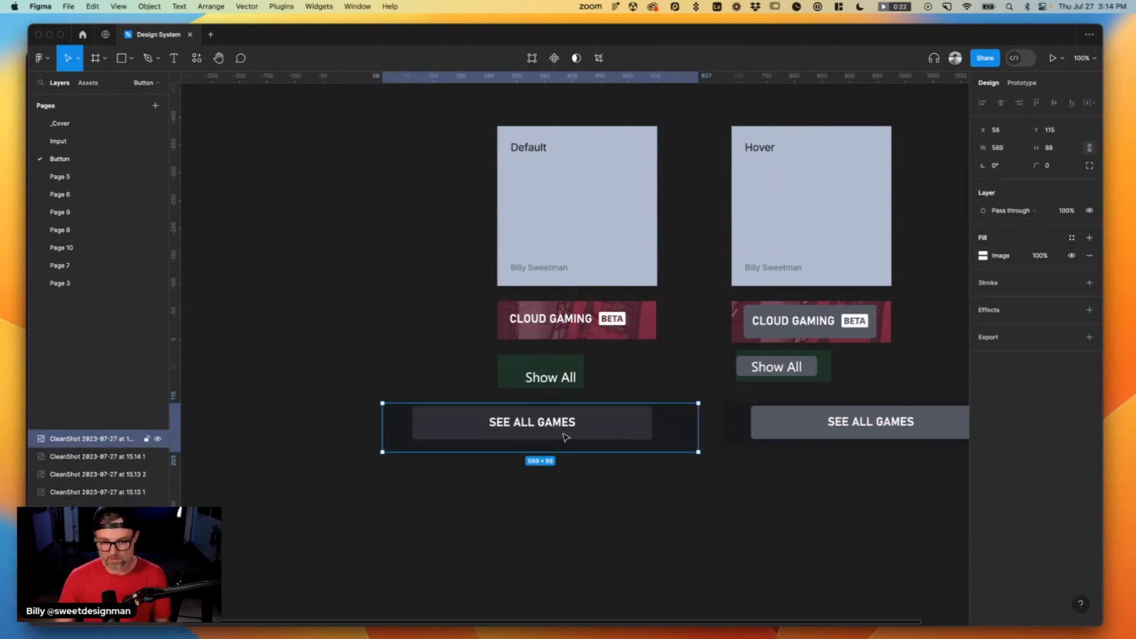
Switch to the page in Arc, capture the next arrow of the Jump back in row, and copy the capture back in Figma.
{"action": "key", "text": "super+Tab"}
{"action": "scroll", "coordinate": [565, 441], "scroll_direction": "up", "scroll_amount": 20}
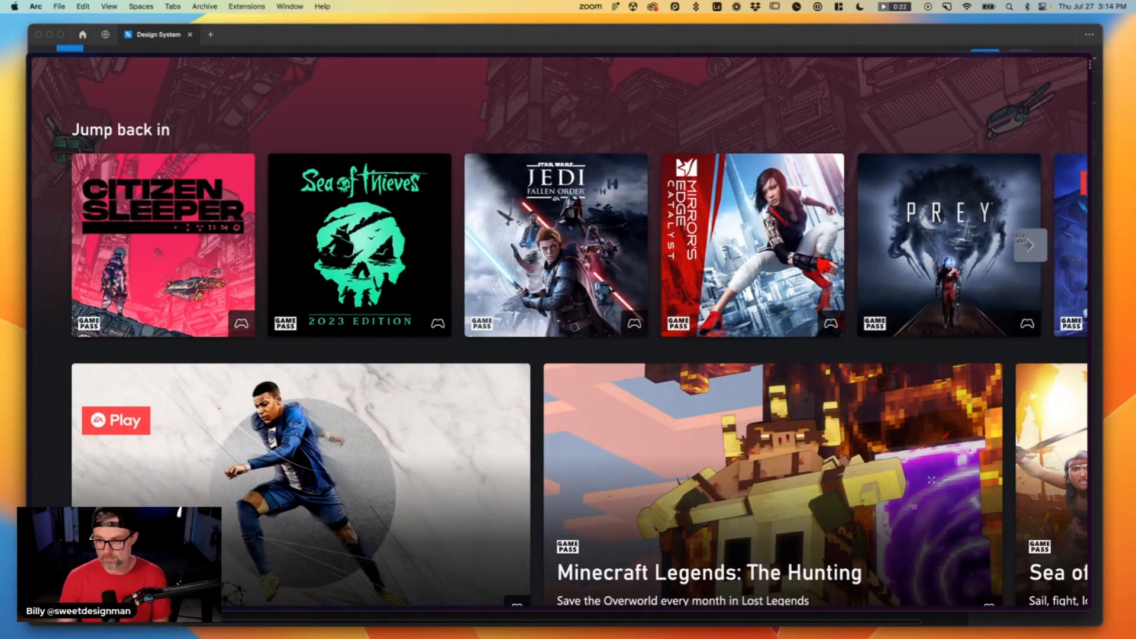
{"action": "key", "text": "Escape"}
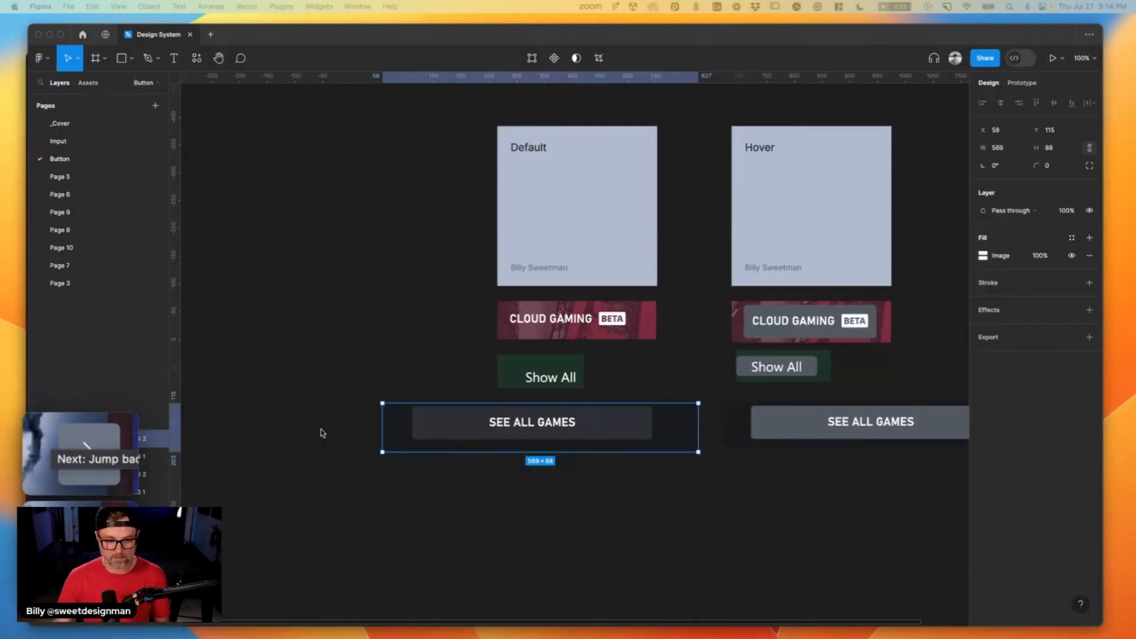
{"action": "mouse_move", "coordinate": [80, 465]}
{"action": "left_click", "coordinate": [80, 444]}
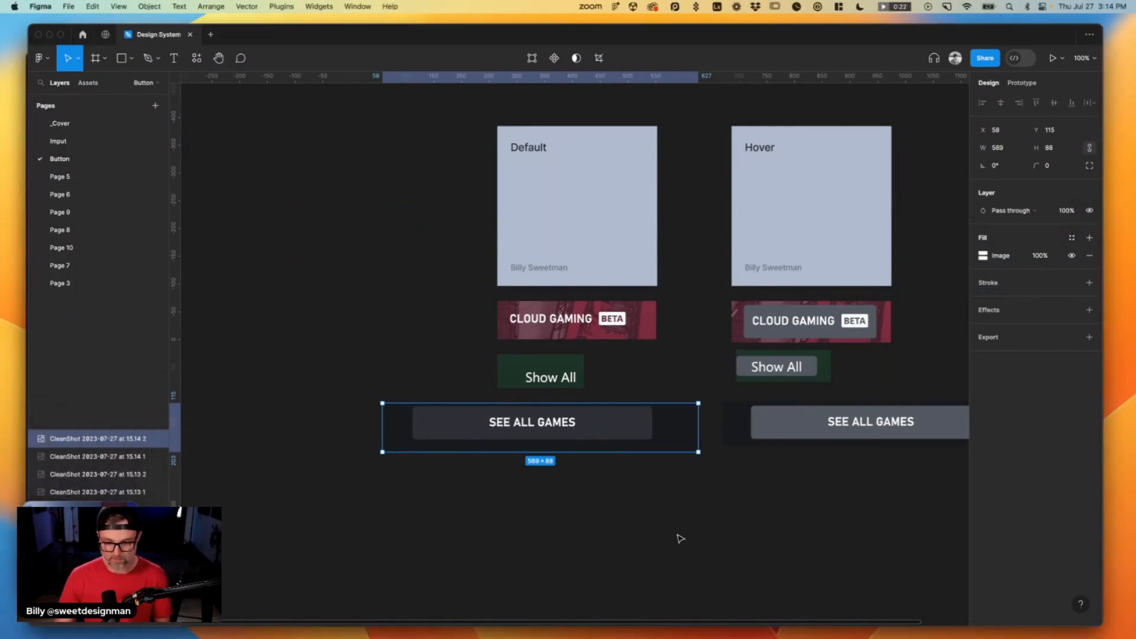
Paste the next-arrow captures below See All Games, the one with the tooltip under Hover and the plain one under Default.
{"action": "left_click", "coordinate": [579, 512]}
{"action": "key", "text": "cmd+v"}
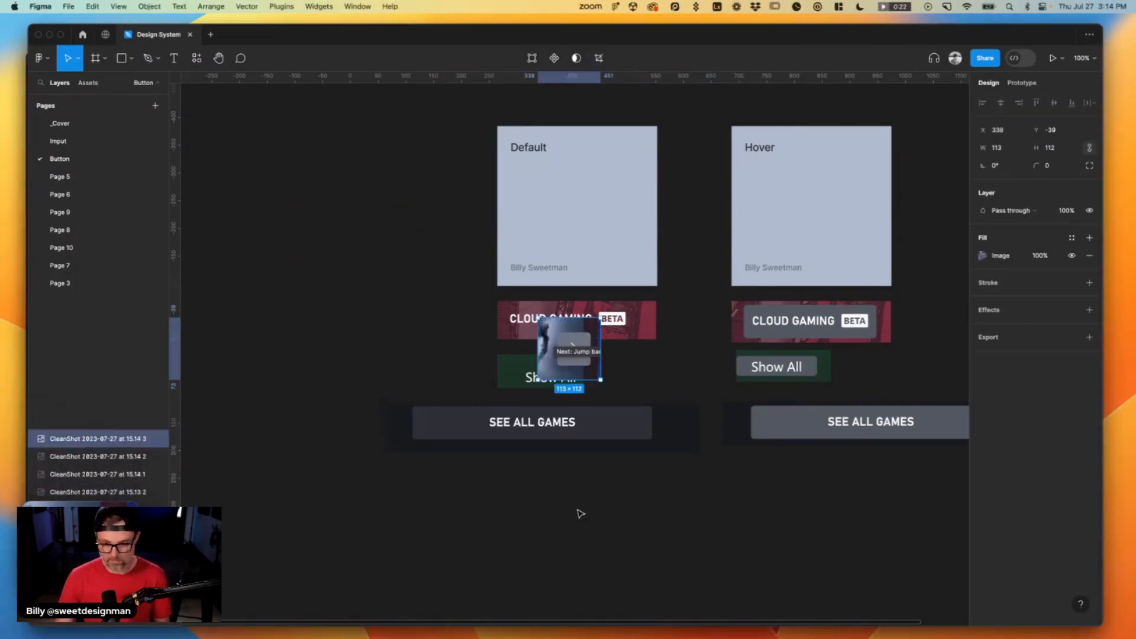
{"action": "left_click_drag", "start_coordinate": [572, 354], "coordinate": [561, 499]}
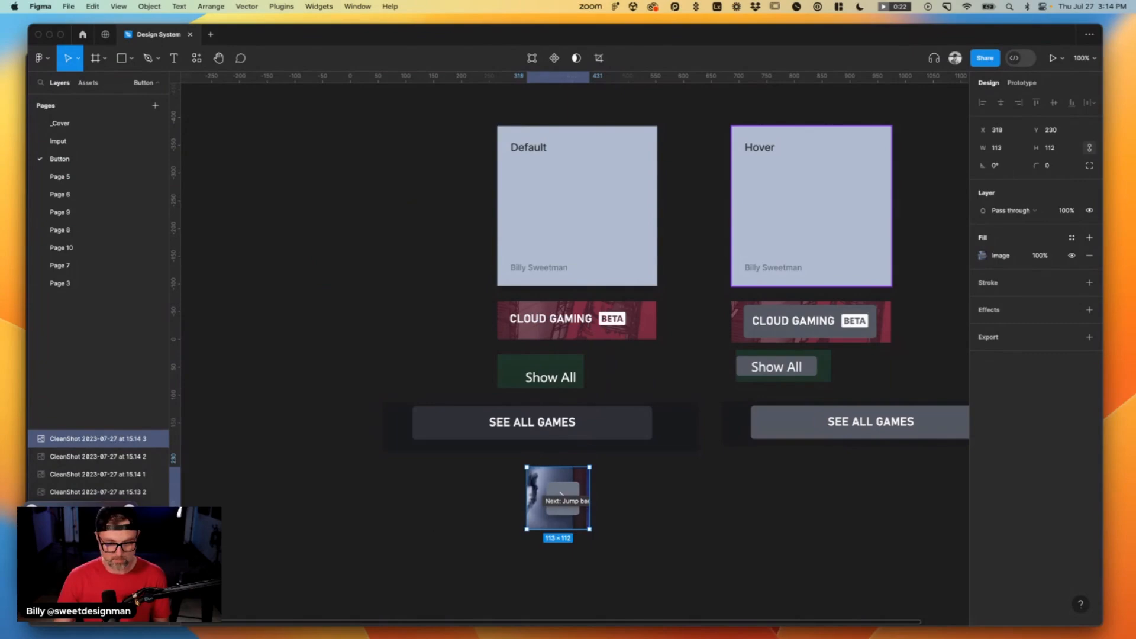
{"action": "left_click", "coordinate": [805, 563]}
{"action": "key", "text": "super+v"}
{"action": "left_click_drag", "start_coordinate": [569, 368], "coordinate": [483, 549]}
{"action": "left_click_drag", "start_coordinate": [569, 506], "coordinate": [868, 506]}
Switch to Arc, open the Xbox guide panel, and capture its close button.
{"action": "key", "text": "super+Tab"}
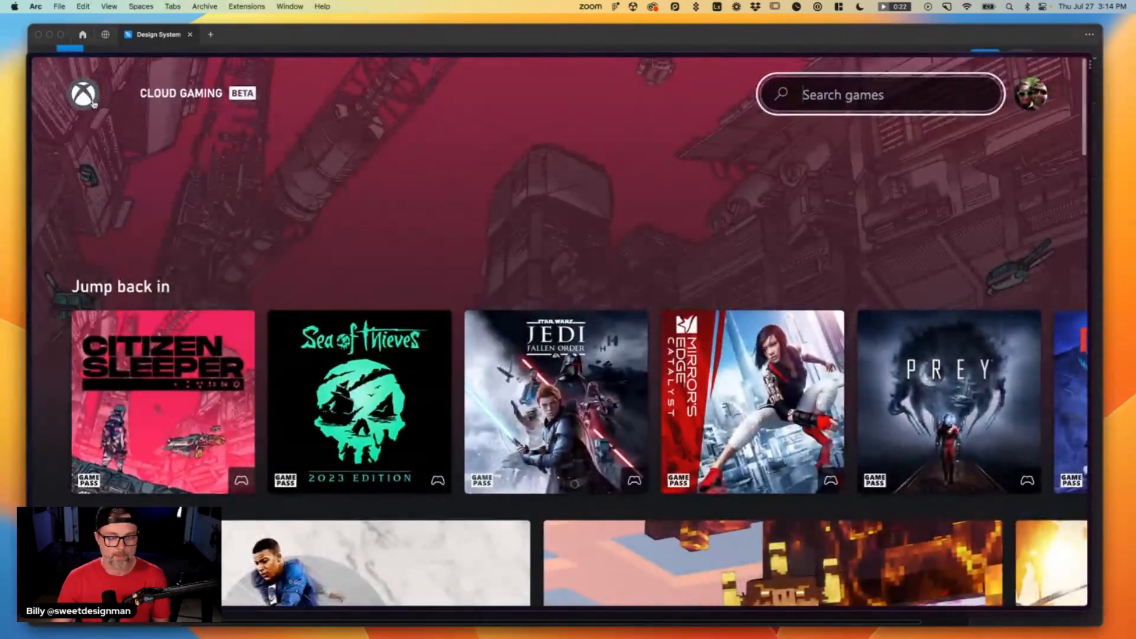
{"action": "left_click", "coordinate": [85, 95]}
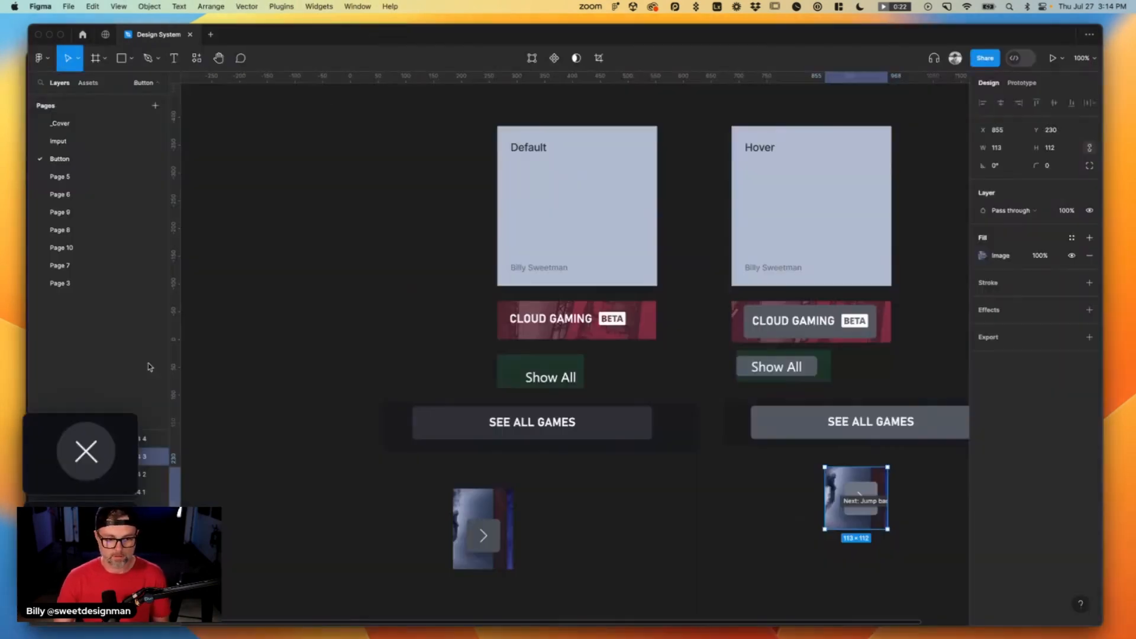
Paste the close button captures in Figma below the next-arrow ones, one in the Default column and one in the Hover column.
{"action": "scroll", "coordinate": [576, 503], "scroll_direction": "down", "scroll_amount": 5}
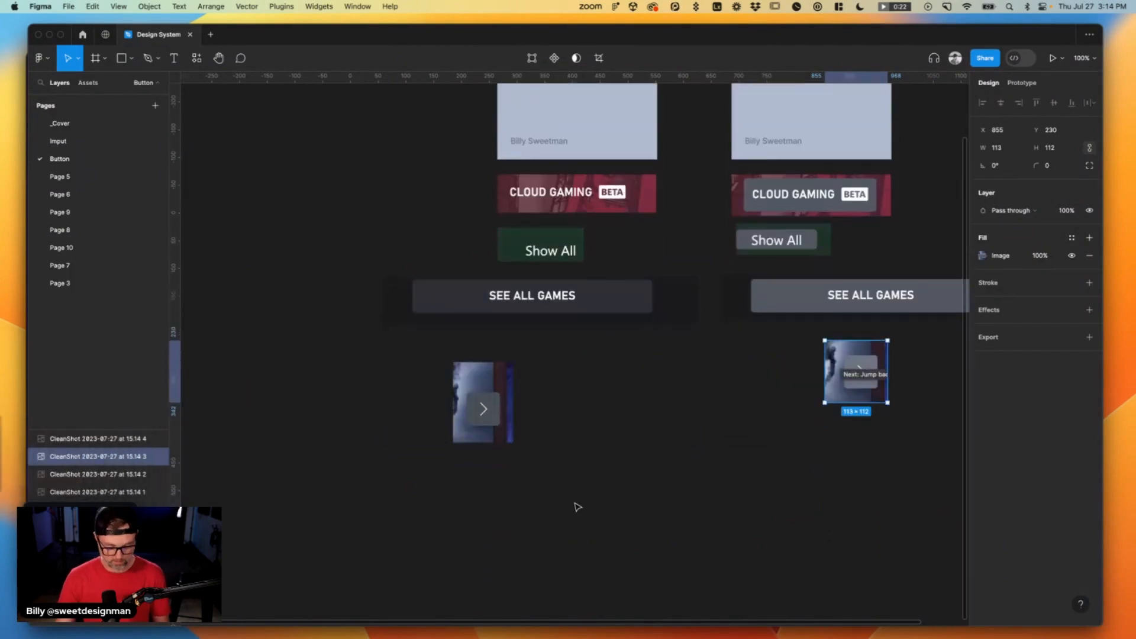
{"action": "key", "text": "Escape"}
{"action": "key", "text": "super+v"}
{"action": "left_click_drag", "start_coordinate": [572, 354], "coordinate": [506, 502]}
{"action": "left_click", "coordinate": [747, 503]}
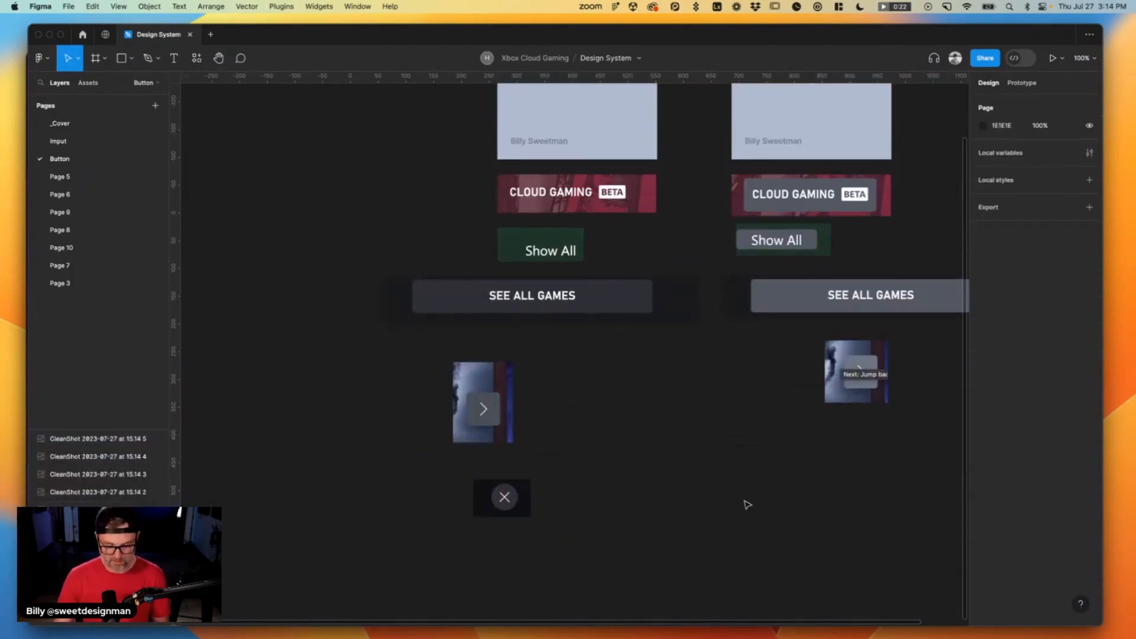
{"action": "key", "text": "super+v"}
{"action": "left_click_drag", "start_coordinate": [568, 352], "coordinate": [884, 478]}
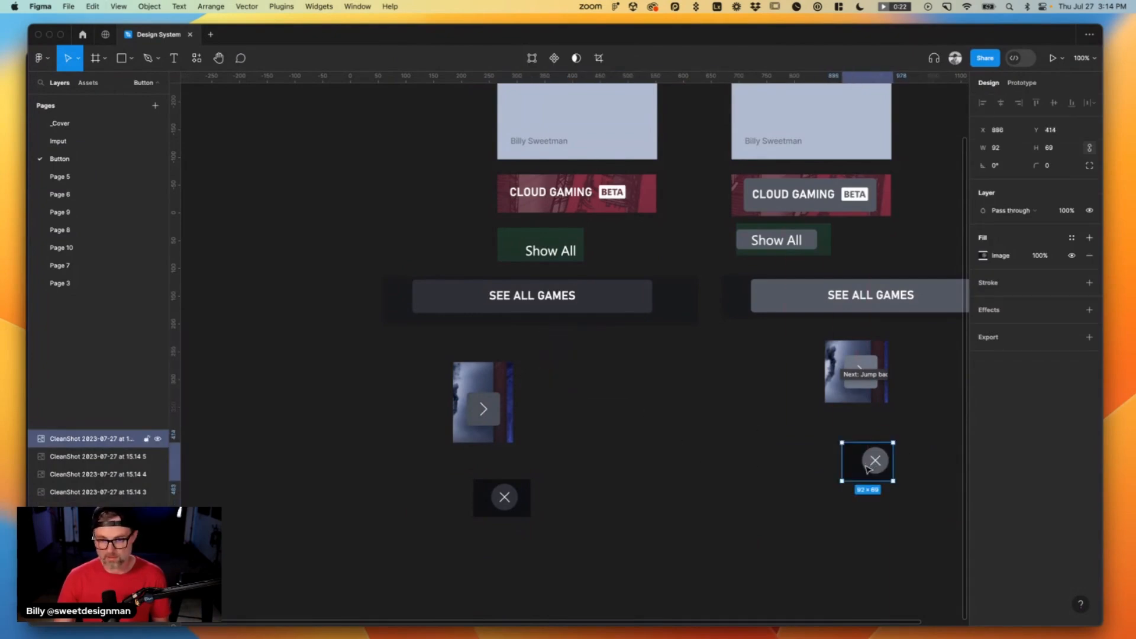
Switch to Arc, capture the Give Feedback button in the guide panel, and copy the capture back in Figma.
{"action": "key", "text": "super+Tab"}
{"action": "key", "text": "super+shift+4"}
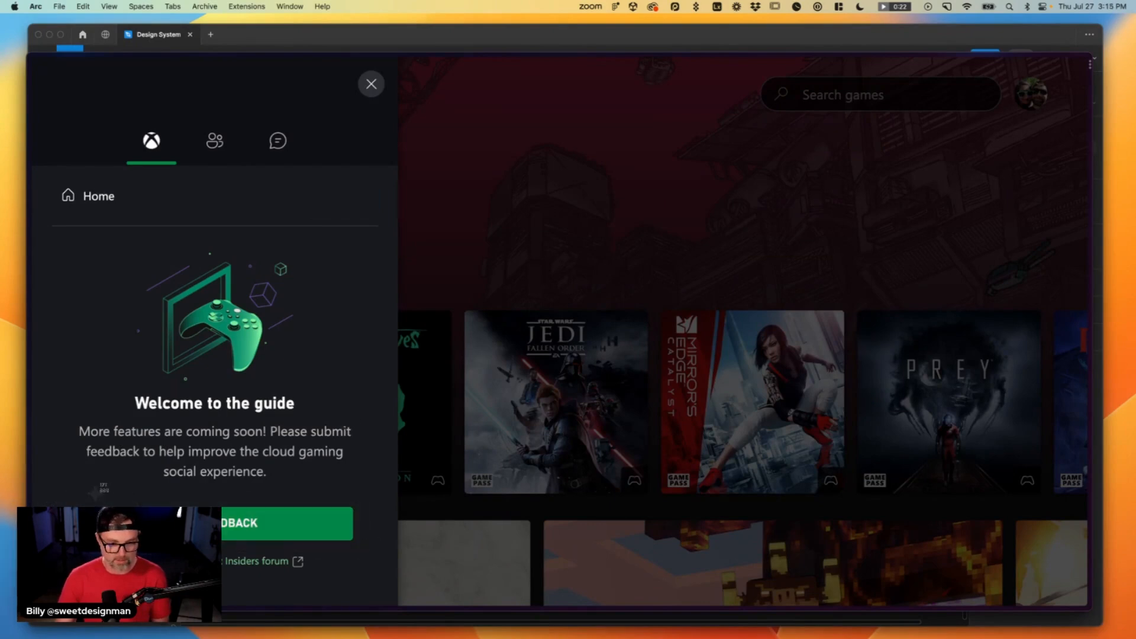
{"action": "left_click_drag", "start_coordinate": [70, 492], "coordinate": [384, 552]}
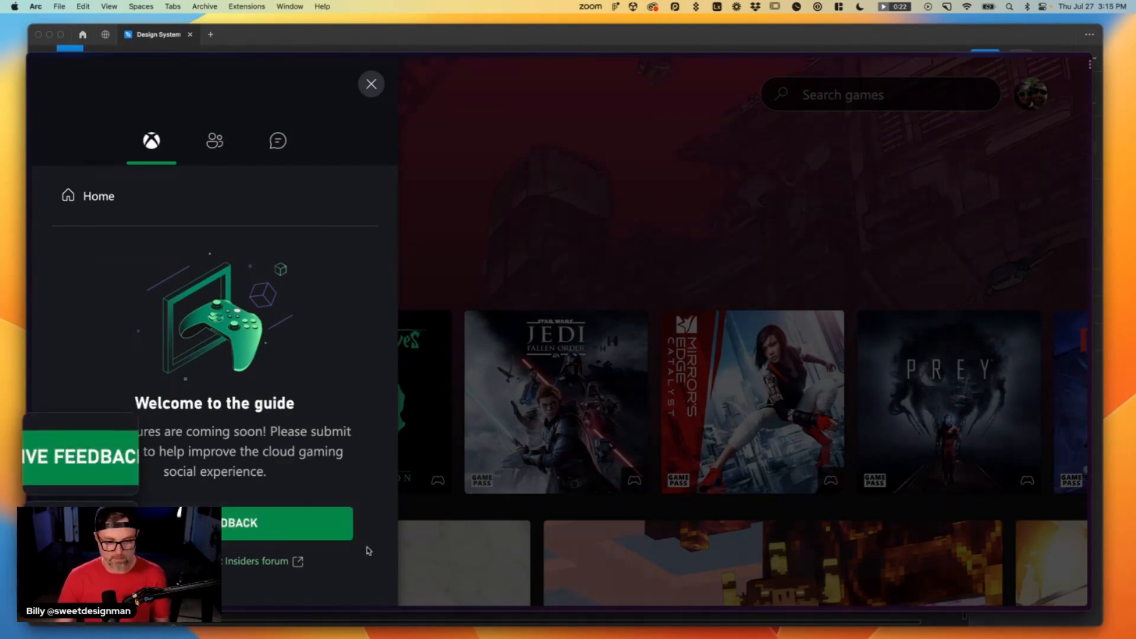
{"action": "key", "text": "super+Tab"}
{"action": "left_click", "coordinate": [81, 464]}
Paste the two Give Feedback captures below the close button ones, one in each state column.
{"action": "scroll", "coordinate": [550, 532], "scroll_direction": "down", "scroll_amount": 2}
{"action": "scroll", "coordinate": [551, 532], "scroll_direction": "right", "scroll_amount": 2}
{"action": "left_click", "coordinate": [556, 538]}
{"action": "key", "text": "super+v"}
{"action": "left_click_drag", "start_coordinate": [591, 349], "coordinate": [856, 486]}
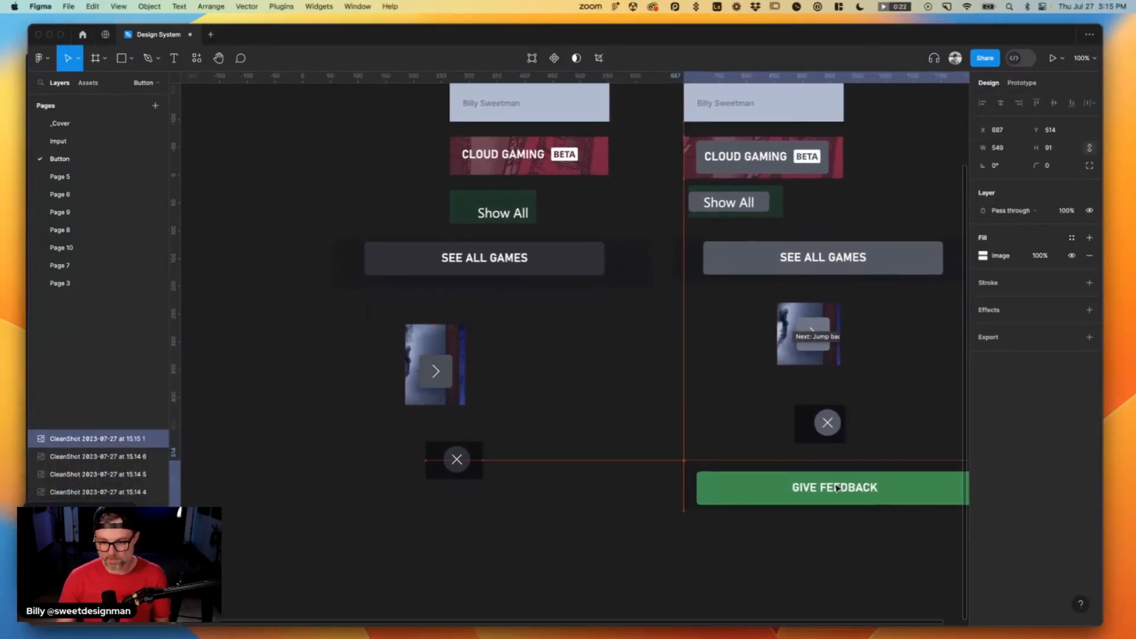
{"action": "left_click", "coordinate": [469, 535]}
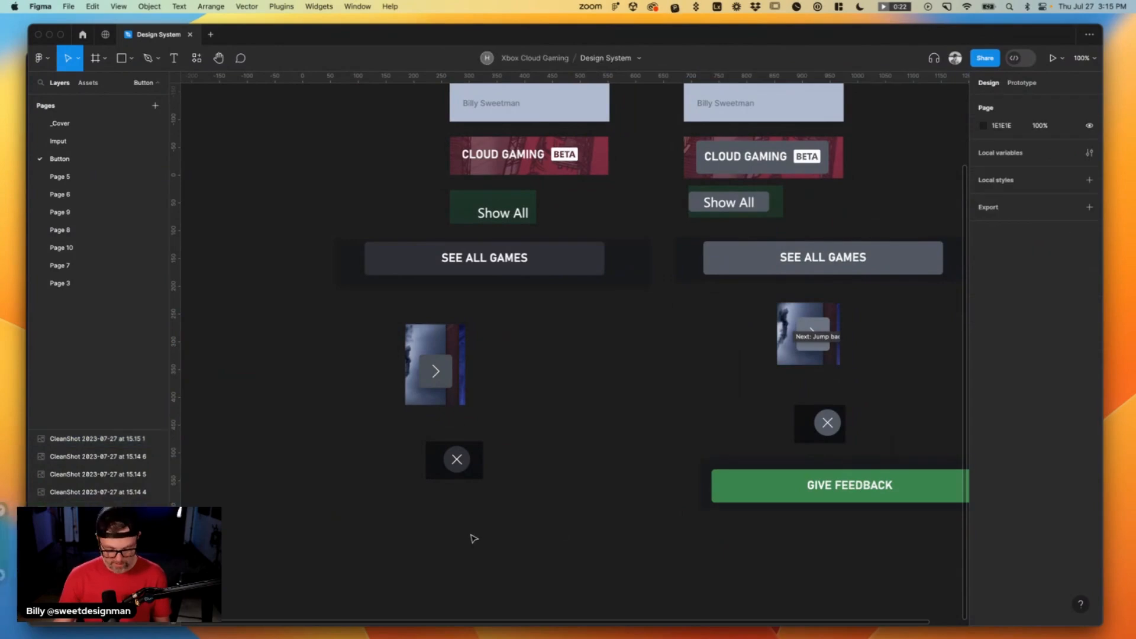
{"action": "key", "text": "super+v"}
{"action": "left_click_drag", "start_coordinate": [539, 367], "coordinate": [448, 553]}
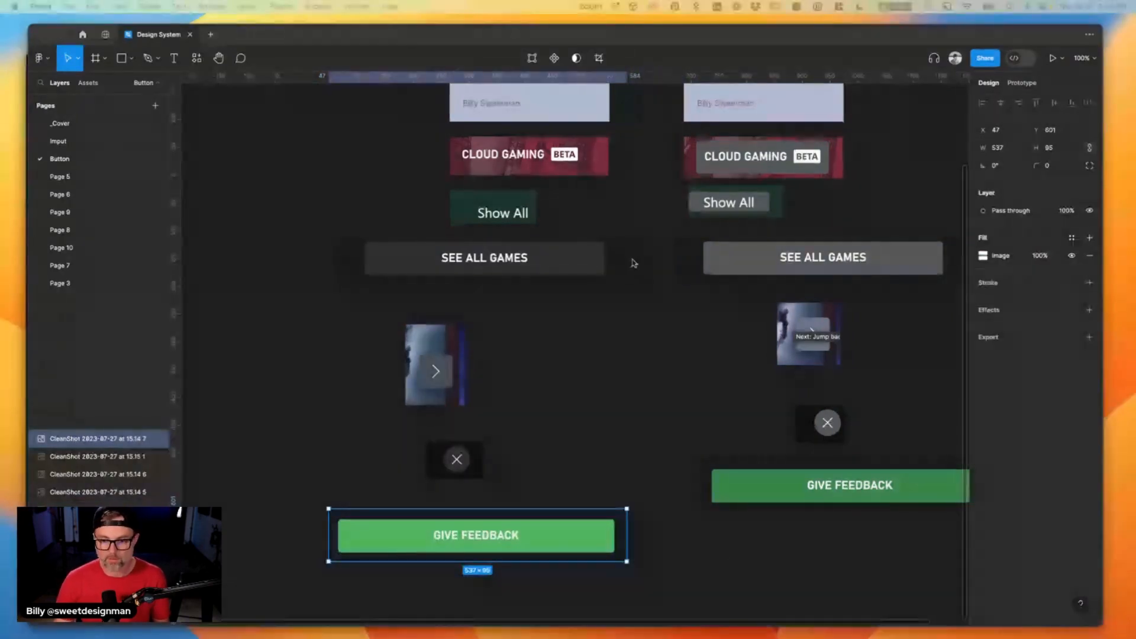
Switch to Arc, open a friend's profile from the guide's People list, and capture its Back button for Figma.
{"action": "key", "text": "super+Tab"}
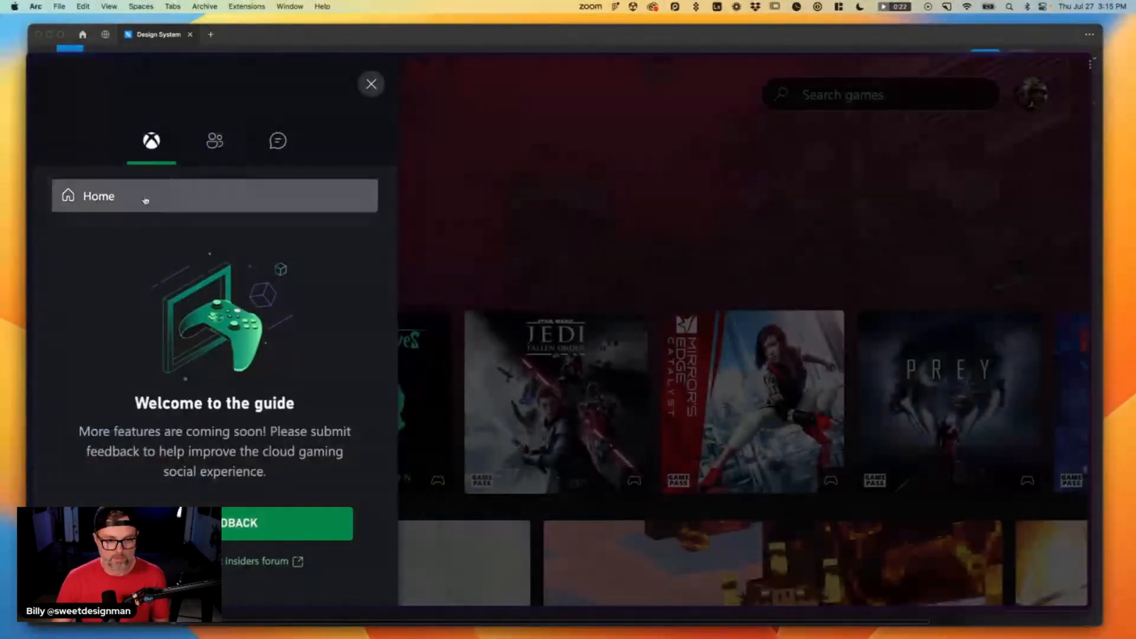
{"action": "left_click", "coordinate": [209, 149]}
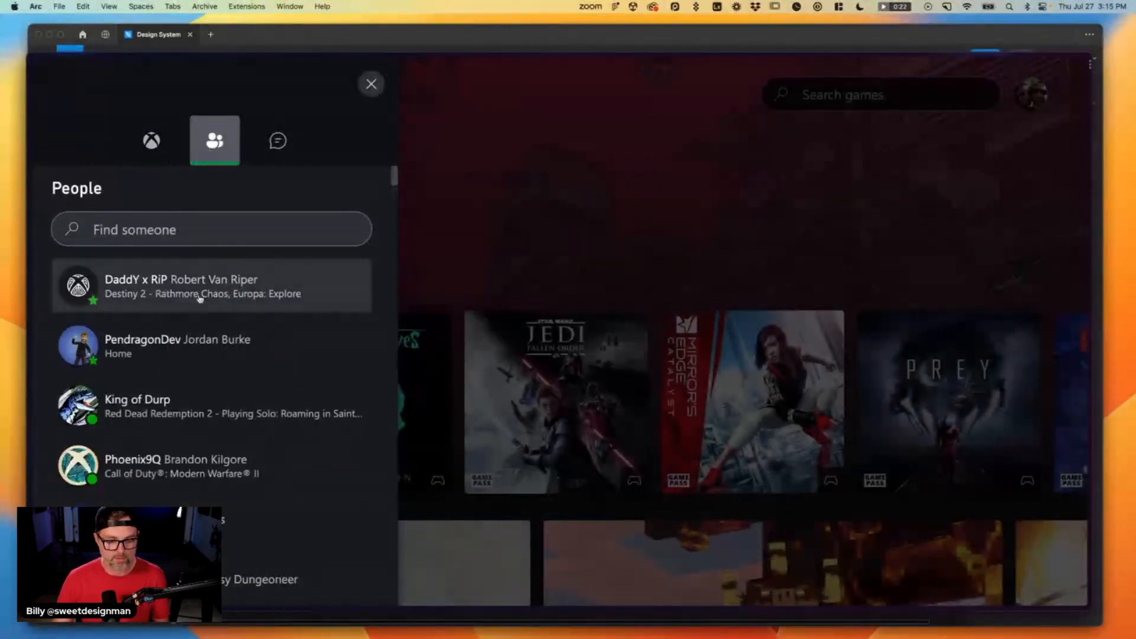
{"action": "left_click", "coordinate": [278, 143]}
{"action": "left_click", "coordinate": [222, 145]}
{"action": "scroll", "coordinate": [190, 361], "scroll_direction": "down", "scroll_amount": 6}
{"action": "scroll", "coordinate": [189, 355], "scroll_direction": "down", "scroll_amount": 5}
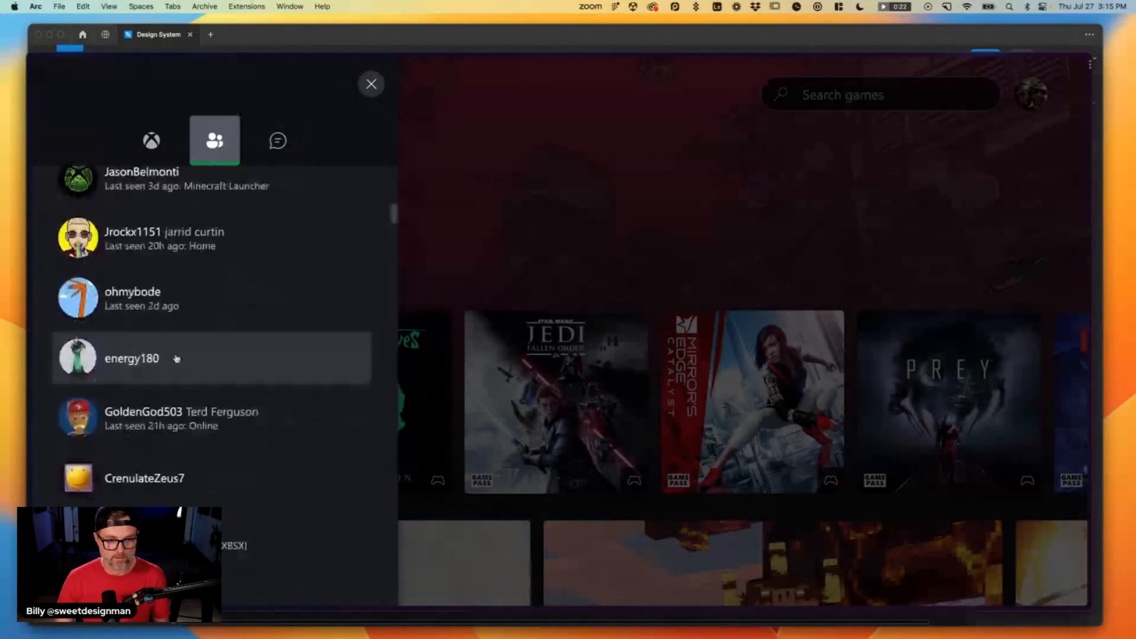
{"action": "left_click", "coordinate": [177, 358]}
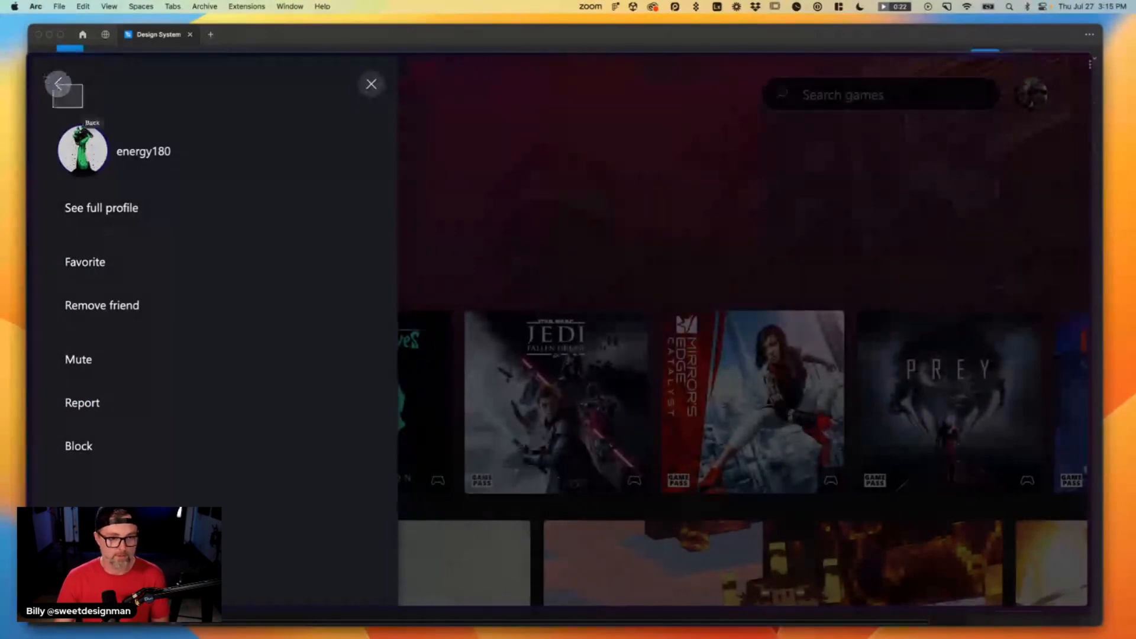
{"action": "left_click_drag", "start_coordinate": [102, 112], "coordinate": [48, 72]}
{"action": "key", "text": "super+Tab"}
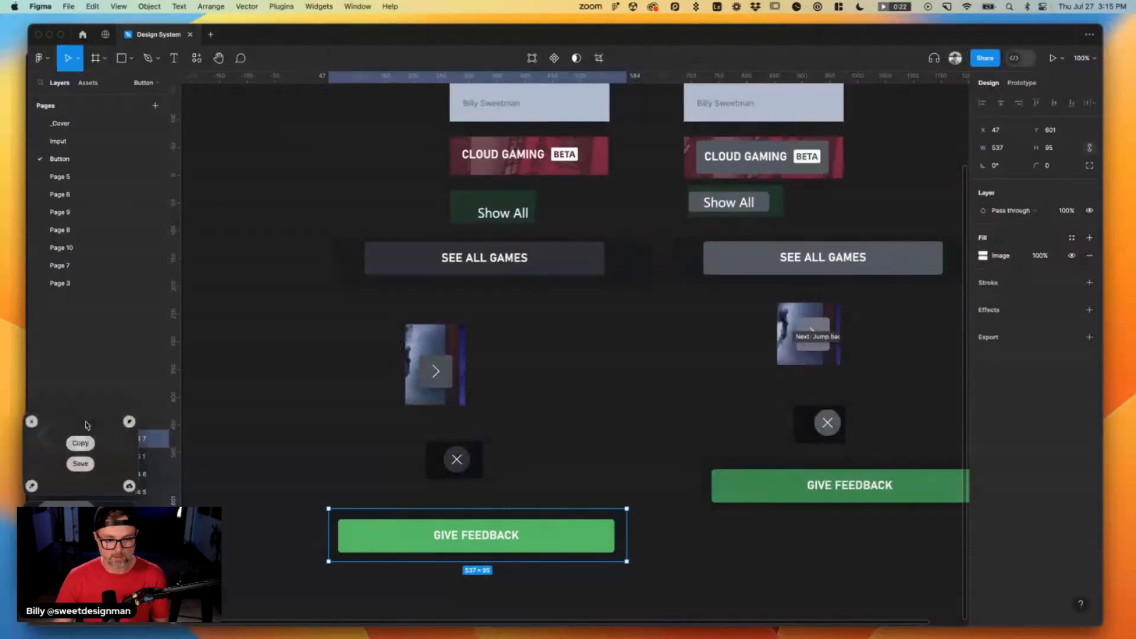
Paste the plain Back button capture below Give Feedback in the Default column.
{"action": "scroll", "coordinate": [554, 497], "scroll_direction": "down", "scroll_amount": 1}
{"action": "scroll", "coordinate": [555, 497], "scroll_direction": "down", "scroll_amount": 3}
{"action": "left_click", "coordinate": [514, 537]}
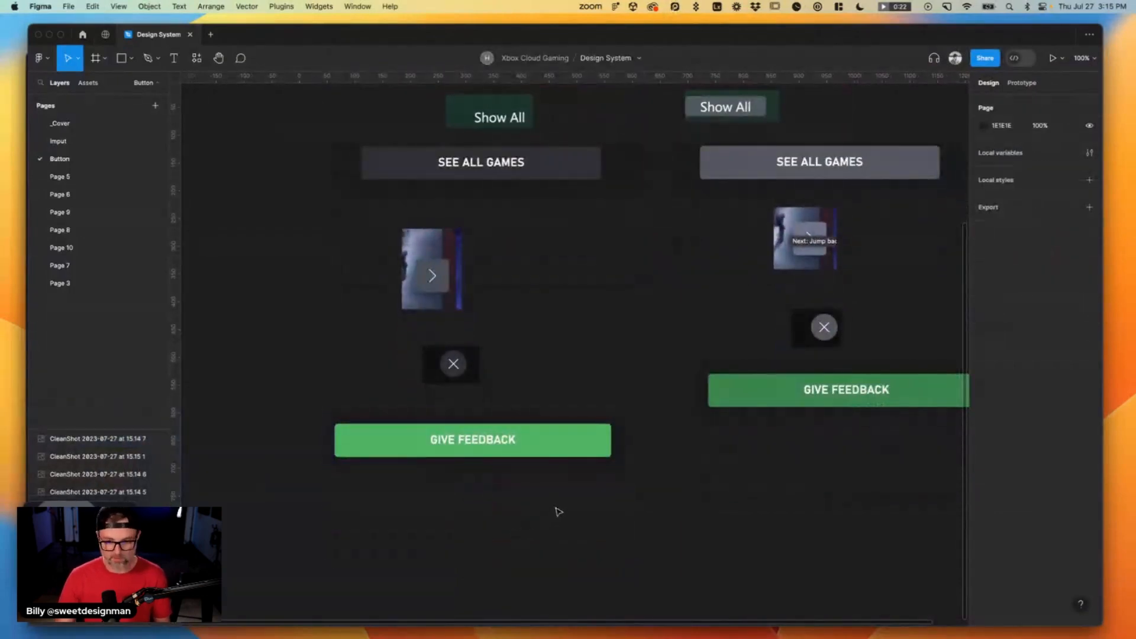
{"action": "key", "text": "super+v"}
{"action": "left_click_drag", "start_coordinate": [559, 349], "coordinate": [481, 526]}
Swap the Give Feedback captures so the darker green one sits under Default and the brighter one under Hover.
{"action": "left_click_drag", "start_coordinate": [432, 433], "coordinate": [837, 473]}
{"action": "left_click_drag", "start_coordinate": [836, 390], "coordinate": [414, 419]}
{"action": "left_click_drag", "start_coordinate": [857, 478], "coordinate": [842, 410]}
Paste the highlighted Back button capture below Give Feedback in the Hover column.
{"action": "left_click", "coordinate": [806, 514]}
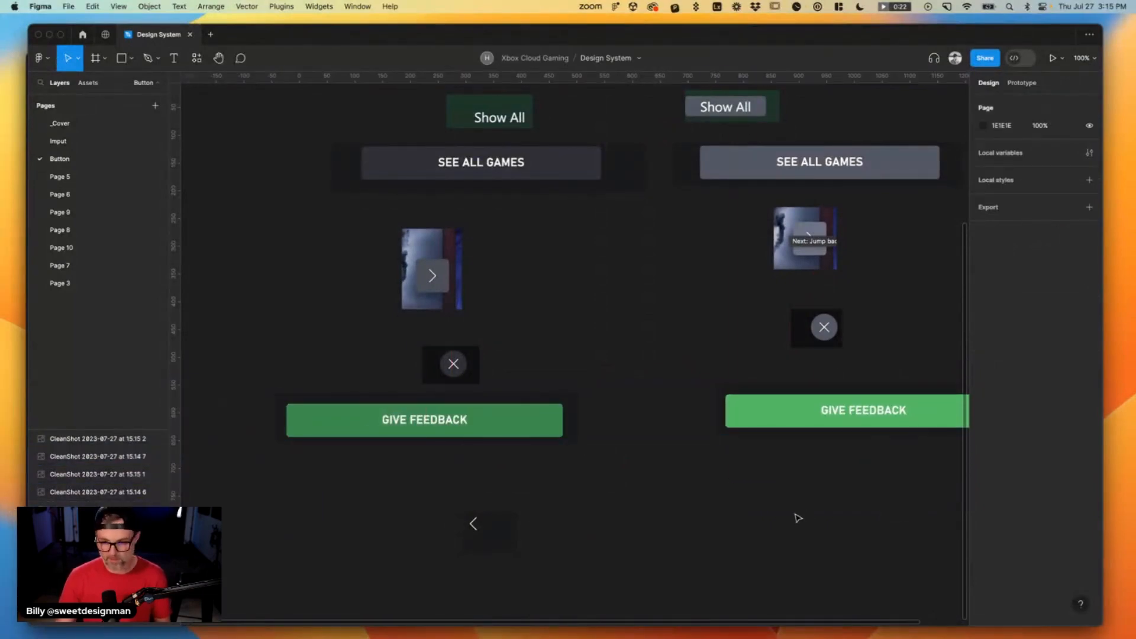
{"action": "key", "text": "super+v"}
{"action": "left_click_drag", "start_coordinate": [563, 352], "coordinate": [822, 473]}
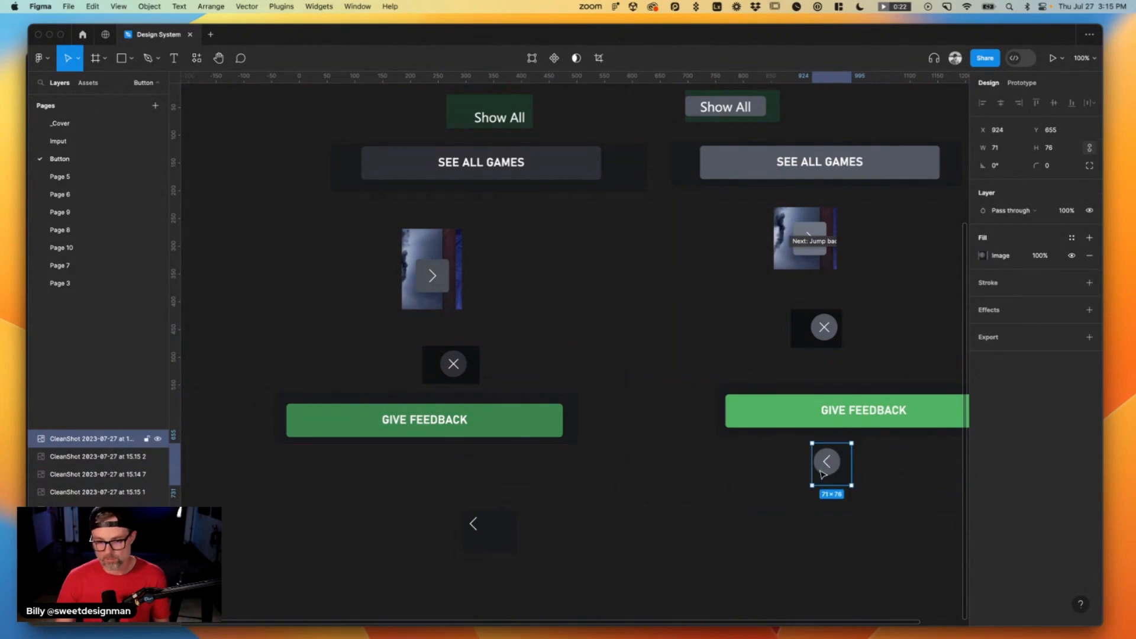
Switch to Arc and capture the profile panel's close button in its white-outlined focus state.
{"action": "scroll", "coordinate": [656, 381], "scroll_direction": "up", "scroll_amount": 4}
{"action": "key", "text": "super+Tab"}
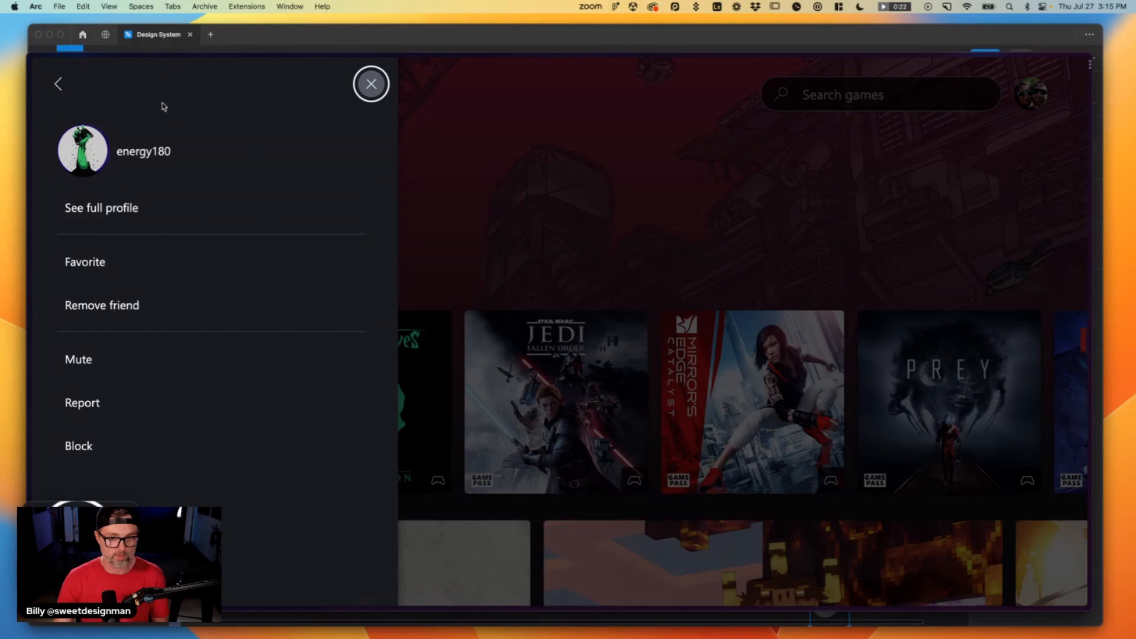
{"action": "key", "text": "super+shift+4"}
{"action": "left_click_drag", "start_coordinate": [326, 65], "coordinate": [404, 118]}
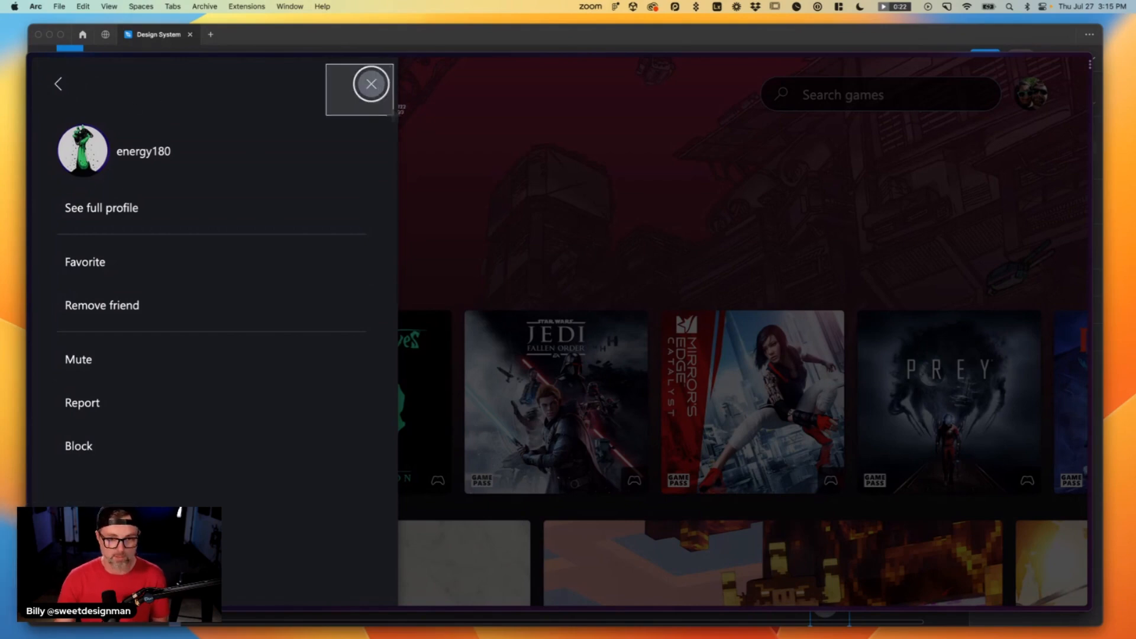
Return to the guide's home view and move the keyboard focus to the Give Feedback button.
{"action": "left_click", "coordinate": [64, 89]}
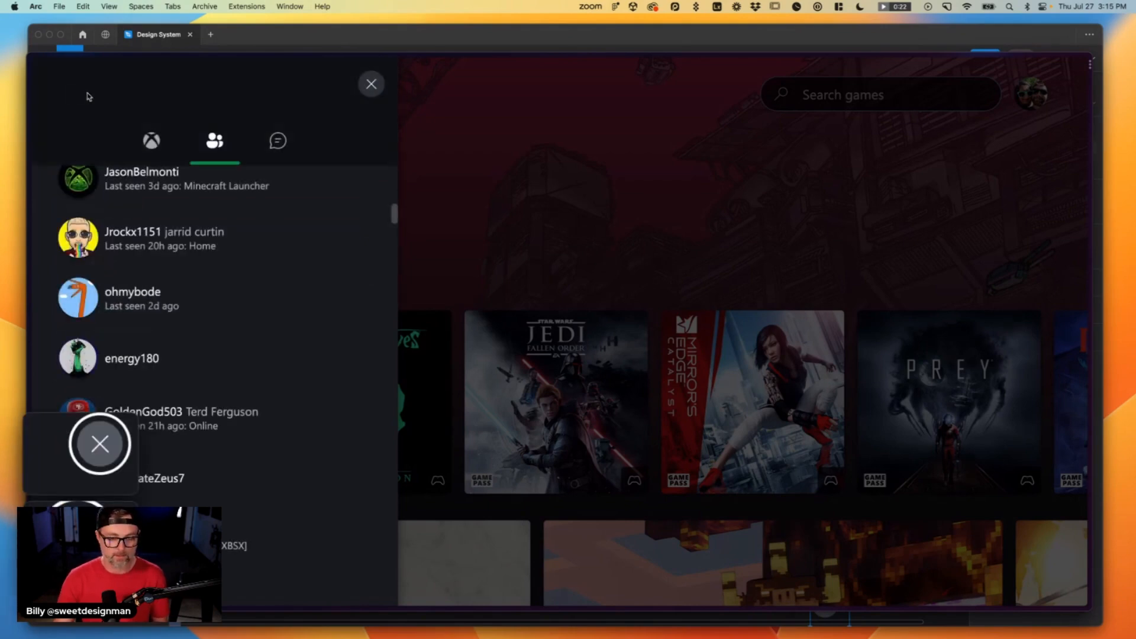
{"action": "left_click", "coordinate": [147, 160]}
{"action": "key", "text": "Tab"}
{"action": "key", "text": "Tab"}
{"action": "key", "text": "Tab"}
{"action": "key", "text": "Tab"}
{"action": "key", "text": "Tab"}
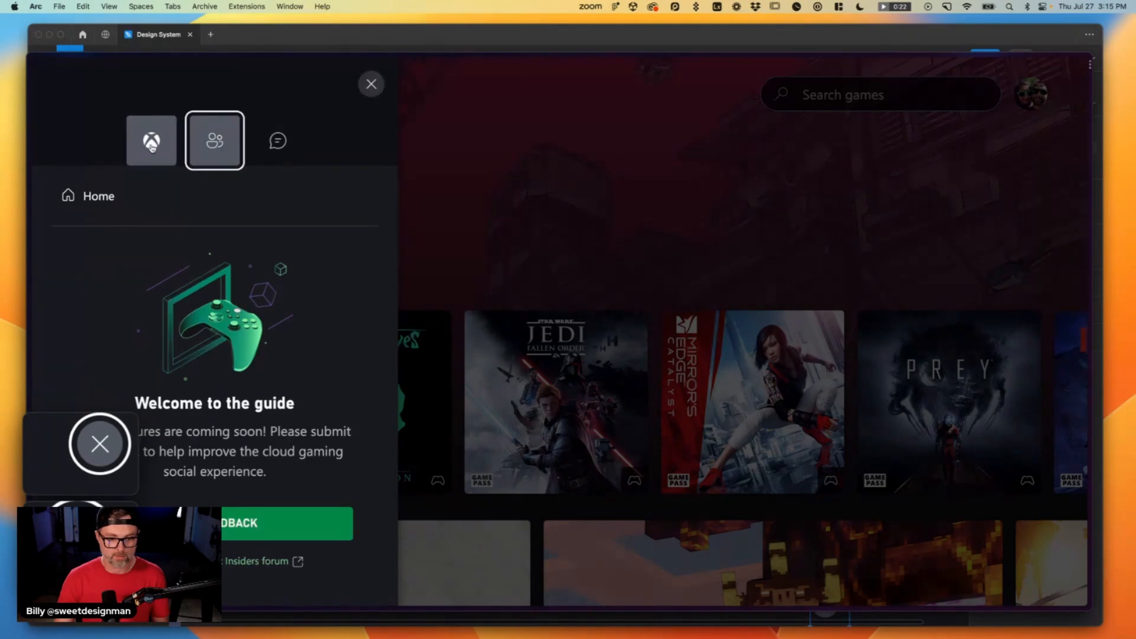
{"action": "key", "text": "Tab"}
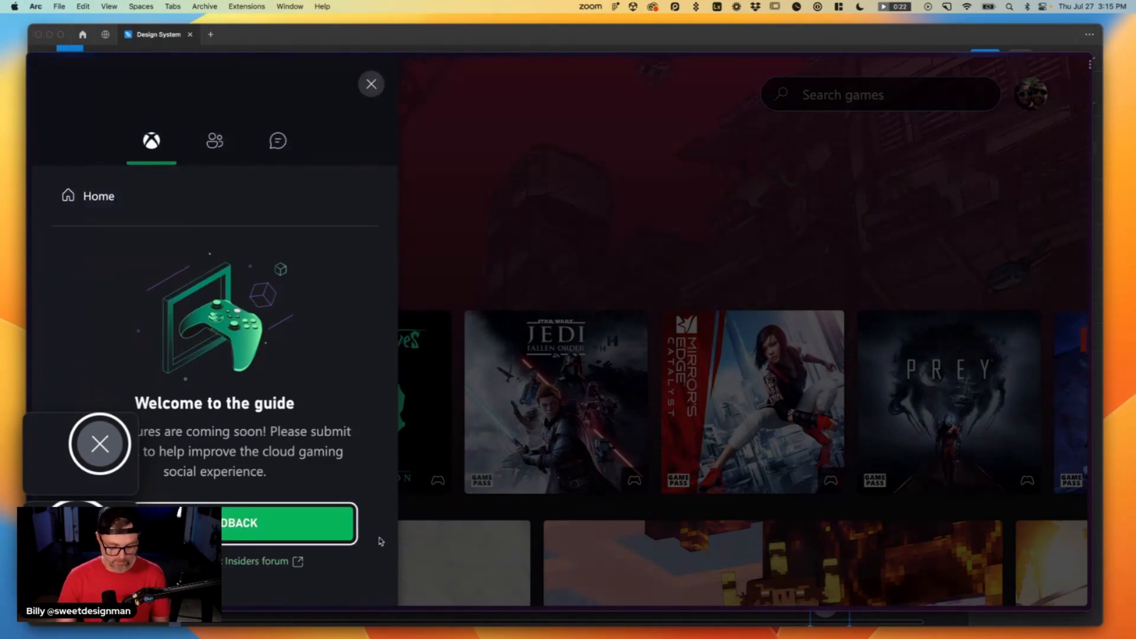
Capture the white-outlined Give Feedback button, switch to Figma and place the focused close button capture in a new column beside Hover.
{"action": "key", "text": "super+shift+4"}
{"action": "left_click_drag", "start_coordinate": [367, 547], "coordinate": [60, 492]}
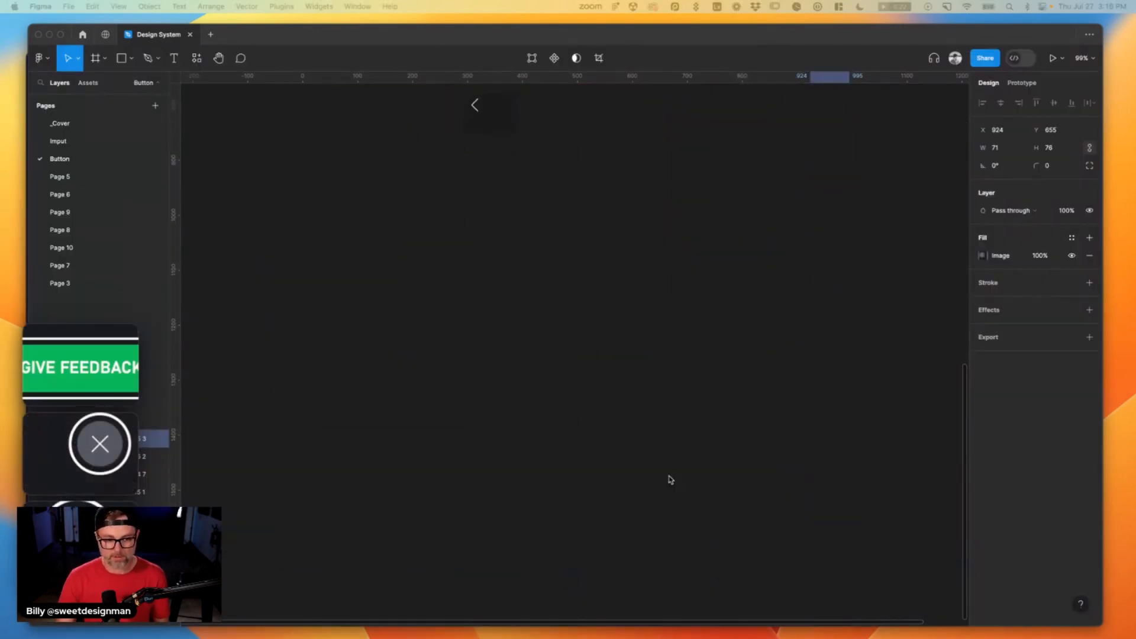
{"action": "scroll", "coordinate": [251, 434], "scroll_direction": "up", "scroll_amount": 6}
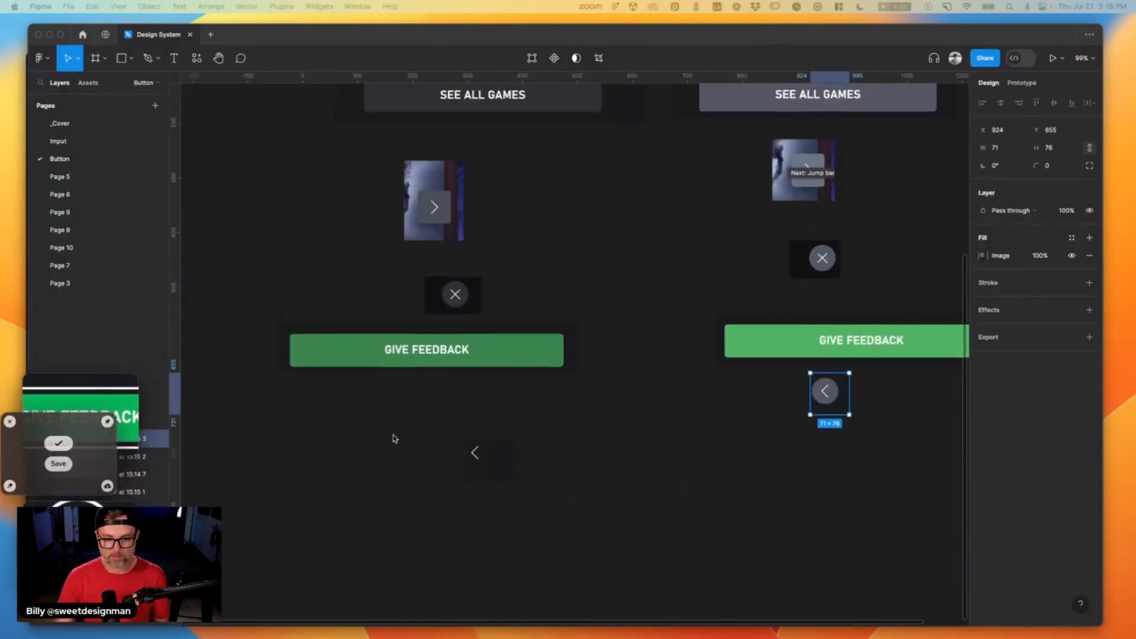
{"action": "scroll", "coordinate": [595, 469], "scroll_direction": "right", "scroll_amount": 6}
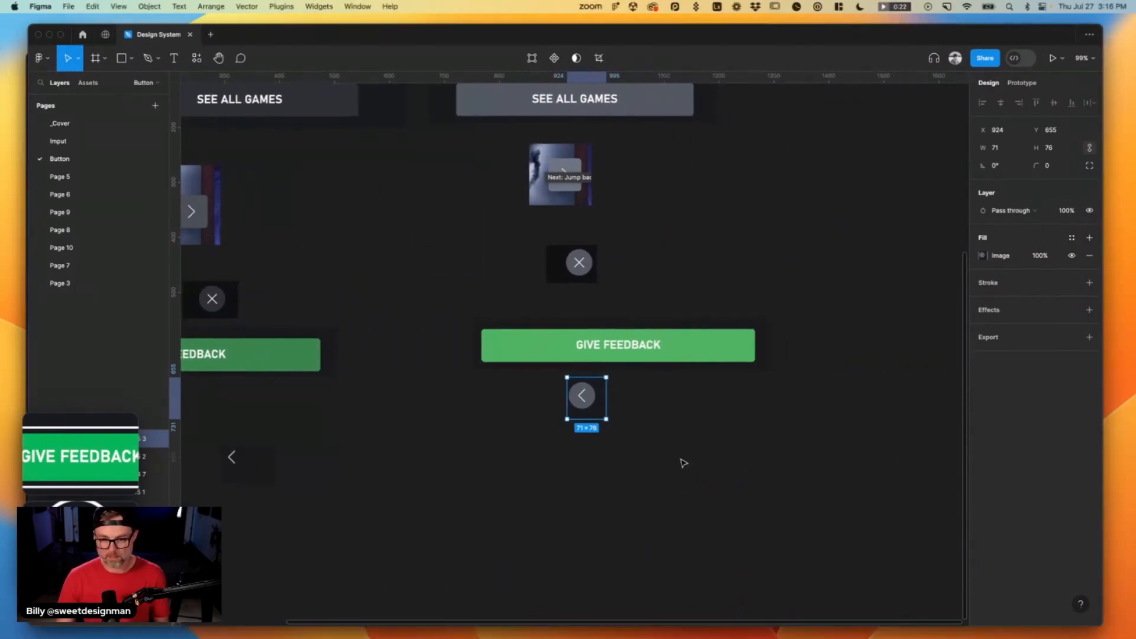
{"action": "scroll", "coordinate": [668, 462], "scroll_direction": "up", "scroll_amount": 5}
{"action": "left_click", "coordinate": [669, 462]}
{"action": "key", "text": "super+v"}
{"action": "left_click_drag", "start_coordinate": [562, 350], "coordinate": [790, 535]}
Paste the focused Give Feedback capture below the outlined close button in the new focus column.
{"action": "scroll", "coordinate": [791, 486], "scroll_direction": "down", "scroll_amount": 2}
{"action": "scroll", "coordinate": [791, 486], "scroll_direction": "down", "scroll_amount": 5}
{"action": "key", "text": "super+v"}
{"action": "left_click_drag", "start_coordinate": [548, 344], "coordinate": [880, 401]}
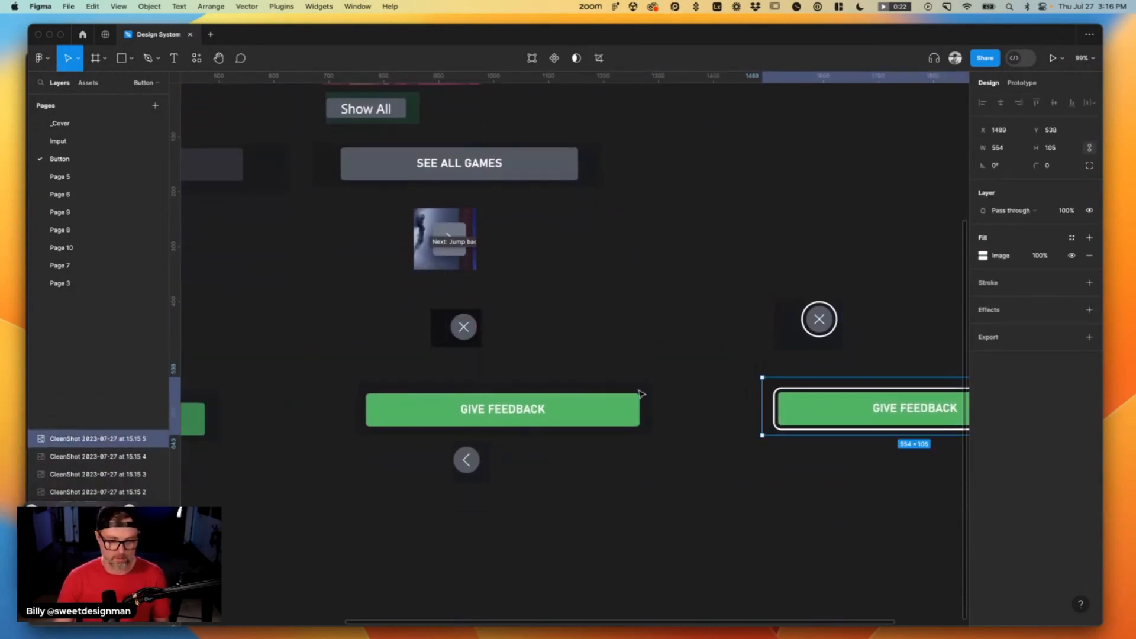
Paste the focused Back button capture below the outlined Give Feedback button in the focus column.
{"action": "left_click", "coordinate": [818, 319]}
{"action": "left_click", "coordinate": [693, 337]}
{"action": "key", "text": "super+v"}
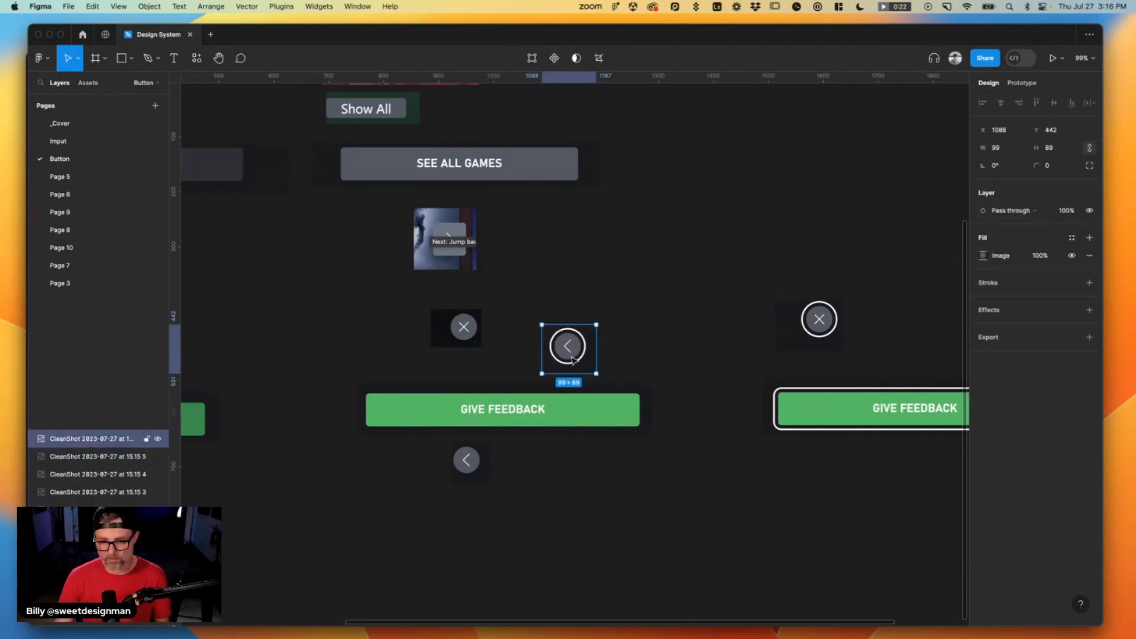
{"action": "left_click_drag", "start_coordinate": [553, 360], "coordinate": [805, 493]}
Duplicate the Hover sticky note above the outlined button captures and change its text to Focused.
{"action": "key", "text": "shift+0"}
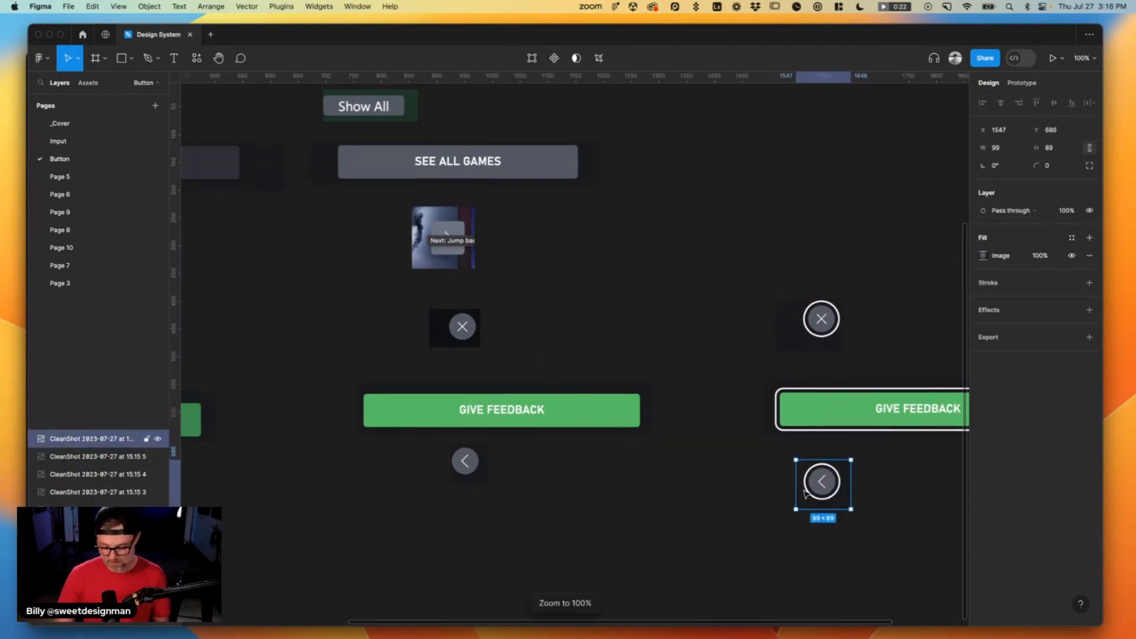
{"action": "key", "text": "minus"}
{"action": "key", "text": "minus"}
{"action": "left_click_drag", "start_coordinate": [531, 253], "coordinate": [639, 252]}
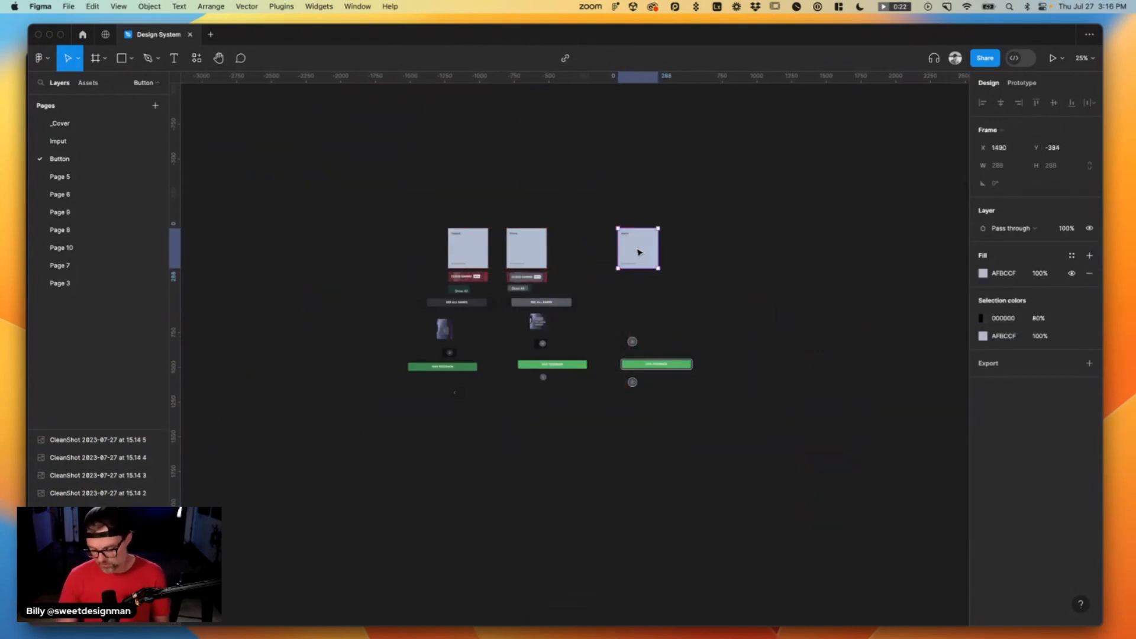
{"action": "key", "text": "shift+0"}
{"action": "scroll", "coordinate": [687, 227], "scroll_direction": "up", "scroll_amount": 10}
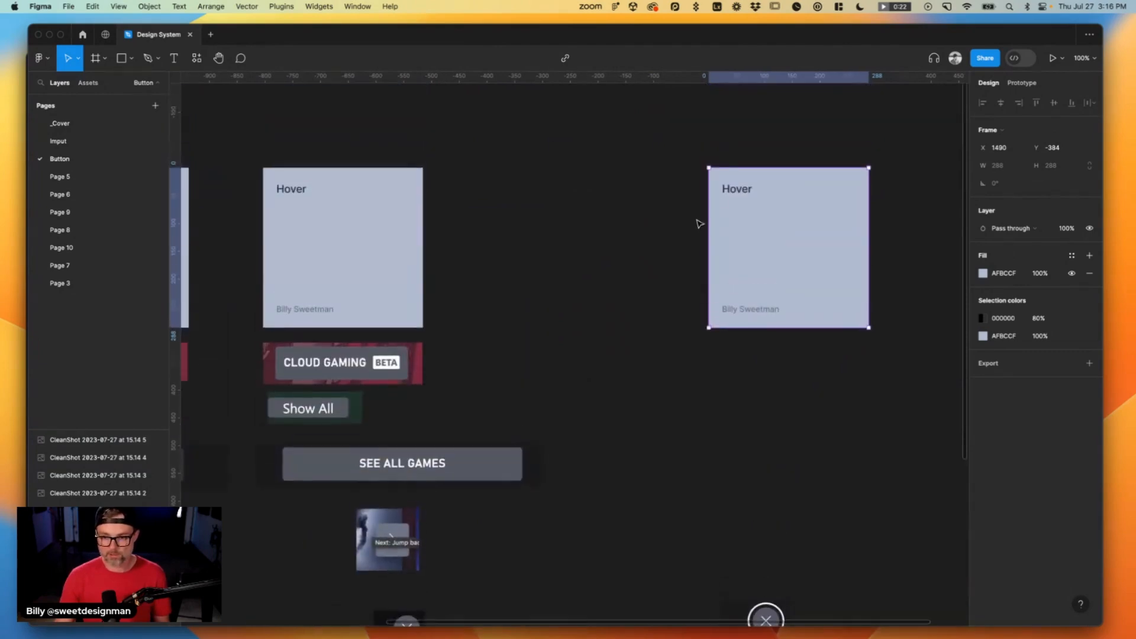
{"action": "double_click", "coordinate": [739, 190]}
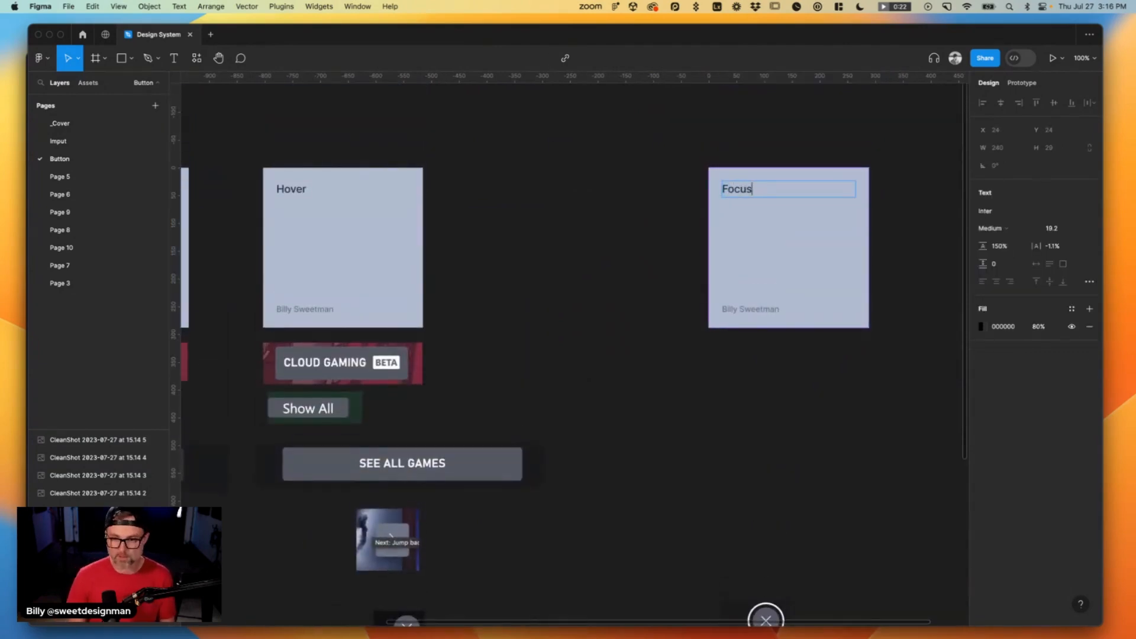
{"action": "left_click", "coordinate": [511, 251]}
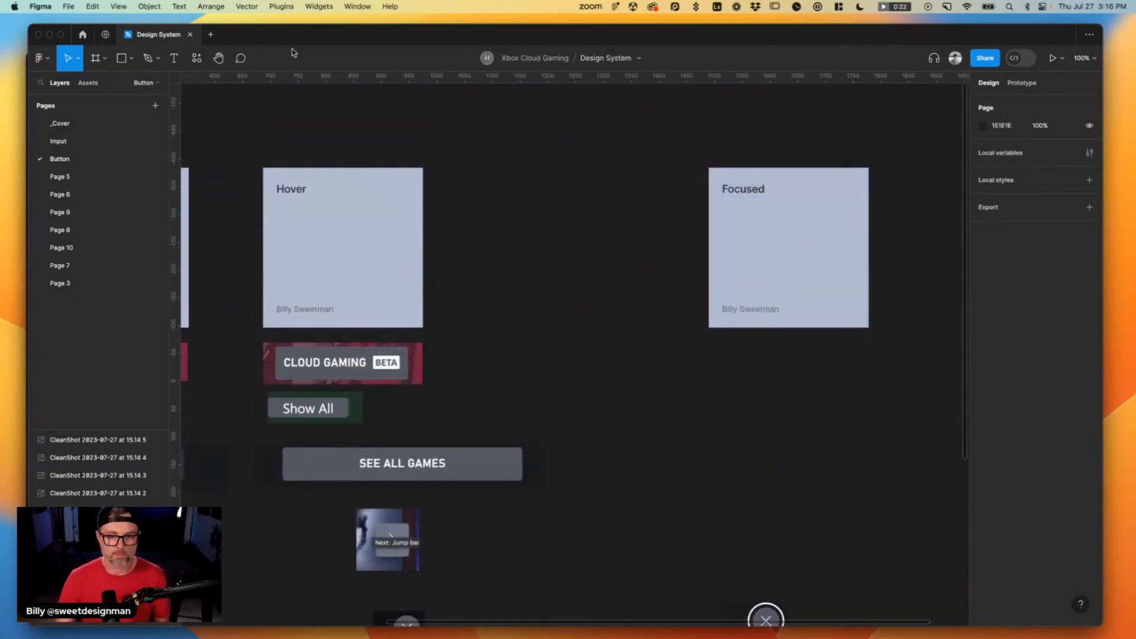
Switch to Arc and capture the guide's tabs with the People tab hovered and with the Xbox tab focused.
{"action": "key", "text": "super+Tab"}
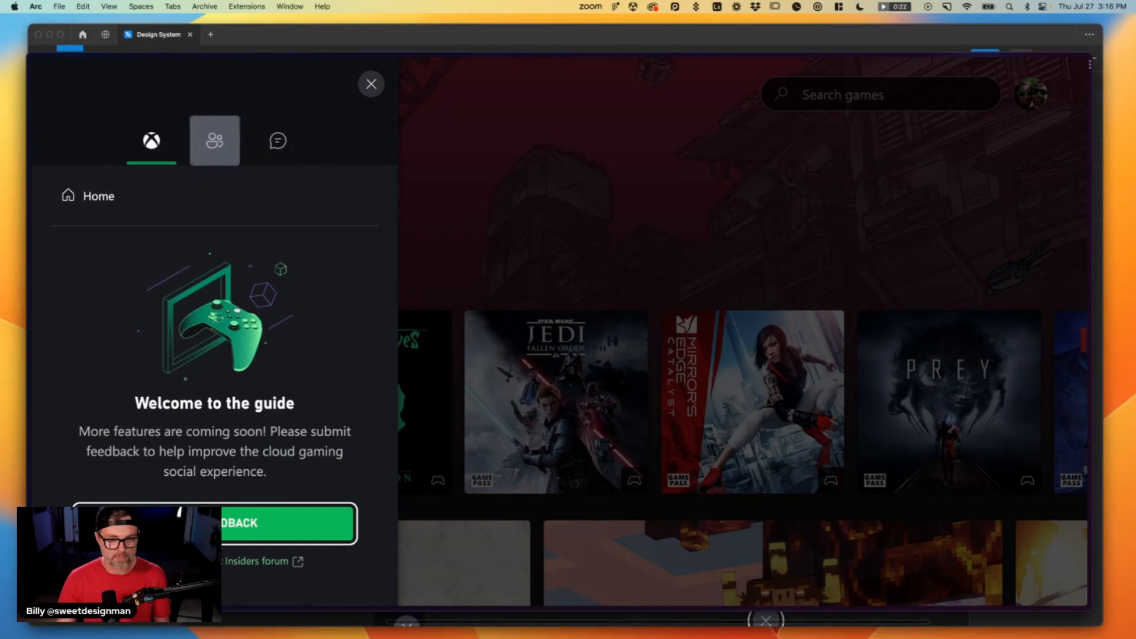
{"action": "key", "text": "Tab"}
{"action": "key", "text": "Tab"}
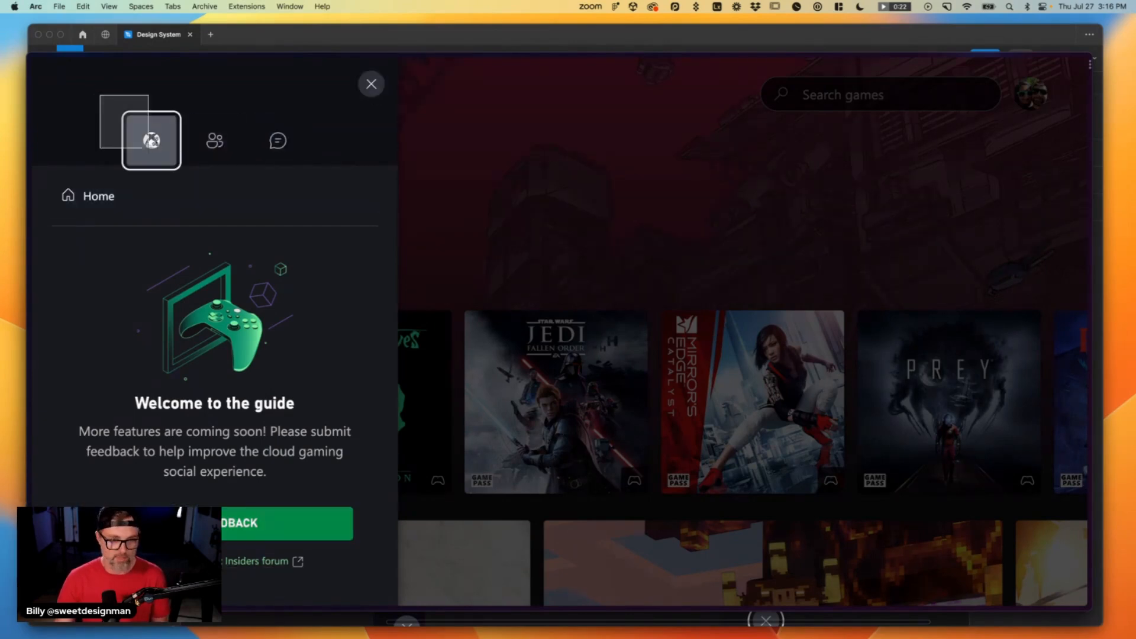
Switch to Figma, rename Page 5 as Tabs and place the focused Xbox tab and hovered People tab captures beside its note.
{"action": "key", "text": "super+Tab"}
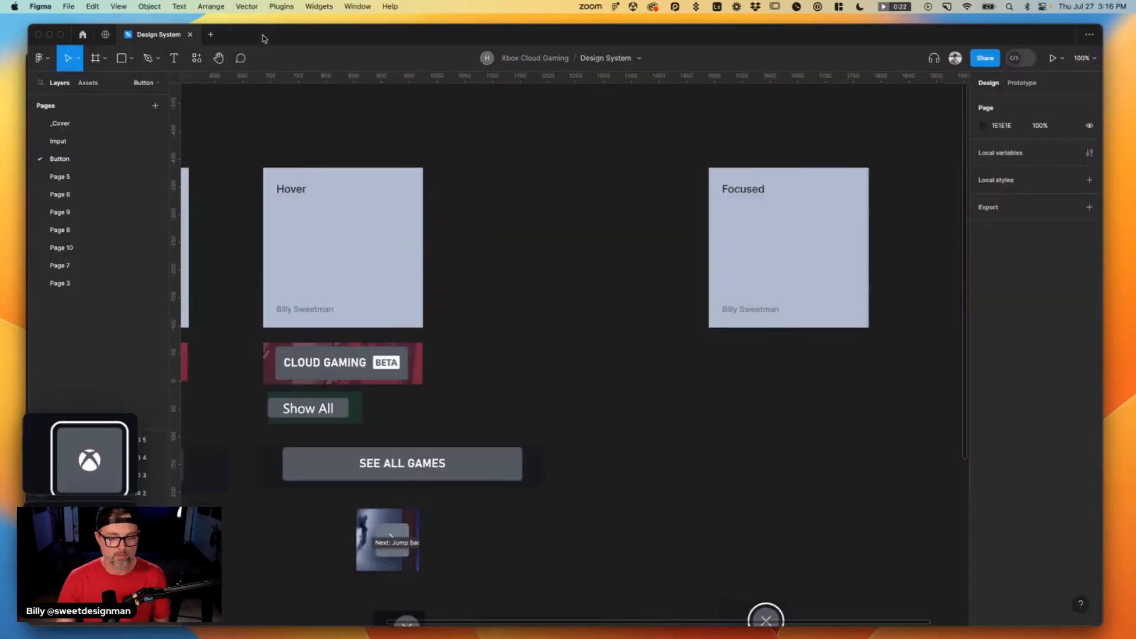
{"action": "double_click", "coordinate": [65, 177]}
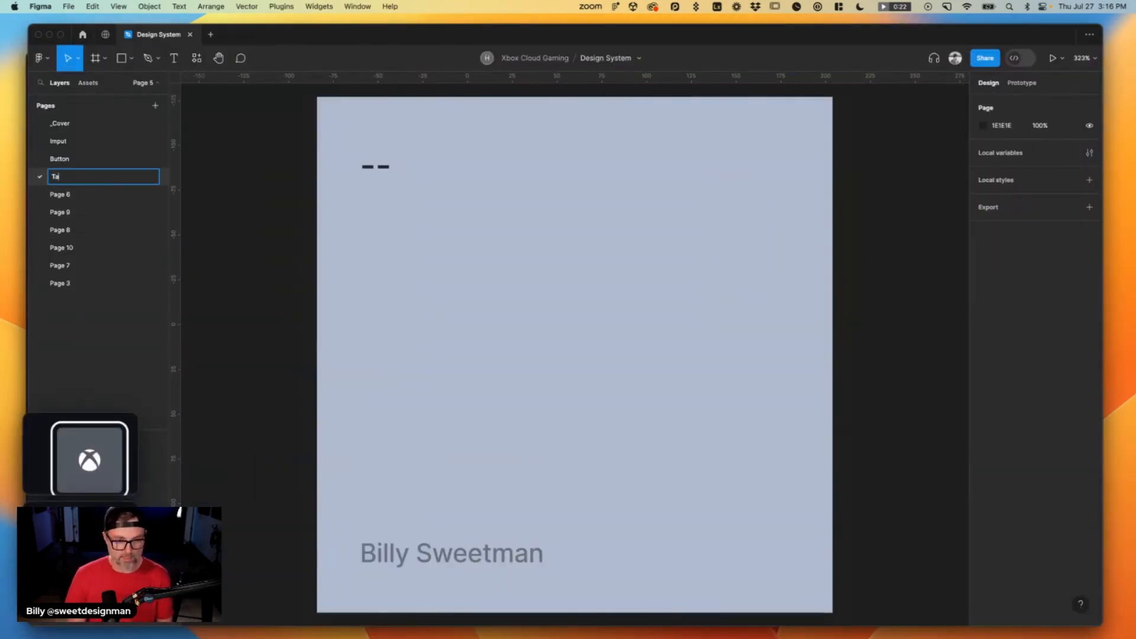
{"action": "key", "text": "Return"}
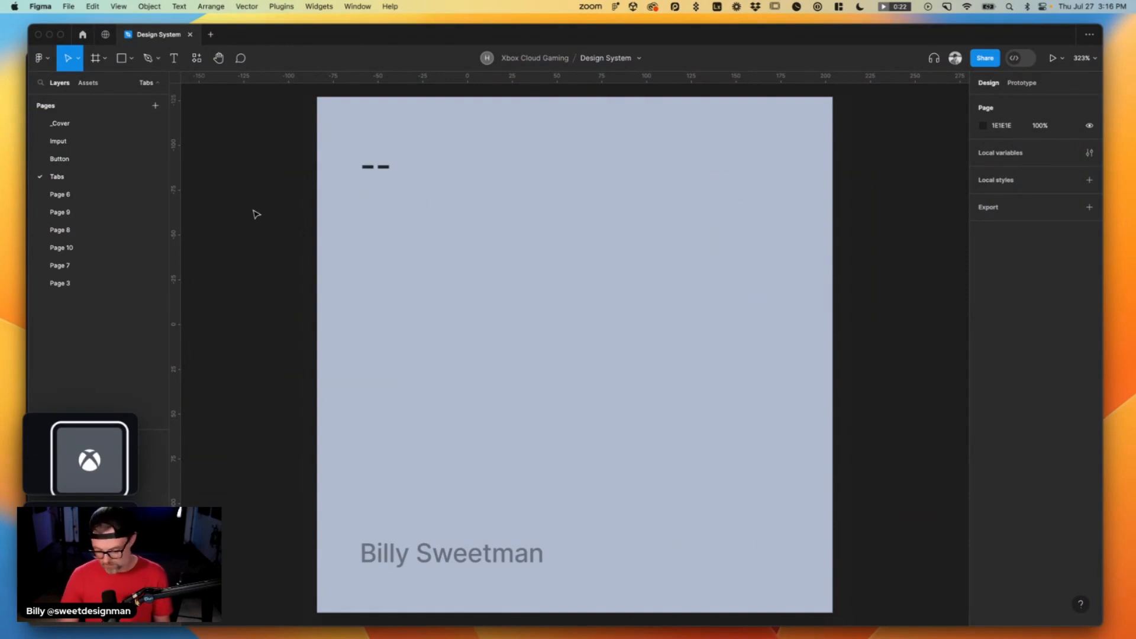
{"action": "key", "text": "minus"}
{"action": "scroll", "coordinate": [329, 253], "scroll_direction": "right", "scroll_amount": 6}
{"action": "scroll", "coordinate": [287, 286], "scroll_direction": "up", "scroll_amount": 2}
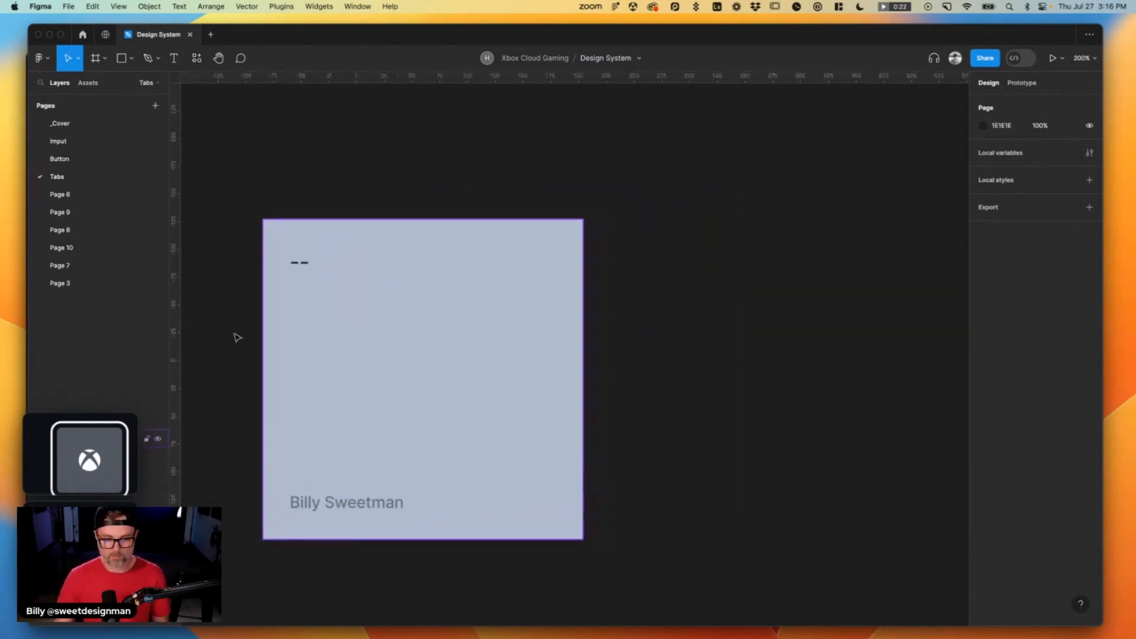
{"action": "key", "text": "super+v"}
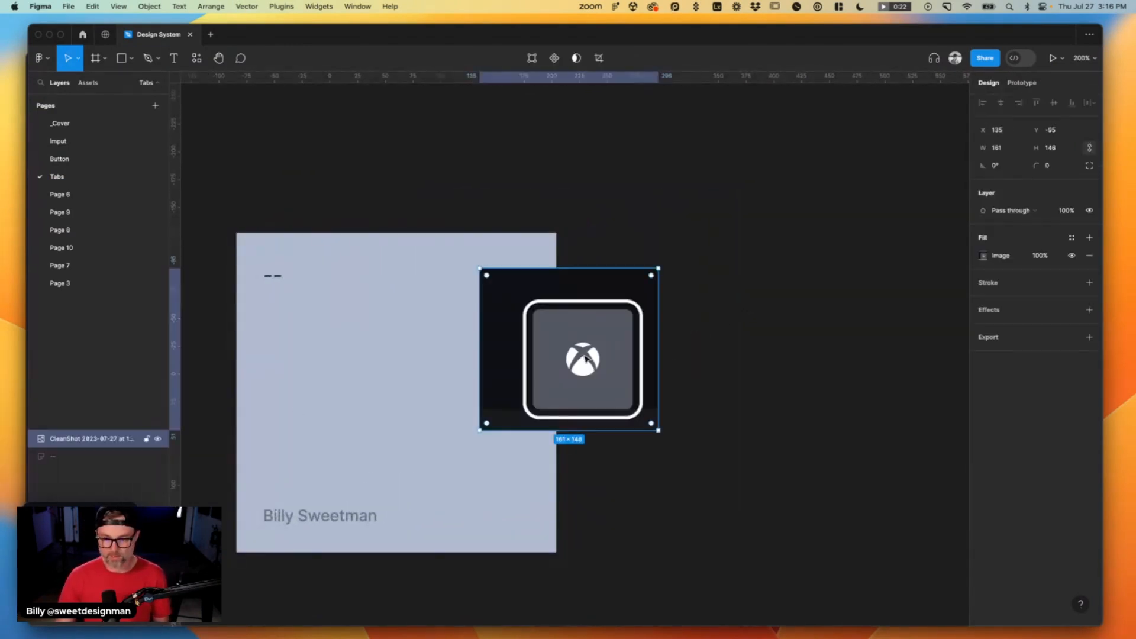
{"action": "left_click", "coordinate": [699, 497]}
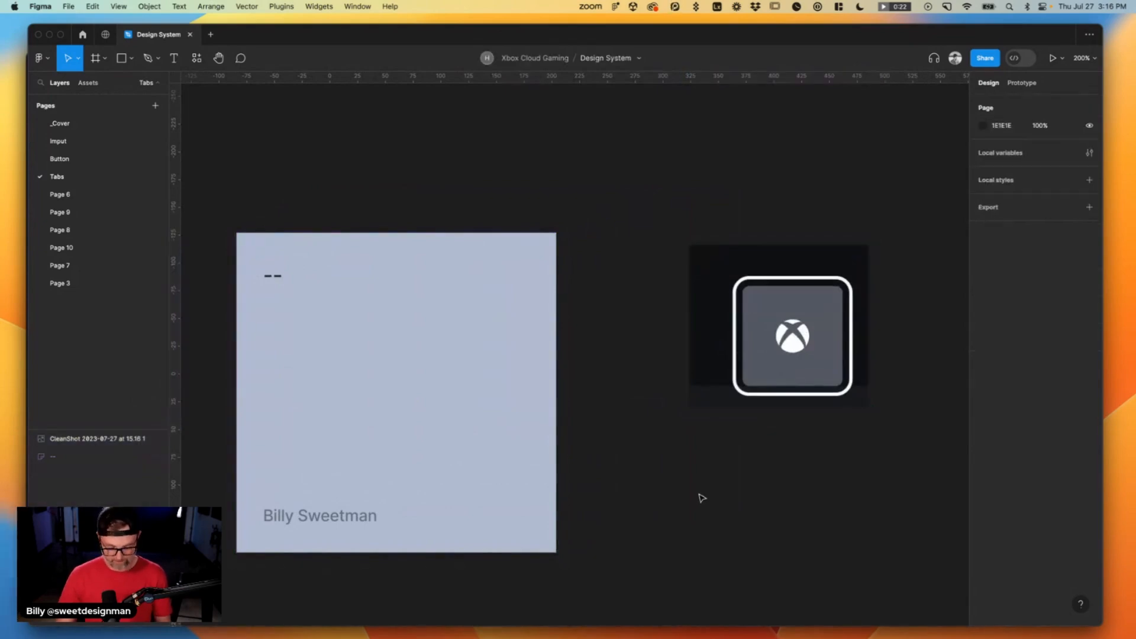
{"action": "key", "text": "super+v"}
{"action": "left_click_drag", "start_coordinate": [616, 362], "coordinate": [919, 524]}
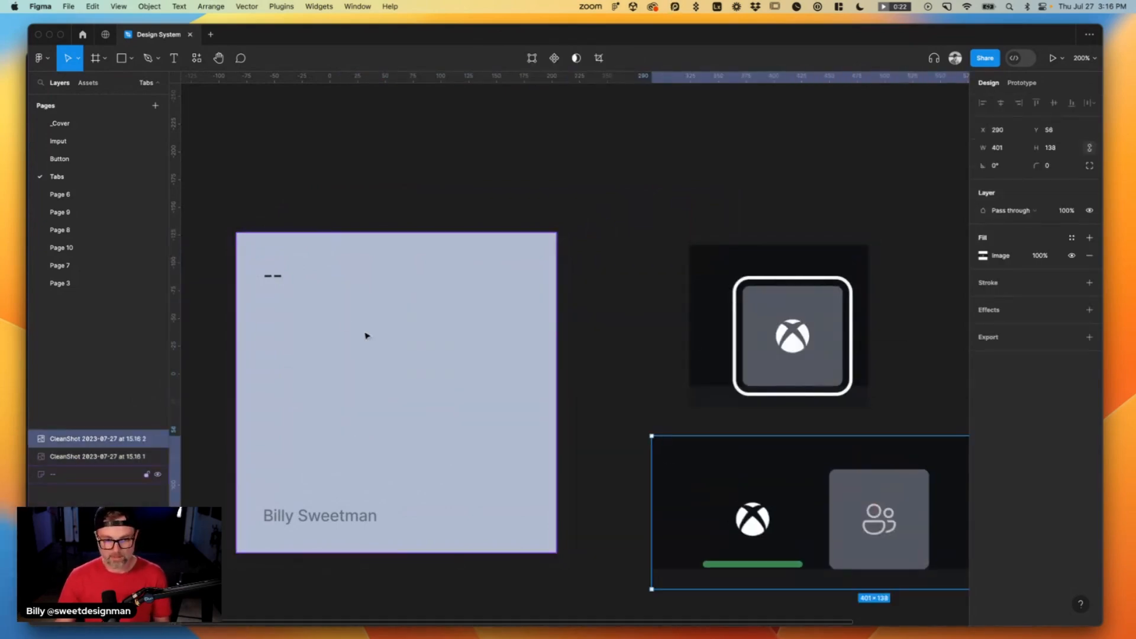
Replace the placeholder text of the Tabs page's sticky note with "Make sure to check deactivate state".
{"action": "left_click", "coordinate": [294, 282]}
{"action": "double_click", "coordinate": [292, 279]}
{"action": "type", "text": "z"}
{"action": "key", "text": "BackSpace"}
{"action": "type", "text": "m"}
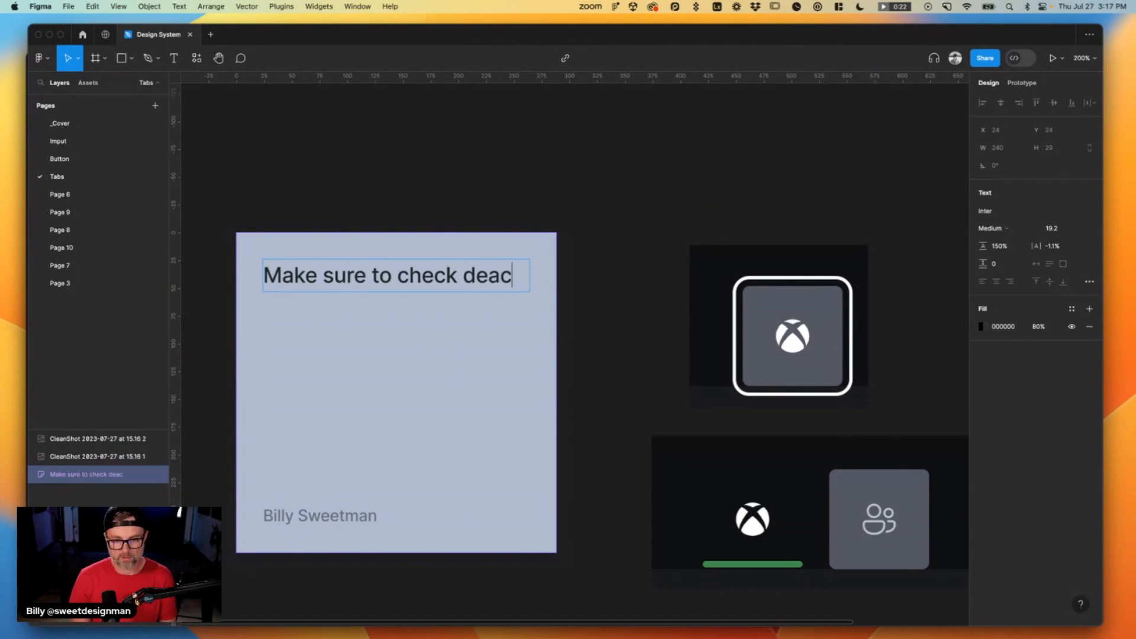
{"action": "type", "text": "tive"}
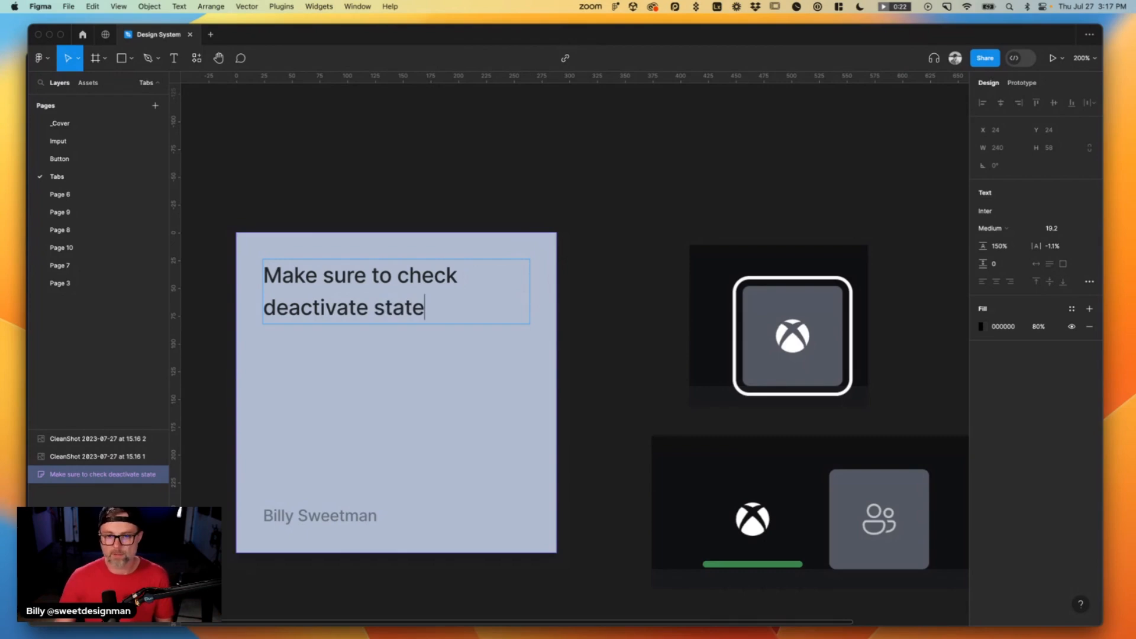
{"action": "left_click", "coordinate": [521, 192]}
Switch to Arc and capture the guide's Home list item in its default, hovered and keyboard-focused states.
{"action": "key", "text": "super+Tab"}
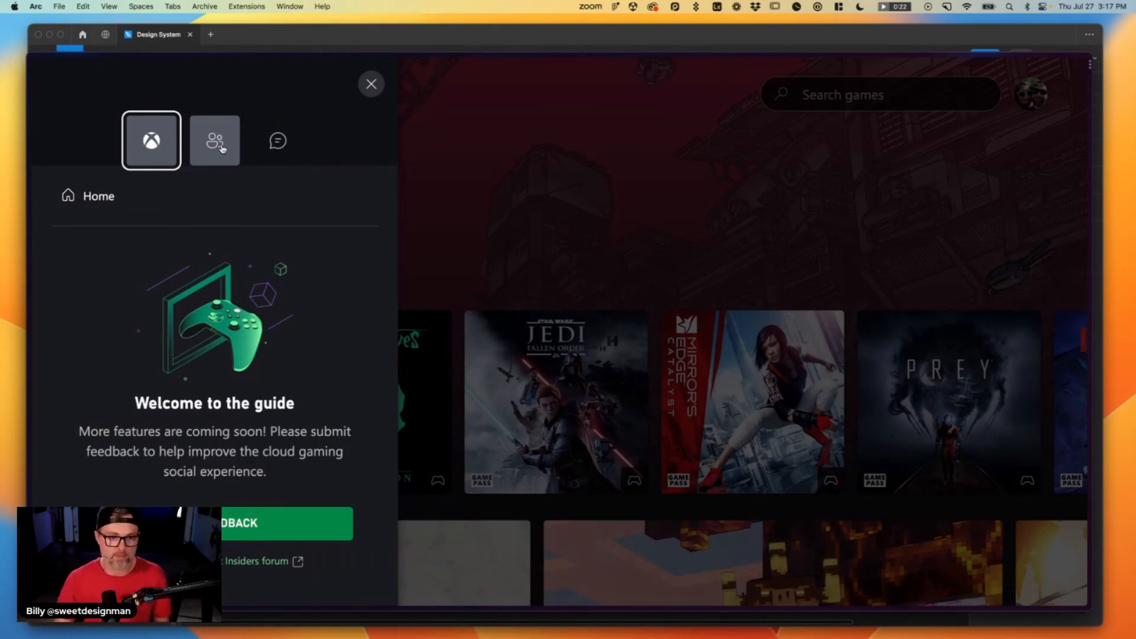
{"action": "left_click", "coordinate": [88, 207]}
{"action": "left_click", "coordinate": [84, 94]}
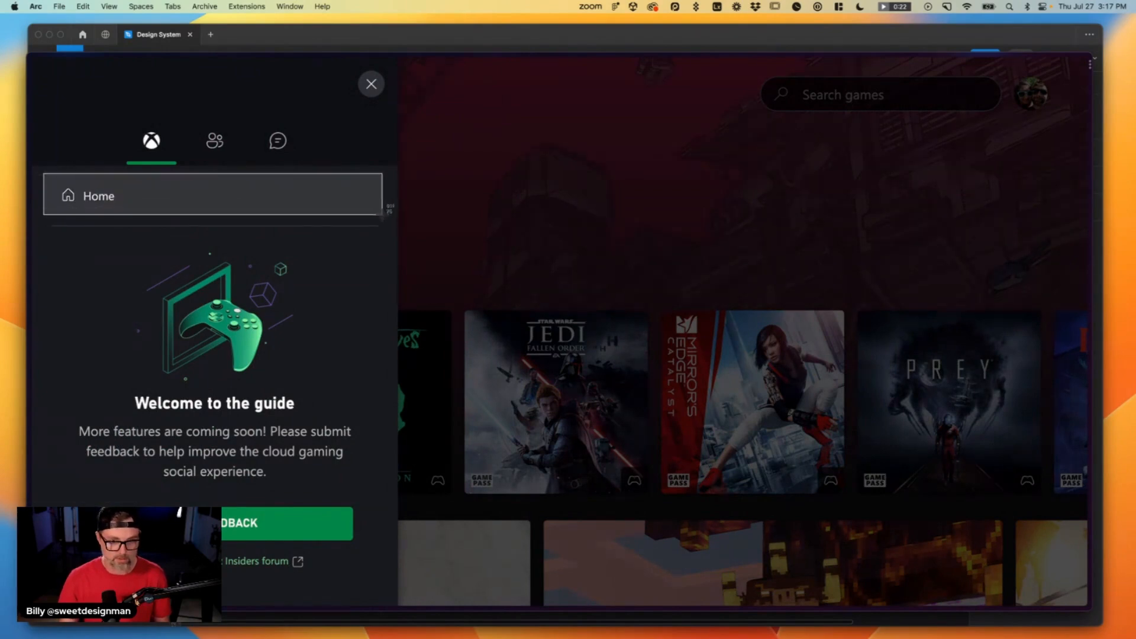
{"action": "key", "text": "Tab"}
{"action": "key", "text": "Tab"}
{"action": "key", "text": "Tab"}
{"action": "key", "text": "Tab"}
{"action": "key", "text": "Tab"}
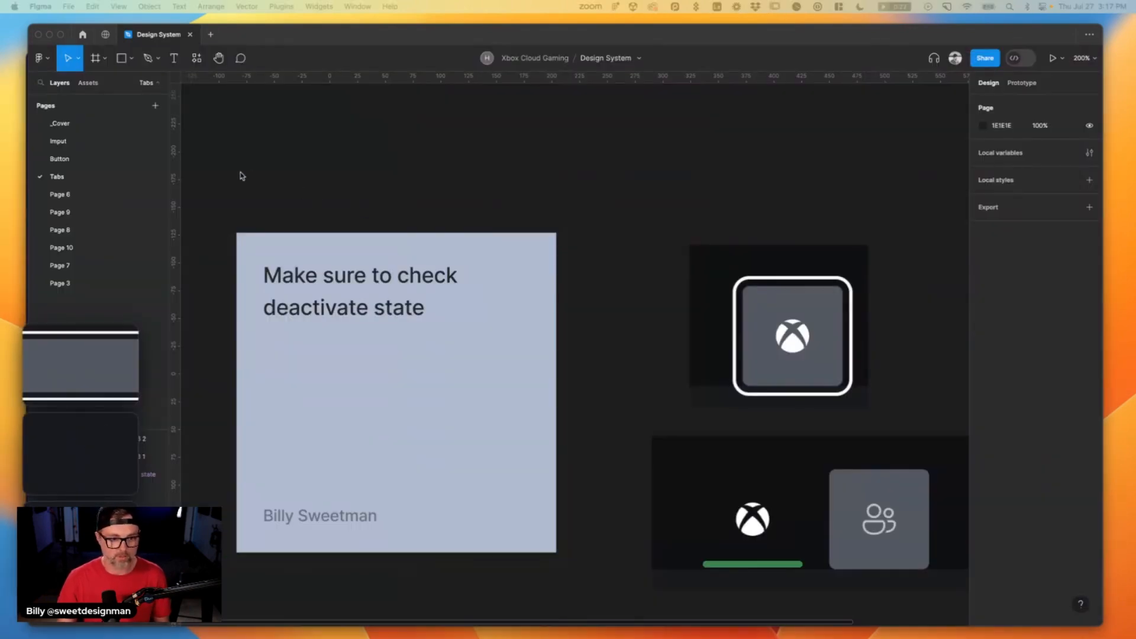
In Figma, rename Page 6 as List Item and place the default Home item capture beside its sticky note.
{"action": "double_click", "coordinate": [67, 195]}
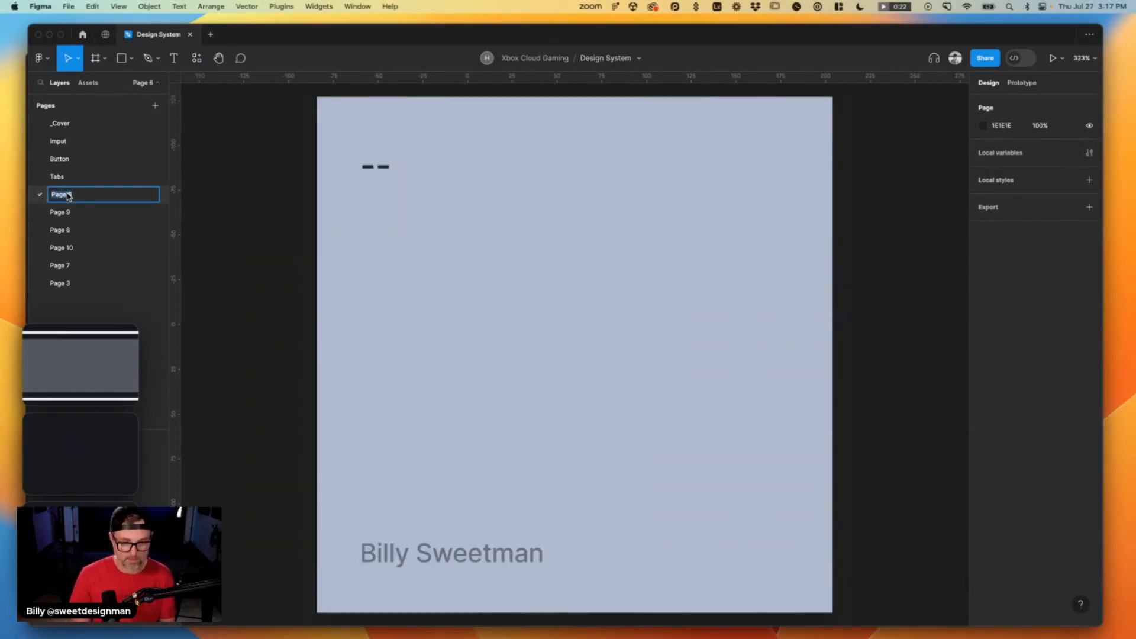
{"action": "key", "text": "Return"}
{"action": "key", "text": "super+minus"}
{"action": "scroll", "coordinate": [484, 291], "scroll_direction": "right", "scroll_amount": 5}
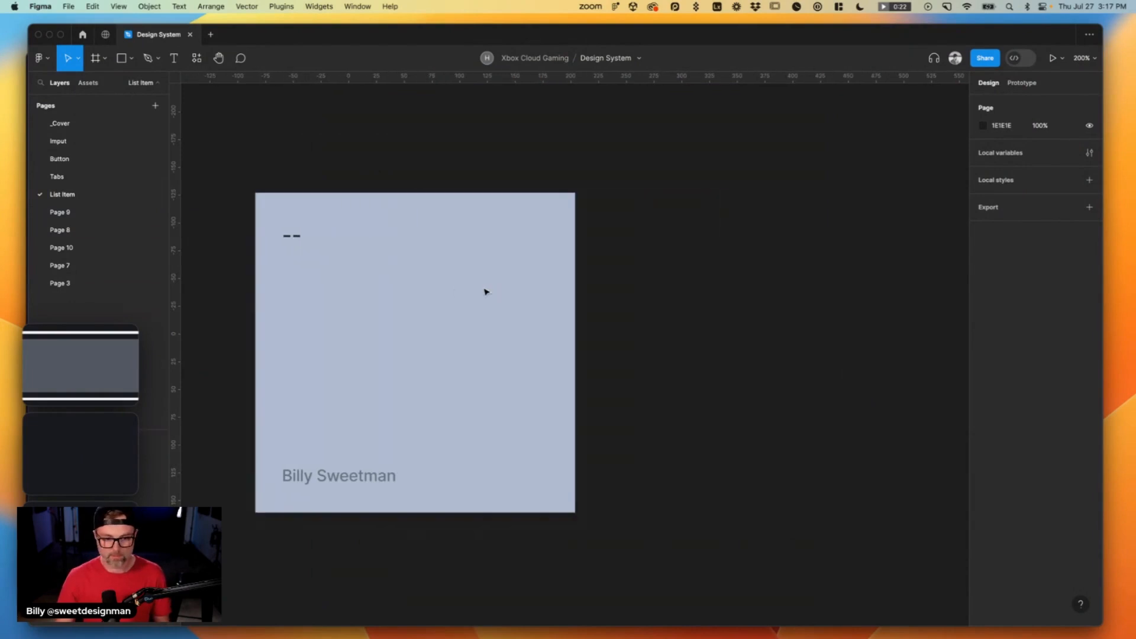
{"action": "left_click", "coordinate": [70, 445]}
{"action": "scroll", "coordinate": [725, 312], "scroll_direction": "right", "scroll_amount": 5}
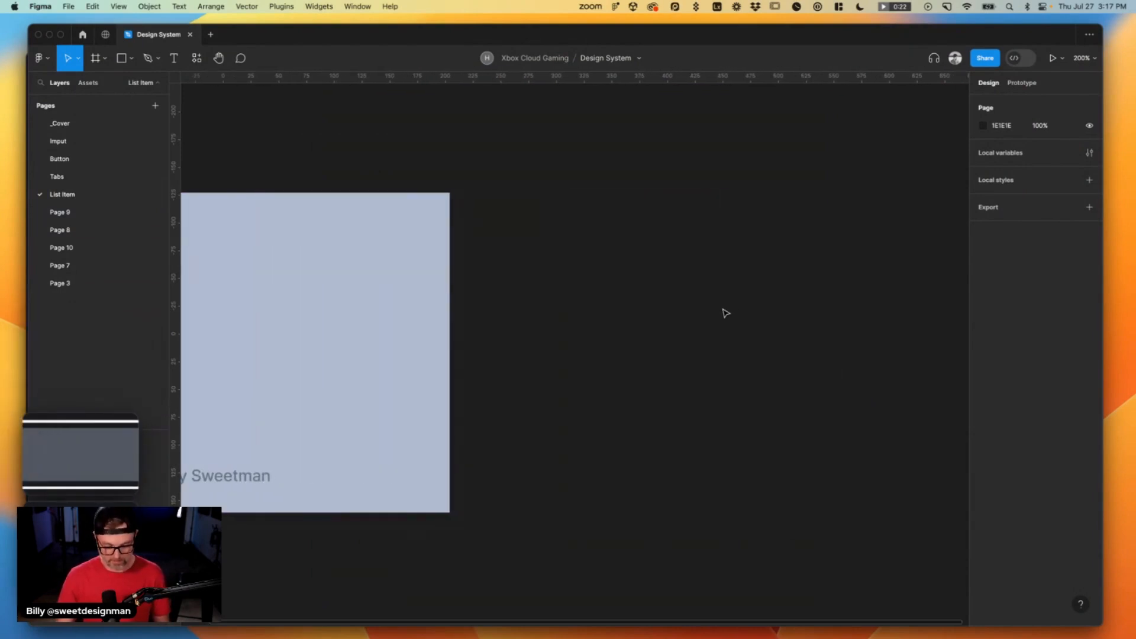
{"action": "key", "text": "super+v"}
{"action": "left_click_drag", "start_coordinate": [533, 332], "coordinate": [728, 221]}
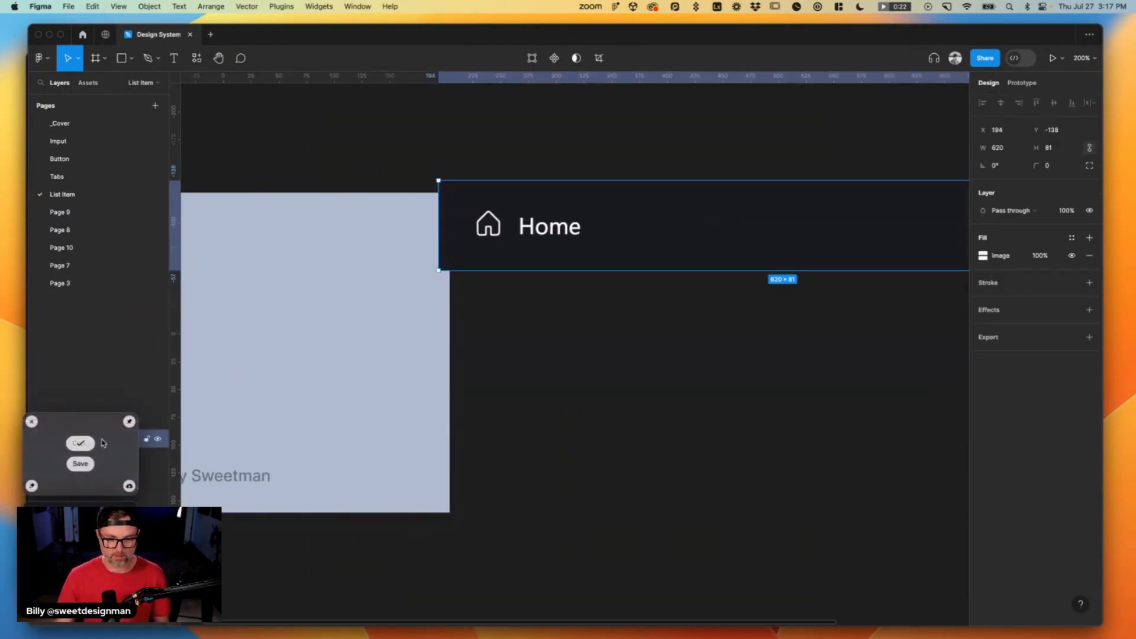
Paste the focused and hovered Home item captures in a stack below the default one.
{"action": "left_click", "coordinate": [675, 396]}
{"action": "key", "text": "super+v"}
{"action": "left_click_drag", "start_coordinate": [629, 372], "coordinate": [865, 382]}
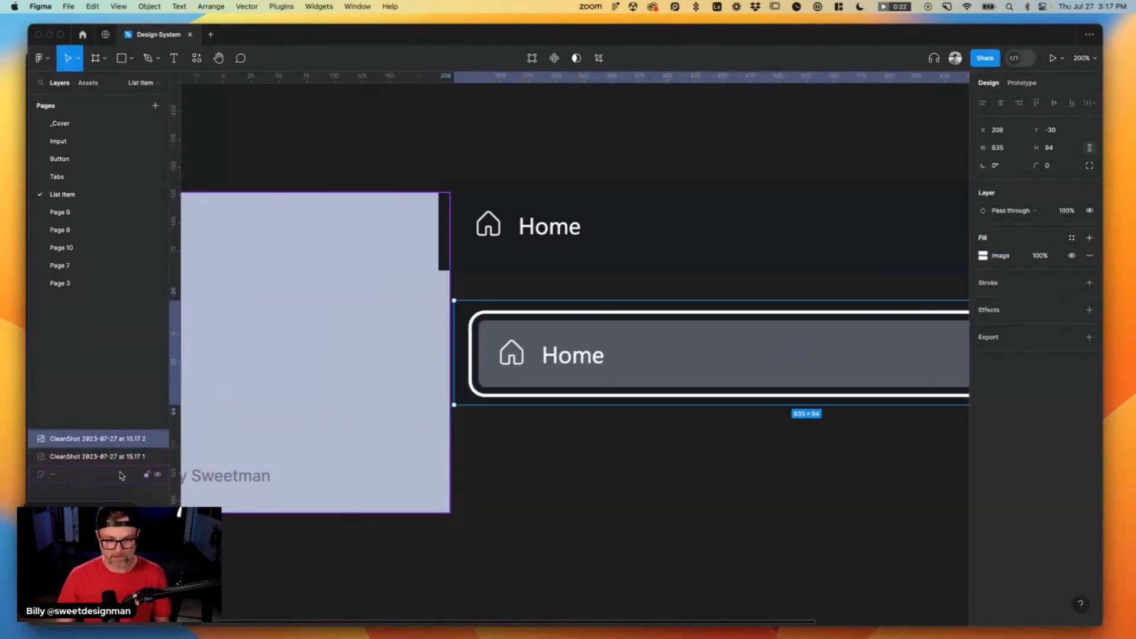
{"action": "left_click", "coordinate": [720, 517]}
{"action": "key", "text": "super+v"}
{"action": "left_click_drag", "start_coordinate": [398, 327], "coordinate": [660, 468]}
Switch to Arc, open the guide's People tab and capture its first three rows with the first focused and the third hovered.
{"action": "key", "text": "super+Tab"}
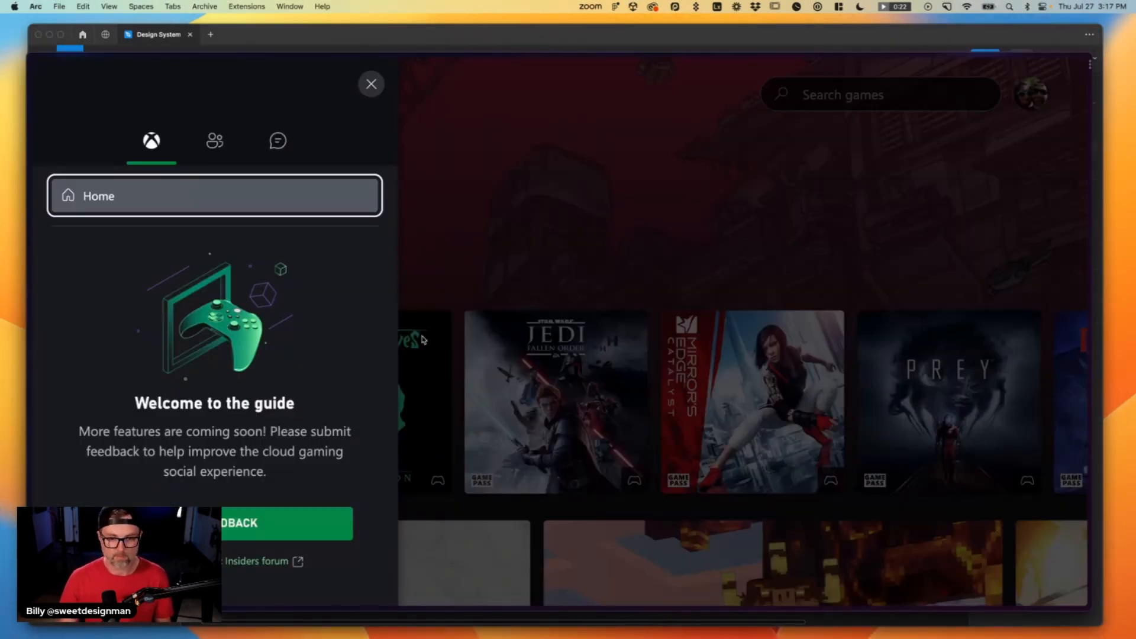
{"action": "left_click", "coordinate": [220, 148]}
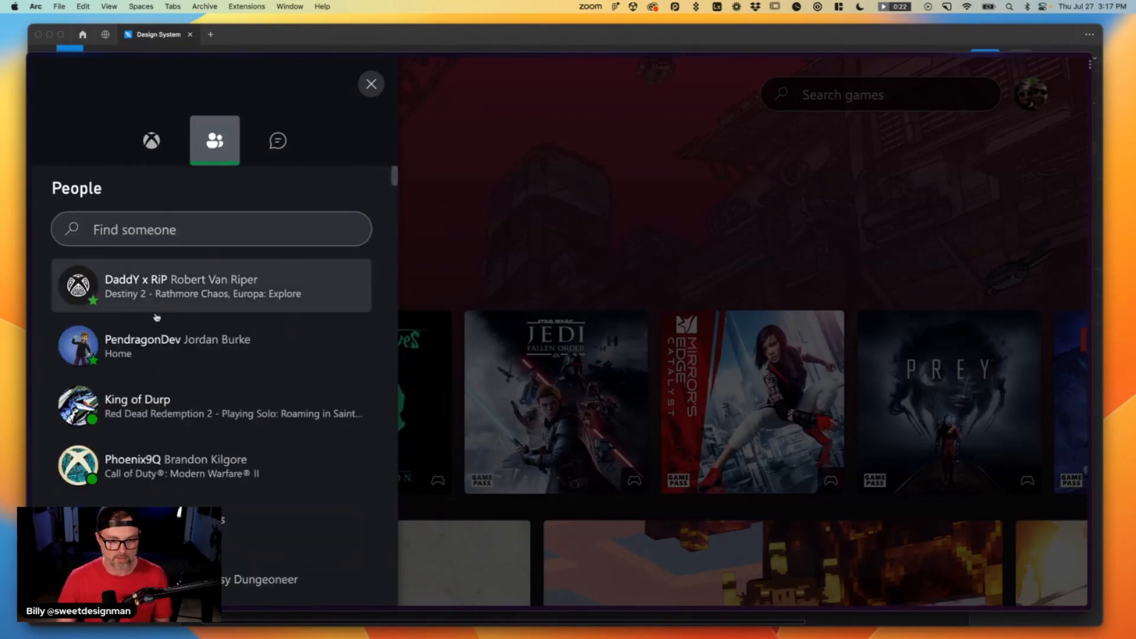
{"action": "key", "text": "Tab"}
{"action": "key", "text": "Tab"}
{"action": "key", "text": "Tab"}
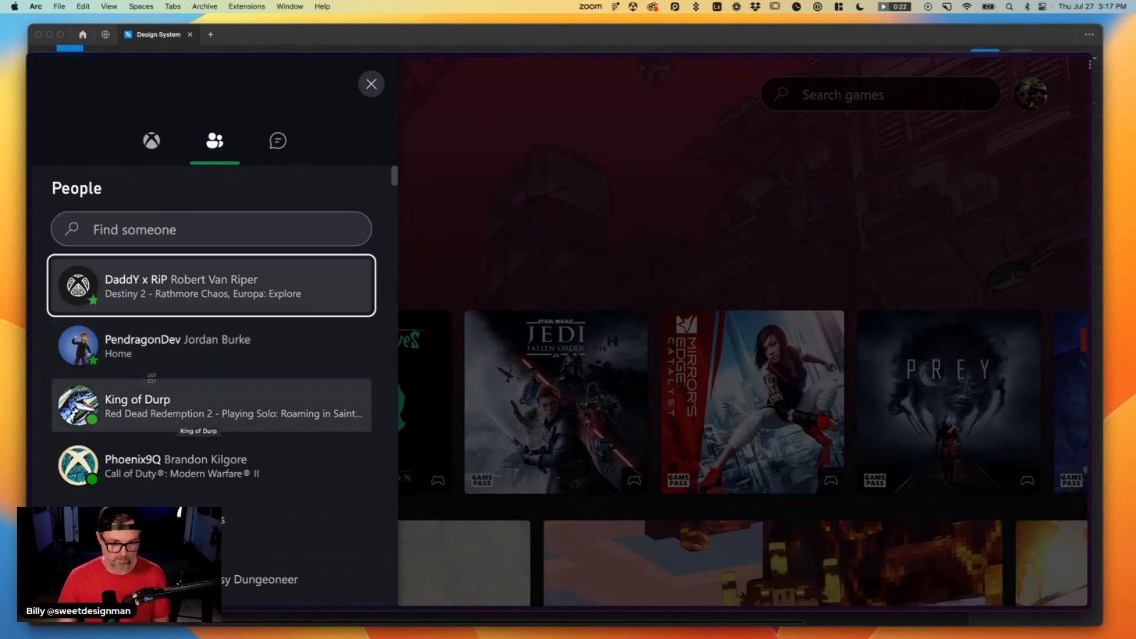
{"action": "left_click_drag", "start_coordinate": [37, 248], "coordinate": [381, 441]}
Switch to Figma and paste the People rows capture beside the Home item captures on the List Item page.
{"action": "key", "text": "super+Tab"}
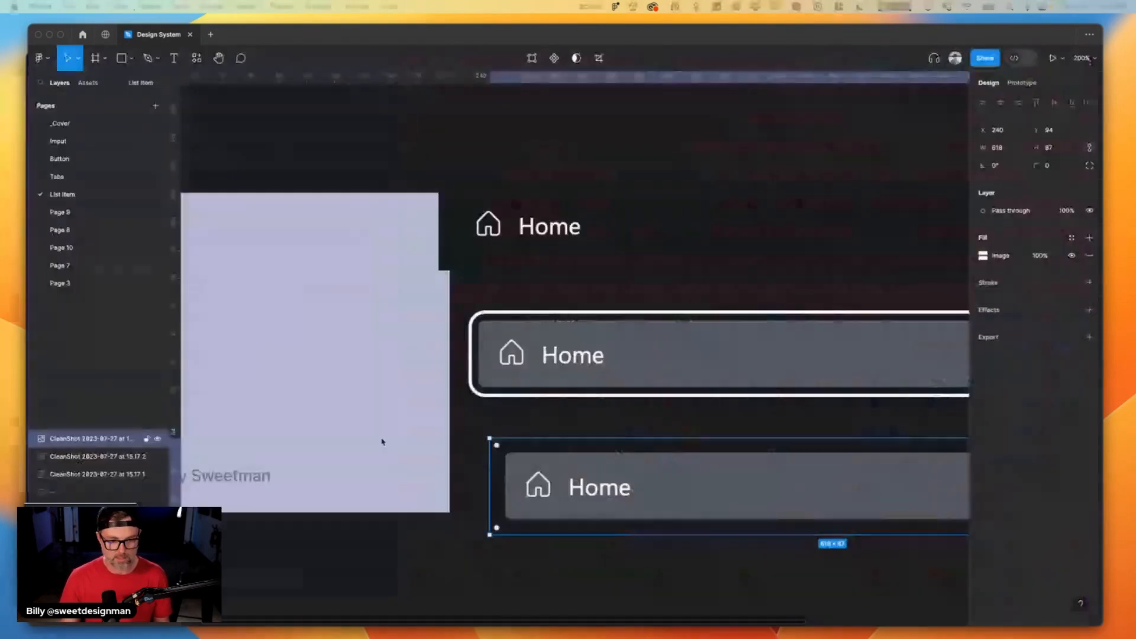
{"action": "scroll", "coordinate": [684, 259], "scroll_direction": "right", "scroll_amount": 10}
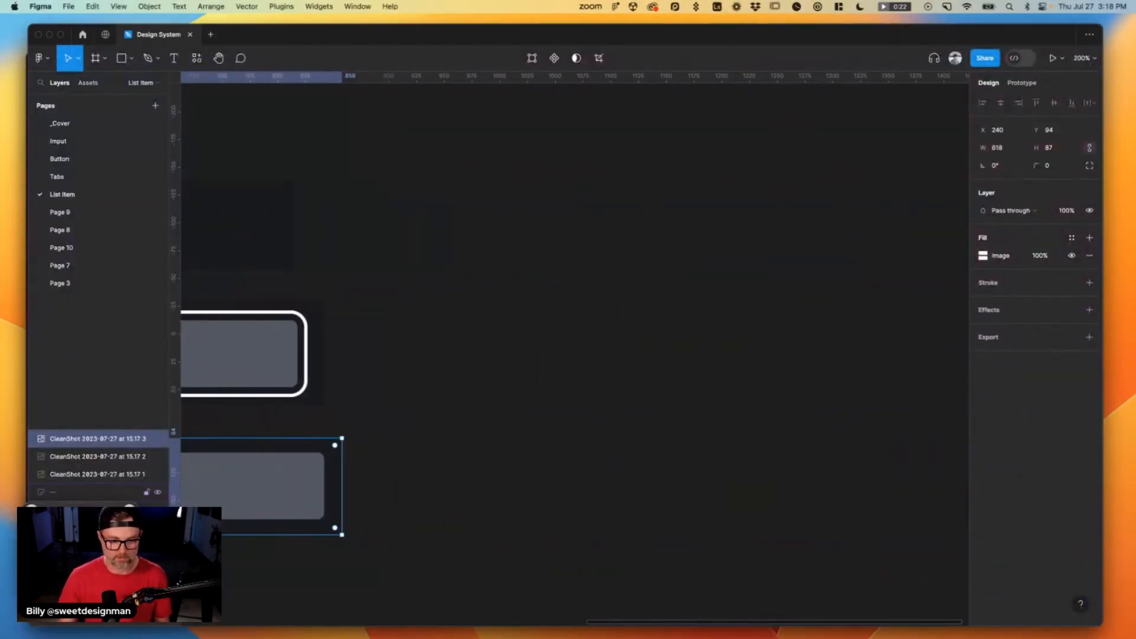
{"action": "left_click", "coordinate": [621, 398]}
{"action": "key", "text": "super+v"}
{"action": "left_click_drag", "start_coordinate": [575, 270], "coordinate": [584, 260]}
{"action": "left_click", "coordinate": [440, 351]}
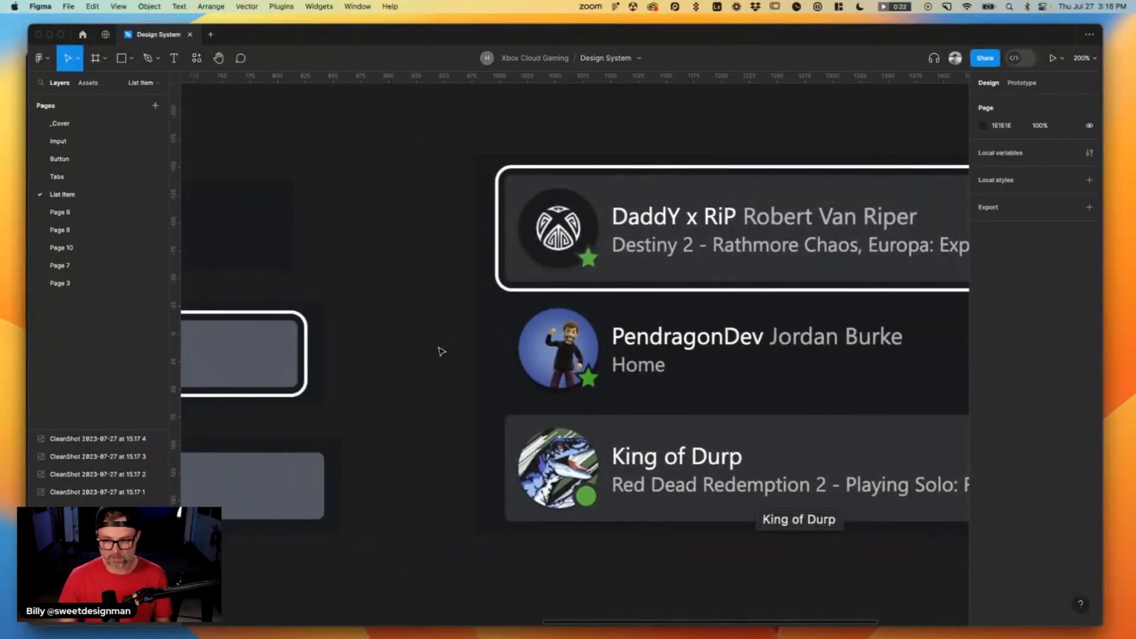
Switch to Arc, open the Find someone search and capture the first suggested friend's green add button in default and hovered states.
{"action": "key", "text": "super+Tab"}
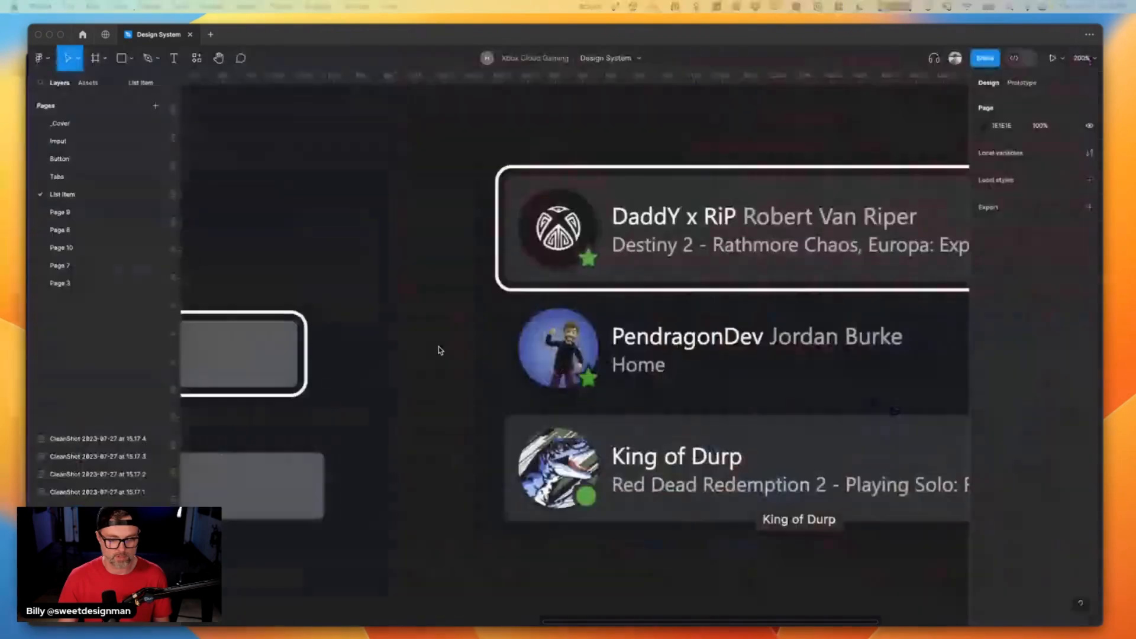
{"action": "key", "text": "super+Tab"}
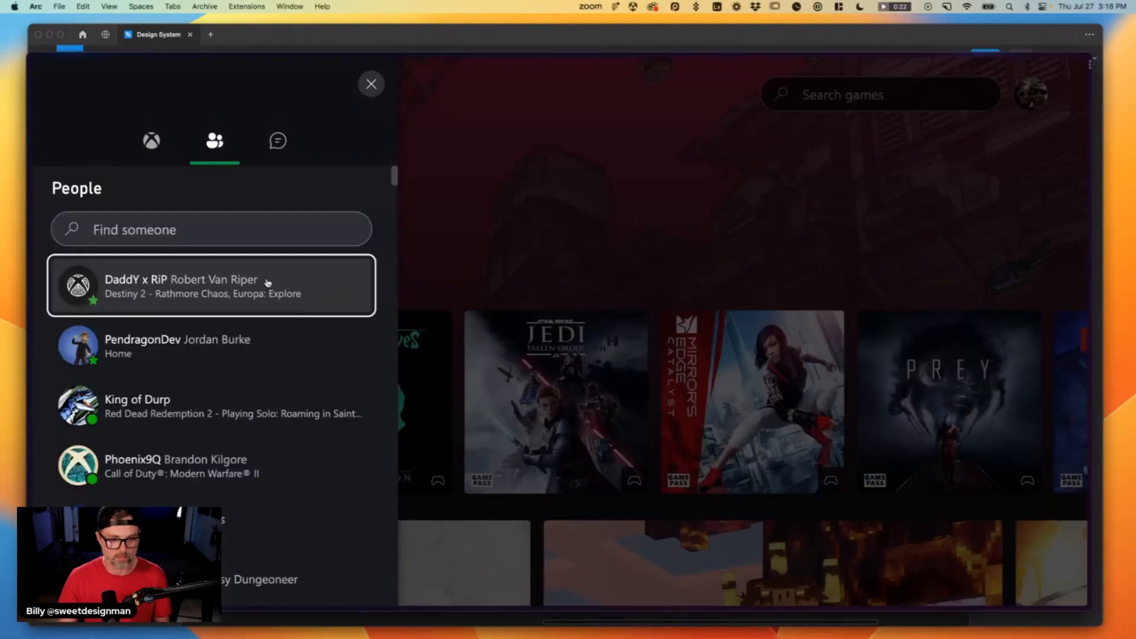
{"action": "left_click", "coordinate": [168, 234]}
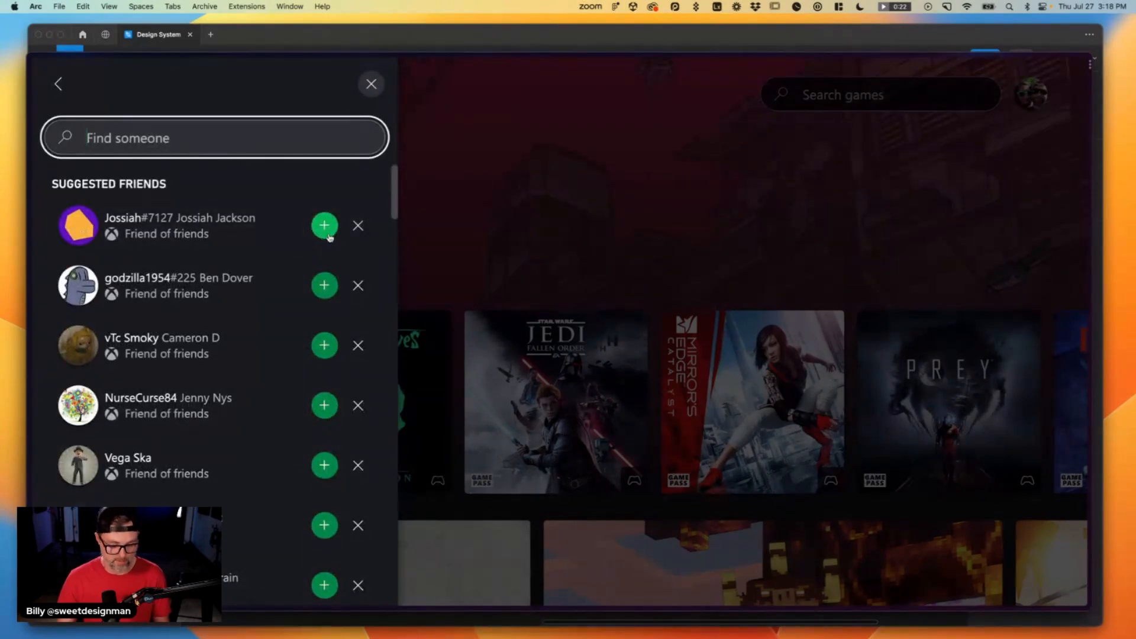
{"action": "left_click_drag", "start_coordinate": [305, 207], "coordinate": [341, 250]}
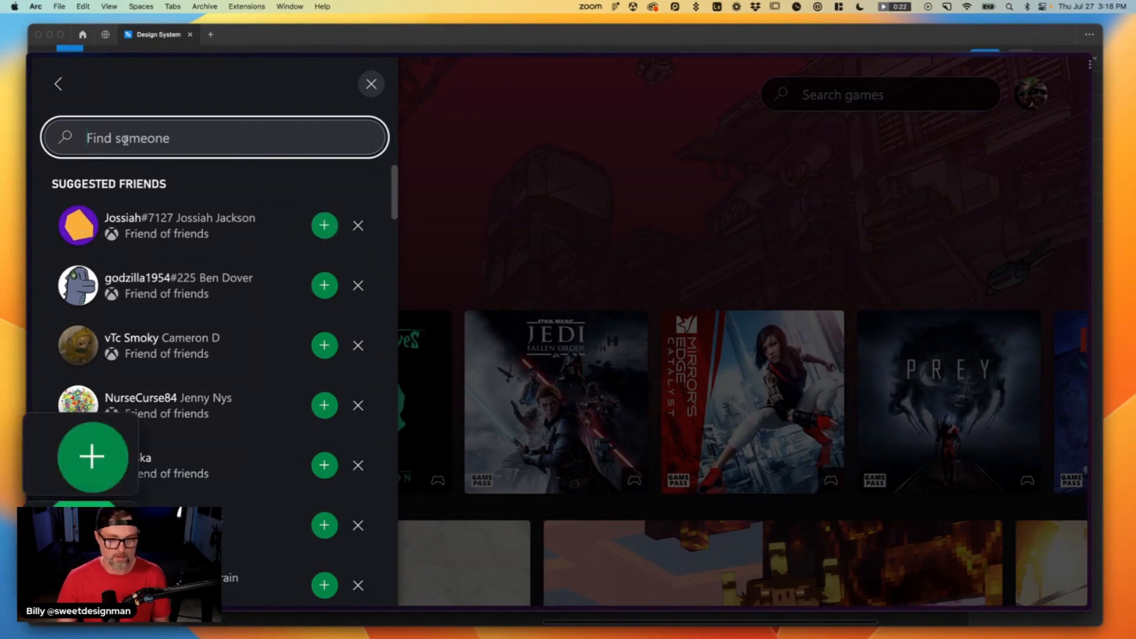
Switch to Figma and paste the default green add button capture below the back arrow on the Button page.
{"action": "key", "text": "super+Tab"}
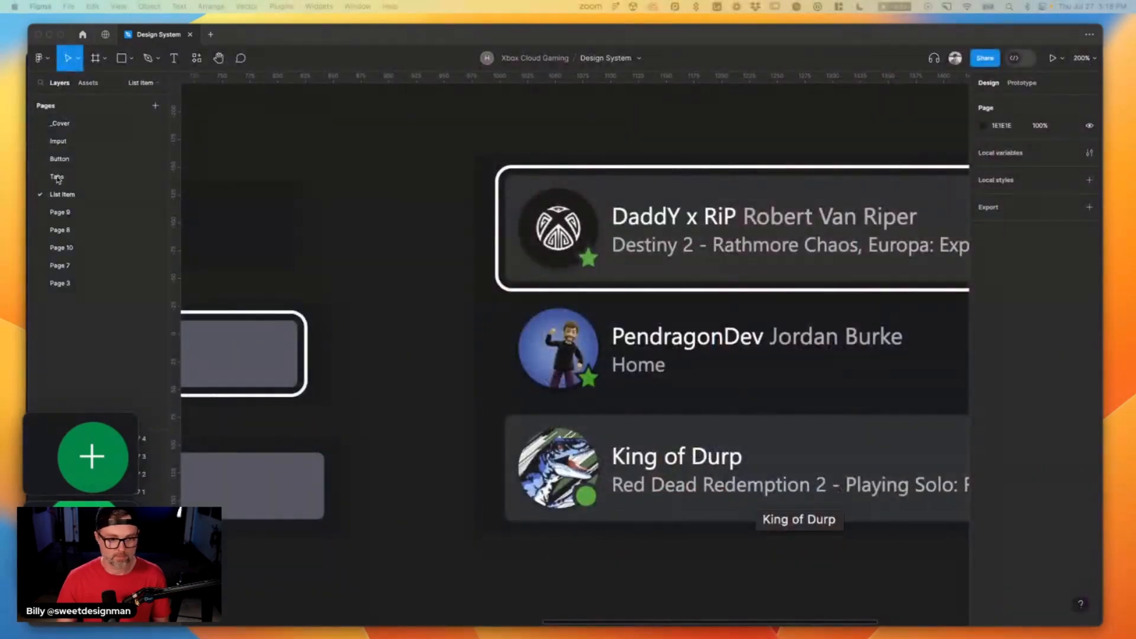
{"action": "left_click", "coordinate": [59, 159]}
{"action": "mouse_move", "coordinate": [92, 463]}
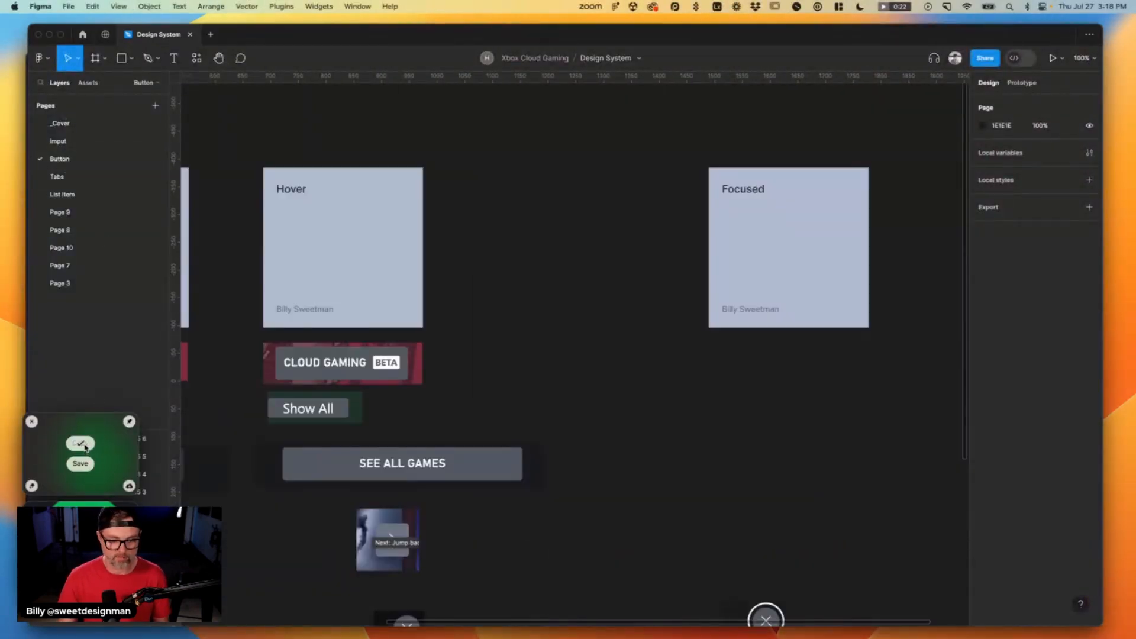
{"action": "left_click", "coordinate": [80, 444]}
{"action": "key", "text": "super+v"}
{"action": "scroll", "coordinate": [535, 371], "scroll_direction": "down", "scroll_amount": 1}
{"action": "scroll", "coordinate": [537, 372], "scroll_direction": "down", "scroll_amount": 5}
{"action": "left_click_drag", "start_coordinate": [559, 88], "coordinate": [396, 571]}
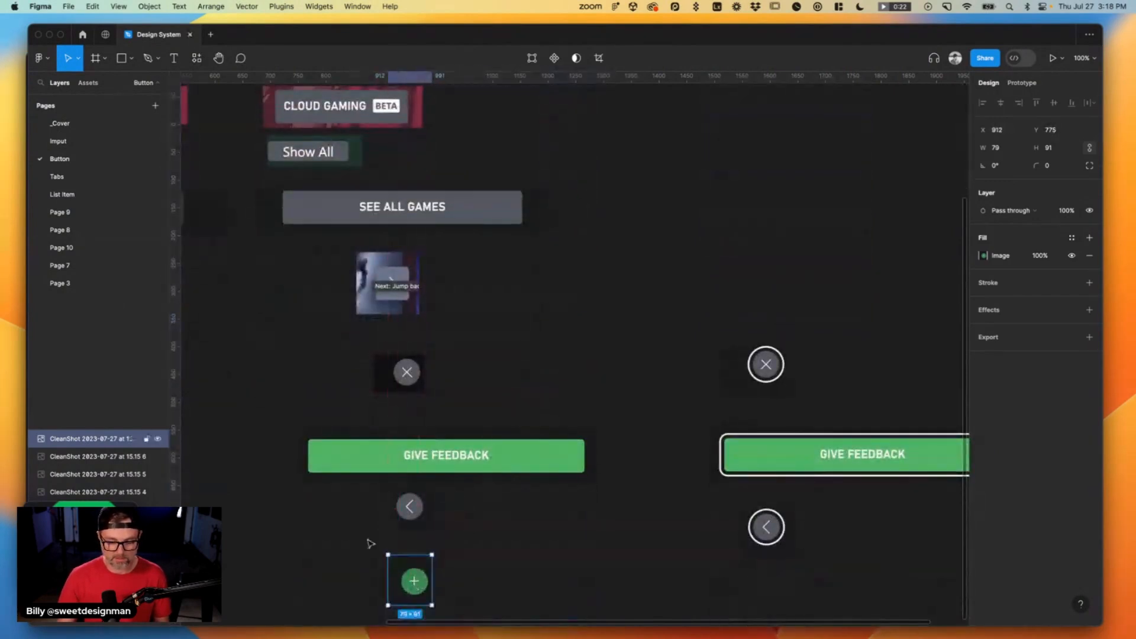
Paste the hovered add button capture under the Hover column's back arrow and move the default one under the default column's back arrow.
{"action": "scroll", "coordinate": [397, 571], "scroll_direction": "left", "scroll_amount": 4}
{"action": "scroll", "coordinate": [396, 571], "scroll_direction": "down", "scroll_amount": 2}
{"action": "left_click", "coordinate": [451, 524]}
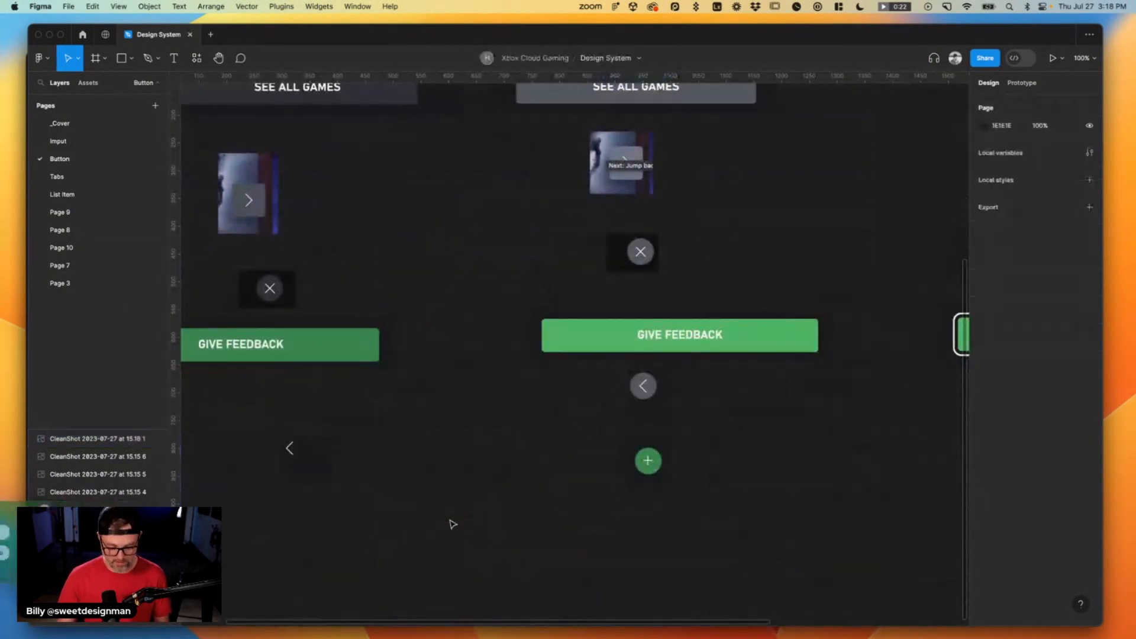
{"action": "key", "text": "super+v"}
{"action": "left_click_drag", "start_coordinate": [565, 358], "coordinate": [736, 469]}
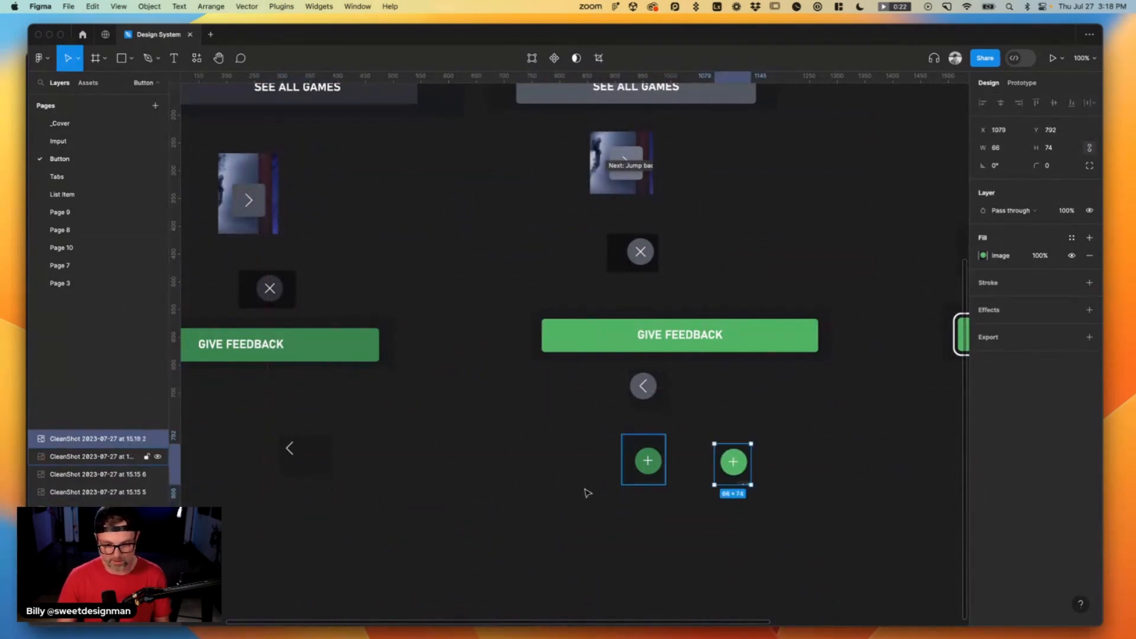
{"action": "left_click_drag", "start_coordinate": [648, 461], "coordinate": [239, 522]}
{"action": "left_click_drag", "start_coordinate": [732, 464], "coordinate": [625, 451]}
{"action": "left_click_drag", "start_coordinate": [238, 522], "coordinate": [289, 523]}
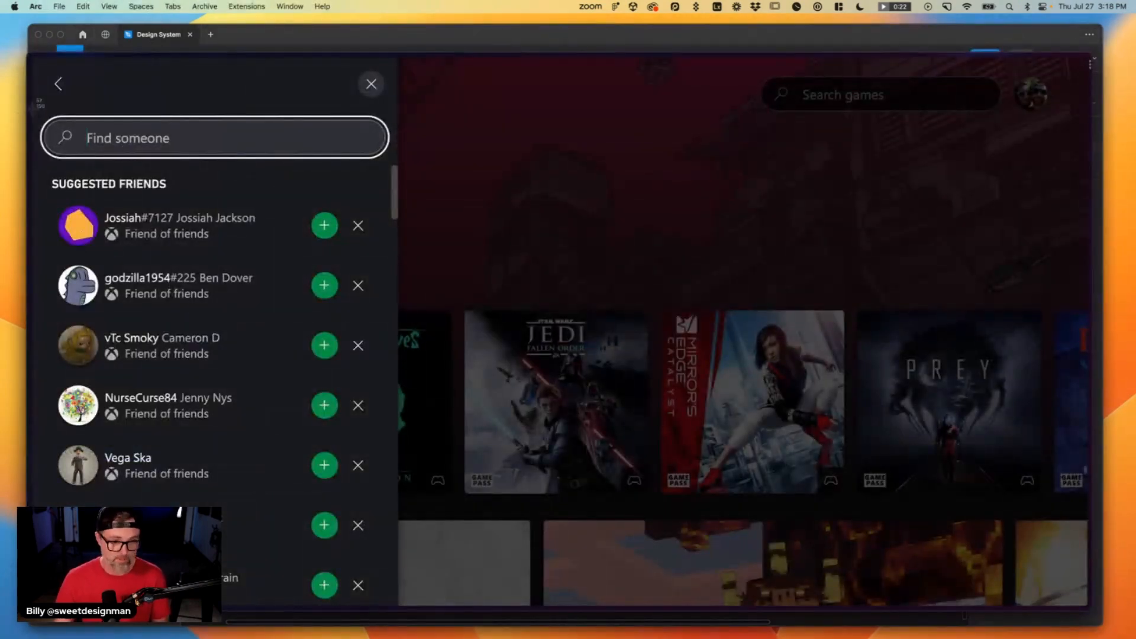
Switch to Arc and capture the Find someone search field in its focused and default states.
{"action": "left_click", "coordinate": [291, 182]}
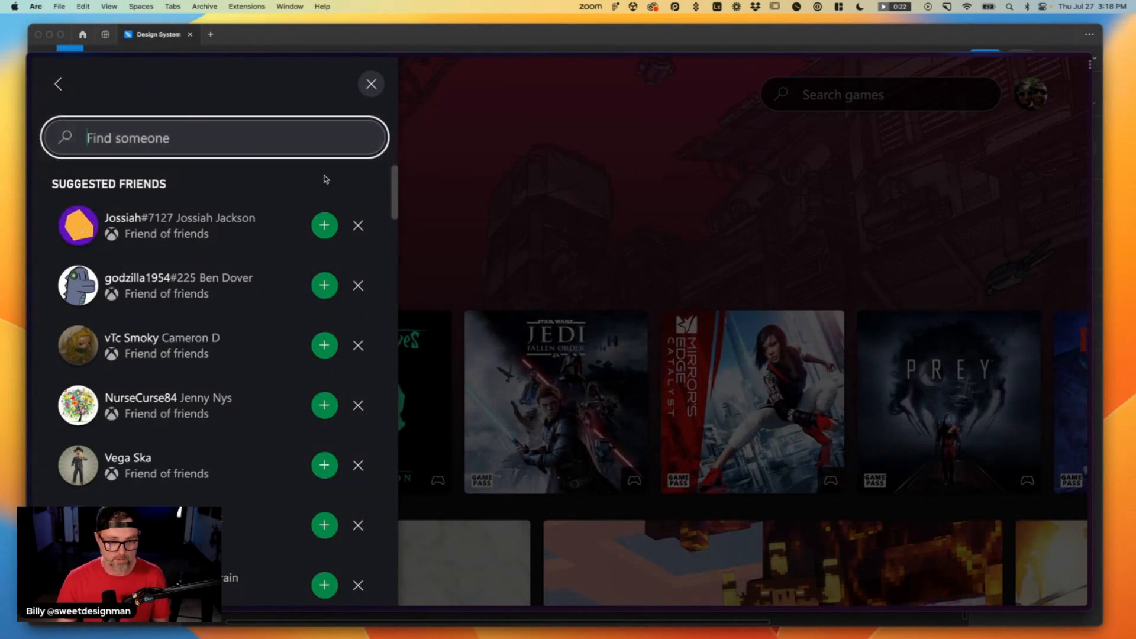
{"action": "key", "text": "super+shift+4"}
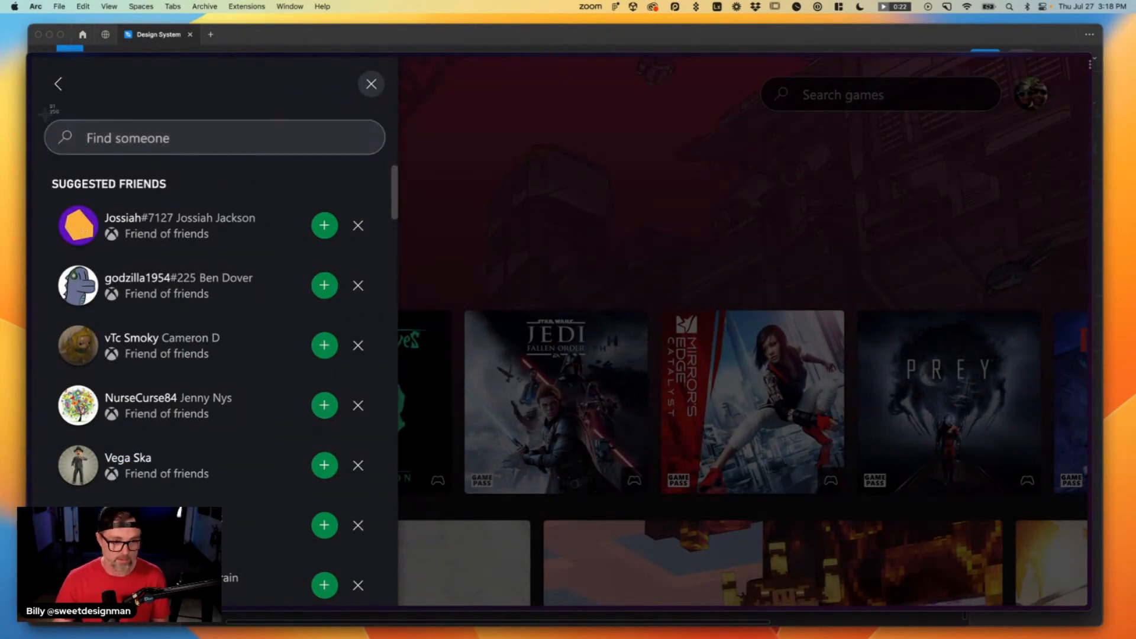
{"action": "left_click_drag", "start_coordinate": [41, 111], "coordinate": [419, 170]}
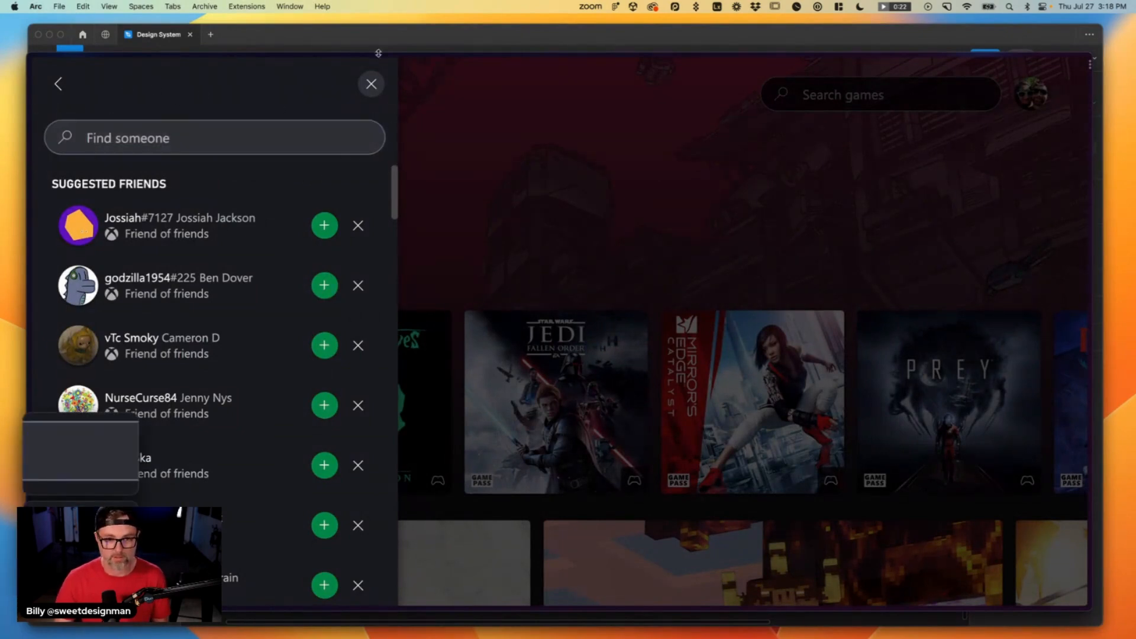
Switch to Figma and stack the default and focused Find someone field captures below the Search games fields on the Imput page.
{"action": "key", "text": "super+Tab"}
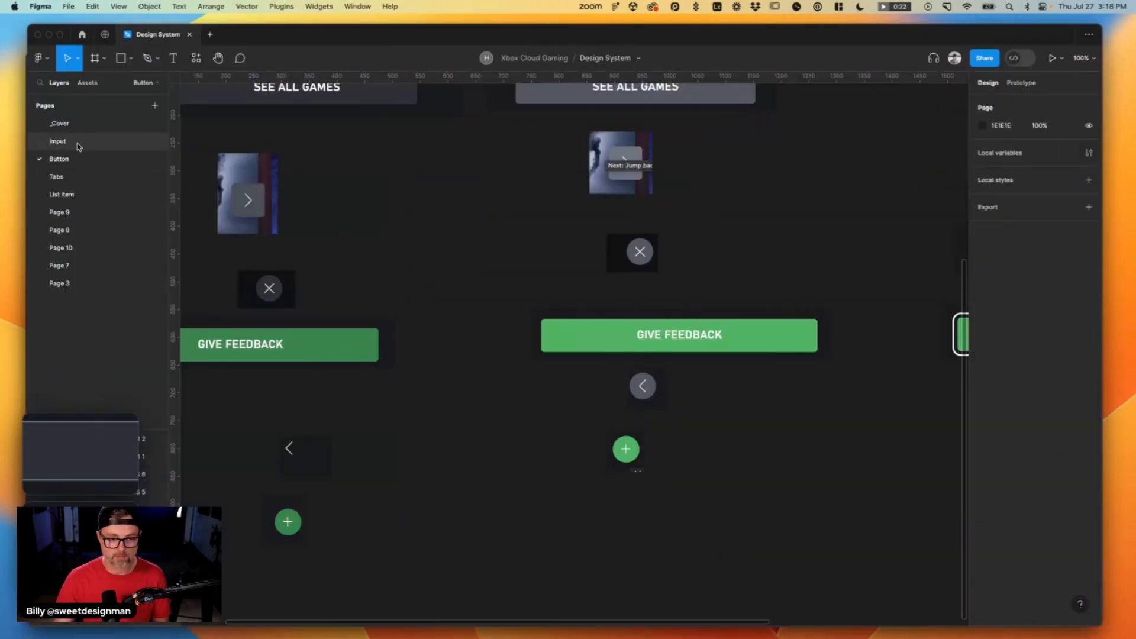
{"action": "left_click", "coordinate": [58, 141]}
{"action": "key", "text": "super+v"}
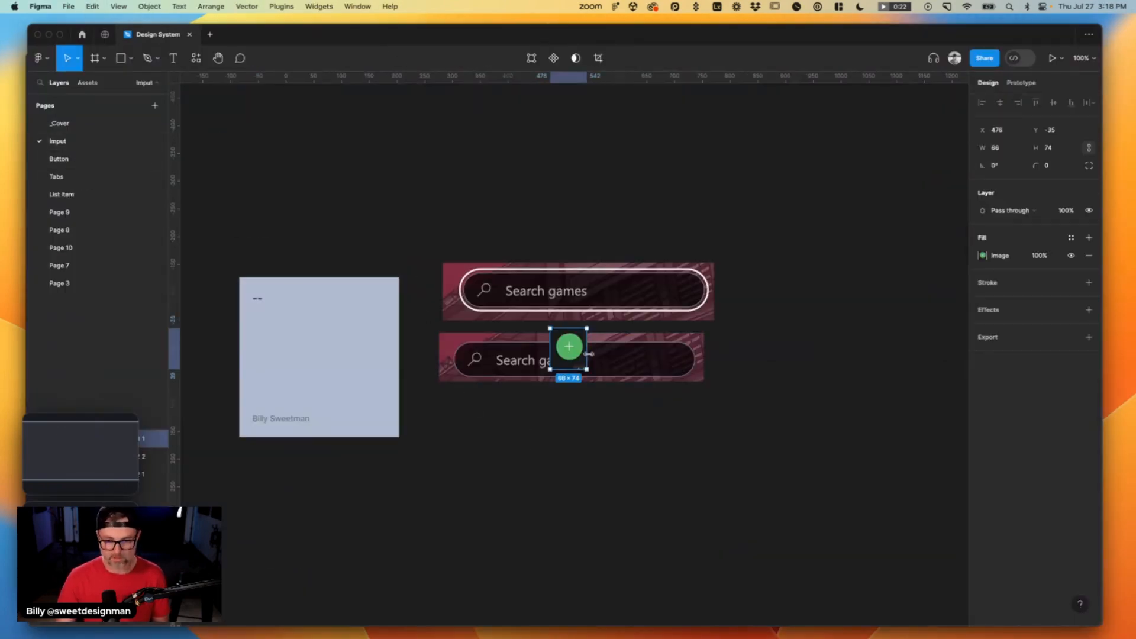
{"action": "key", "text": "BackSpace"}
{"action": "left_click", "coordinate": [77, 441]}
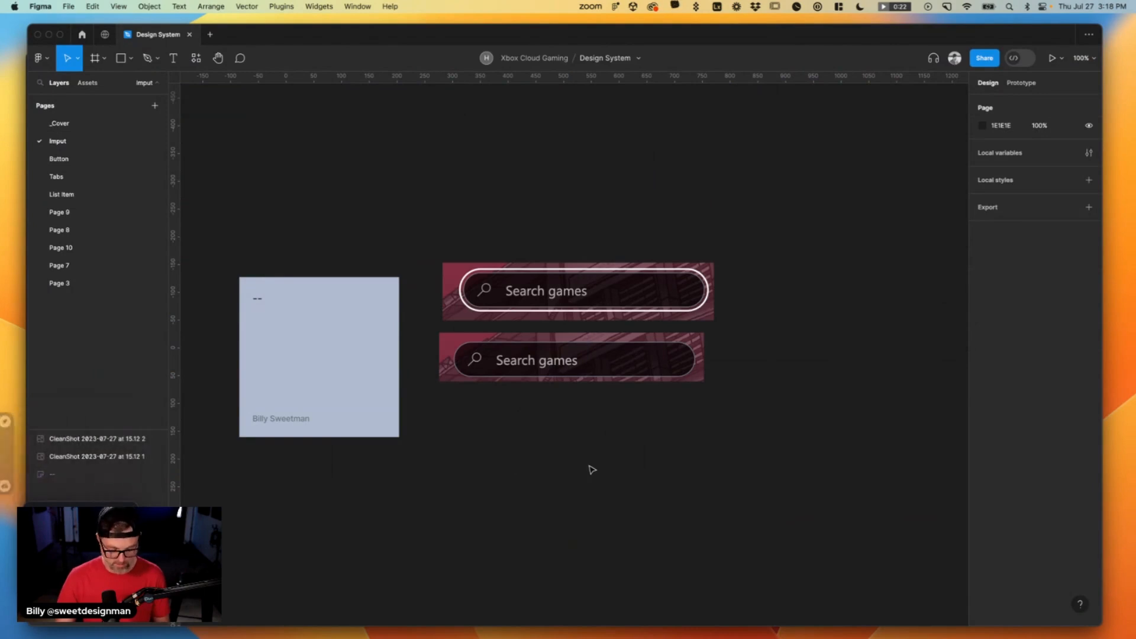
{"action": "key", "text": "super+v"}
{"action": "left_click_drag", "start_coordinate": [507, 349], "coordinate": [592, 441]}
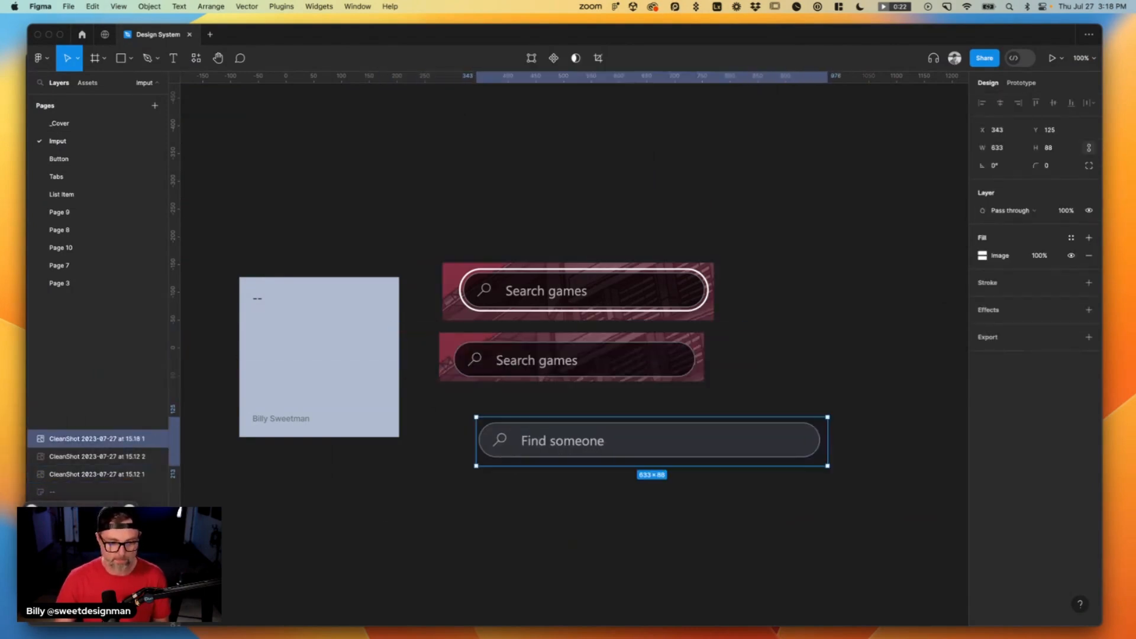
{"action": "left_click", "coordinate": [598, 540]}
{"action": "key", "text": "super+v"}
{"action": "left_click_drag", "start_coordinate": [462, 360], "coordinate": [554, 516]}
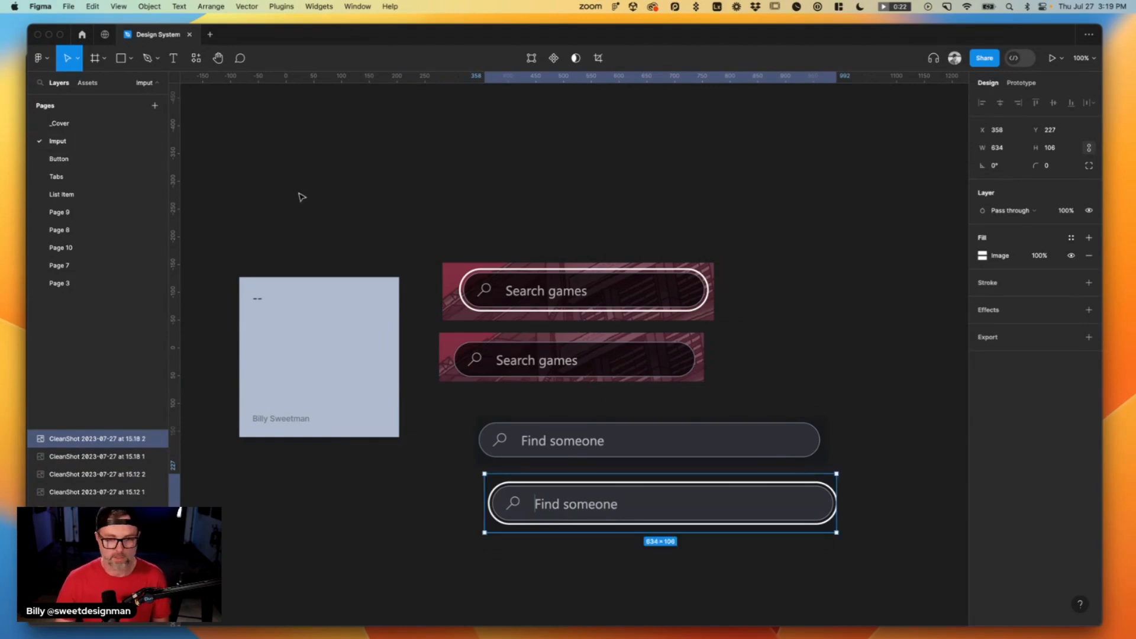
Switch to Arc, close the guide, and open and capture the profile menu.
{"action": "key", "text": "super+Tab"}
{"action": "left_click", "coordinate": [357, 83]}
{"action": "left_click", "coordinate": [1029, 101]}
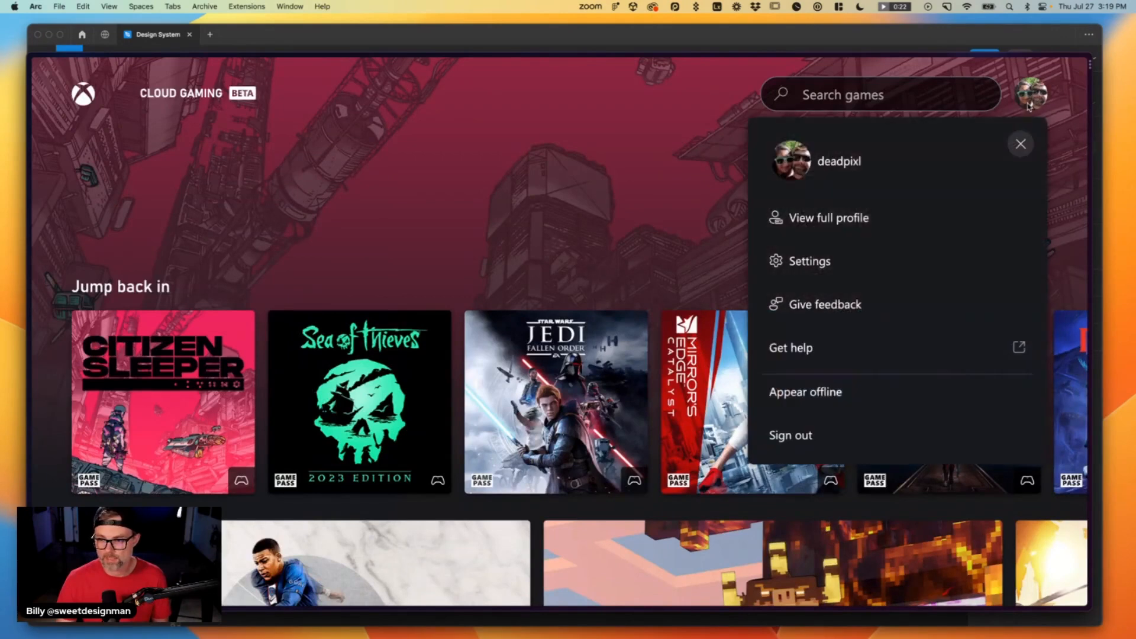
{"action": "left_click_drag", "start_coordinate": [736, 110], "coordinate": [1060, 471]}
Switch to Figma and rename Page 9 as Menu.
{"action": "left_click", "coordinate": [290, 34]}
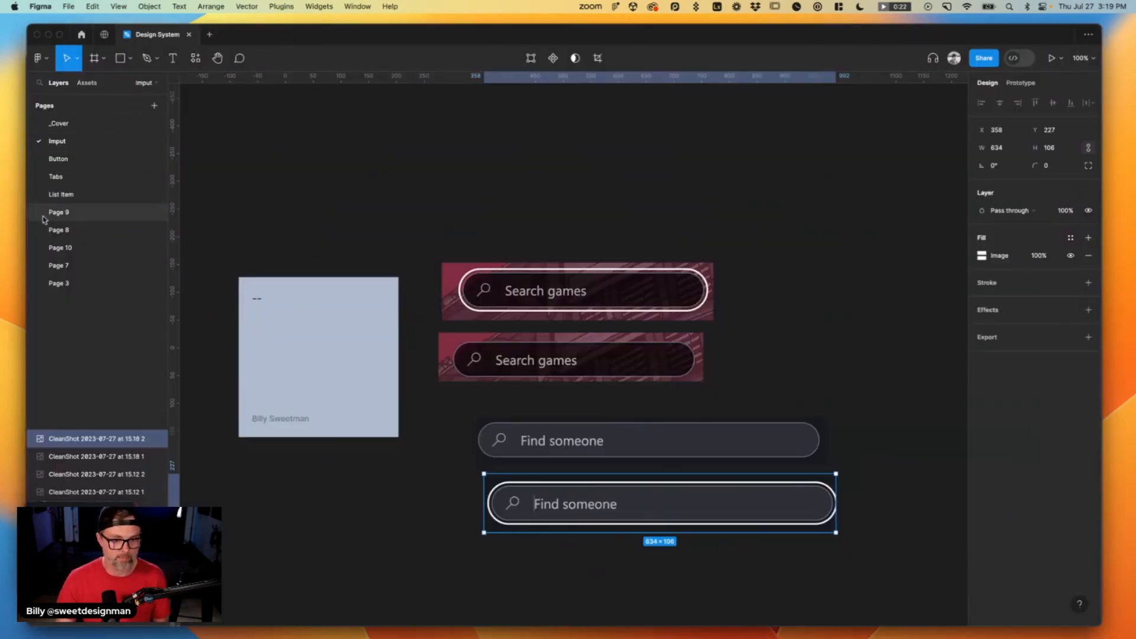
{"action": "double_click", "coordinate": [72, 216]}
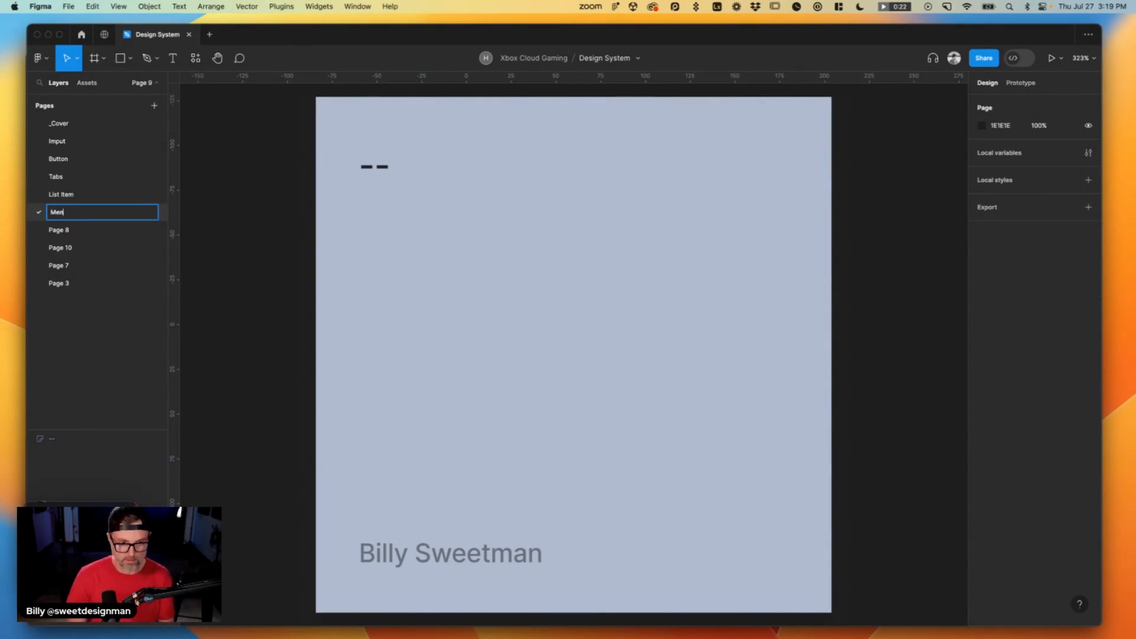
{"action": "key", "text": "Return"}
{"action": "key", "text": "minus"}
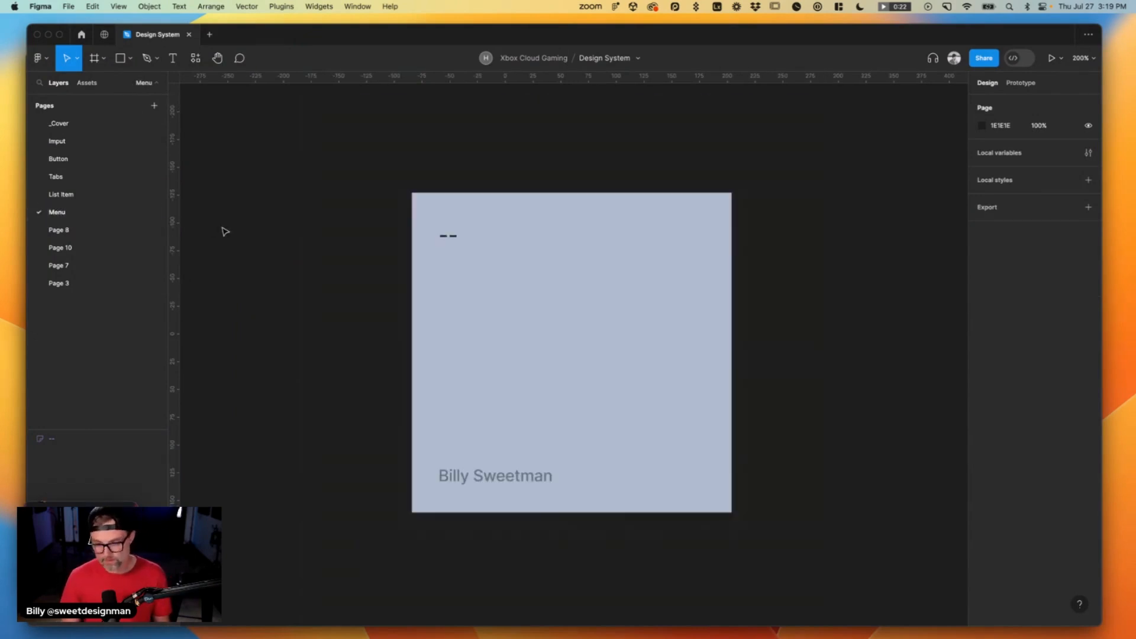
Paste the profile menu capture beside the sticky note on the Menu page.
{"action": "scroll", "coordinate": [402, 273], "scroll_direction": "right", "scroll_amount": 5}
{"action": "key", "text": "super+v"}
{"action": "key", "text": "super+z"}
{"action": "key", "text": "super+v"}
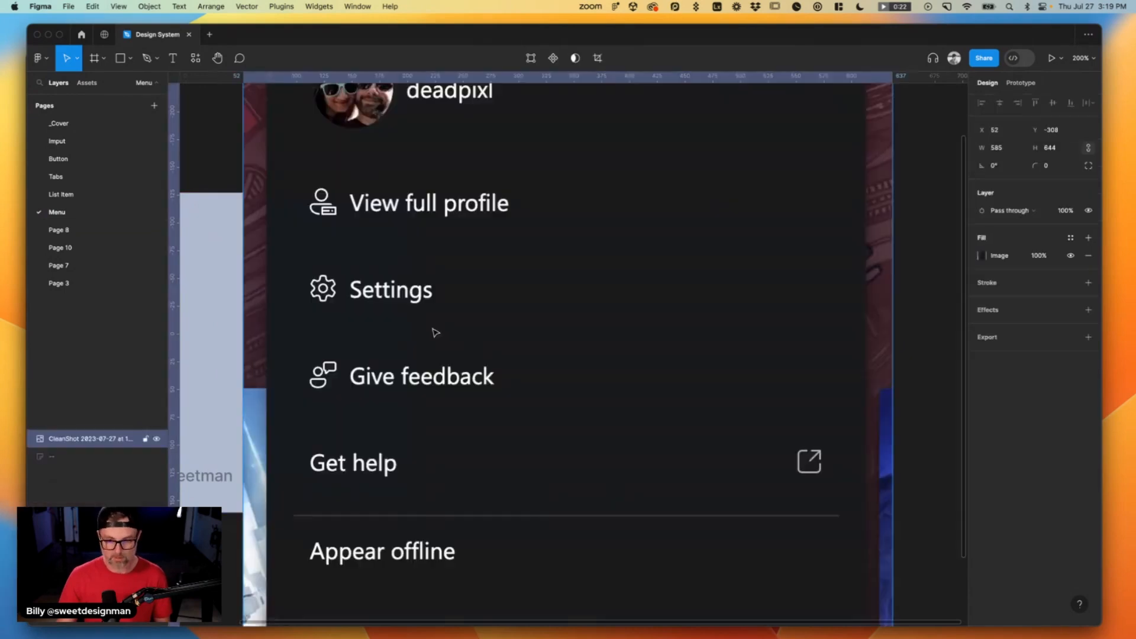
{"action": "key", "text": "minus"}
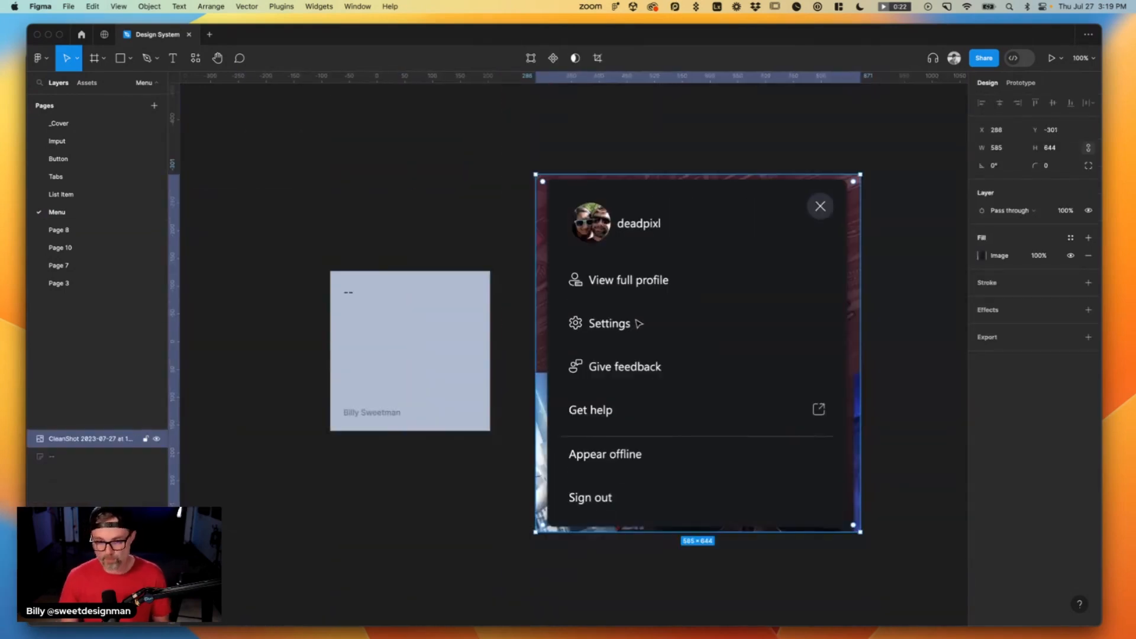
Rename Page 8 as "-- Atoms" and move it directly below the _Cover page.
{"action": "double_click", "coordinate": [86, 233]}
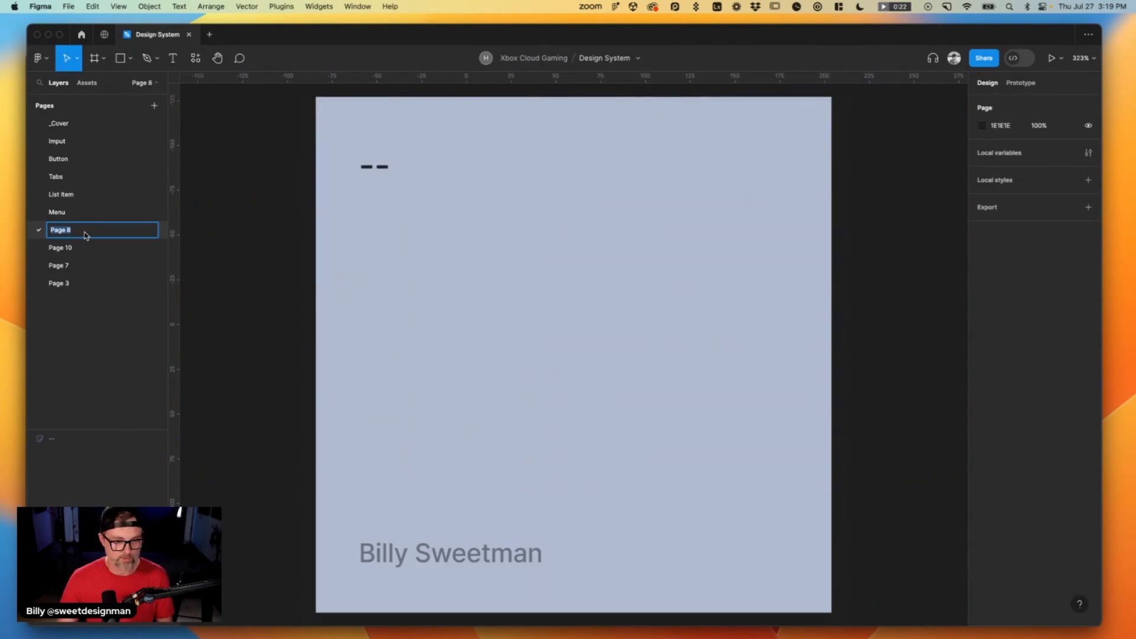
{"action": "type", "text": "-- Atoms"}
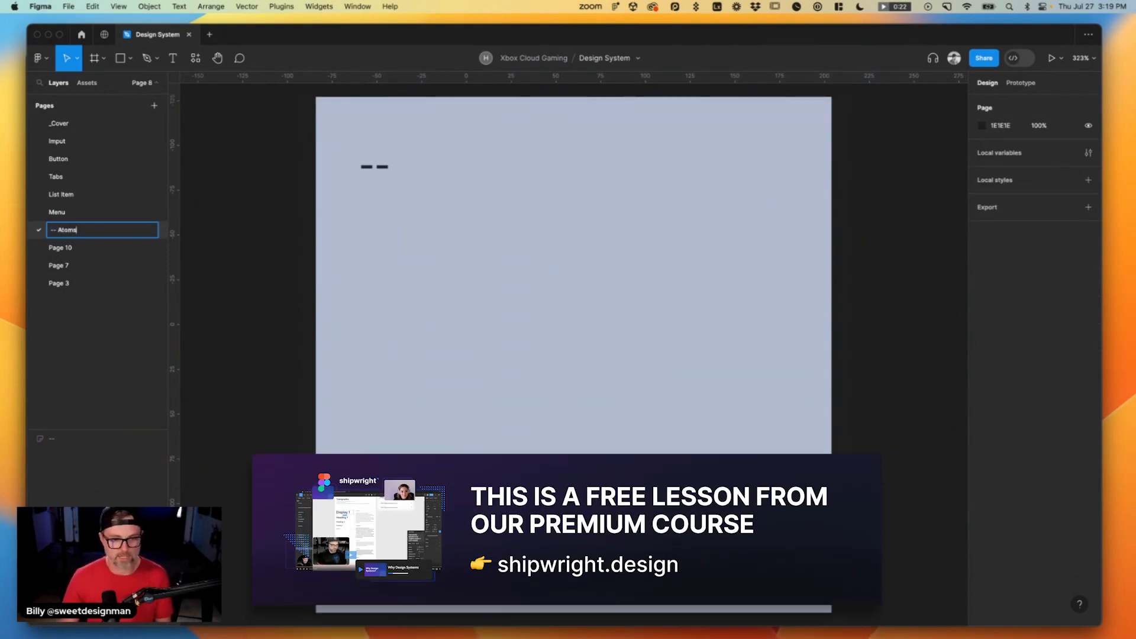
{"action": "key", "text": "Return"}
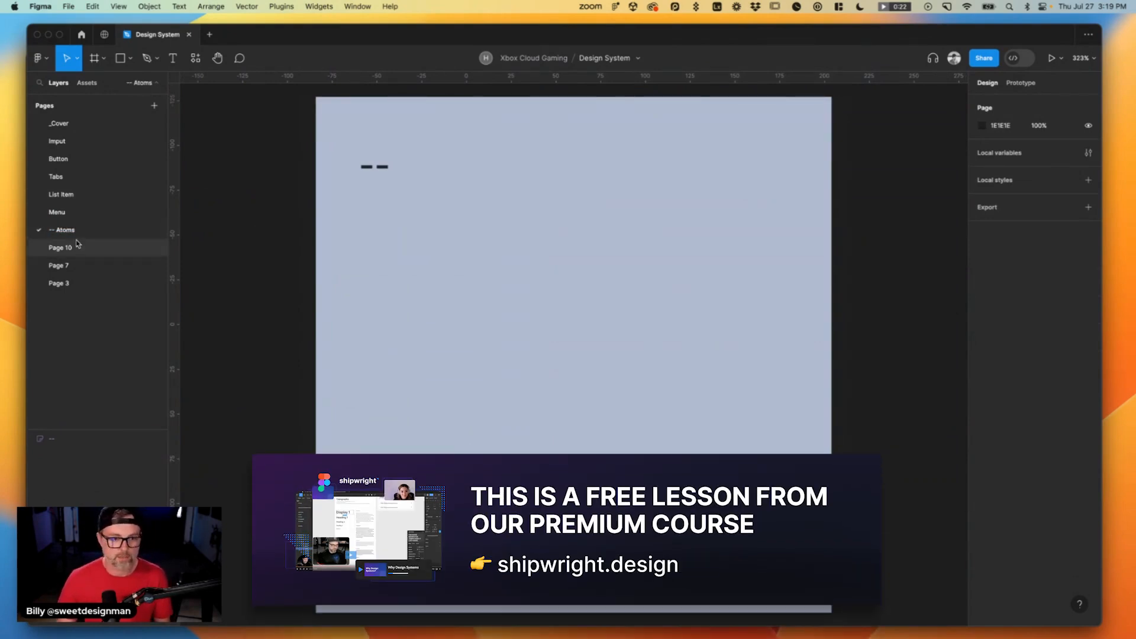
{"action": "left_click_drag", "start_coordinate": [70, 231], "coordinate": [73, 135]}
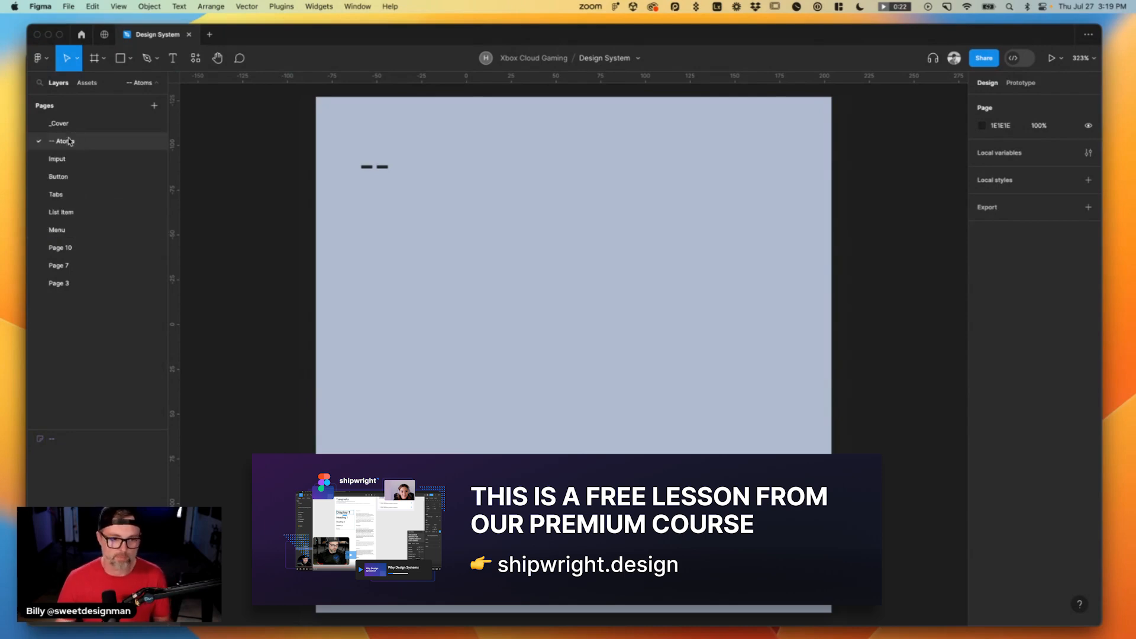
Rename Page 10 as "--Molecules" and Page 7 as "-- Organisms".
{"action": "double_click", "coordinate": [88, 248]}
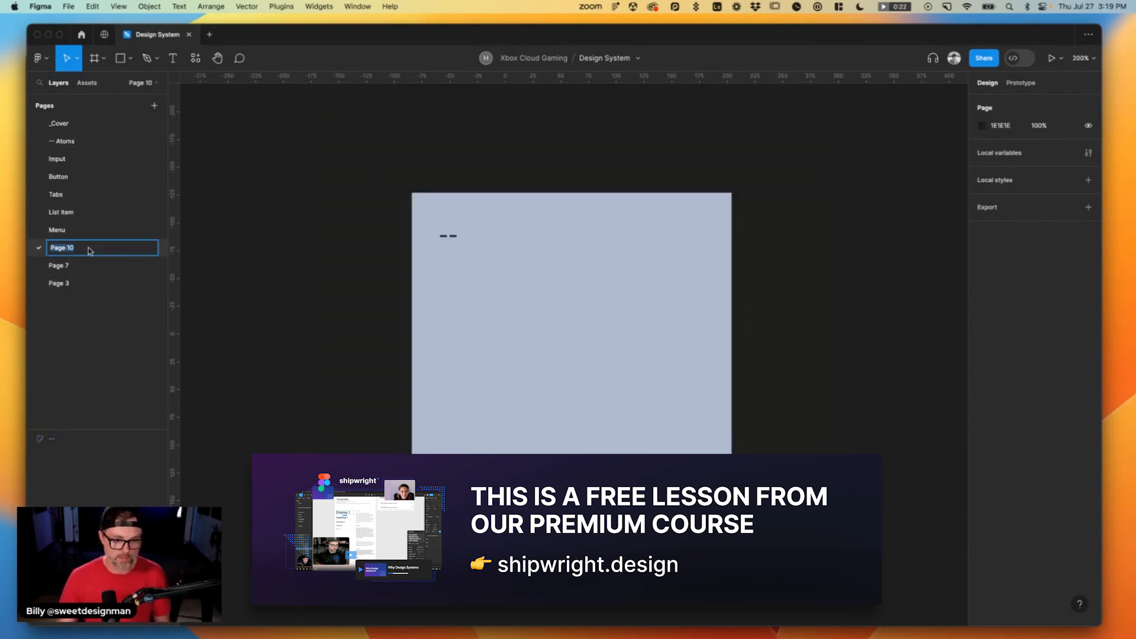
{"action": "type", "text": "--Molecules"}
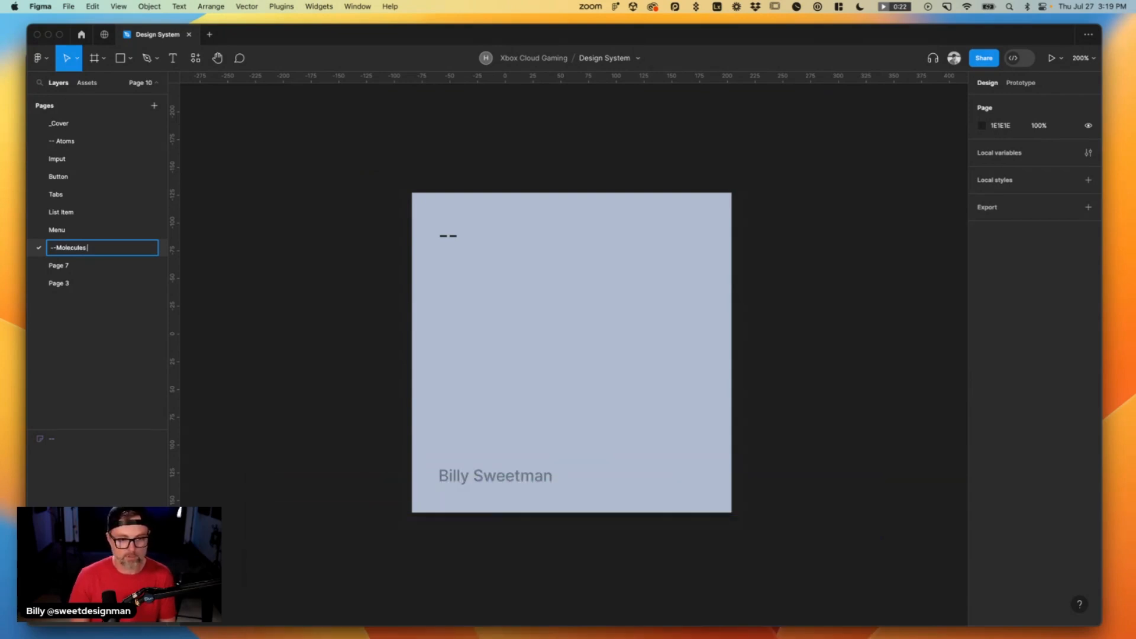
{"action": "key", "text": "Return"}
{"action": "double_click", "coordinate": [67, 266]}
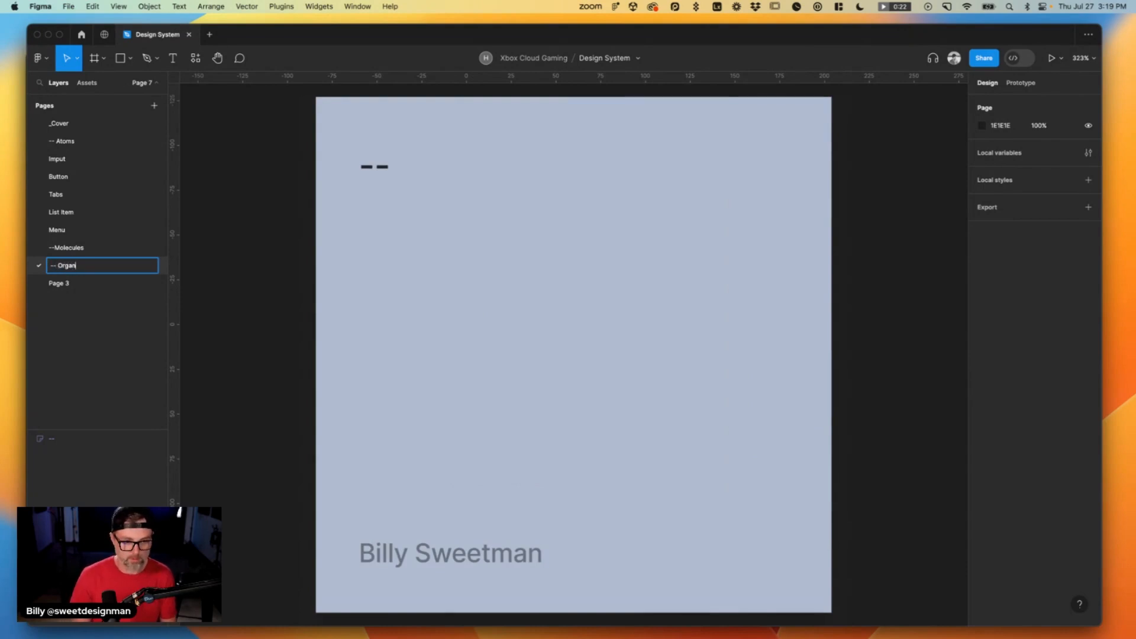
{"action": "type", "text": "-- Organisms"}
{"action": "key", "text": "Return"}
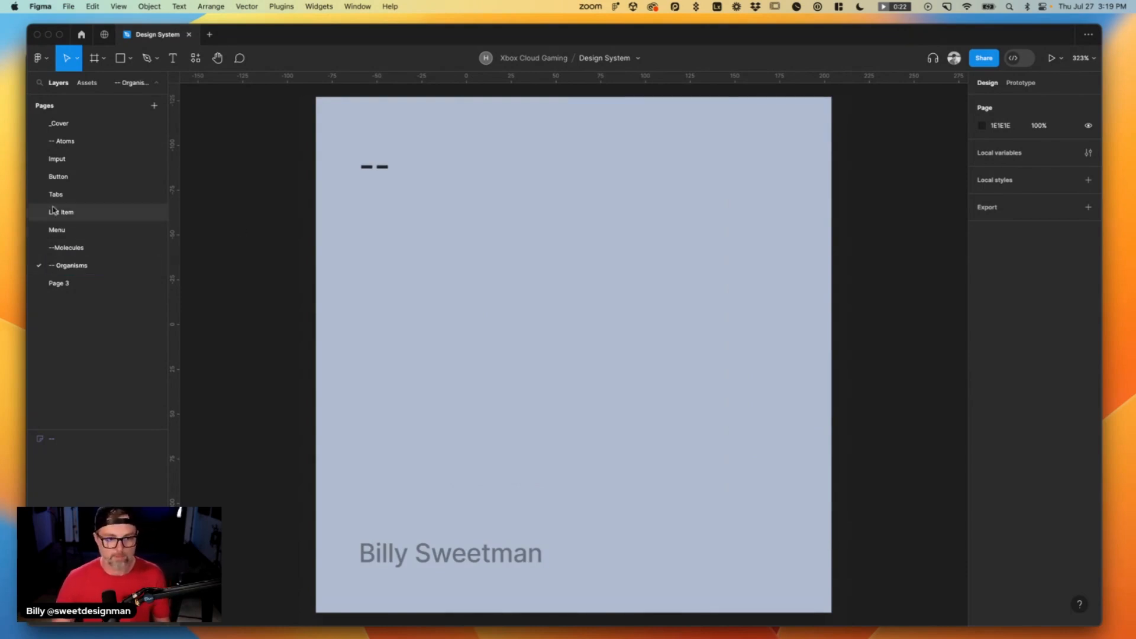
Move Page 3 between the --Molecules and -- Organisms pages and place a duplicate of it below -- Organisms.
{"action": "left_click", "coordinate": [61, 285]}
{"action": "left_click_drag", "start_coordinate": [64, 288], "coordinate": [66, 260]}
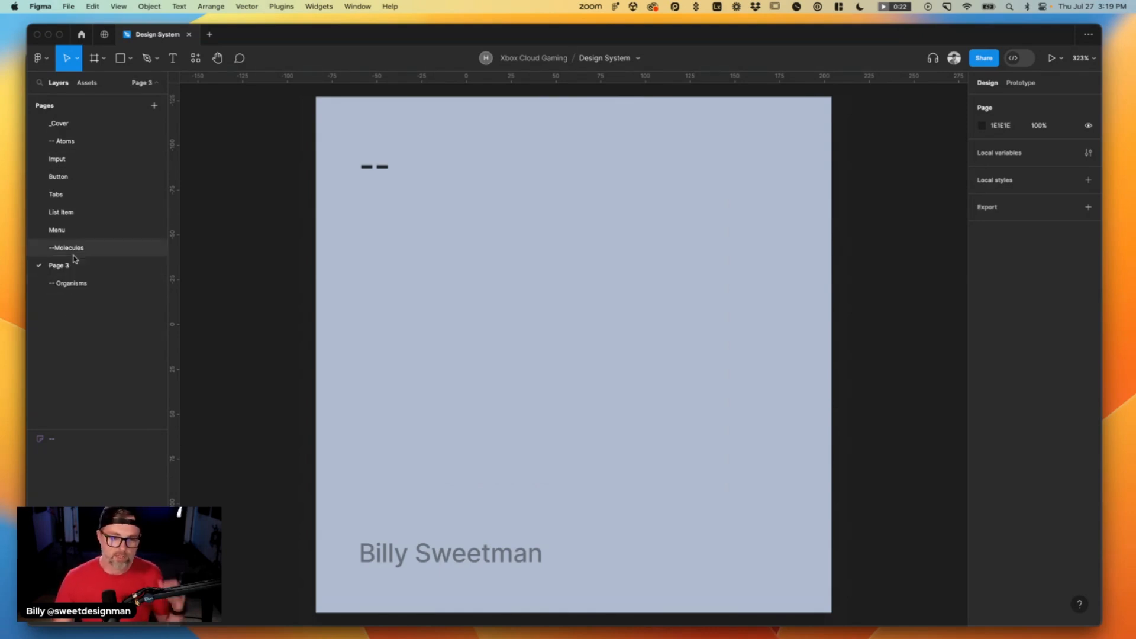
{"action": "right_click", "coordinate": [71, 264]}
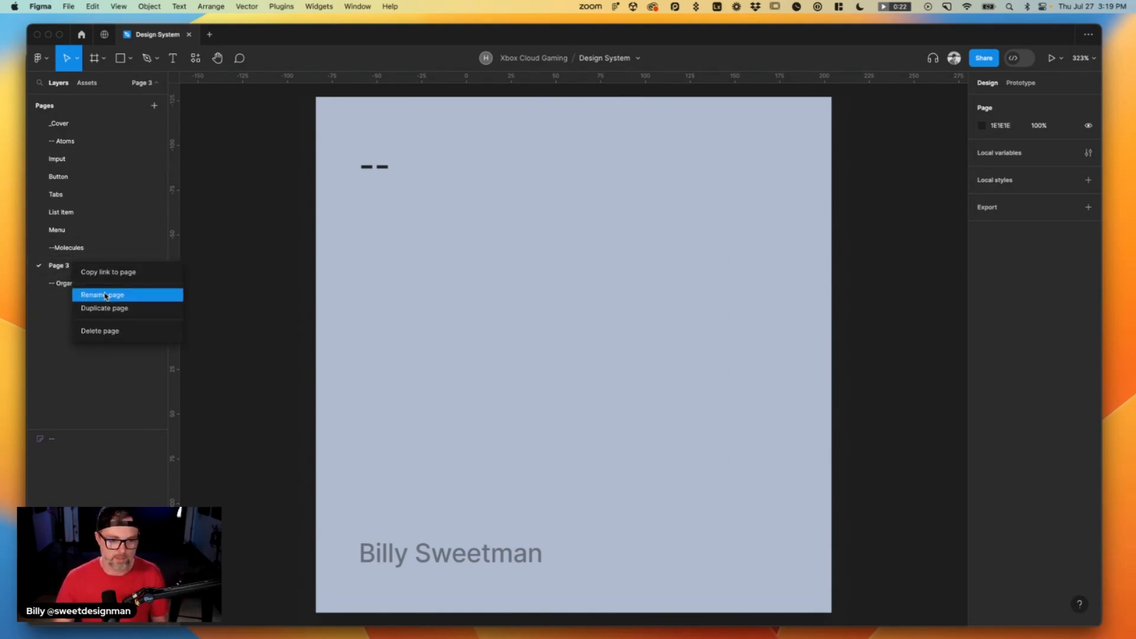
{"action": "left_click", "coordinate": [94, 307]}
{"action": "left_click_drag", "start_coordinate": [67, 302], "coordinate": [69, 319]}
Open the Menu page to review the profile menu capture.
{"action": "left_click", "coordinate": [59, 212]}
{"action": "left_click", "coordinate": [57, 229]}
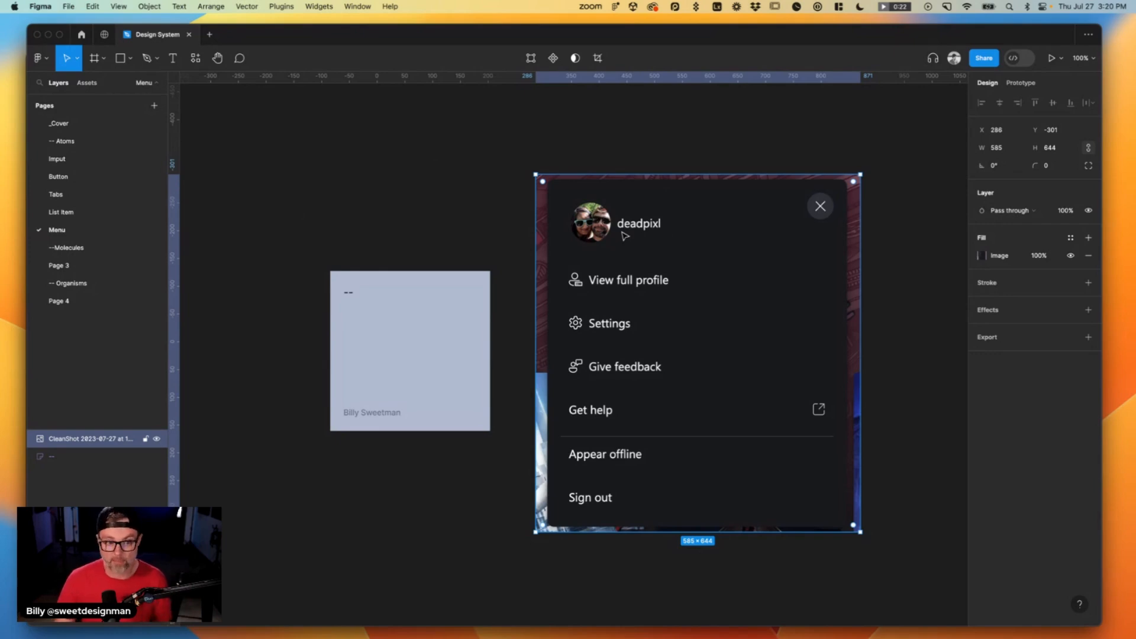
Move the Menu page directly below -- Organisms and paste the profile menu capture beside the sticky note on Page 3.
{"action": "left_click_drag", "start_coordinate": [71, 234], "coordinate": [74, 293]}
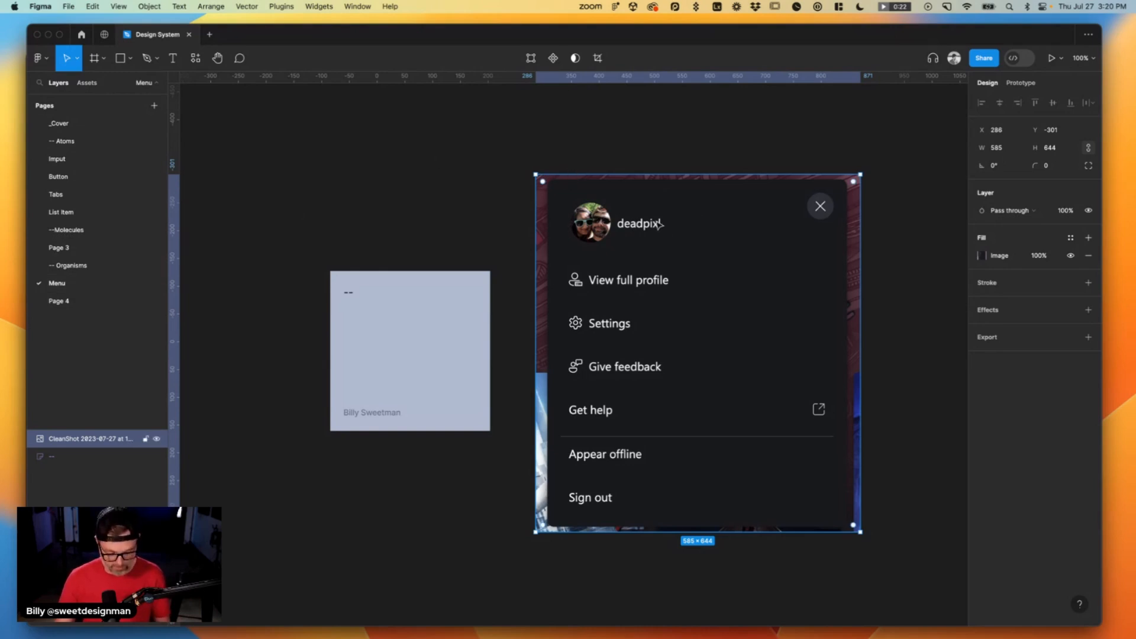
{"action": "left_click", "coordinate": [94, 247]}
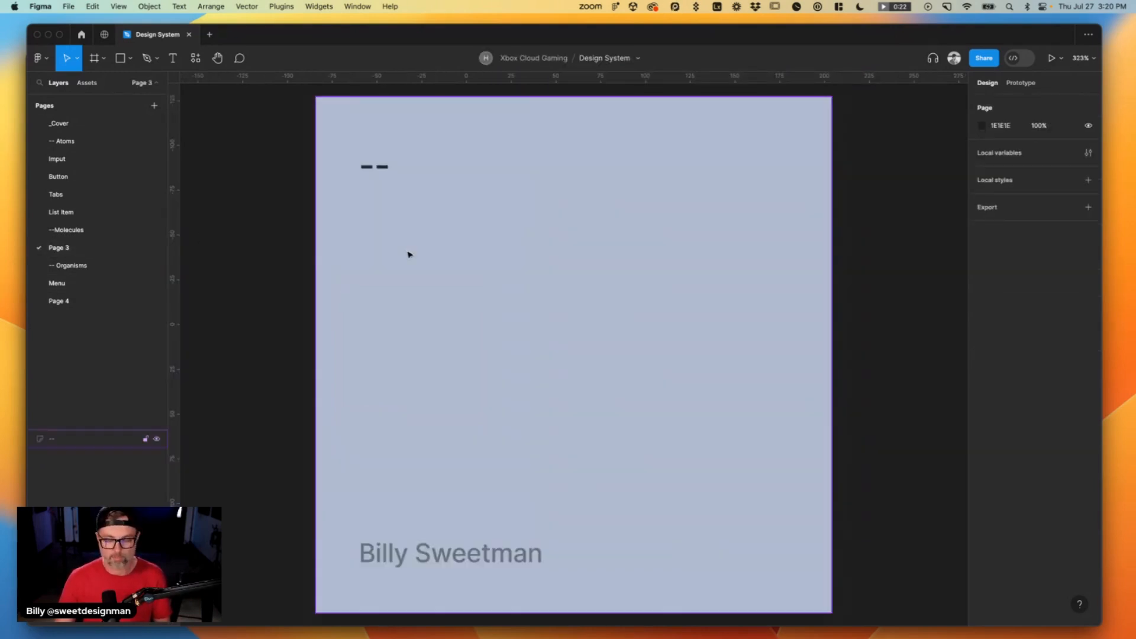
{"action": "key", "text": "shift+0"}
{"action": "key", "text": "super+v"}
{"action": "left_click_drag", "start_coordinate": [496, 257], "coordinate": [807, 276]}
Crop the pasted menu capture to the four rows from View full profile to Get help, at 515 × 298.
{"action": "scroll", "coordinate": [658, 232], "scroll_direction": "right", "scroll_amount": 5}
{"action": "scroll", "coordinate": [636, 201], "scroll_direction": "down", "scroll_amount": 1}
{"action": "key", "text": "Escape"}
{"action": "left_click", "coordinate": [642, 197]}
{"action": "left_click_drag", "start_coordinate": [641, 189], "coordinate": [641, 275]}
{"action": "scroll", "coordinate": [654, 314], "scroll_direction": "down", "scroll_amount": 1}
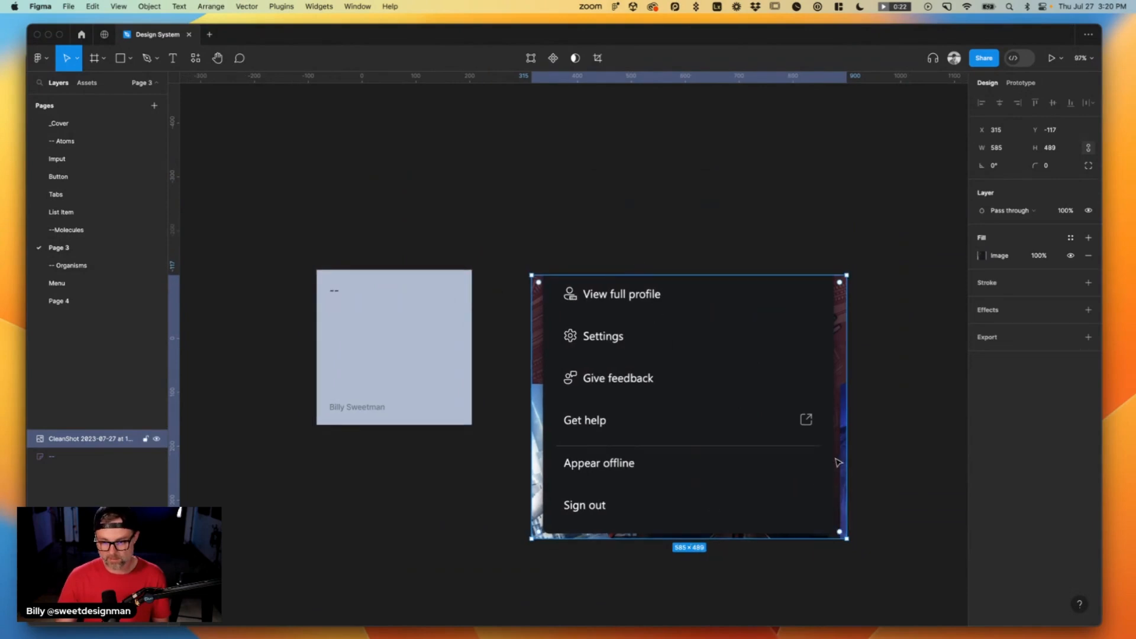
{"action": "left_click_drag", "start_coordinate": [845, 450], "coordinate": [826, 450]}
{"action": "left_click_drag", "start_coordinate": [527, 438], "coordinate": [550, 438]}
{"action": "left_click_drag", "start_coordinate": [621, 538], "coordinate": [622, 435]}
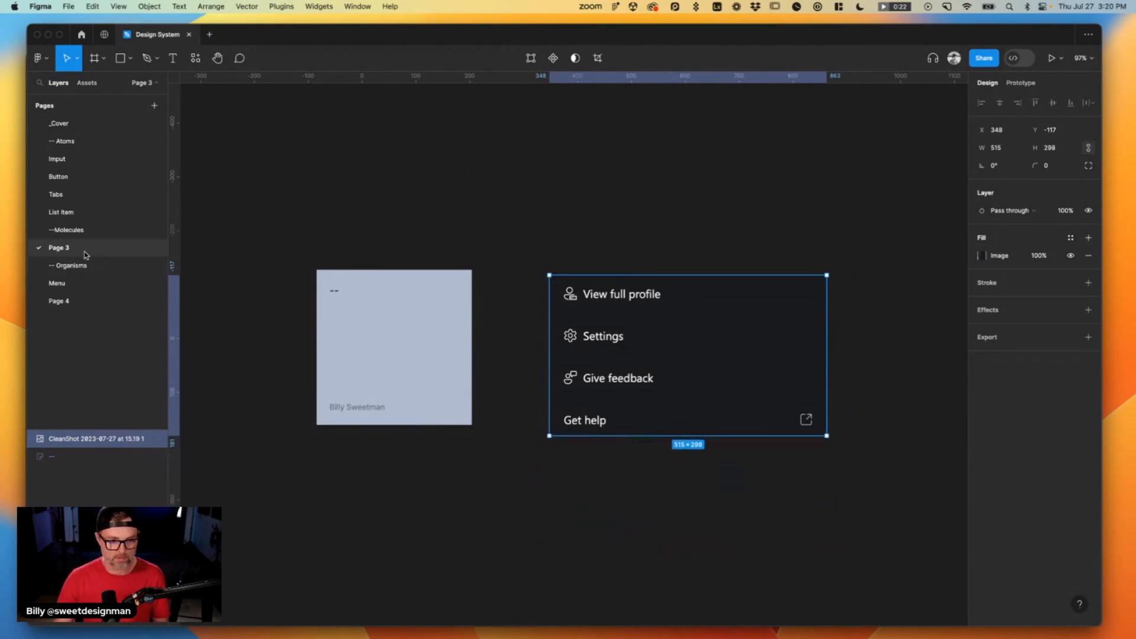
Rename Page 3 as "List" and select its capture.
{"action": "double_click", "coordinate": [66, 251]}
{"action": "type", "text": "List"}
{"action": "key", "text": "Return"}
{"action": "key", "text": "Escape"}
{"action": "left_click", "coordinate": [664, 352]}
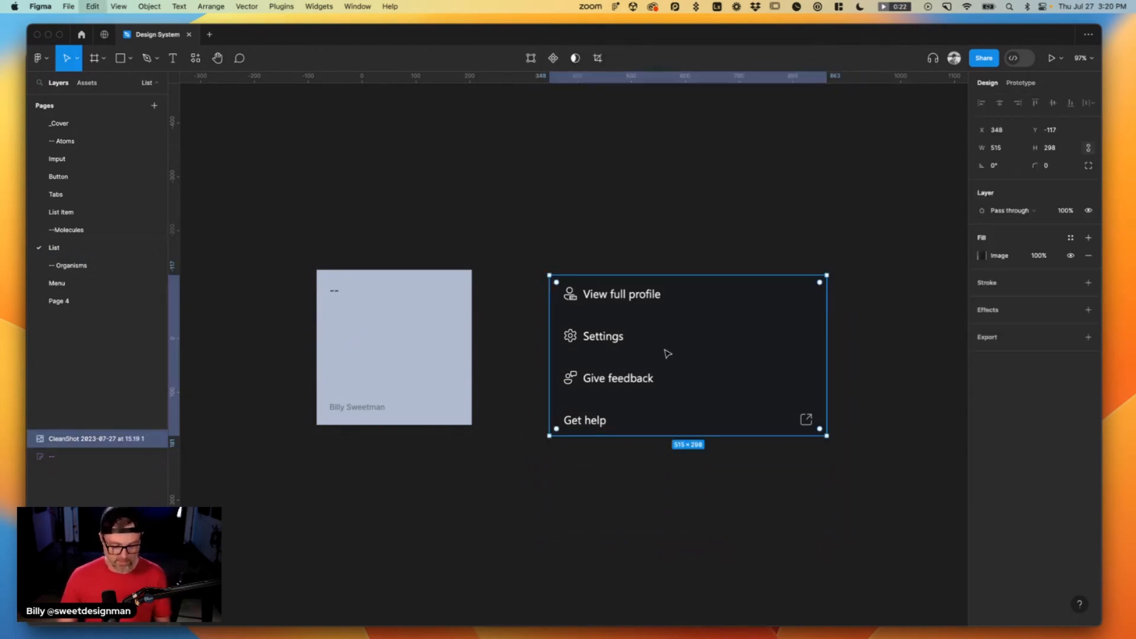
Duplicate the List page, move the copy directly above --Molecules, and rename it "Divder".
{"action": "right_click", "coordinate": [72, 248]}
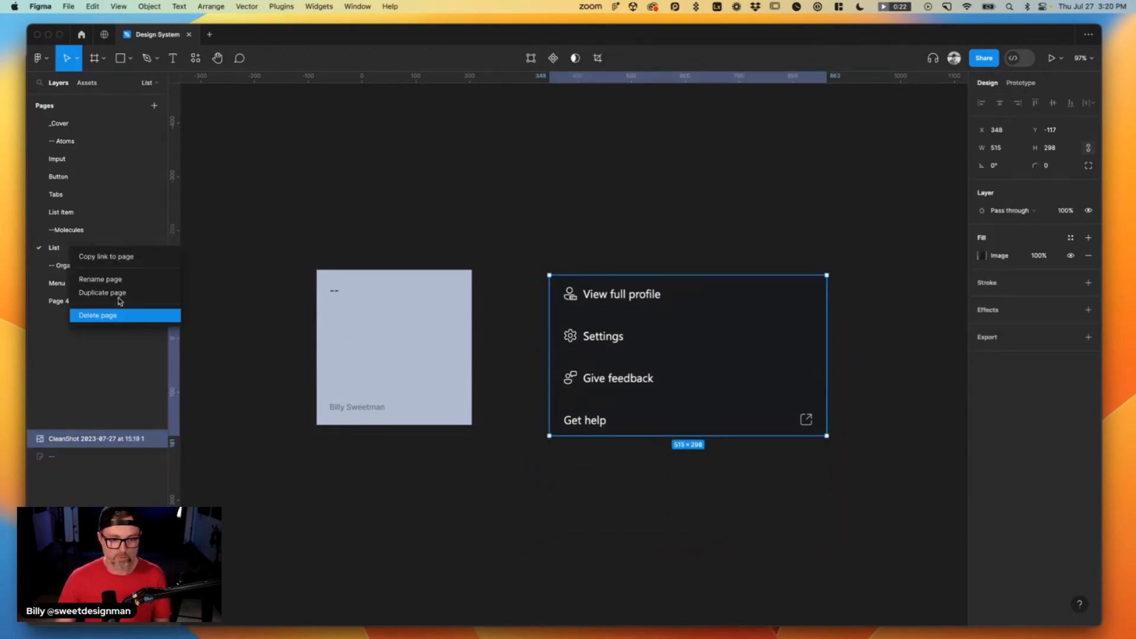
{"action": "left_click", "coordinate": [42, 258]}
{"action": "left_click_drag", "start_coordinate": [60, 269], "coordinate": [59, 227]}
{"action": "double_click", "coordinate": [63, 230]}
{"action": "type", "text": "Div"}
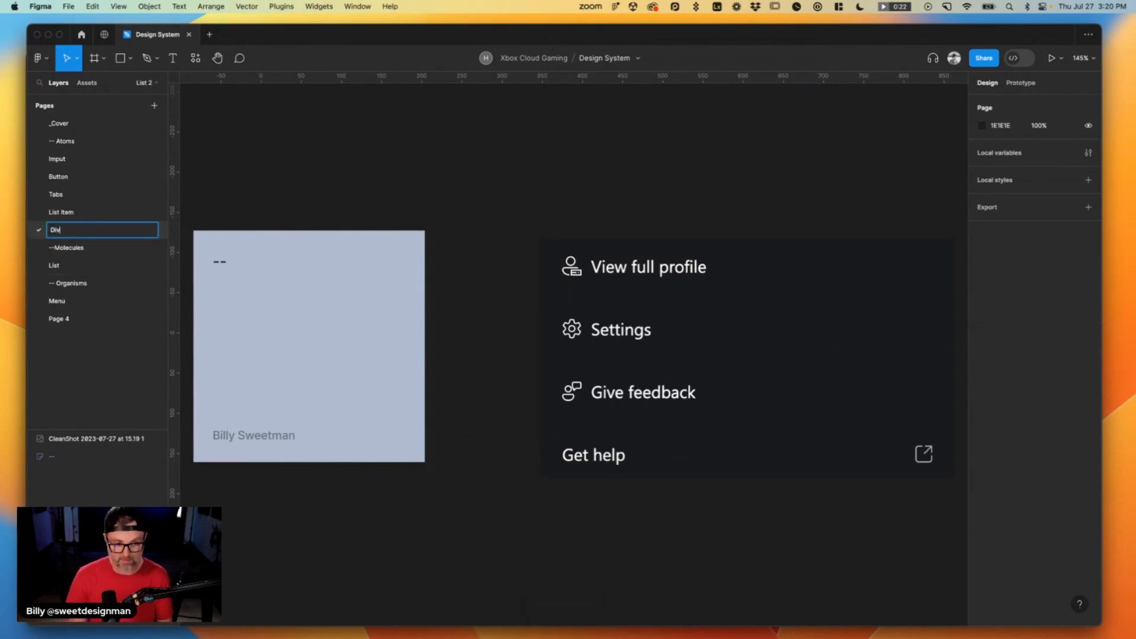
{"action": "type", "text": "der"}
{"action": "key", "text": "Return"}
Crop the capture on the Divder page to only the horizontal separator line below Get help, at 515 × 37.
{"action": "left_click", "coordinate": [654, 287]}
{"action": "left_click_drag", "start_coordinate": [659, 477], "coordinate": [665, 507]}
{"action": "left_click_drag", "start_coordinate": [710, 239], "coordinate": [716, 476]}
{"action": "left_click", "coordinate": [649, 380]}
{"action": "left_click", "coordinate": [646, 492]}
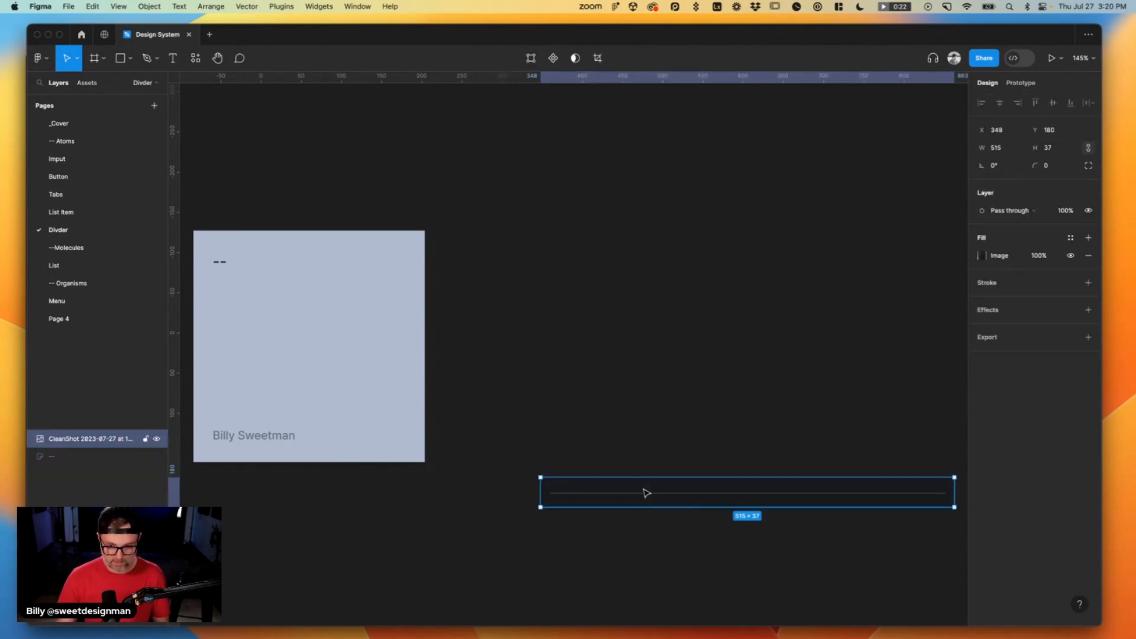
Paste the menu capture beside the friend rows on the List Item page and crop it to Give feedback and Get help, at 515 × 152.
{"action": "left_click", "coordinate": [60, 211]}
{"action": "scroll", "coordinate": [763, 337], "scroll_direction": "right", "scroll_amount": 10}
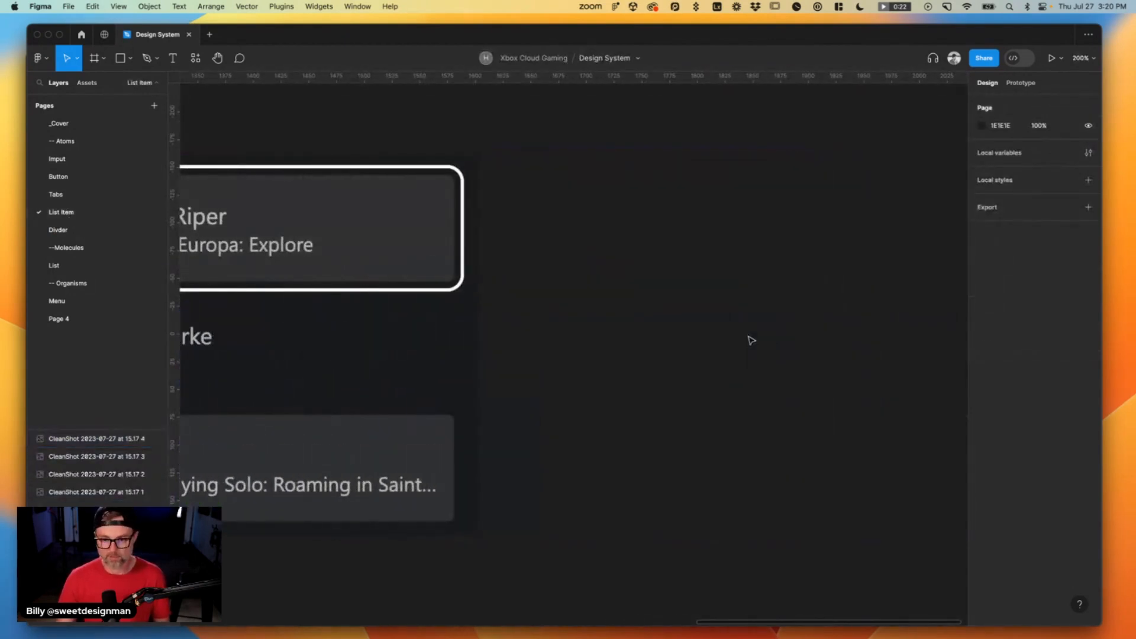
{"action": "key", "text": "super+v"}
{"action": "left_click_drag", "start_coordinate": [533, 355], "coordinate": [807, 366]}
{"action": "left_click_drag", "start_coordinate": [744, 317], "coordinate": [762, 178]}
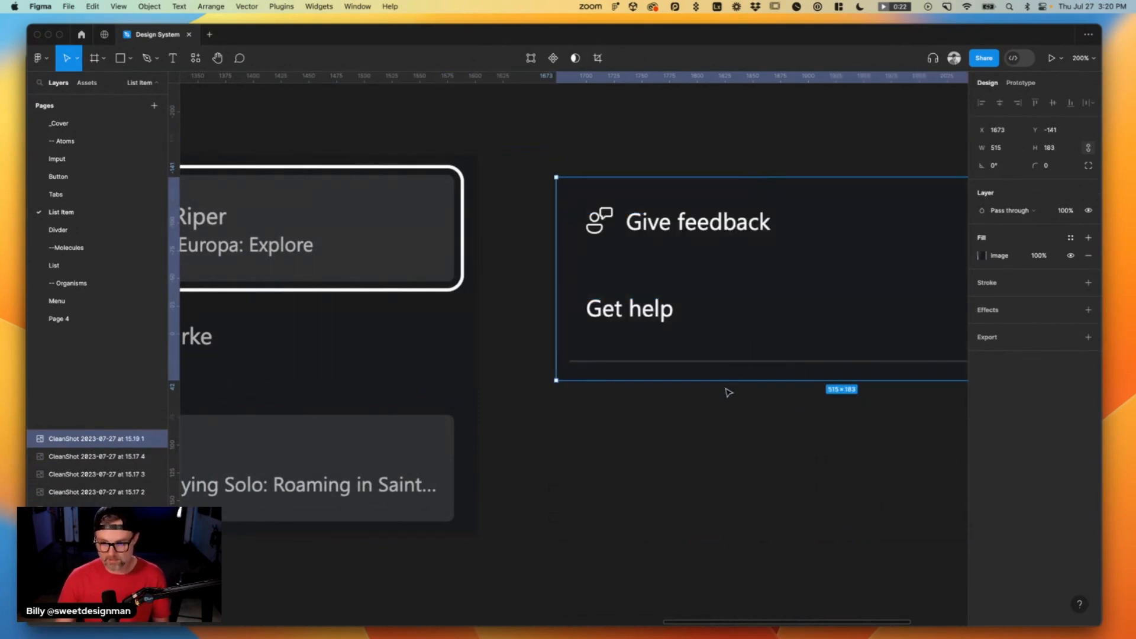
{"action": "left_click_drag", "start_coordinate": [725, 383], "coordinate": [727, 346]}
{"action": "scroll", "coordinate": [650, 343], "scroll_direction": "right", "scroll_amount": 5}
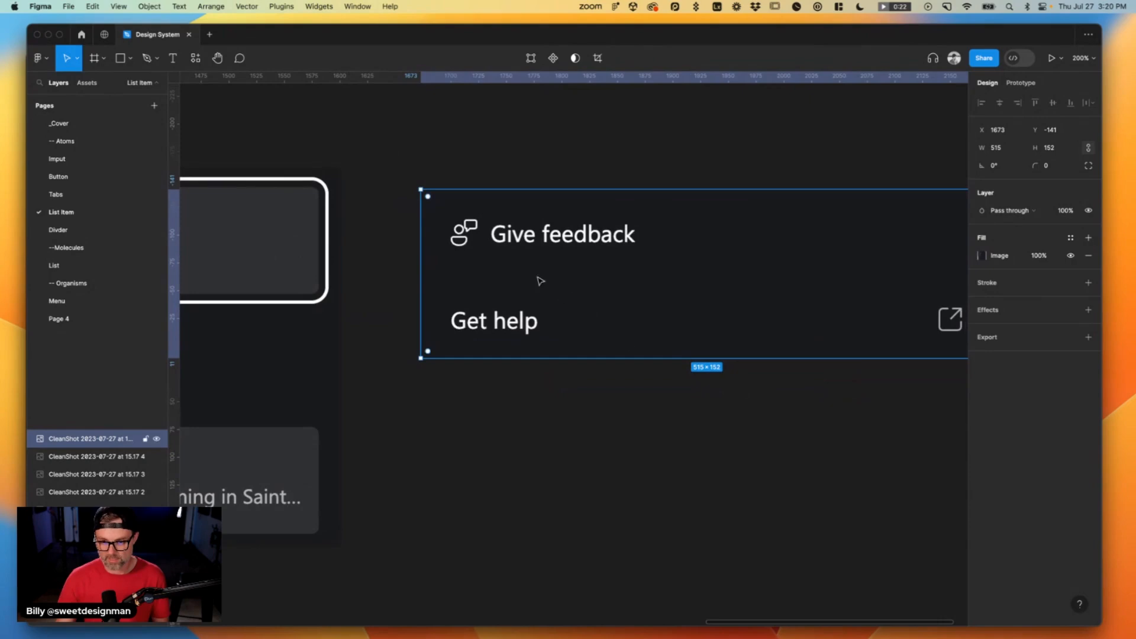
{"action": "key", "text": "shift+0"}
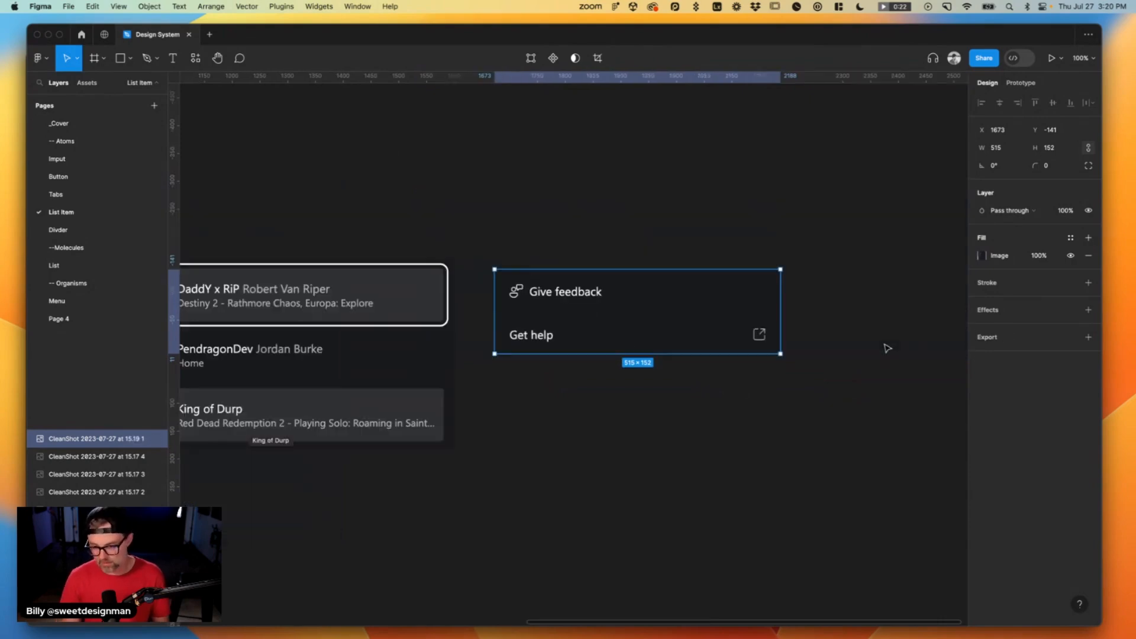
{"action": "left_click", "coordinate": [736, 363]}
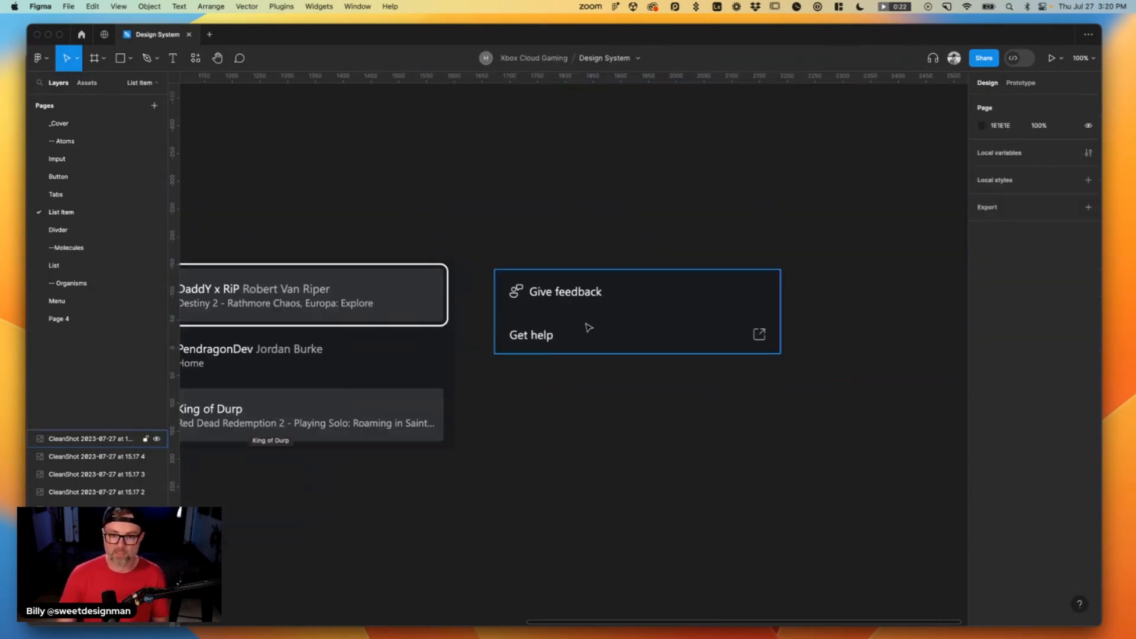
Copy the Give feedback and Get help capture and add a page named "Avatar" directly below -- Atoms.
{"action": "scroll", "coordinate": [591, 325], "scroll_direction": "left", "scroll_amount": 10}
{"action": "scroll", "coordinate": [592, 327], "scroll_direction": "left", "scroll_amount": 4}
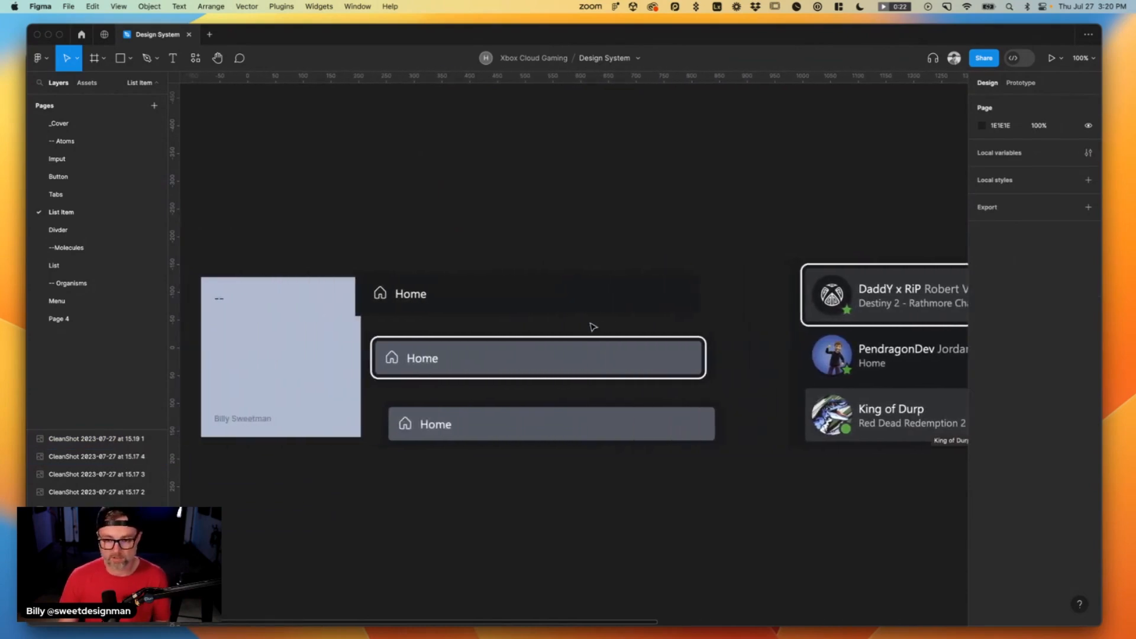
{"action": "key", "text": "super+Tab"}
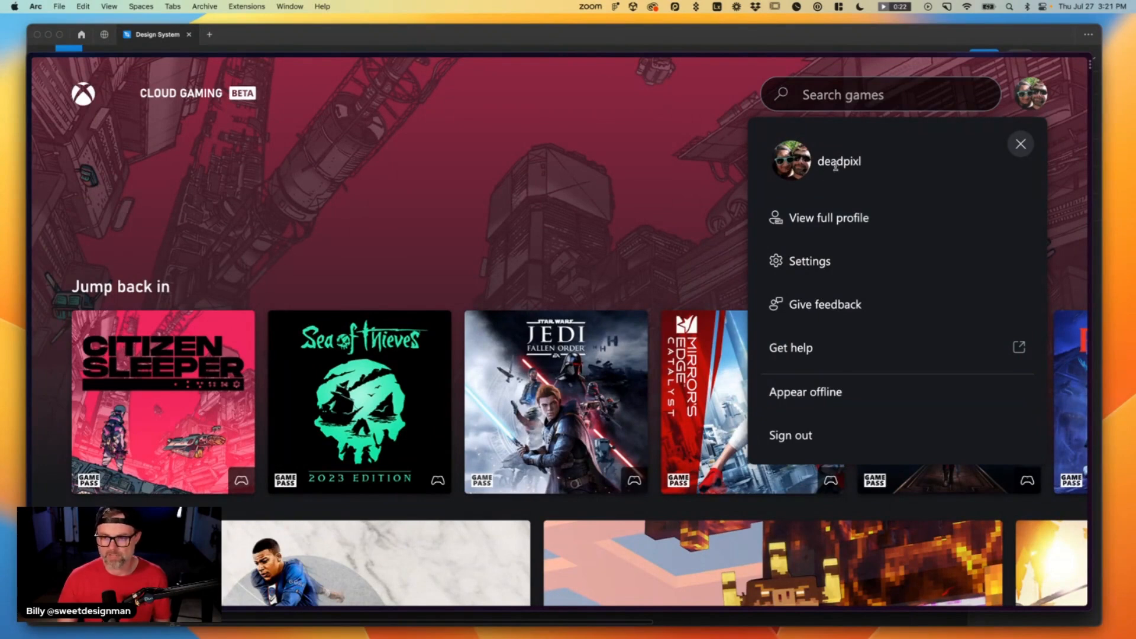
{"action": "key", "text": "super+Tab"}
{"action": "scroll", "coordinate": [654, 231], "scroll_direction": "right", "scroll_amount": 5}
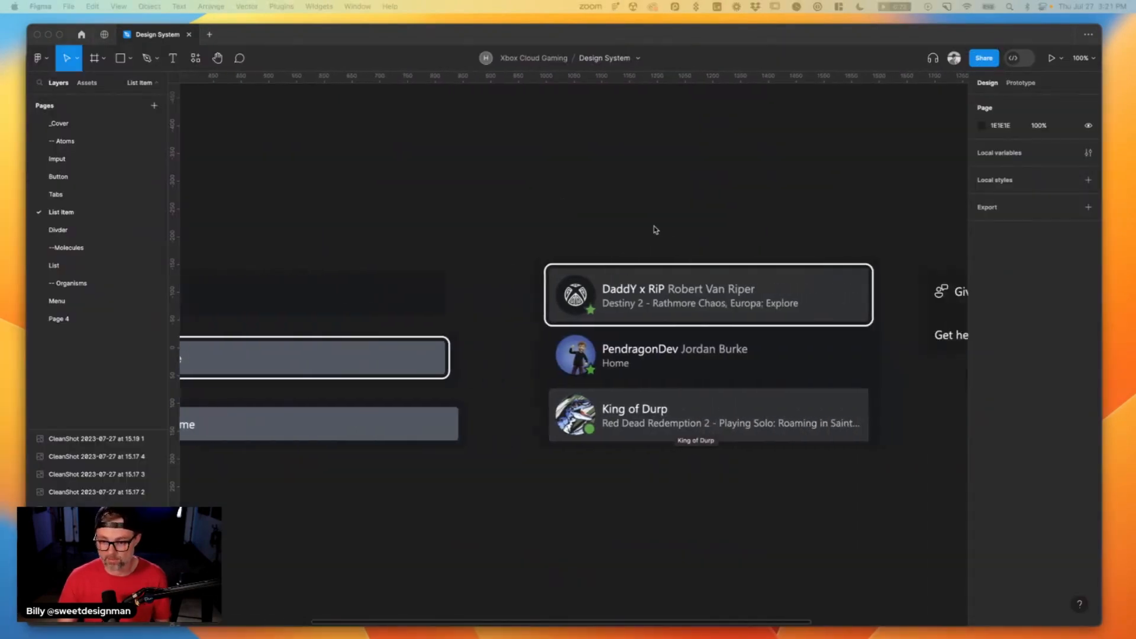
{"action": "left_click", "coordinate": [710, 344]}
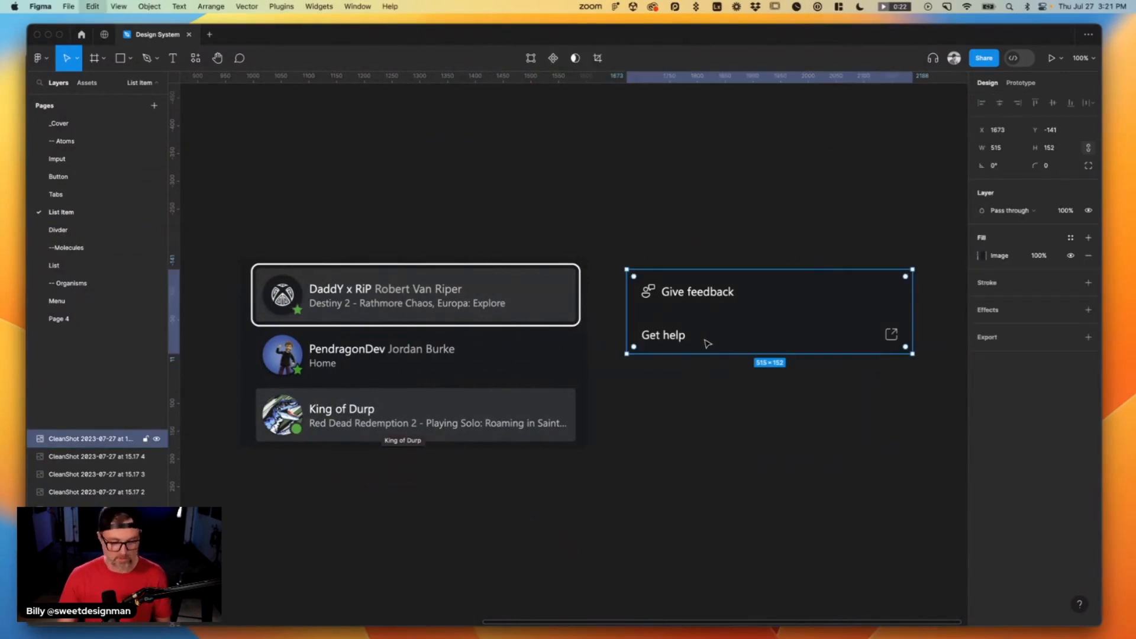
{"action": "left_click", "coordinate": [154, 106]}
{"action": "type", "text": "Avatar"}
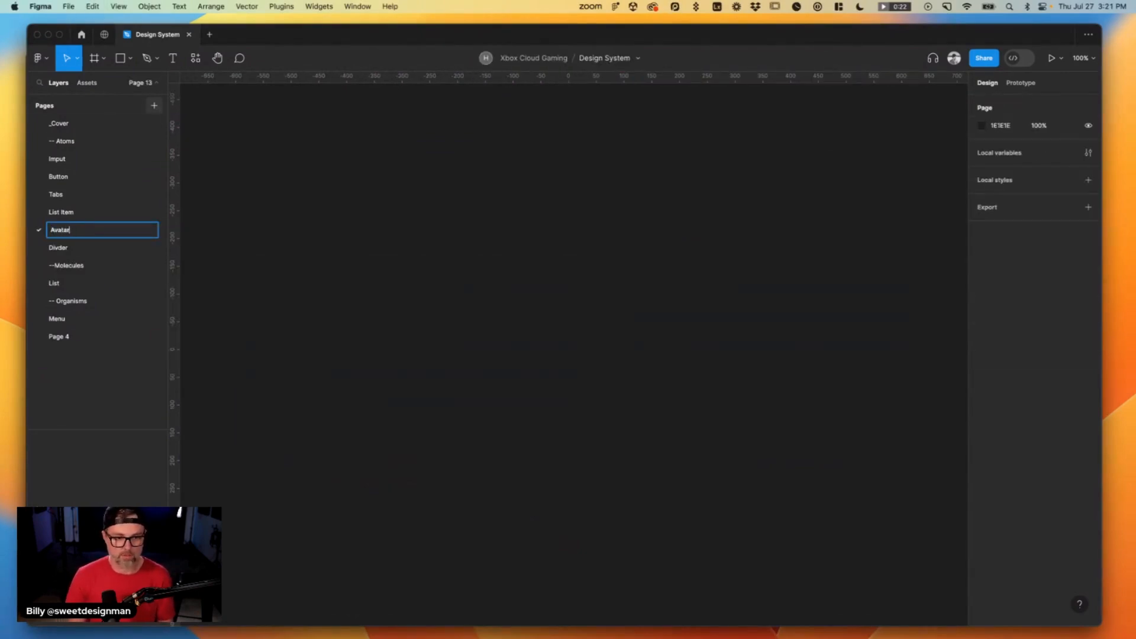
{"action": "key", "text": "Return"}
{"action": "left_click_drag", "start_coordinate": [62, 230], "coordinate": [71, 151]}
Paste the menu capture on the Avatar page and recrop it to show only the profile picture with its gamertag.
{"action": "key", "text": "super+v"}
{"action": "key", "text": "shift+1"}
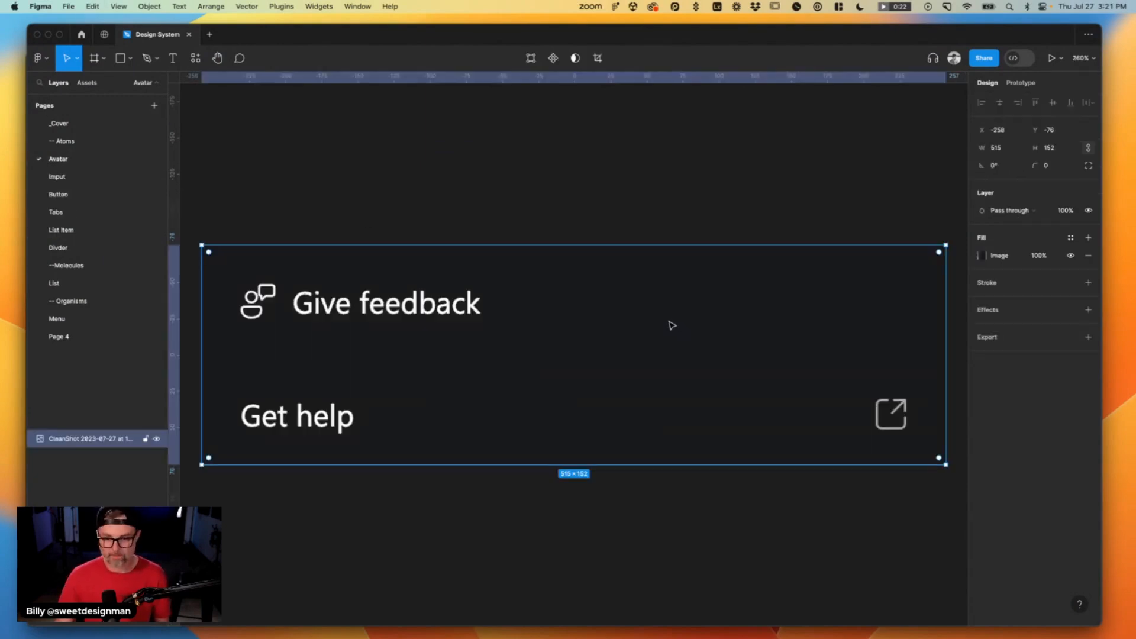
{"action": "key", "text": "shift+0"}
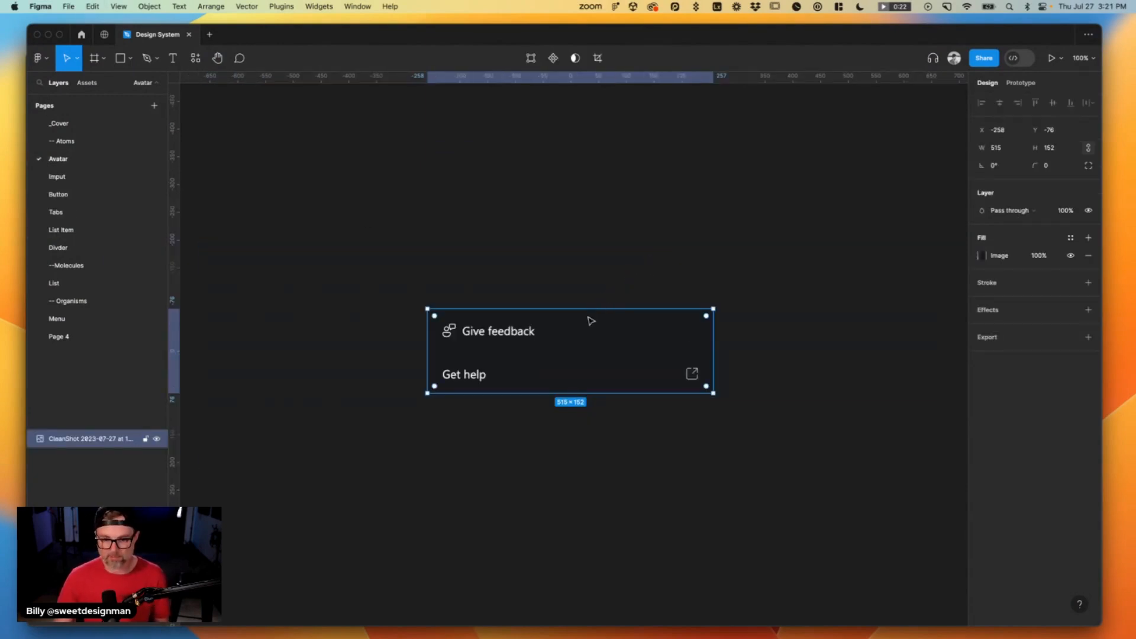
{"action": "left_click_drag", "start_coordinate": [591, 298], "coordinate": [610, 155]}
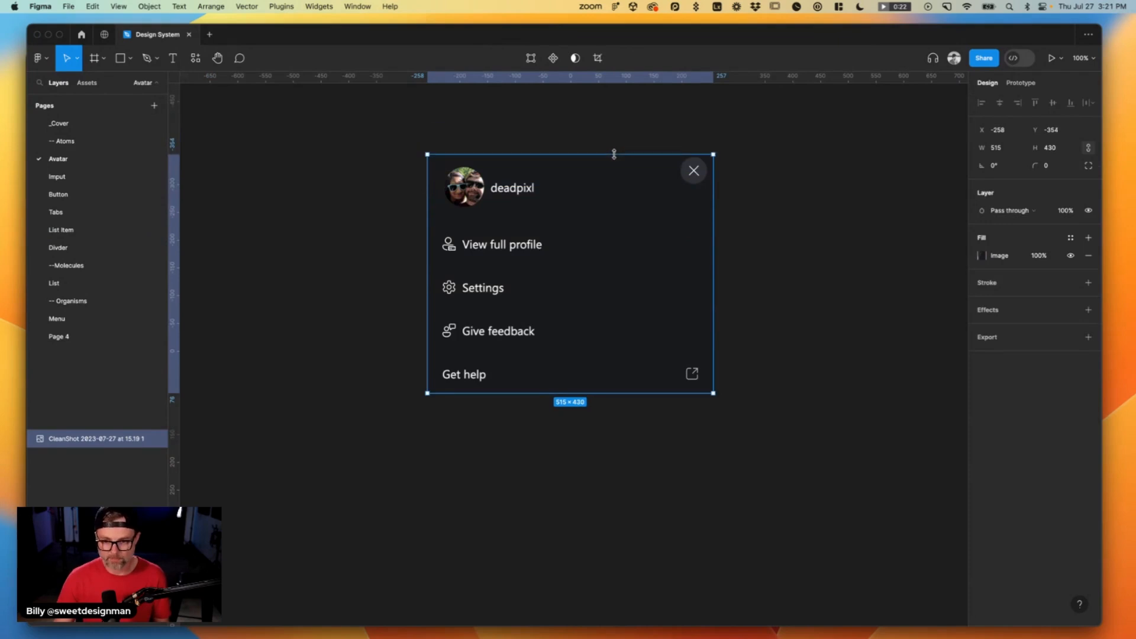
{"action": "left_click_drag", "start_coordinate": [599, 390], "coordinate": [616, 223]}
{"action": "left_click_drag", "start_coordinate": [713, 184], "coordinate": [642, 199]}
Duplicate the avatar capture so one version shows only the picture and the other shows the picture with the gamertag.
{"action": "key", "text": "super+d"}
{"action": "left_click", "coordinate": [589, 357]}
{"action": "scroll", "coordinate": [590, 359], "scroll_direction": "up", "scroll_amount": 5}
{"action": "scroll", "coordinate": [585, 358], "scroll_direction": "down", "scroll_amount": 3}
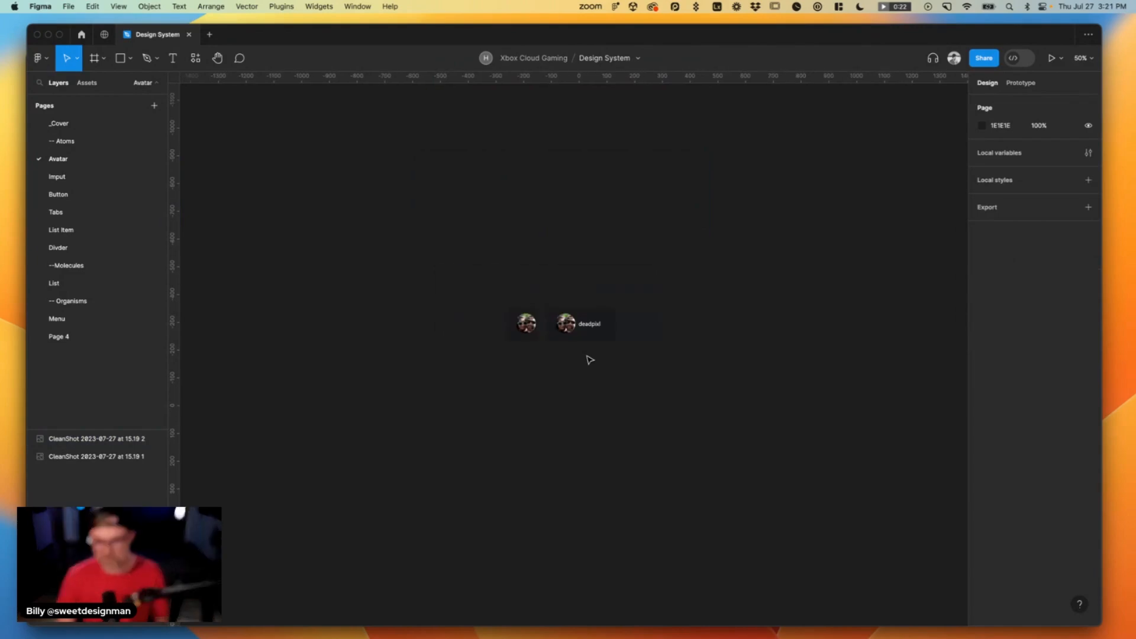
Switch to the browser and capture the Star Wars Jedi card in its hover state next to the Mirror's Edge Catalyst card.
{"action": "key", "text": "super+Tab"}
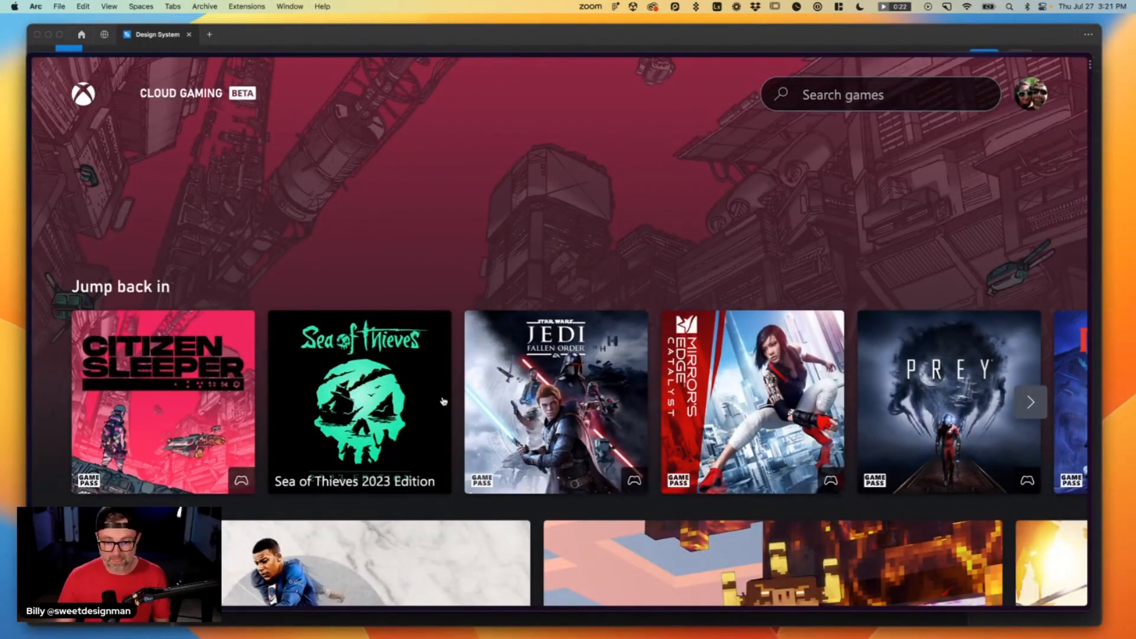
{"action": "scroll", "coordinate": [568, 406], "scroll_direction": "down", "scroll_amount": 1}
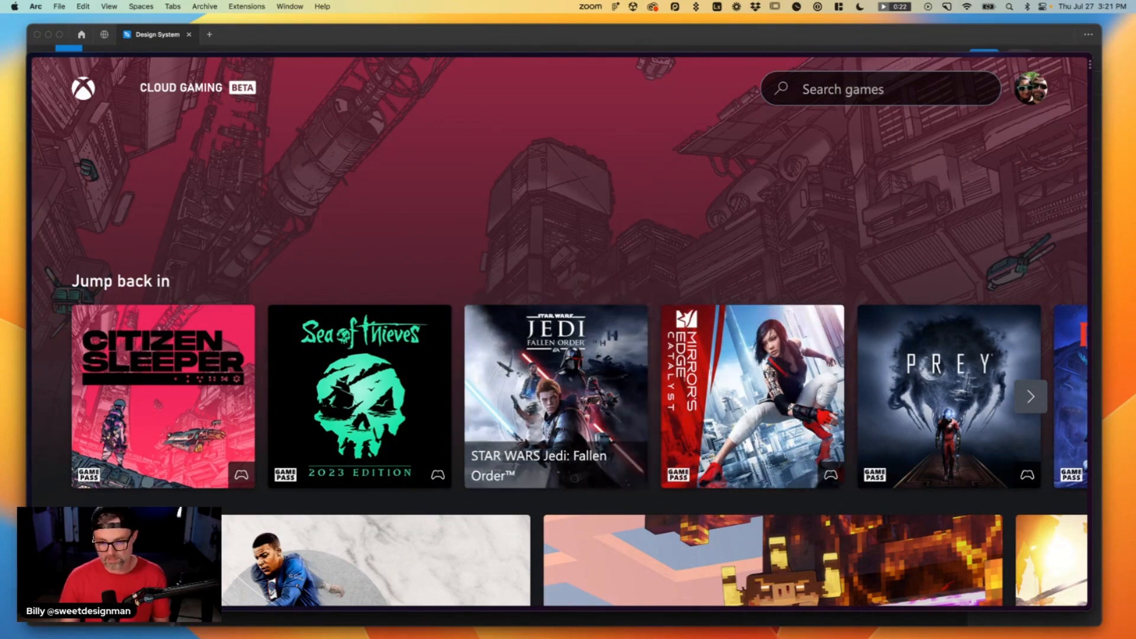
{"action": "key", "text": "super+Tab"}
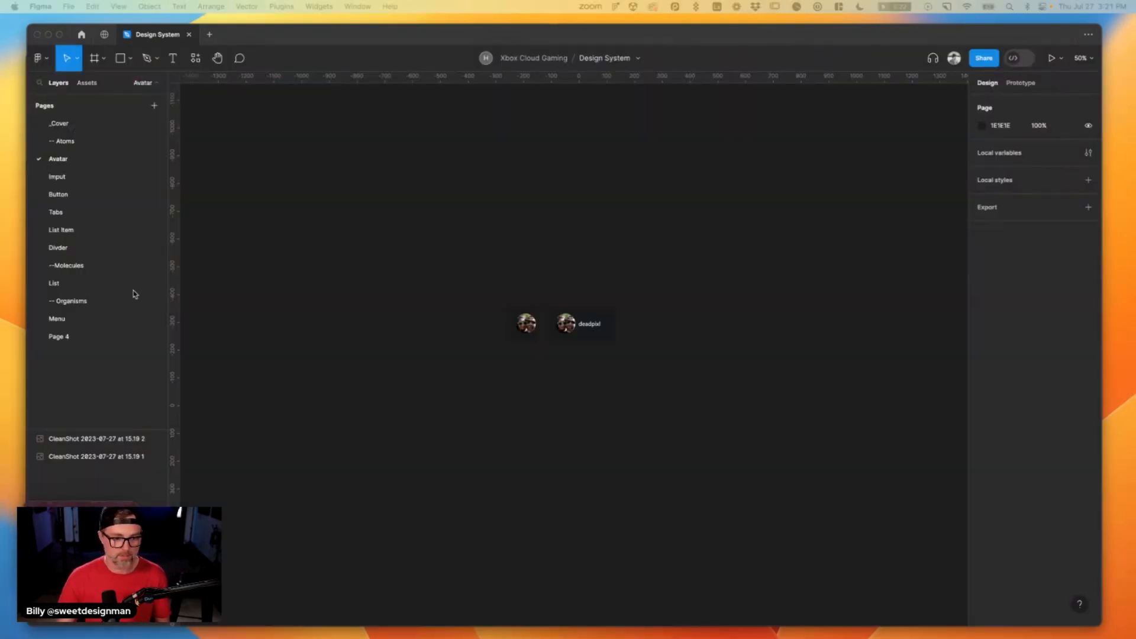
Add a page named "Cards" and place it directly above --Molecules.
{"action": "left_click", "coordinate": [154, 106]}
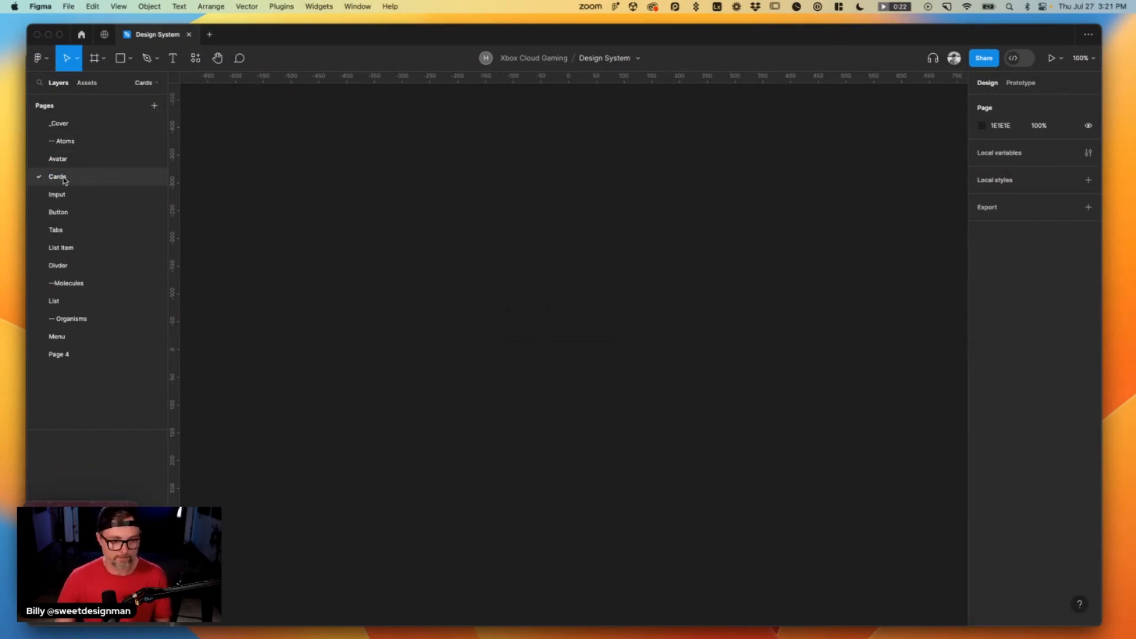
{"action": "left_click_drag", "start_coordinate": [66, 285], "coordinate": [66, 284]}
{"action": "key", "text": "super+v"}
{"action": "key", "text": "shift+2"}
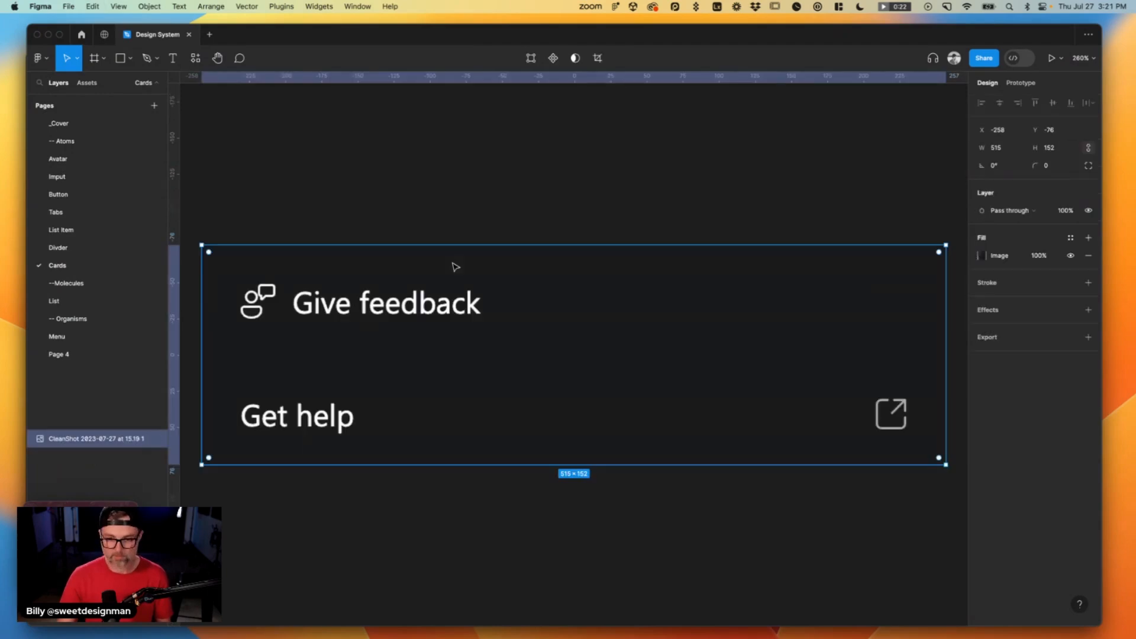
{"action": "key", "text": "Delete"}
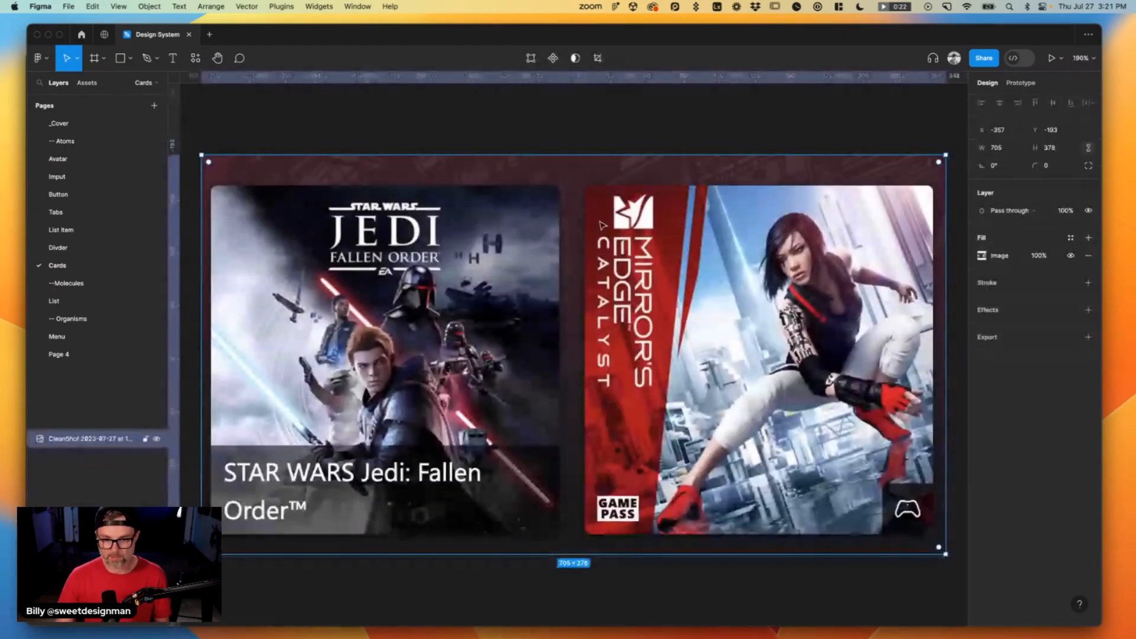
Paste the capture of the Star Wars Jedi and Mirror's Edge Catalyst cards on the Cards page.
{"action": "key", "text": "super+v"}
{"action": "key", "text": "shift+2"}
{"action": "left_click", "coordinate": [553, 132]}
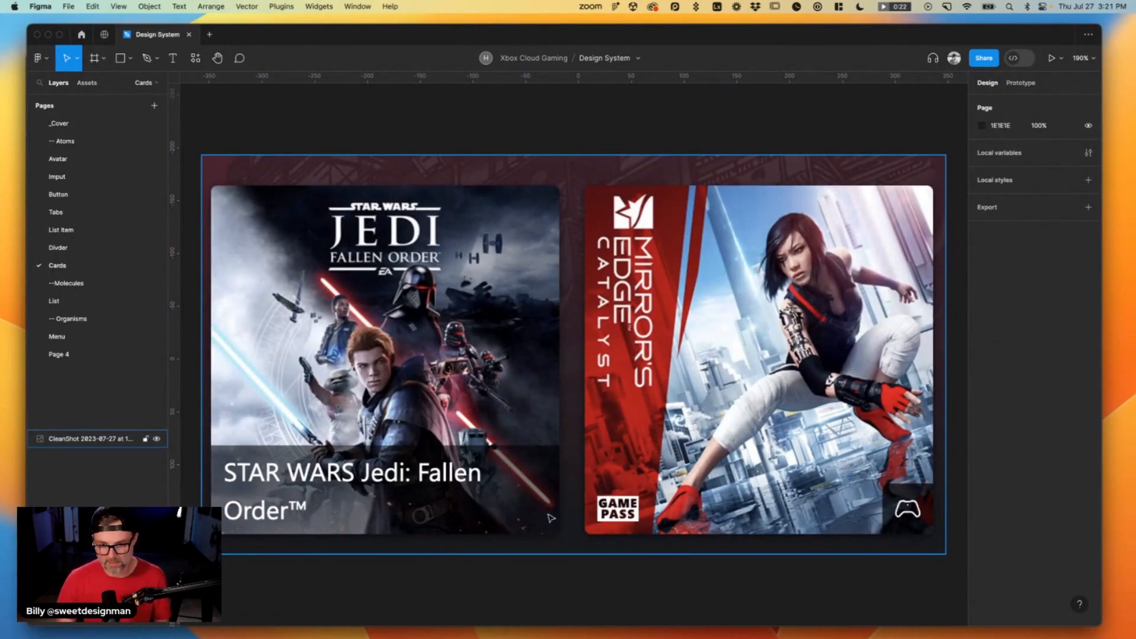
Capture the FIFA 23 and Minecraft Legends feature cards in the browser and paste them below the game cards on the Cards page.
{"action": "key", "text": "super+Tab"}
{"action": "scroll", "coordinate": [535, 414], "scroll_direction": "down", "scroll_amount": 5}
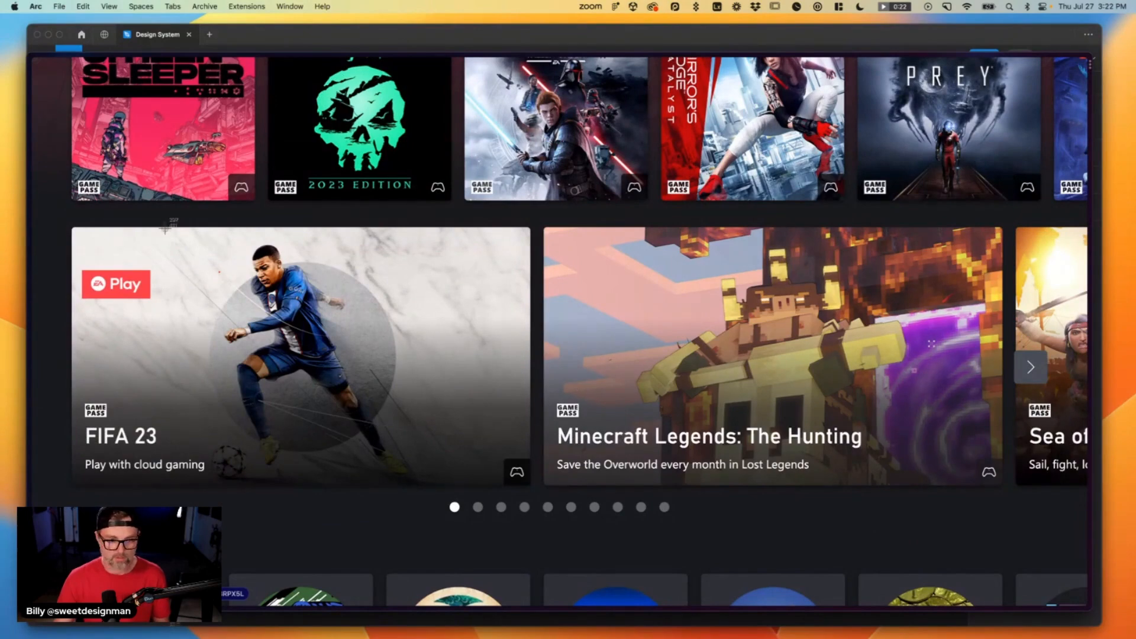
{"action": "left_click_drag", "start_coordinate": [58, 223], "coordinate": [1007, 490]}
{"action": "key", "text": "super+Tab"}
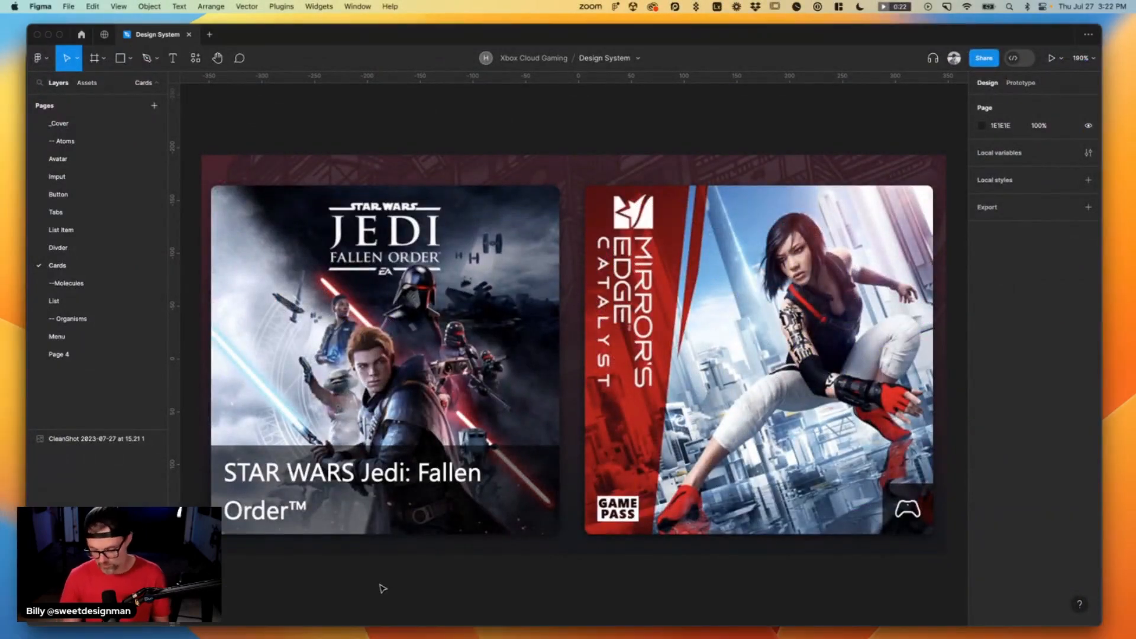
{"action": "key", "text": "shift+0"}
{"action": "scroll", "coordinate": [476, 416], "scroll_direction": "down", "scroll_amount": 5}
{"action": "key", "text": "super+v"}
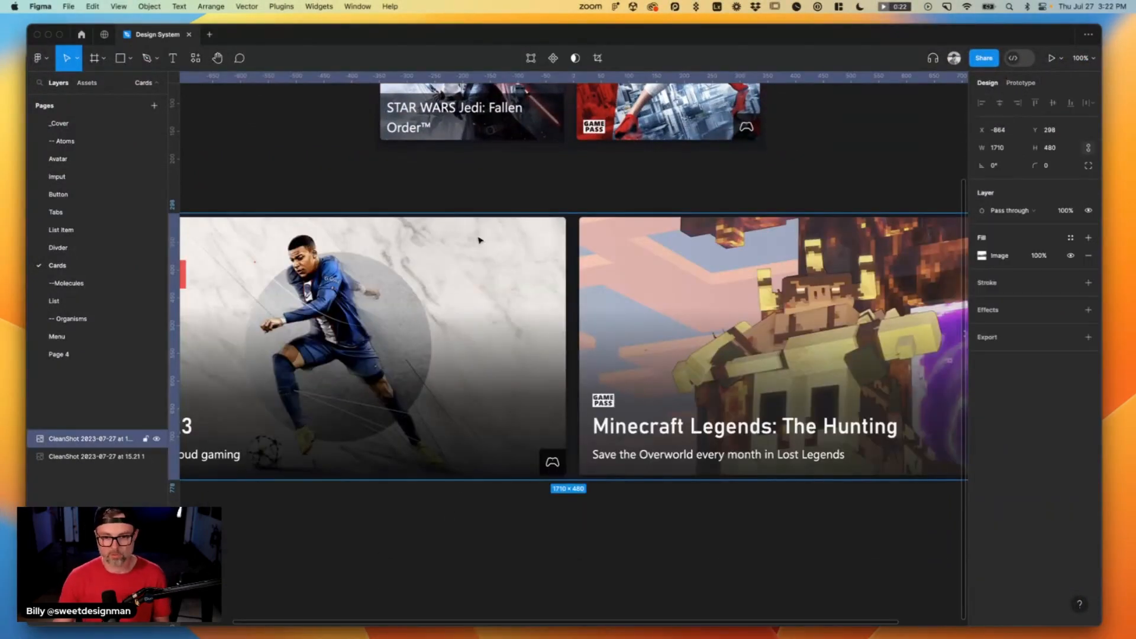
Switch to the browser and return from the All games page to Home through the Xbox guide.
{"action": "key", "text": "super+Tab"}
{"action": "scroll", "coordinate": [469, 345], "scroll_direction": "down", "scroll_amount": 6}
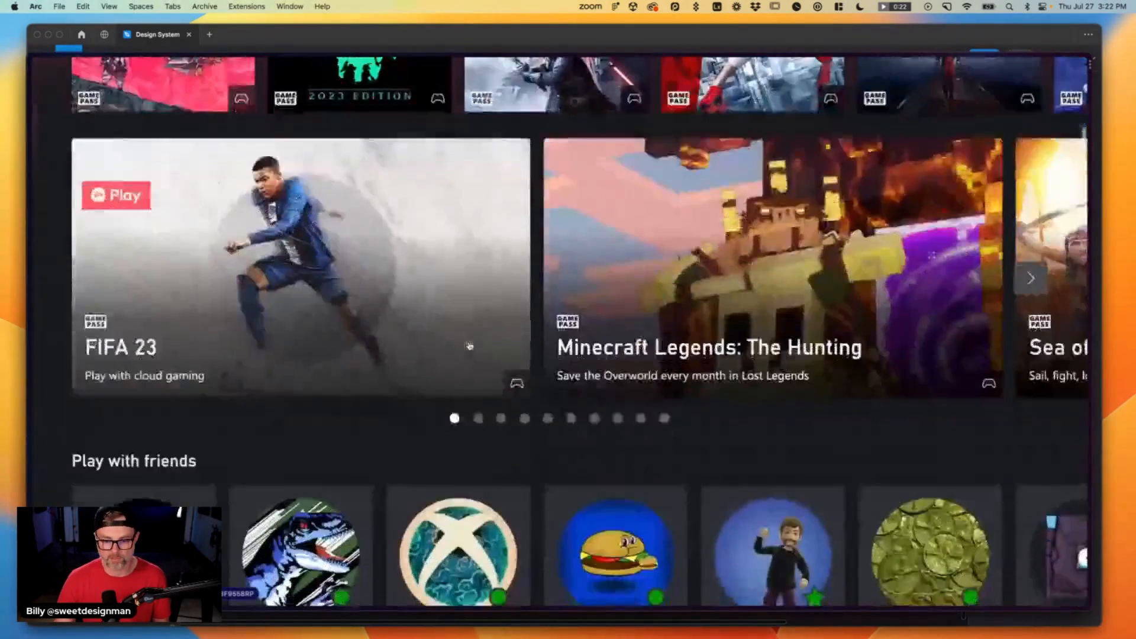
{"action": "scroll", "coordinate": [621, 355], "scroll_direction": "right", "scroll_amount": 5}
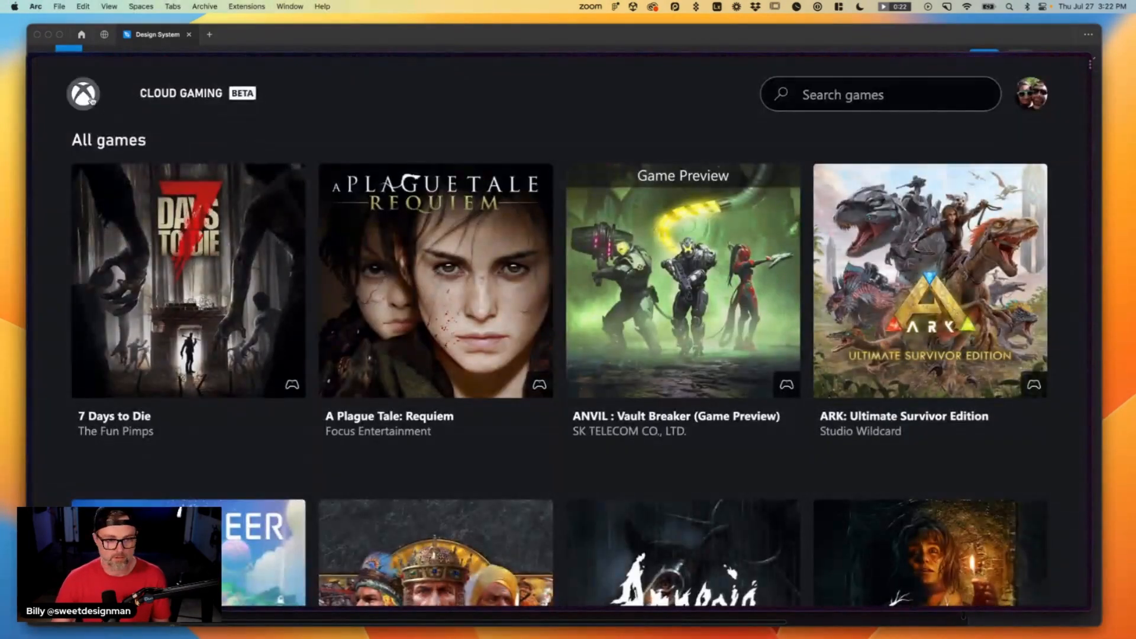
{"action": "left_click", "coordinate": [92, 101]}
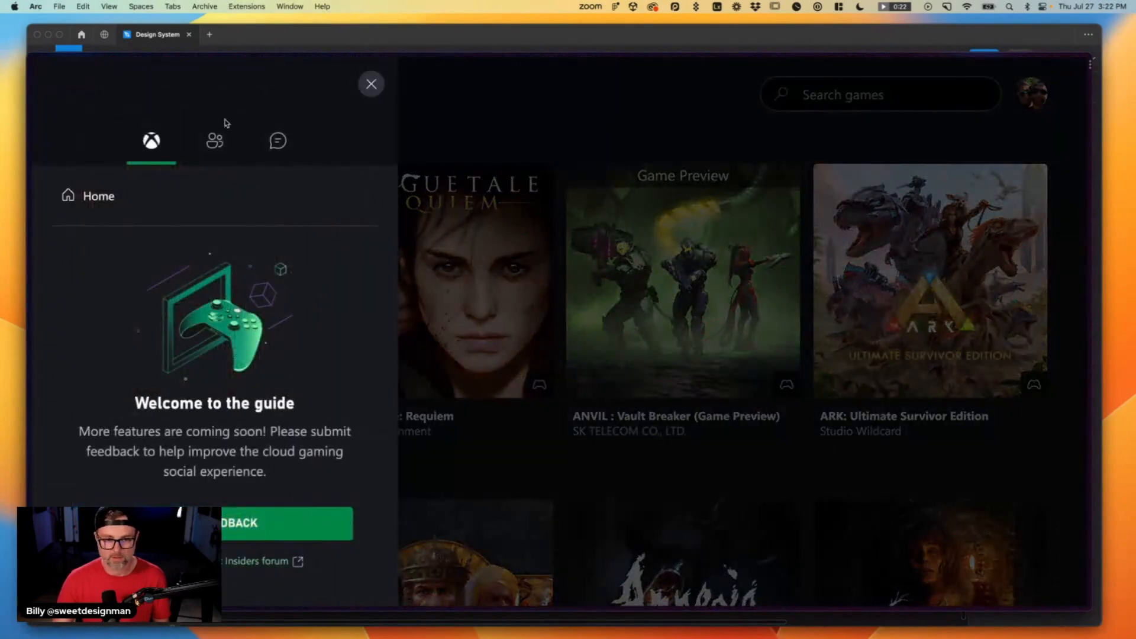
{"action": "left_click", "coordinate": [83, 201]}
Capture the last friend profile card in its hover state together with the Halo Infinite card in the Play with friends row.
{"action": "scroll", "coordinate": [706, 407], "scroll_direction": "down", "scroll_amount": 8}
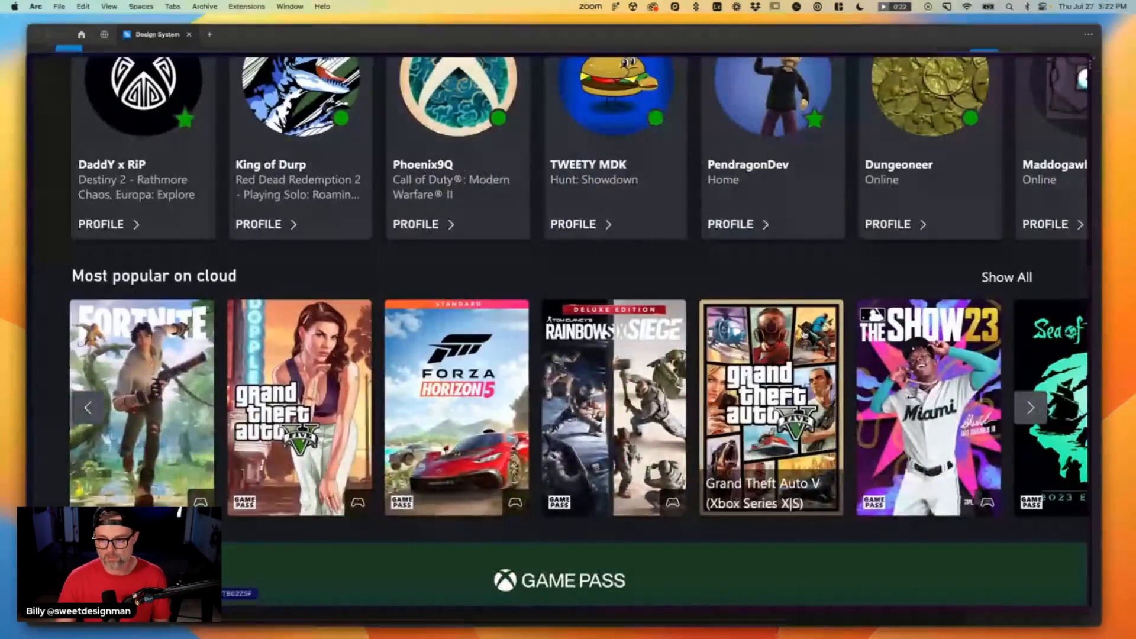
{"action": "scroll", "coordinate": [807, 332], "scroll_direction": "up", "scroll_amount": 3}
{"action": "scroll", "coordinate": [850, 285], "scroll_direction": "right", "scroll_amount": 2}
{"action": "scroll", "coordinate": [850, 285], "scroll_direction": "right", "scroll_amount": 2}
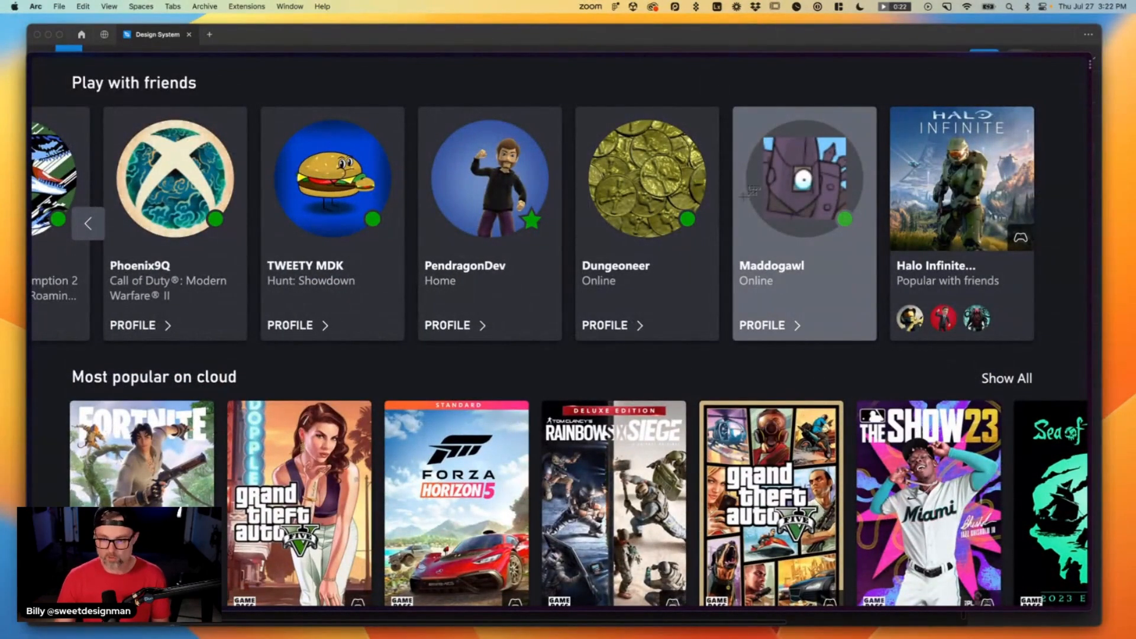
{"action": "left_click_drag", "start_coordinate": [726, 89], "coordinate": [1048, 352]}
Paste the friend profile and Halo Infinite capture on the Cards page in Figma and place it below the FIFA 23 card.
{"action": "key", "text": "super+Tab"}
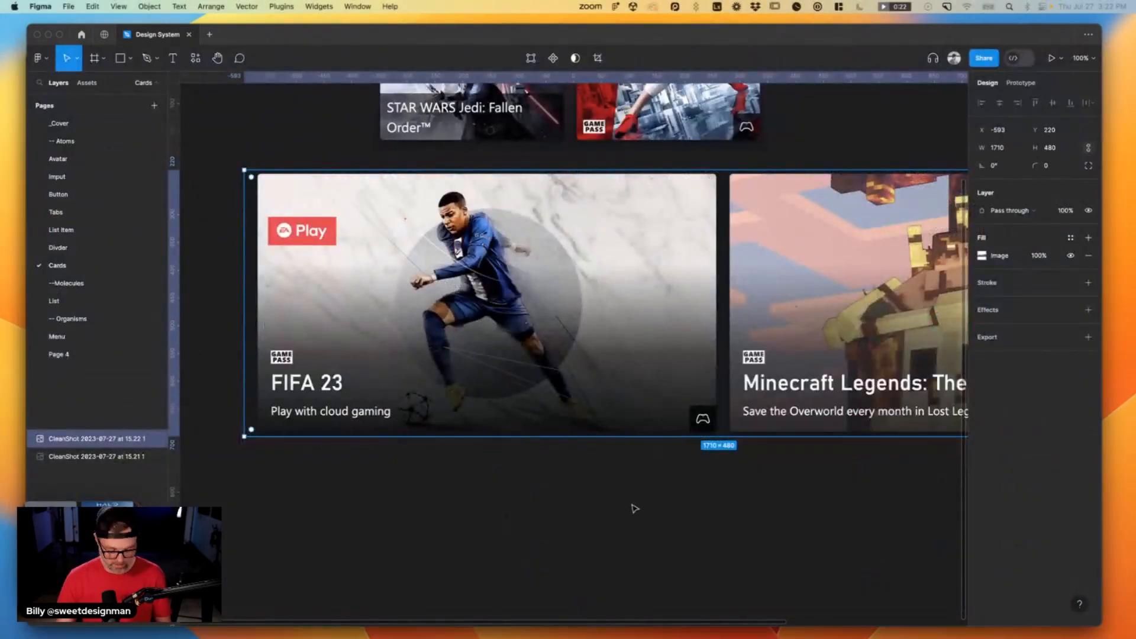
{"action": "left_click", "coordinate": [633, 508]}
{"action": "key", "text": "super+v"}
{"action": "key", "text": "super+z"}
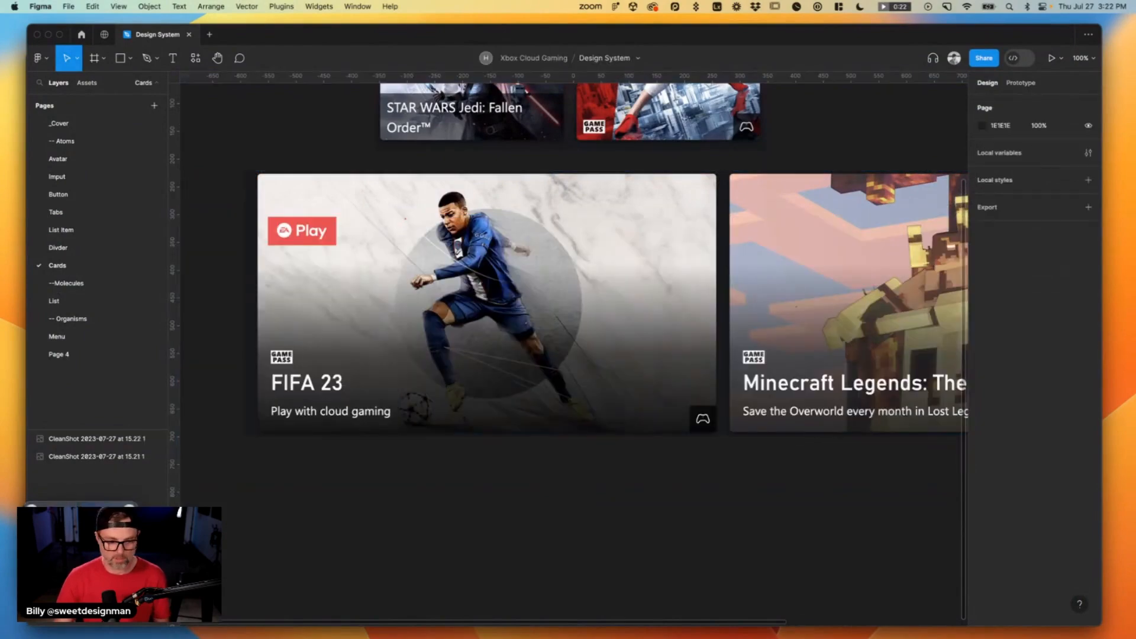
{"action": "key", "text": "super+v"}
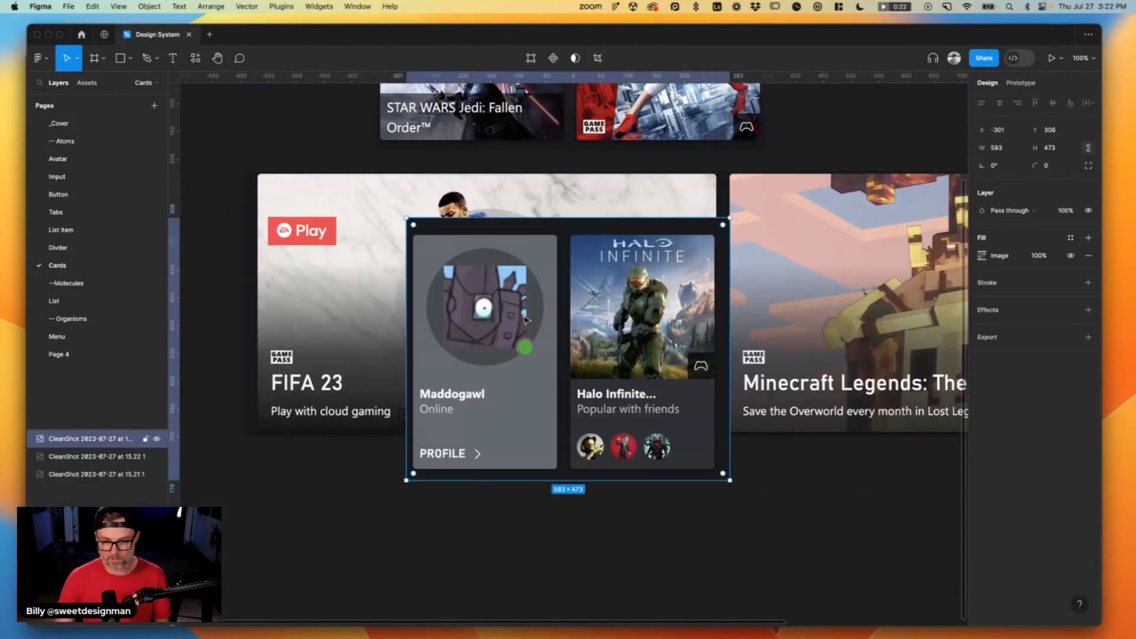
{"action": "left_click_drag", "start_coordinate": [522, 304], "coordinate": [430, 558]}
In the browser, capture the hovered Forza Horizon 5 card with Rainbow Six Siege, and the hovered The Wandering Village card.
{"action": "key", "text": "super+Tab"}
{"action": "scroll", "coordinate": [537, 366], "scroll_direction": "down", "scroll_amount": 3}
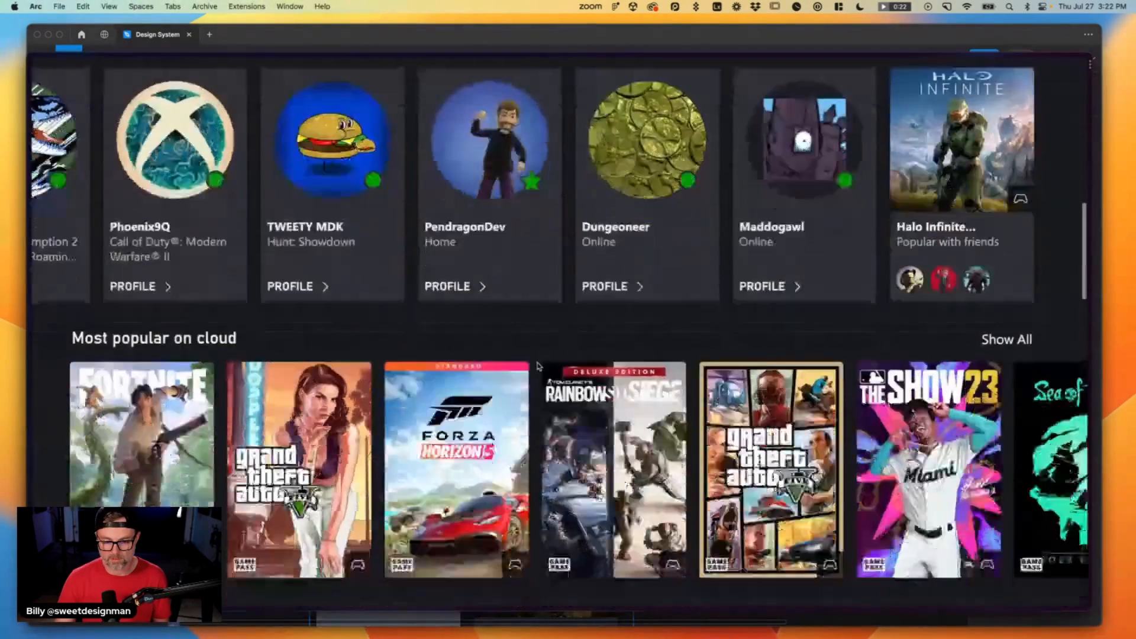
{"action": "scroll", "coordinate": [497, 385], "scroll_direction": "up", "scroll_amount": 8}
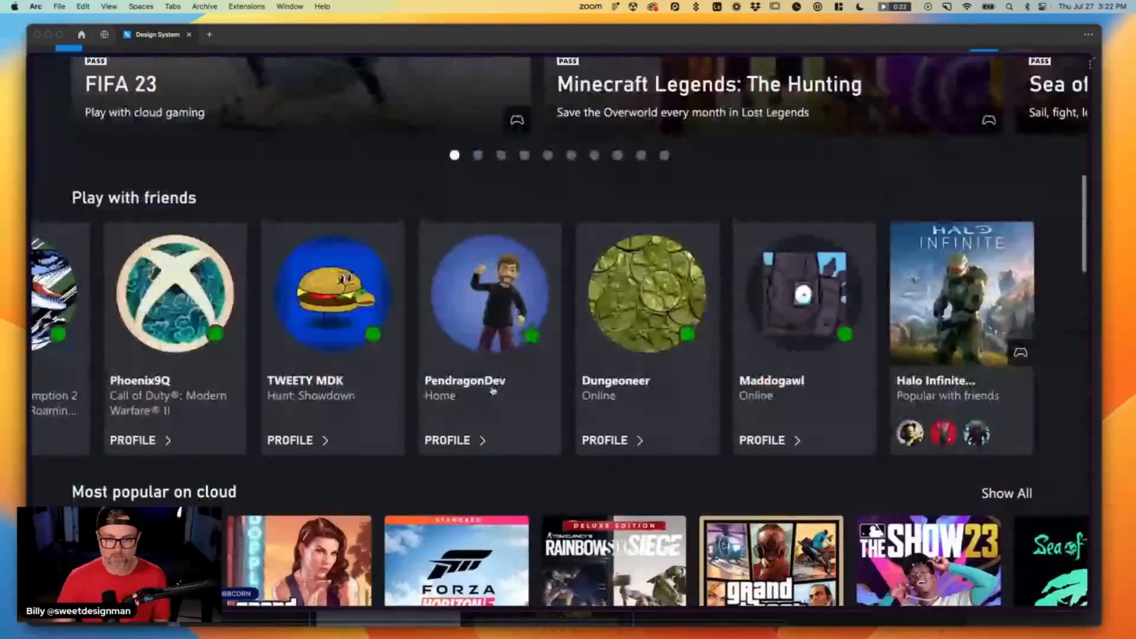
{"action": "scroll", "coordinate": [492, 391], "scroll_direction": "down", "scroll_amount": 10}
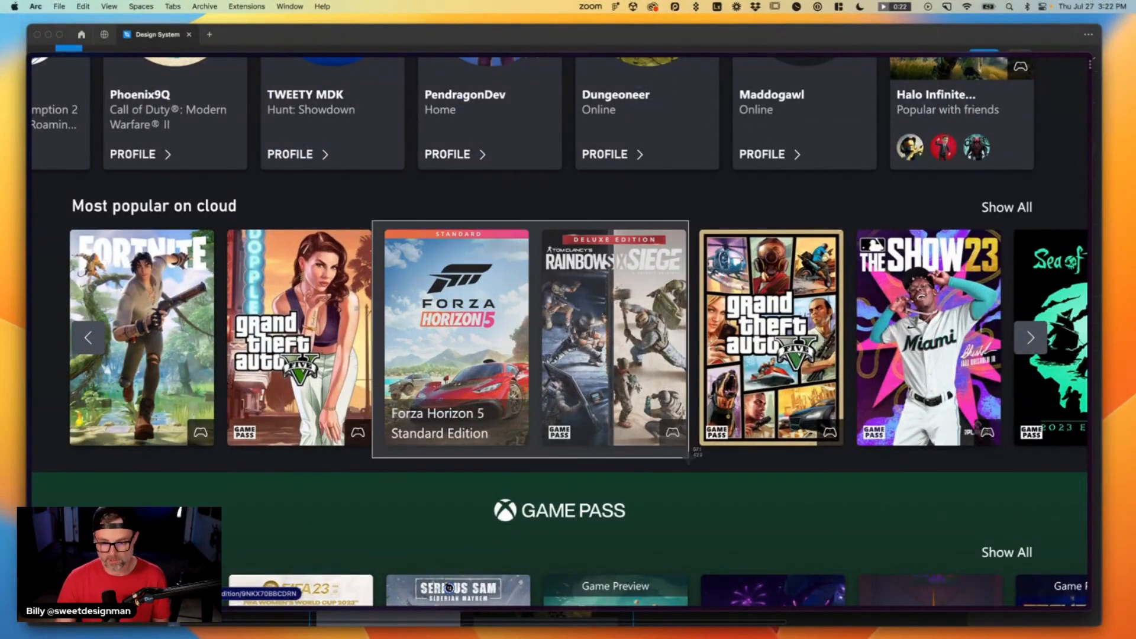
{"action": "scroll", "coordinate": [669, 467], "scroll_direction": "down", "scroll_amount": 5}
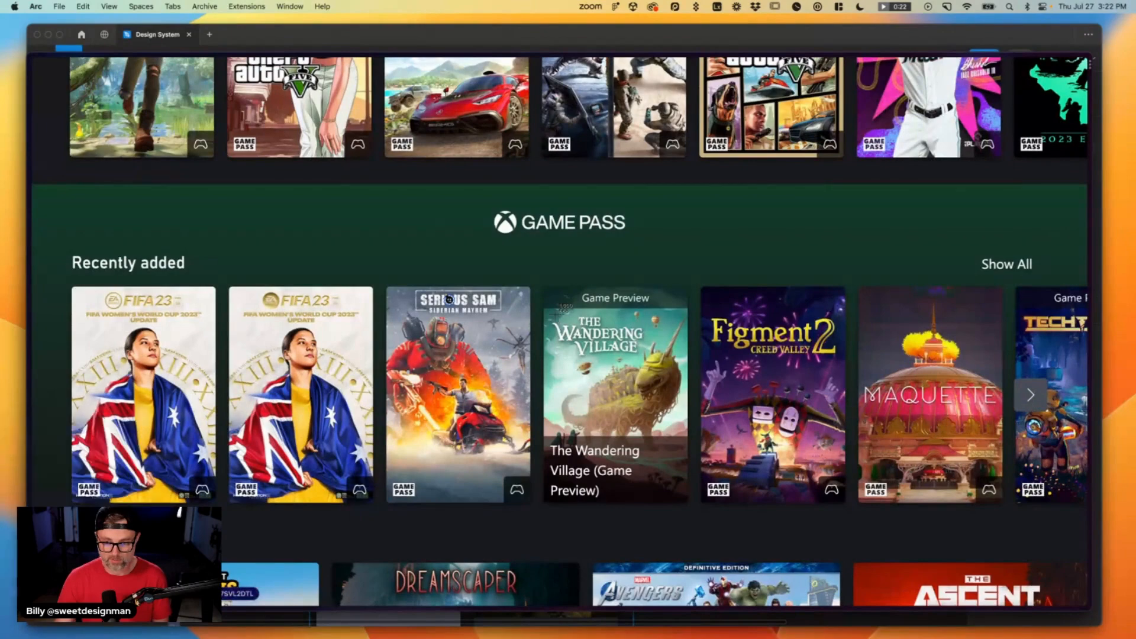
{"action": "left_click_drag", "start_coordinate": [695, 507], "coordinate": [695, 508]}
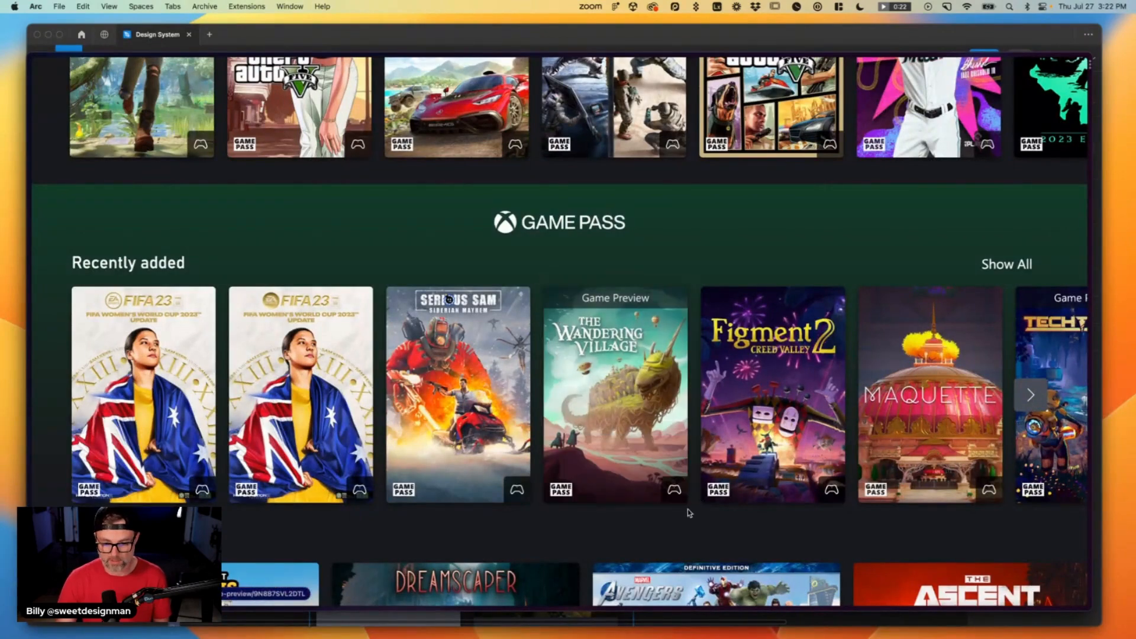
{"action": "scroll", "coordinate": [686, 510], "scroll_direction": "down", "scroll_amount": 5}
Copy the latest capture, The Wandering Village, and paste it beside the Halo Infinite card on the Cards page in Figma.
{"action": "key", "text": "super+Tab"}
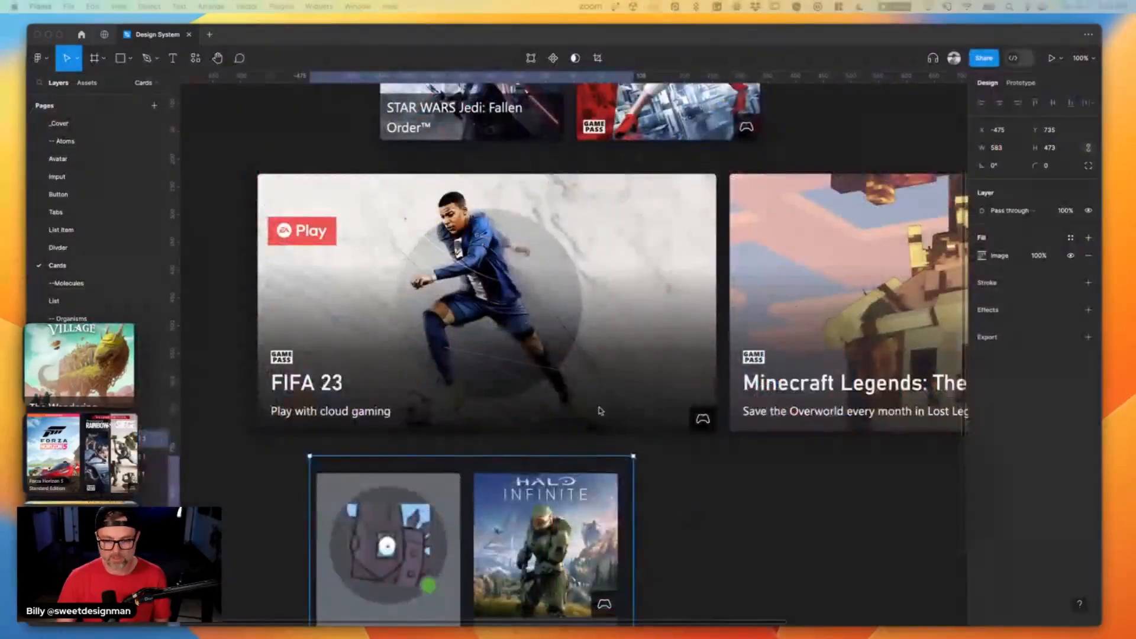
{"action": "scroll", "coordinate": [722, 547], "scroll_direction": "down", "scroll_amount": 5}
{"action": "mouse_move", "coordinate": [94, 374]}
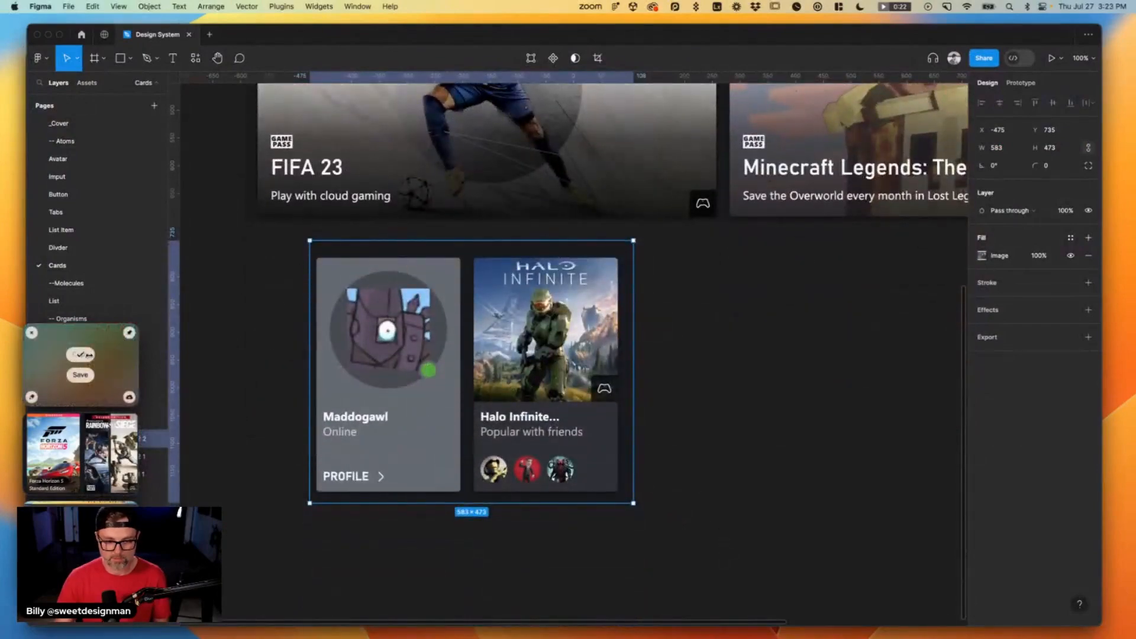
{"action": "left_click", "coordinate": [76, 355]}
{"action": "left_click", "coordinate": [730, 398]}
{"action": "key", "text": "super+v"}
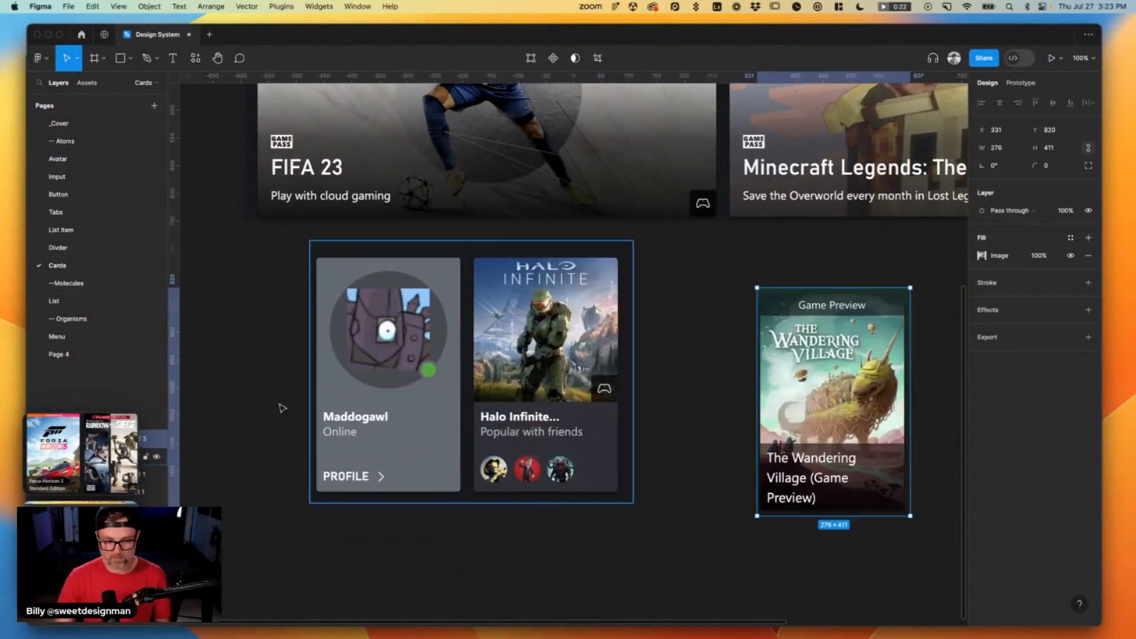
Paste the Forza Horizon 5 and Rainbow Six Siege capture and place it beside The Wandering Village card.
{"action": "left_click", "coordinate": [634, 533]}
{"action": "scroll", "coordinate": [631, 533], "scroll_direction": "right", "scroll_amount": 4}
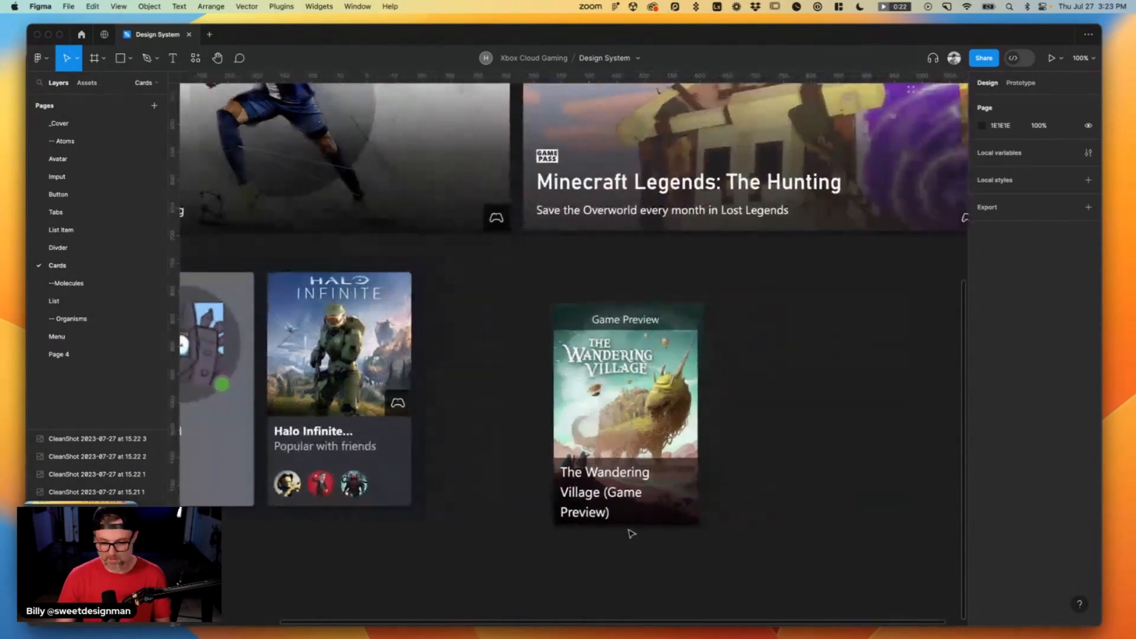
{"action": "key", "text": "super+v"}
{"action": "left_click_drag", "start_coordinate": [537, 389], "coordinate": [866, 441]}
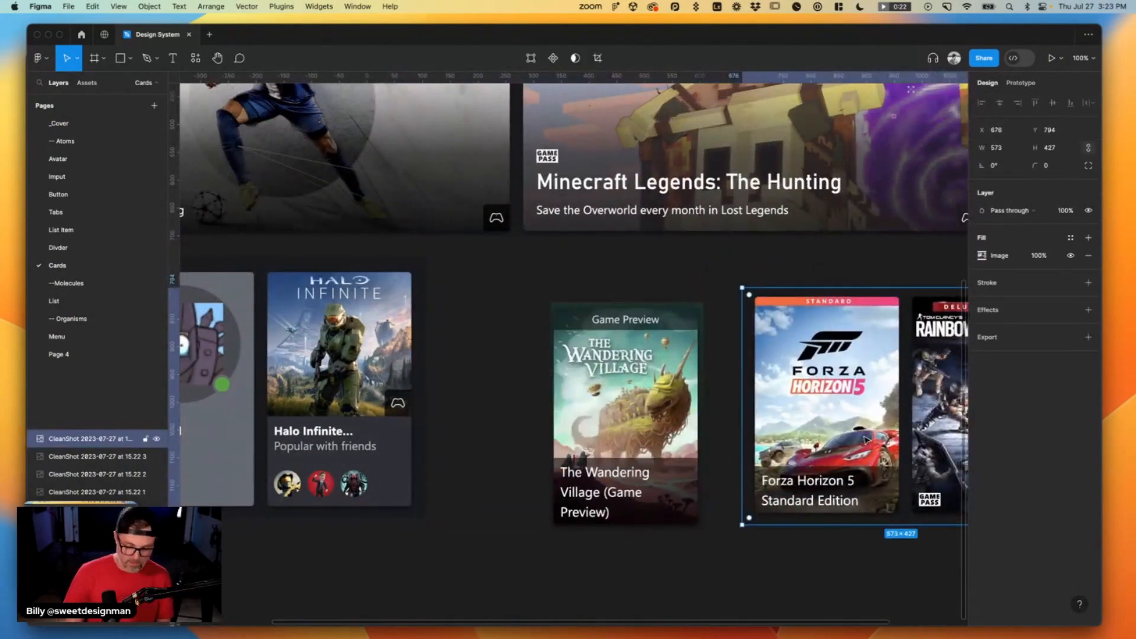
{"action": "key", "text": "super+minus"}
{"action": "scroll", "coordinate": [749, 260], "scroll_direction": "up", "scroll_amount": 3}
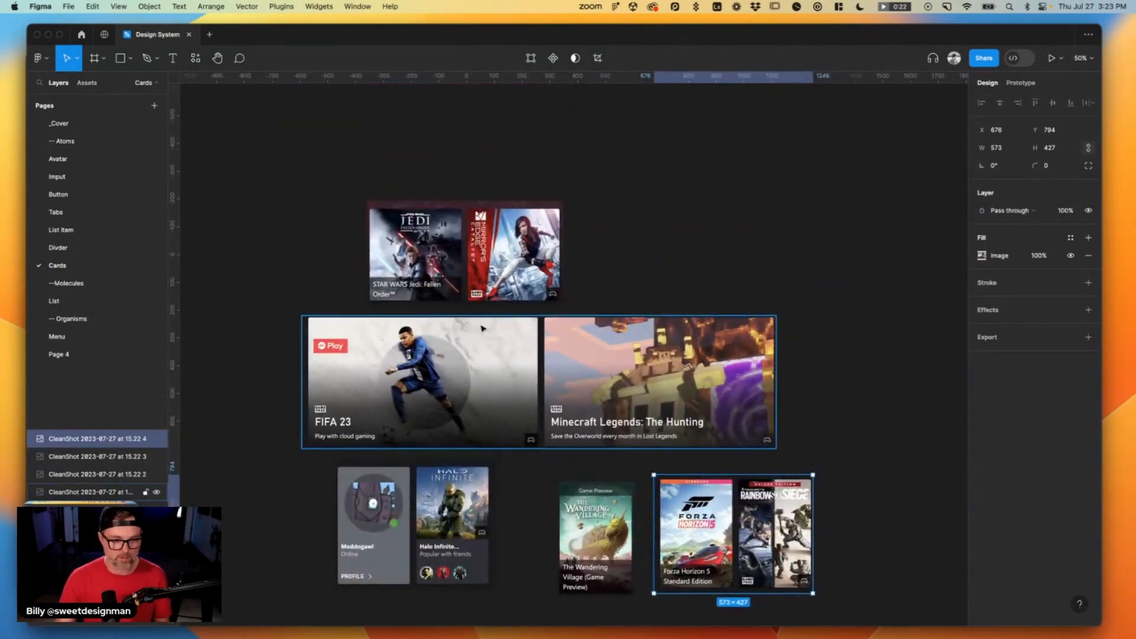
Copy the sticky note from the Divider page and paste it below the card captures on the Cards page.
{"action": "left_click", "coordinate": [58, 248]}
{"action": "left_click", "coordinate": [265, 328]}
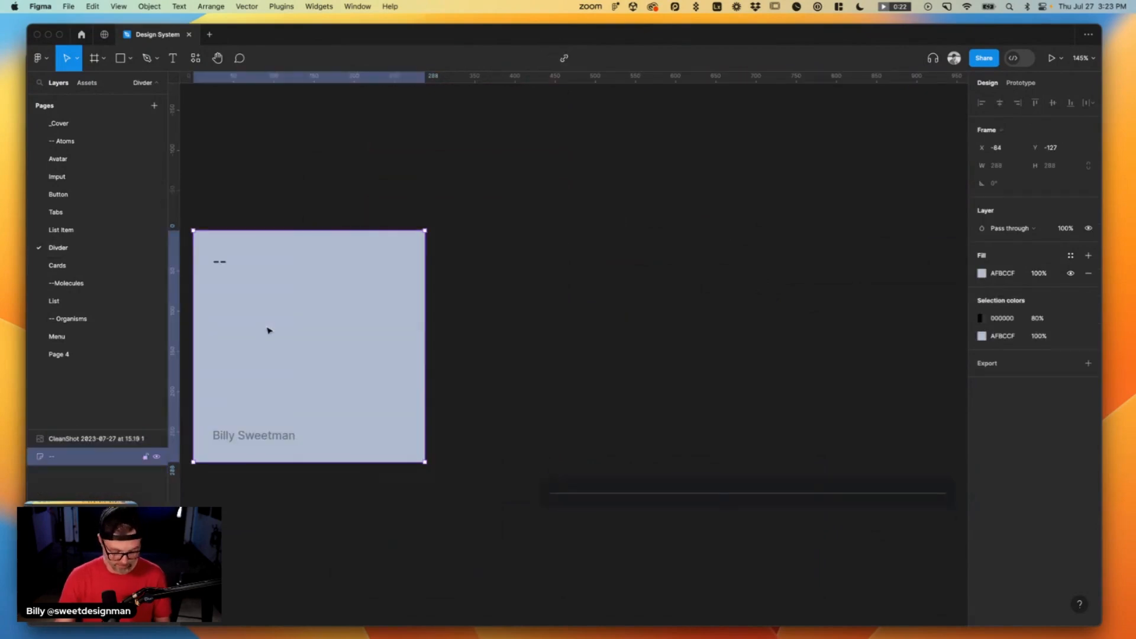
{"action": "left_click", "coordinate": [57, 265]}
{"action": "left_click", "coordinate": [550, 456]}
{"action": "scroll", "coordinate": [574, 456], "scroll_direction": "down", "scroll_amount": 2}
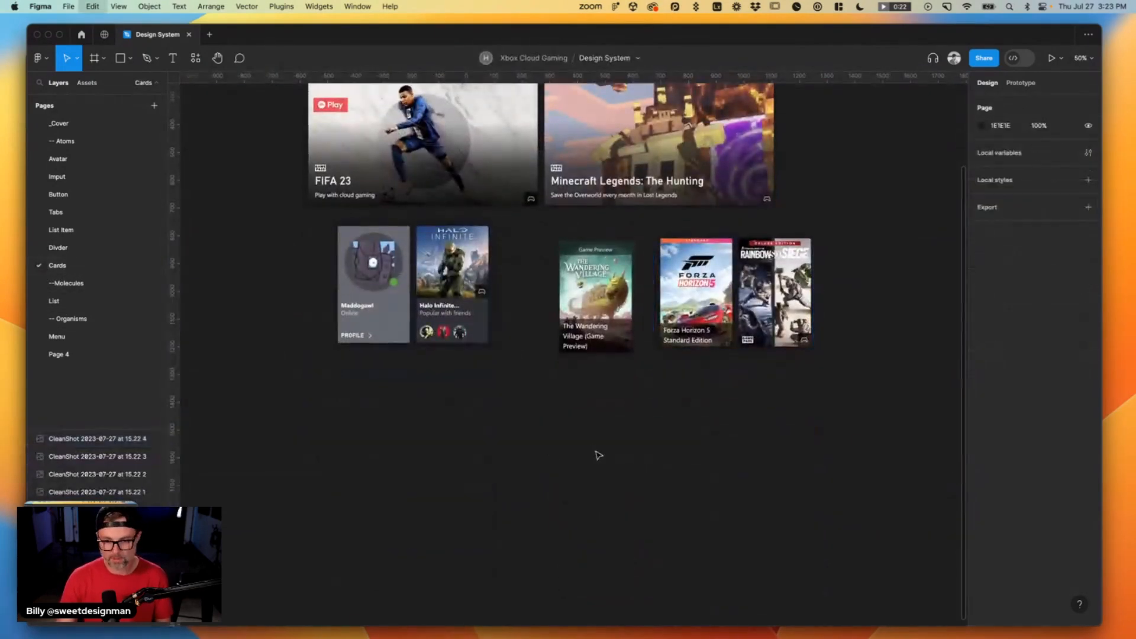
{"action": "key", "text": "super+v"}
{"action": "left_click_drag", "start_coordinate": [589, 380], "coordinate": [539, 414]}
Set the sticky note's text to "Game preview banner" and move it directly under The Wandering Village card.
{"action": "double_click", "coordinate": [530, 379]}
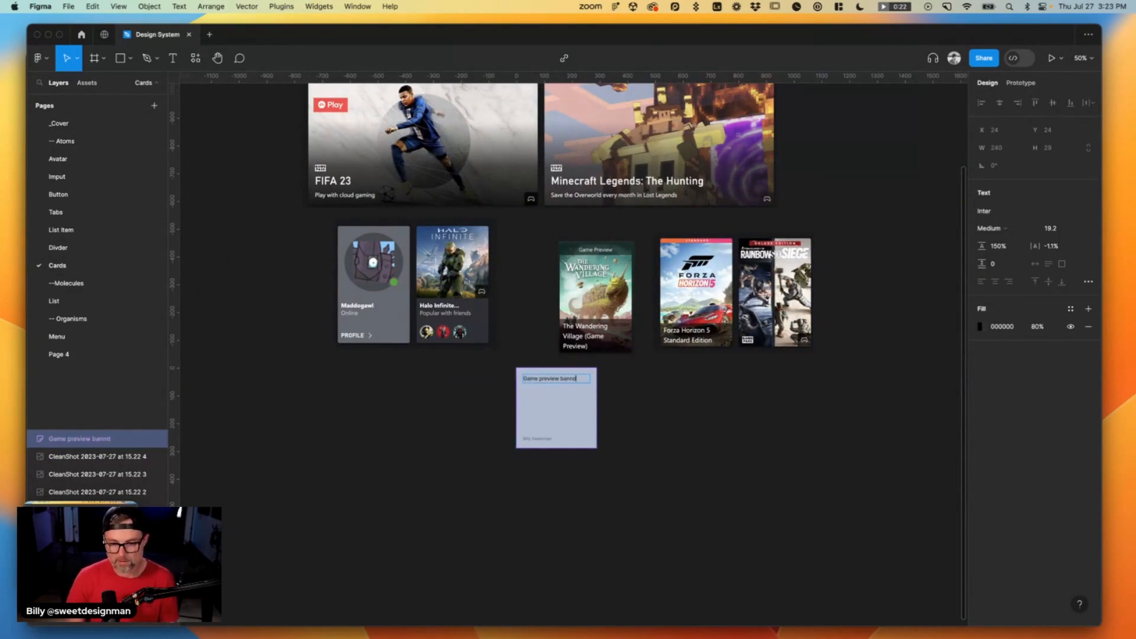
{"action": "left_click", "coordinate": [672, 424]}
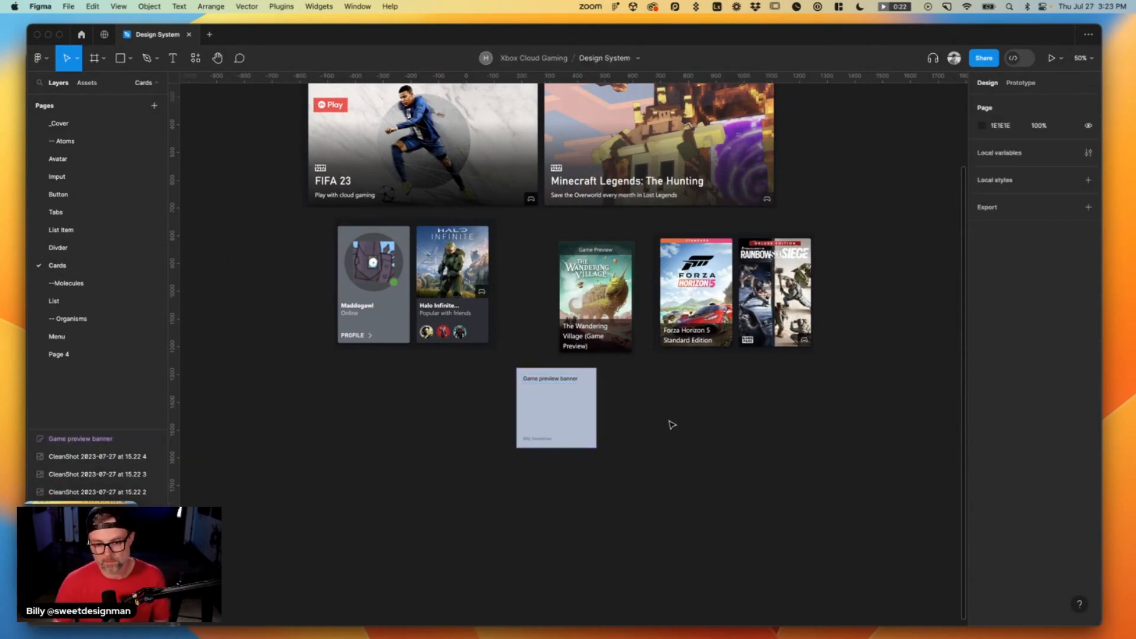
{"action": "left_click_drag", "start_coordinate": [572, 403], "coordinate": [595, 397]}
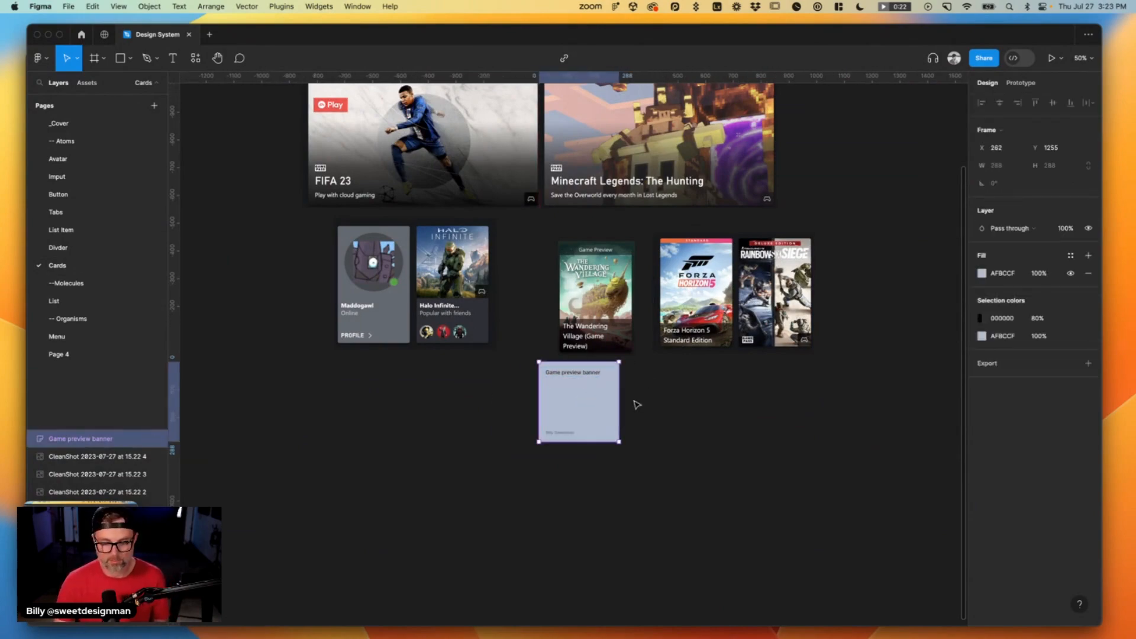
Capture the eight Genres tiles in the browser and paste them below the sticky note on the Cards page in Figma.
{"action": "key", "text": "super+Tab"}
{"action": "scroll", "coordinate": [634, 435], "scroll_direction": "down", "scroll_amount": 5}
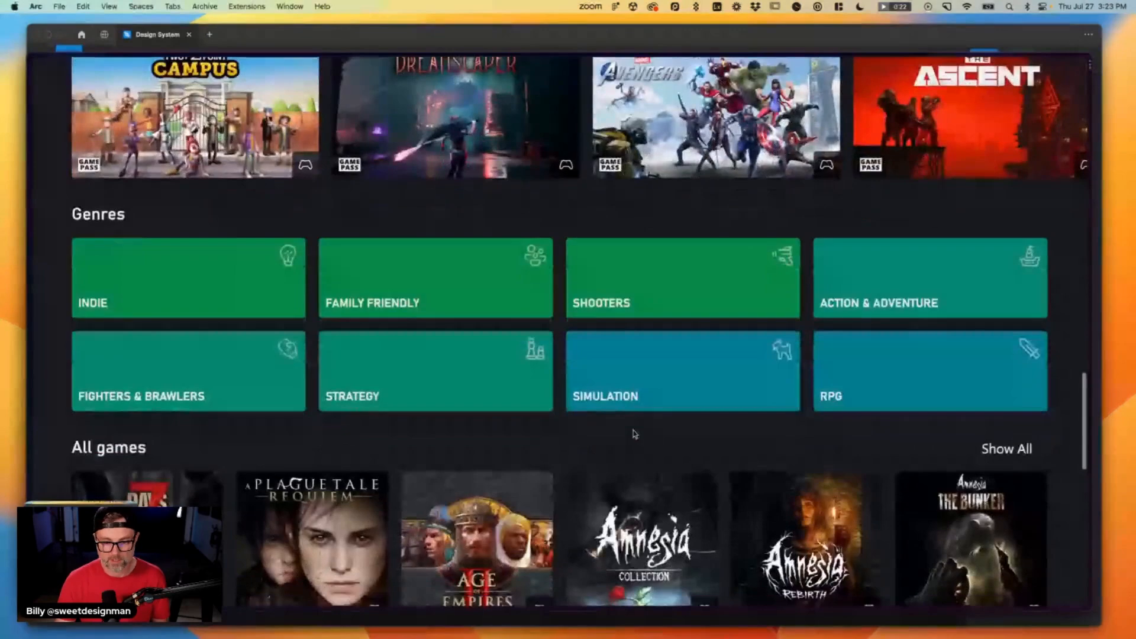
{"action": "key", "text": "super+shift+4"}
{"action": "left_click_drag", "start_coordinate": [53, 238], "coordinate": [1056, 424]}
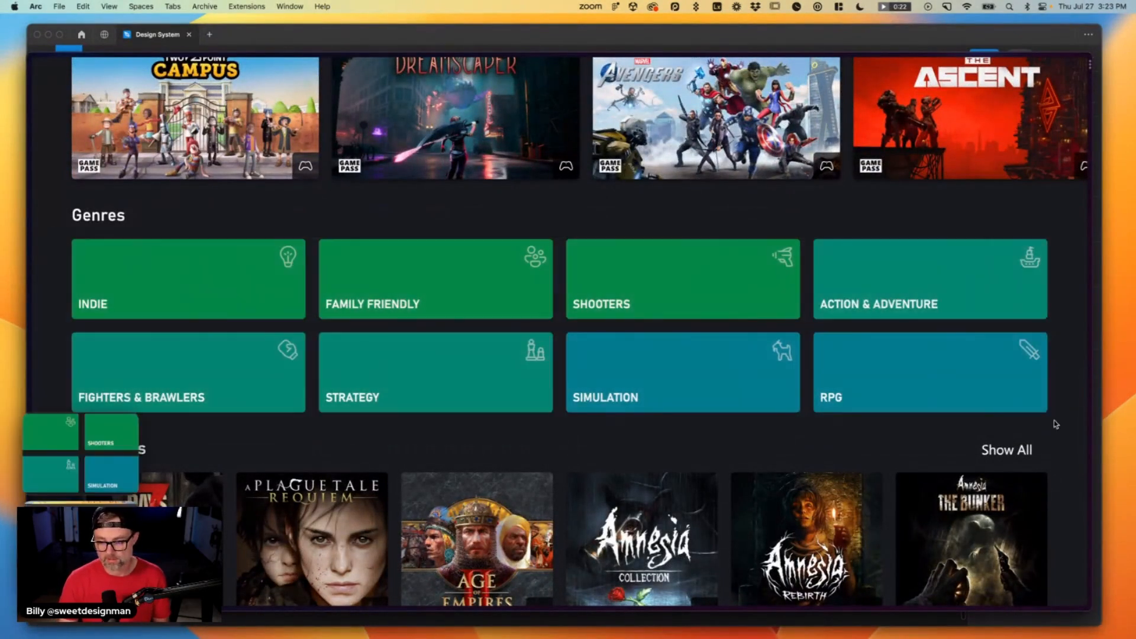
{"action": "key", "text": "super+Tab"}
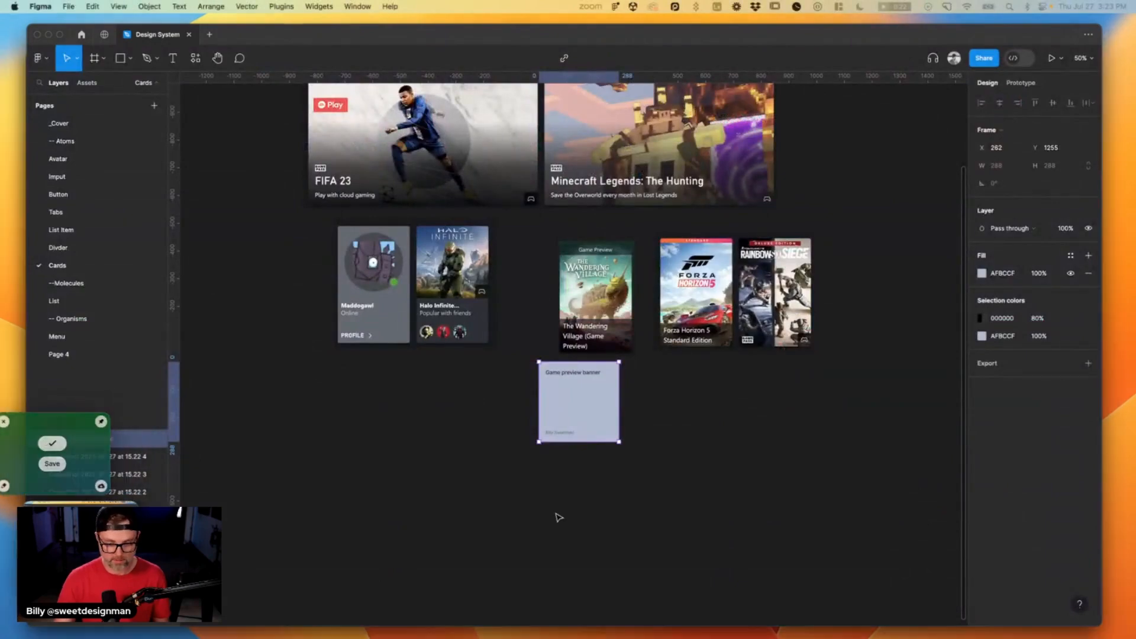
{"action": "key", "text": "super+v"}
{"action": "left_click_drag", "start_coordinate": [462, 361], "coordinate": [487, 519]}
Switch to the browser and examine the remaining home page sections and how the Recently added carousel moves sideways.
{"action": "key", "text": "super+Tab"}
{"action": "scroll", "coordinate": [487, 518], "scroll_direction": "down", "scroll_amount": 3}
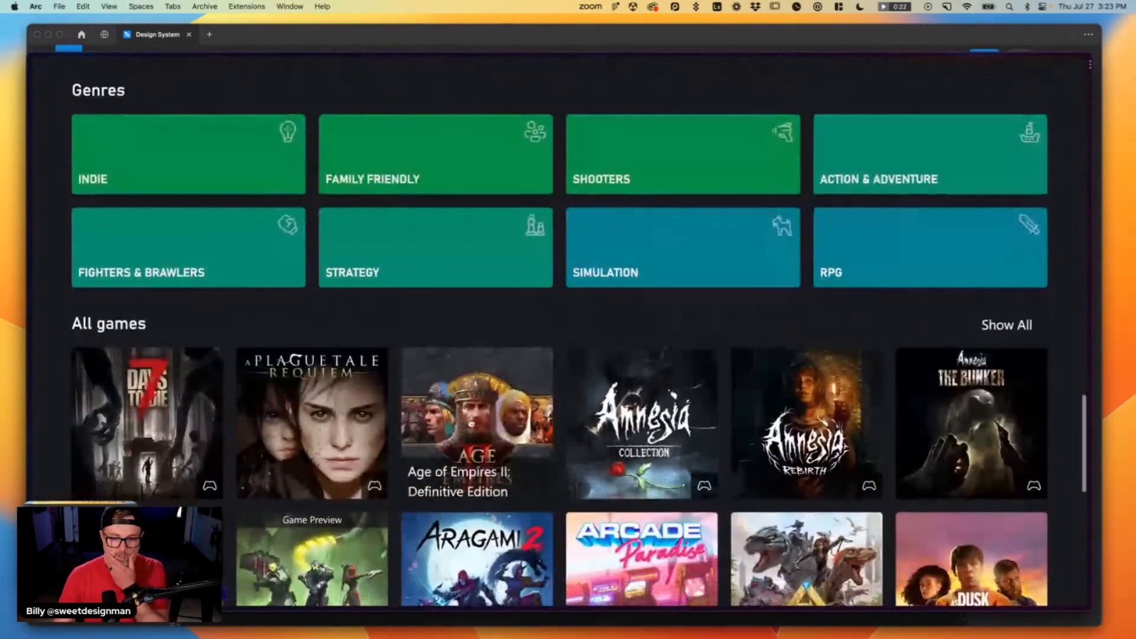
{"action": "scroll", "coordinate": [471, 418], "scroll_direction": "down", "scroll_amount": 10}
{"action": "scroll", "coordinate": [467, 414], "scroll_direction": "up", "scroll_amount": 1}
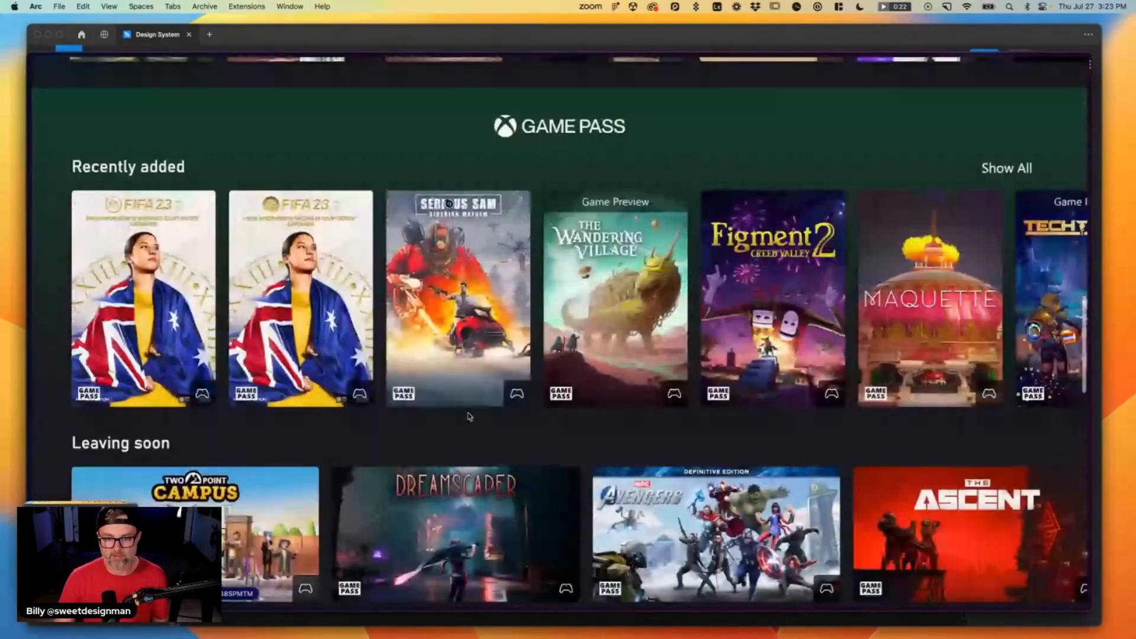
{"action": "scroll", "coordinate": [474, 318], "scroll_direction": "right", "scroll_amount": 2}
{"action": "scroll", "coordinate": [461, 328], "scroll_direction": "left", "scroll_amount": 3}
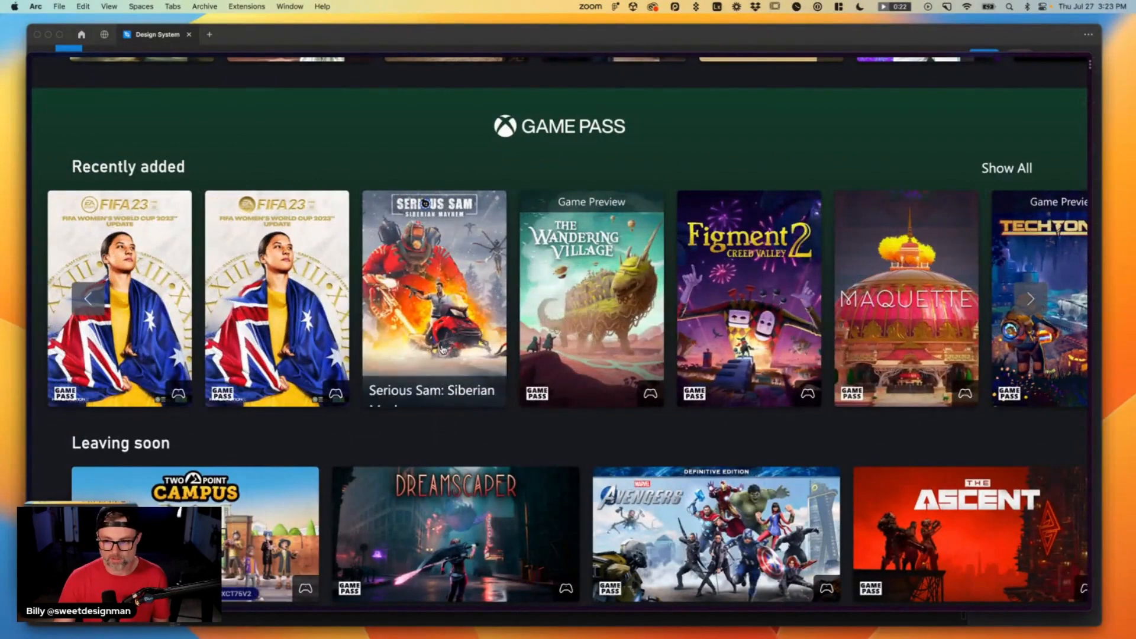
{"action": "scroll", "coordinate": [541, 332], "scroll_direction": "left", "scroll_amount": 1}
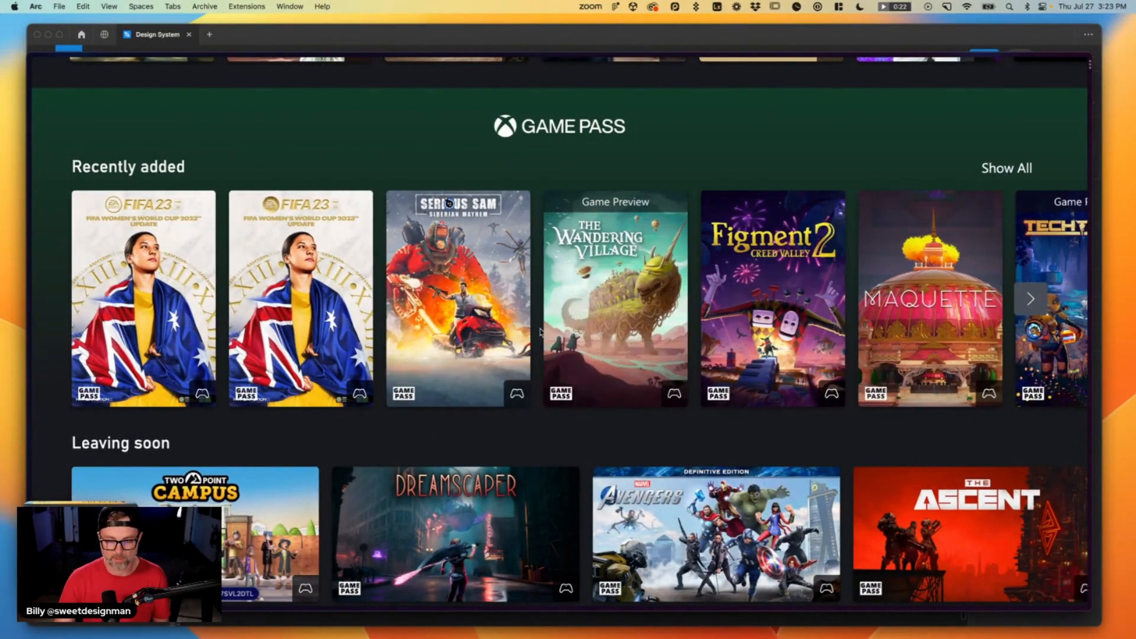
Capture the whole Jump back in row with its heading, next arrow and hovered Star Wars Jedi card.
{"action": "scroll", "coordinate": [454, 307], "scroll_direction": "up", "scroll_amount": 10}
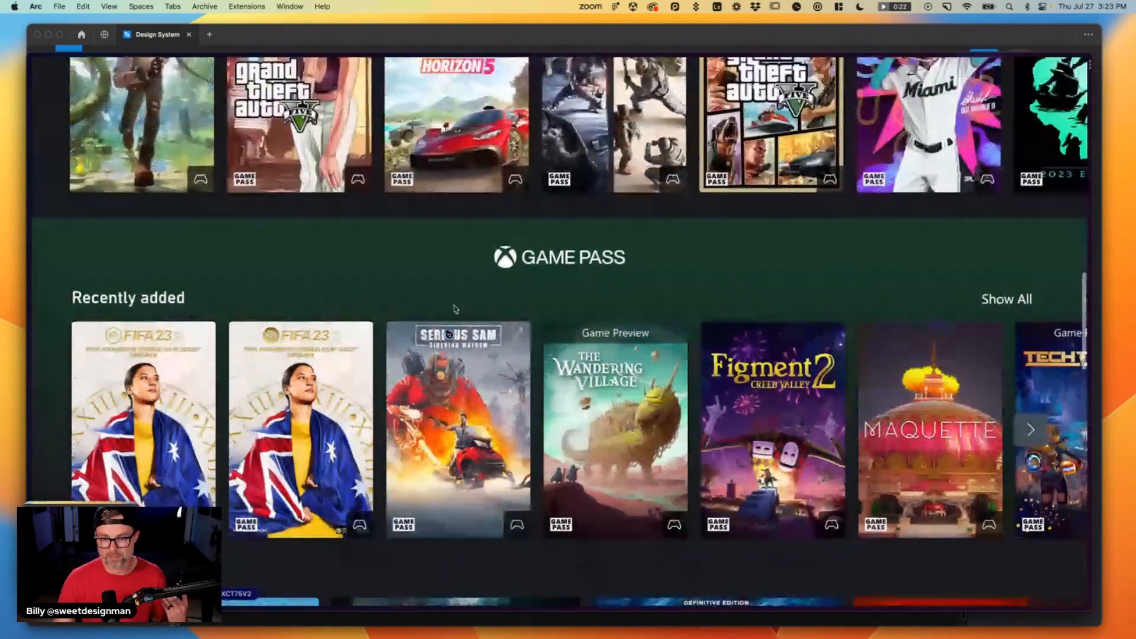
{"action": "scroll", "coordinate": [453, 314], "scroll_direction": "up", "scroll_amount": 6}
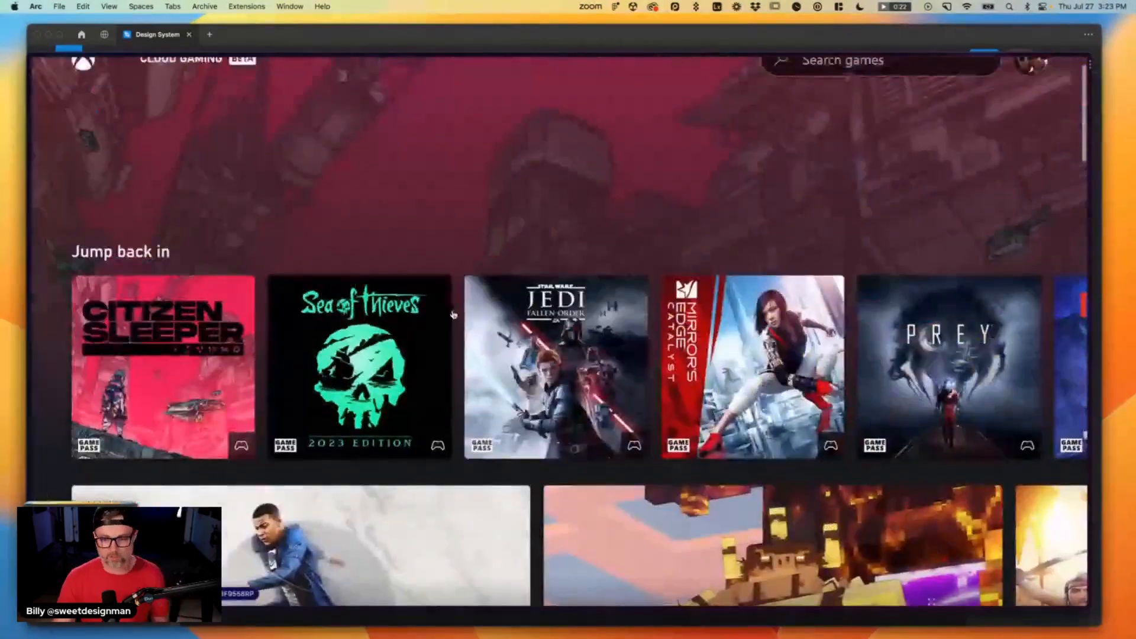
{"action": "scroll", "coordinate": [578, 301], "scroll_direction": "right", "scroll_amount": 2}
{"action": "scroll", "coordinate": [578, 300], "scroll_direction": "left", "scroll_amount": 2}
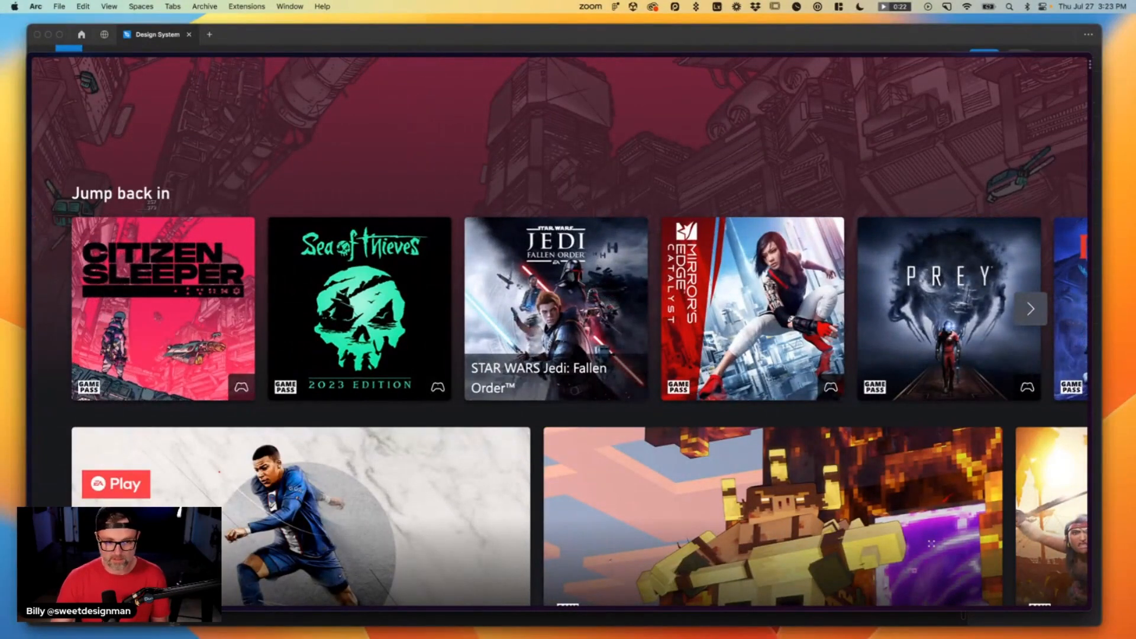
{"action": "left_click_drag", "start_coordinate": [58, 177], "coordinate": [1089, 419]}
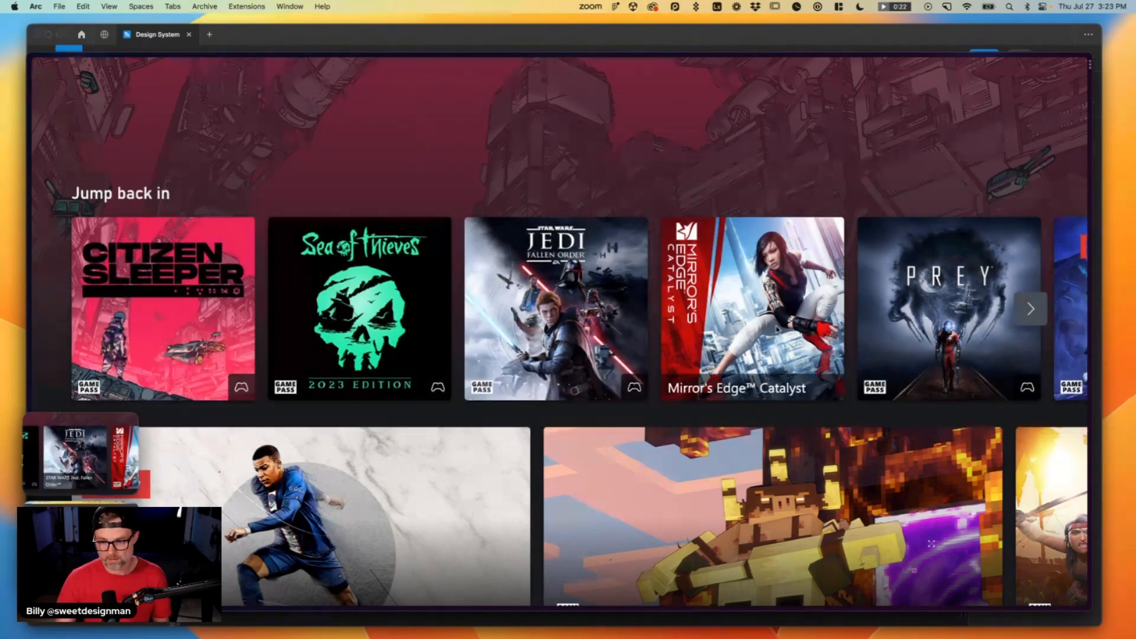
Advance the Jump back in carousel, capture the row with both arrows and Prey hovered, and return to Figma.
{"action": "scroll", "coordinate": [777, 329], "scroll_direction": "right", "scroll_amount": 3}
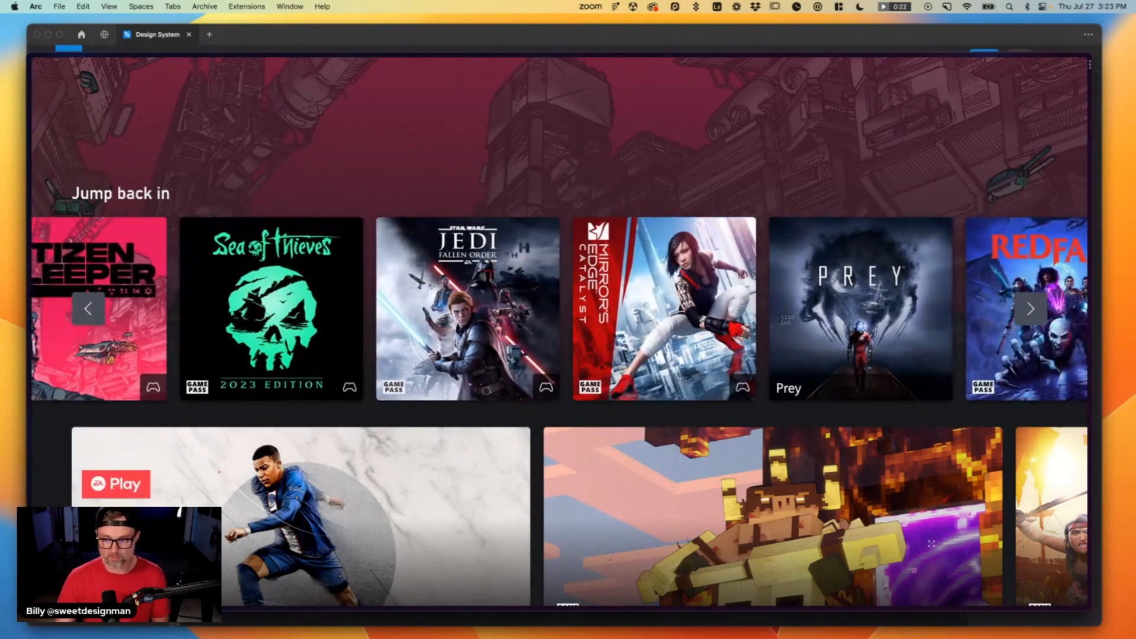
{"action": "left_click_drag", "start_coordinate": [52, 184], "coordinate": [1062, 410]}
{"action": "left_click", "coordinate": [879, 33]}
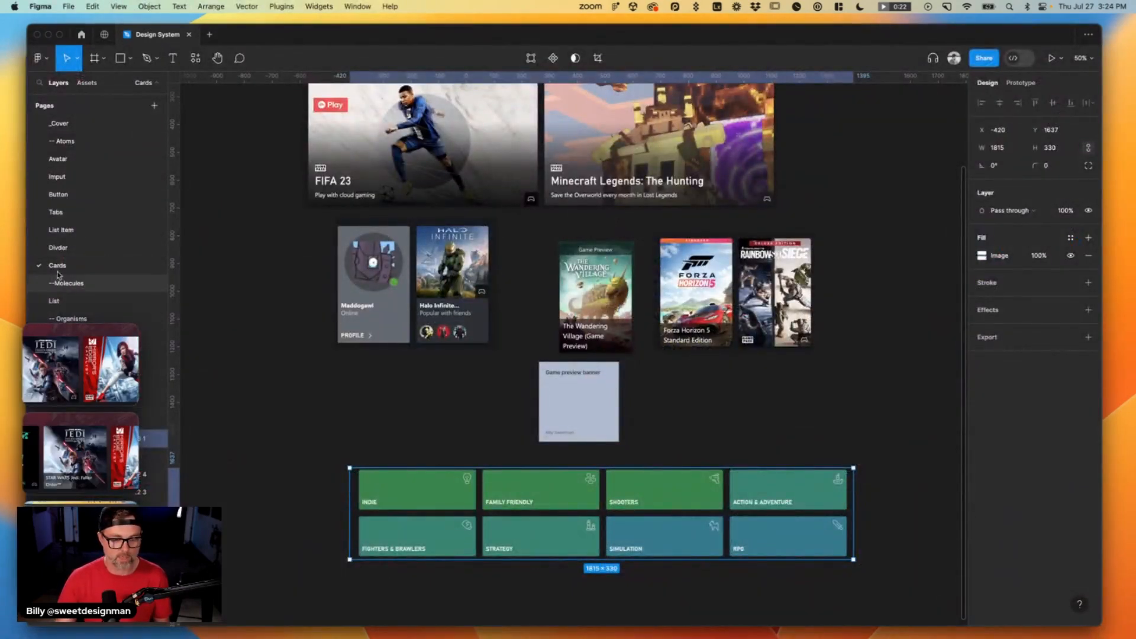
Add a new page directly under the Molecules divider and name it "Gallery".
{"action": "left_click", "coordinate": [153, 105]}
{"action": "left_click", "coordinate": [104, 266]}
{"action": "left_click", "coordinate": [63, 284]}
{"action": "left_click_drag", "start_coordinate": [64, 308], "coordinate": [65, 307]}
{"action": "double_click", "coordinate": [83, 304]}
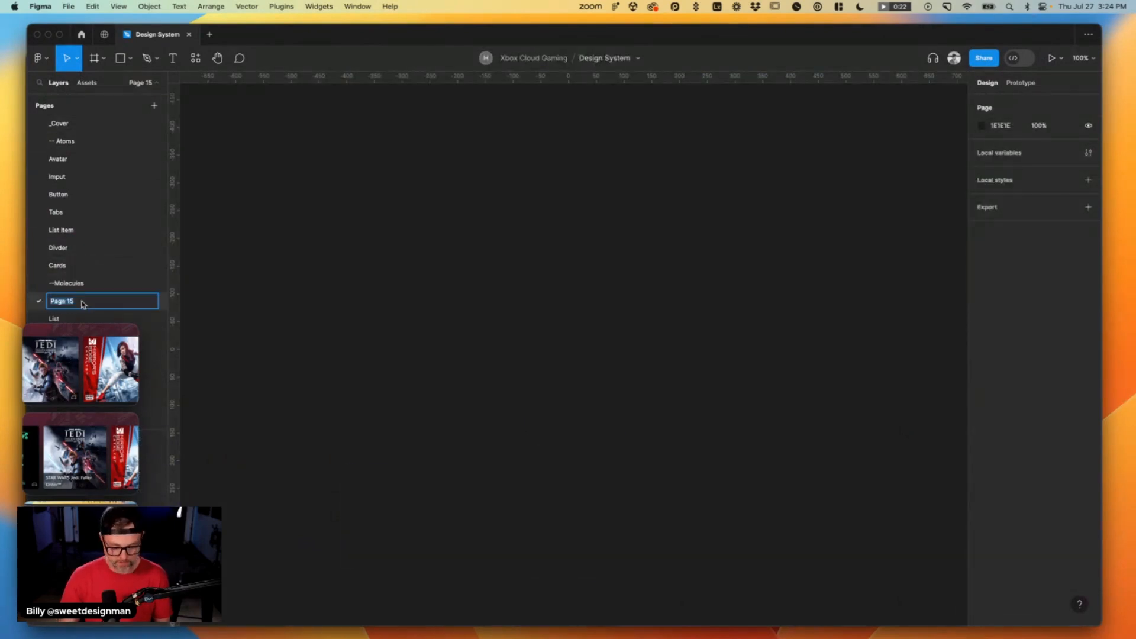
{"action": "type", "text": "Scroller"}
{"action": "key", "text": "Return"}
{"action": "double_click", "coordinate": [89, 303]}
{"action": "type", "text": "Gallery"}
{"action": "key", "text": "Return"}
Paste both Jump back in captures on the Gallery page and stack them one below the other.
{"action": "left_click", "coordinate": [80, 354]}
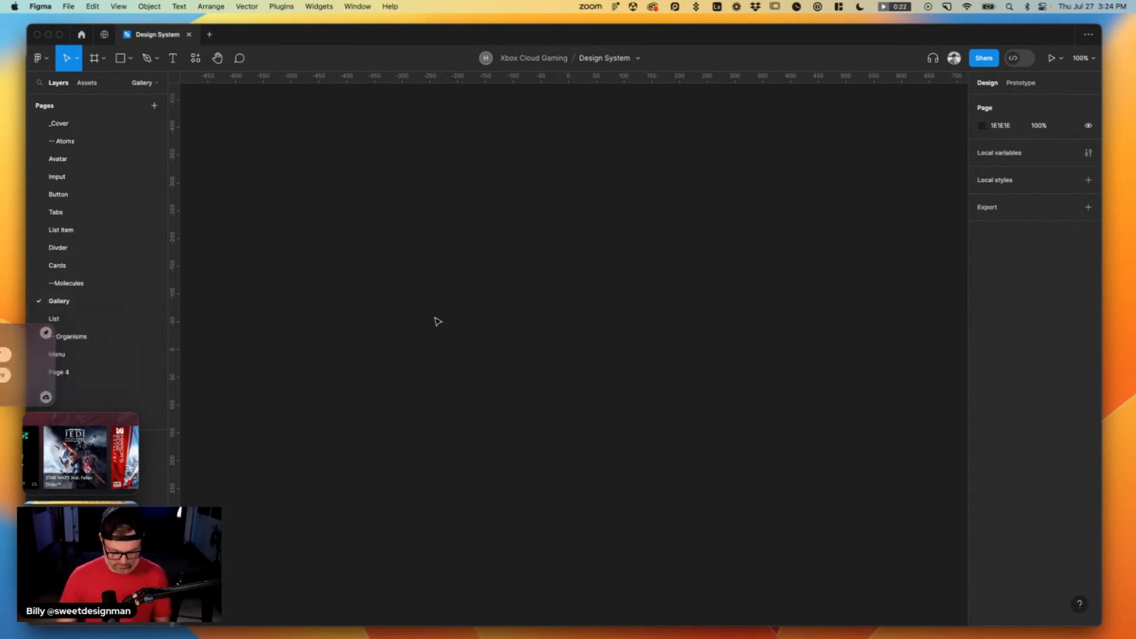
{"action": "key", "text": "super+v"}
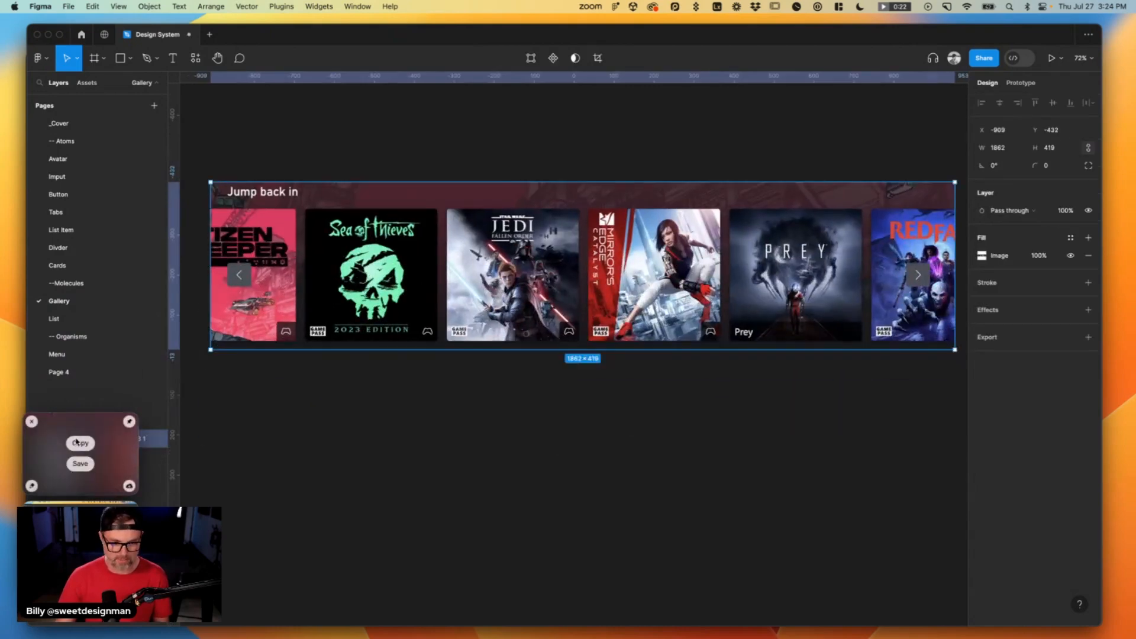
{"action": "left_click", "coordinate": [442, 435]}
{"action": "key", "text": "super+v"}
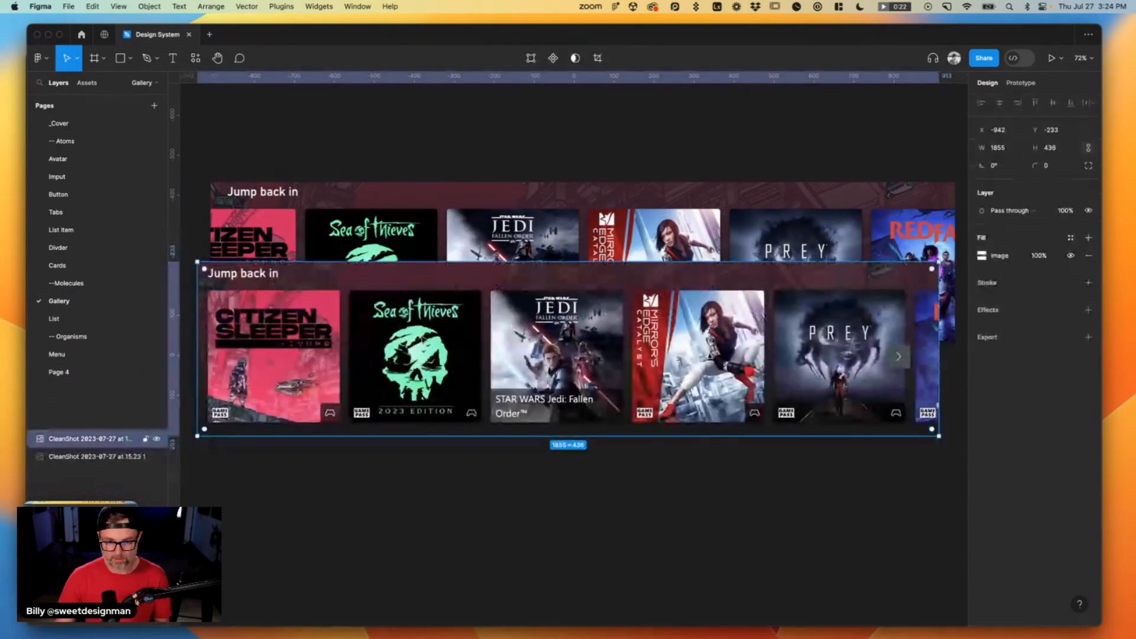
{"action": "left_click_drag", "start_coordinate": [496, 287], "coordinate": [510, 381]}
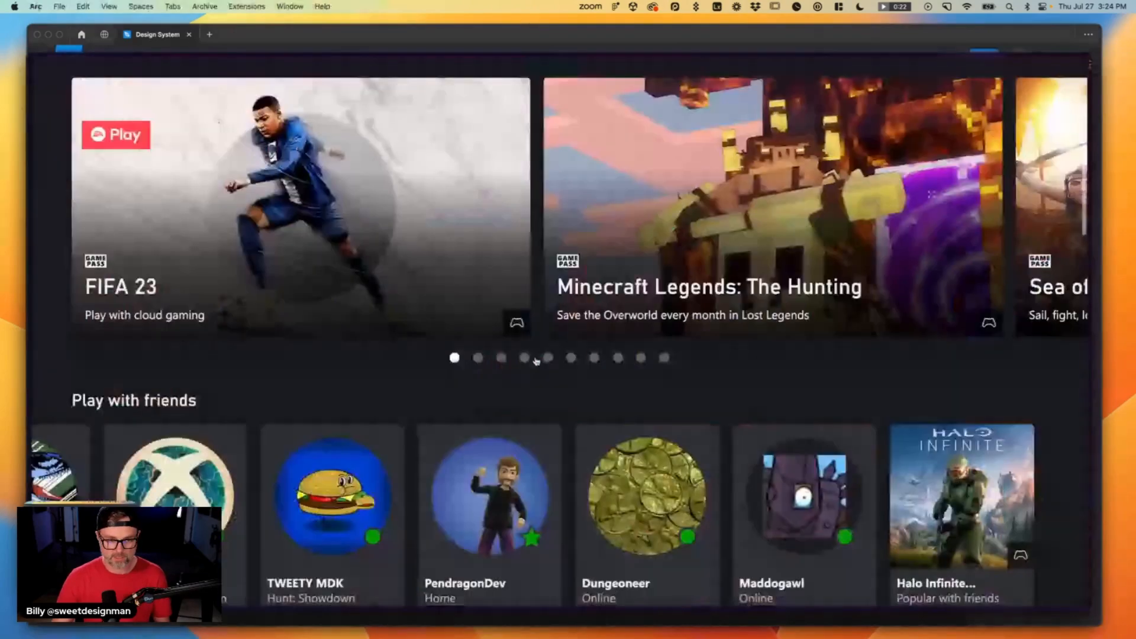
In the browser, capture the FIFA 23 and Minecraft Legends featured carousel with its dots, both with and without the next arrow.
{"action": "scroll", "coordinate": [536, 362], "scroll_direction": "up", "scroll_amount": 1}
{"action": "left_click_drag", "start_coordinate": [53, 81], "coordinate": [1083, 386]}
{"action": "key", "text": "super+shift+4"}
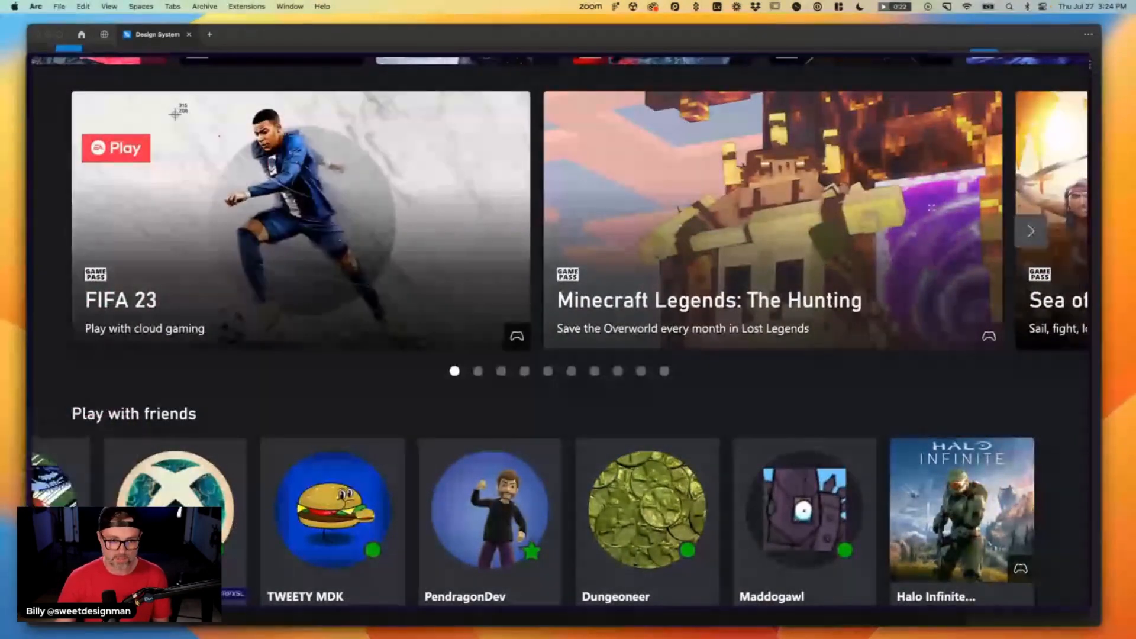
{"action": "left_click_drag", "start_coordinate": [66, 78], "coordinate": [1071, 388]}
{"action": "left_click", "coordinate": [478, 37]}
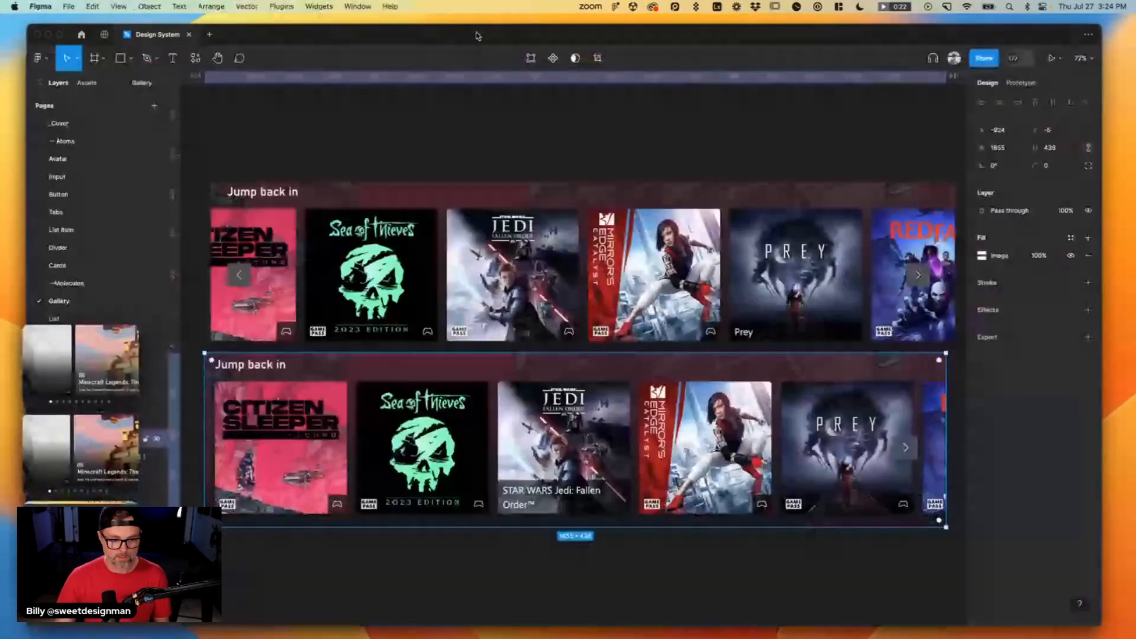
Paste the two featured carousel captures on the Gallery page, stacked below the Jump back in rows.
{"action": "scroll", "coordinate": [436, 390], "scroll_direction": "down", "scroll_amount": 3}
{"action": "left_click", "coordinate": [456, 456]}
{"action": "key", "text": "super+v"}
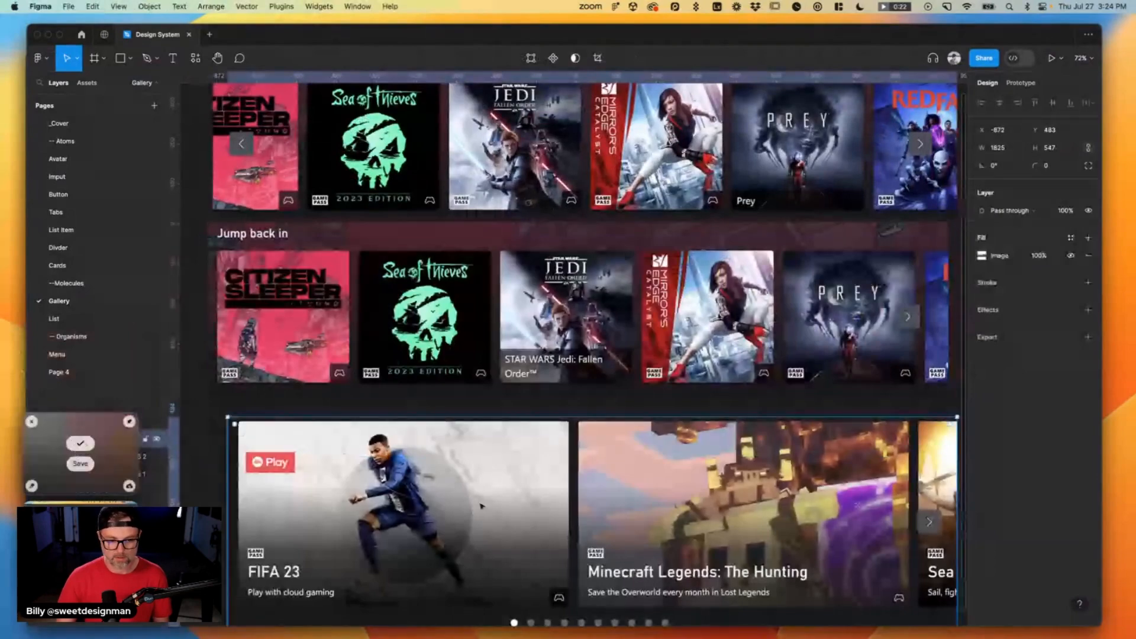
{"action": "left_click", "coordinate": [79, 445]}
{"action": "scroll", "coordinate": [482, 504], "scroll_direction": "down", "scroll_amount": 10}
{"action": "key", "text": "super+v"}
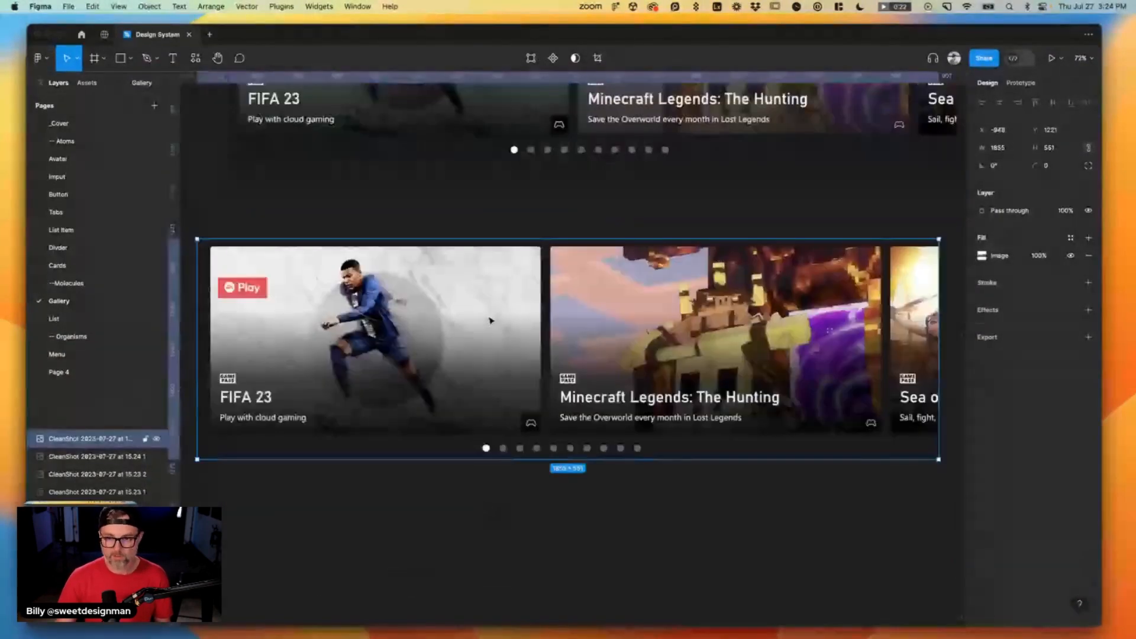
{"action": "left_click_drag", "start_coordinate": [497, 287], "coordinate": [504, 256]}
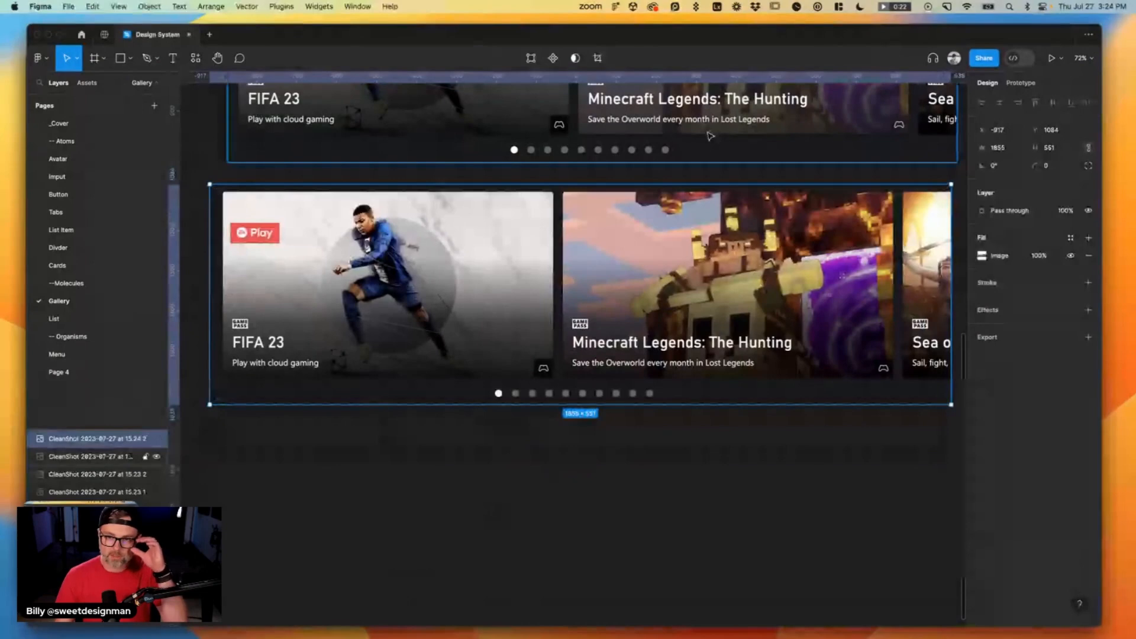
{"action": "left_click", "coordinate": [946, 7]}
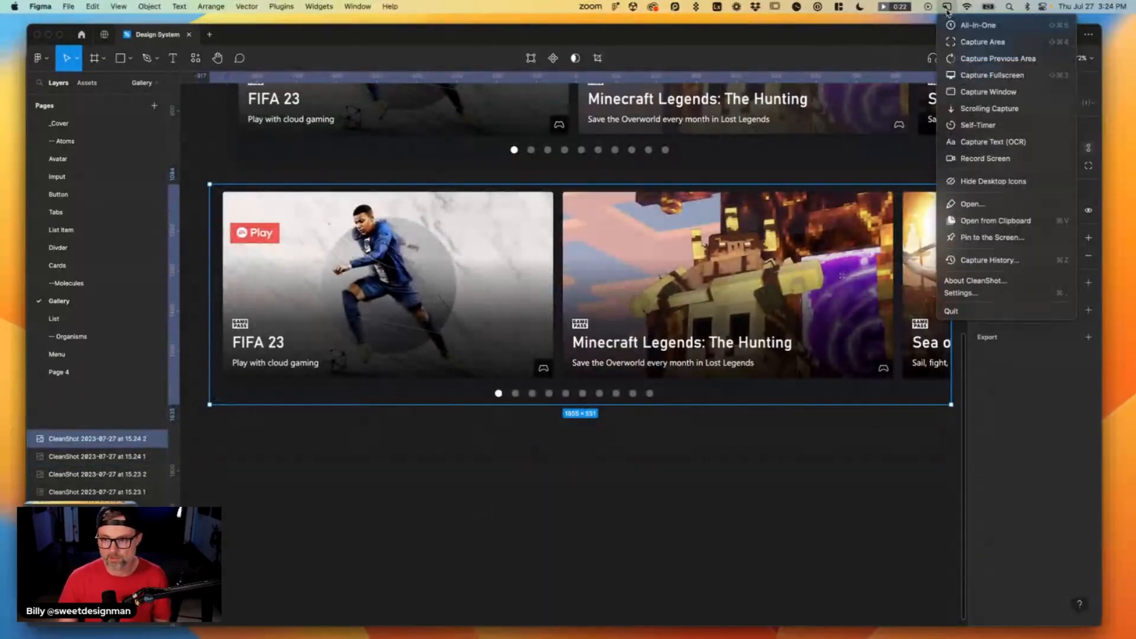
{"action": "left_click", "coordinate": [871, 254]}
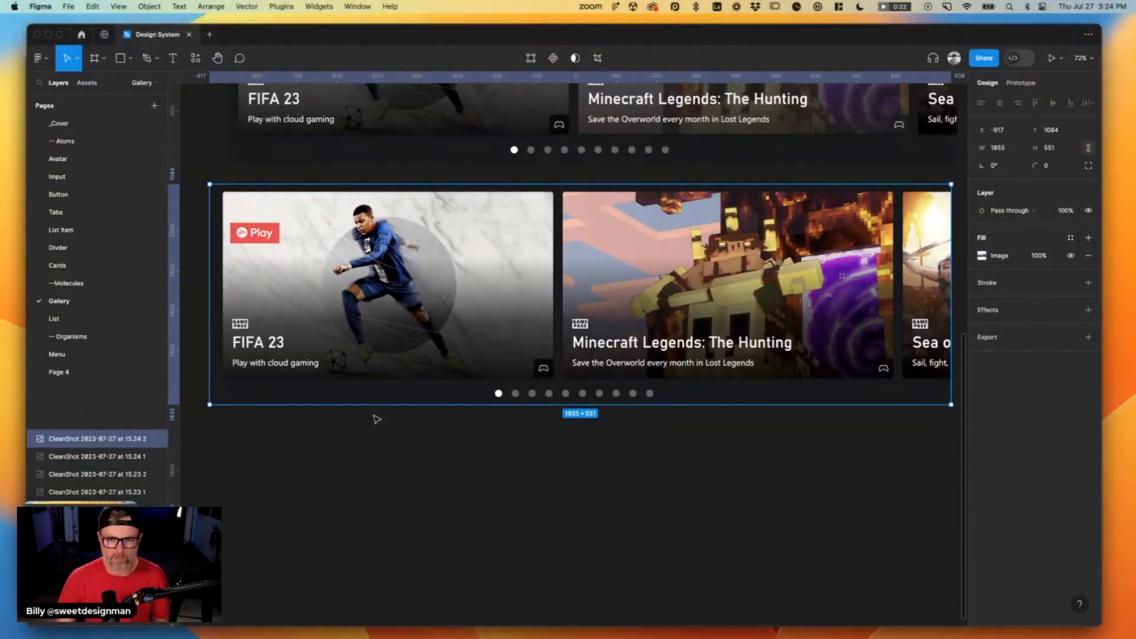
Align the lower featured carousel capture with the left edge of the one above it.
{"action": "scroll", "coordinate": [405, 371], "scroll_direction": "up", "scroll_amount": 3}
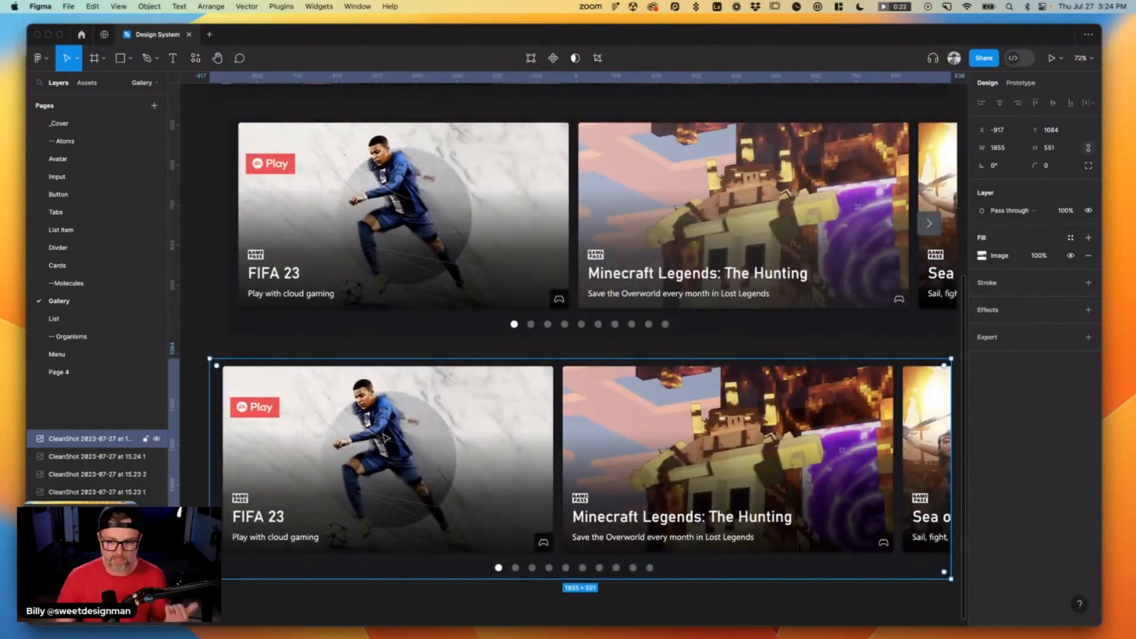
{"action": "left_click_drag", "start_coordinate": [395, 436], "coordinate": [415, 431]}
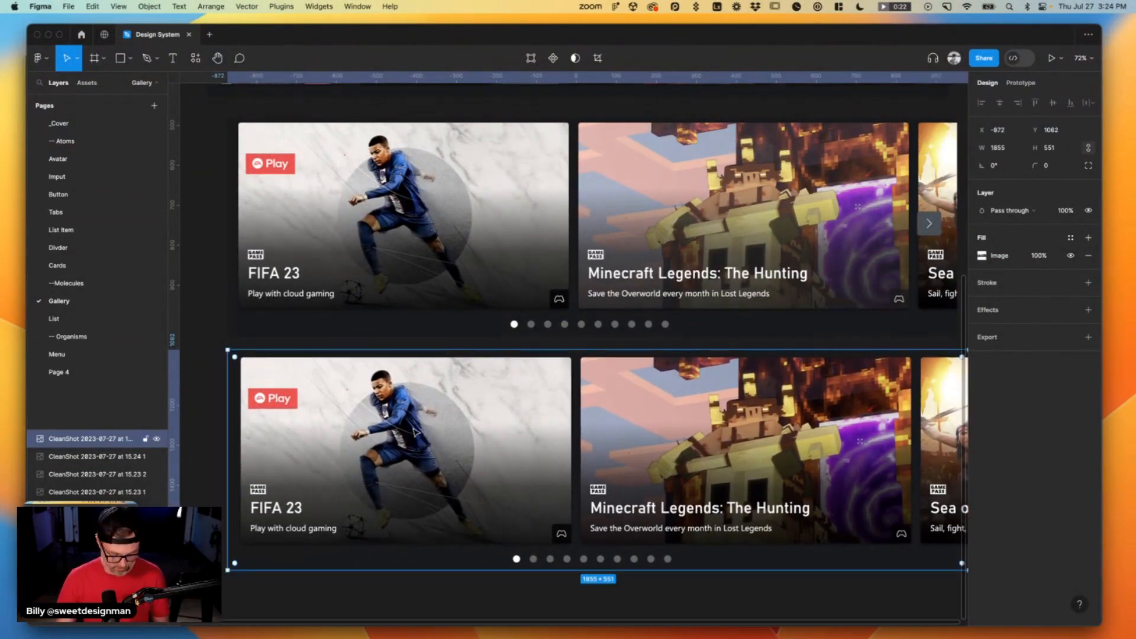
Add a page named "Pagination" and place it after Cards at the end of the atoms group.
{"action": "left_click", "coordinate": [154, 105]}
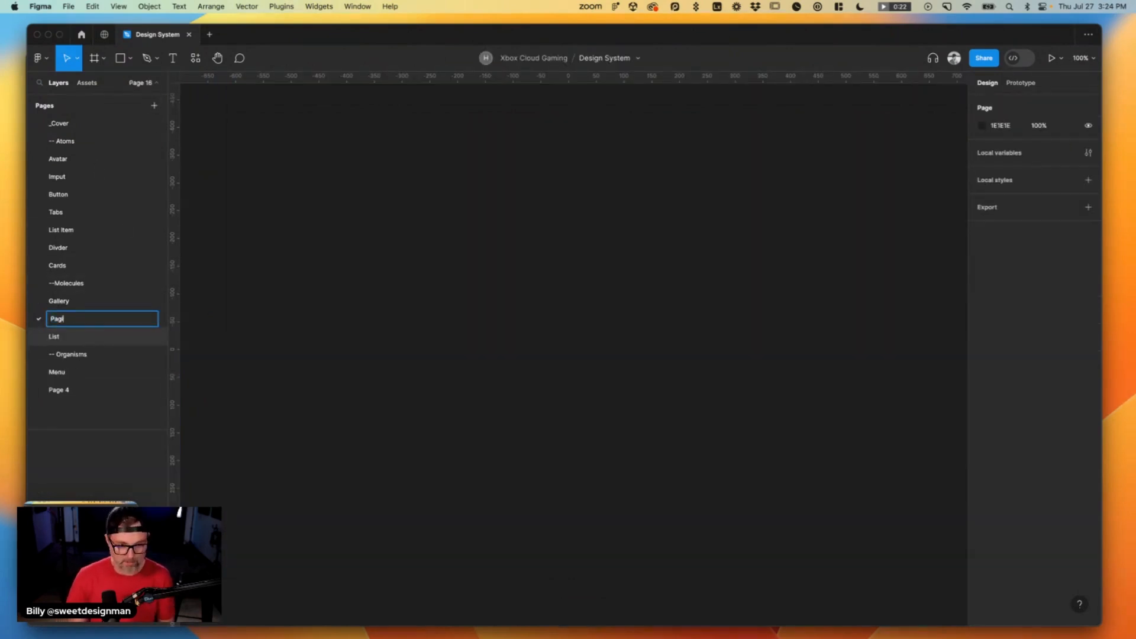
{"action": "key", "text": "Return"}
{"action": "left_click_drag", "start_coordinate": [77, 320], "coordinate": [80, 280]}
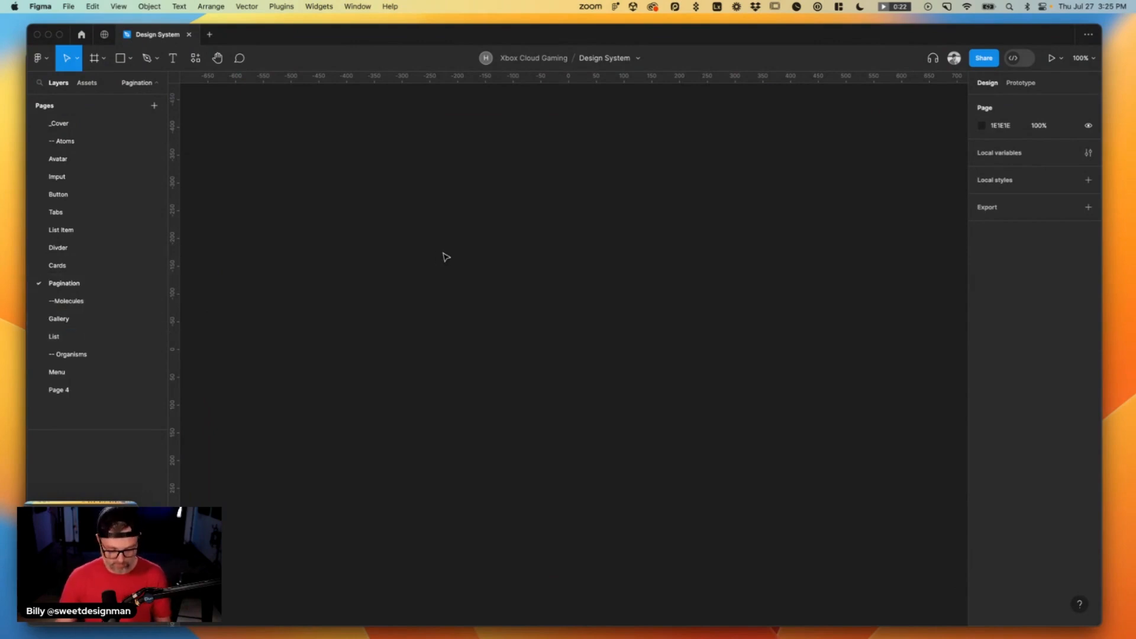
Paste the featured carousel capture on the Pagination page and crop it down to the row of dots.
{"action": "key", "text": "super+v"}
{"action": "left_click_drag", "start_coordinate": [517, 243], "coordinate": [544, 445]}
{"action": "left_click_drag", "start_coordinate": [947, 454], "coordinate": [671, 454]}
{"action": "left_click_drag", "start_coordinate": [199, 450], "coordinate": [476, 449]}
{"action": "left_click", "coordinate": [510, 360]}
In the browser's footer, capture the Microsoft account link hovered together with Microsoft Store Support, and return to Figma.
{"action": "key", "text": "super+Tab"}
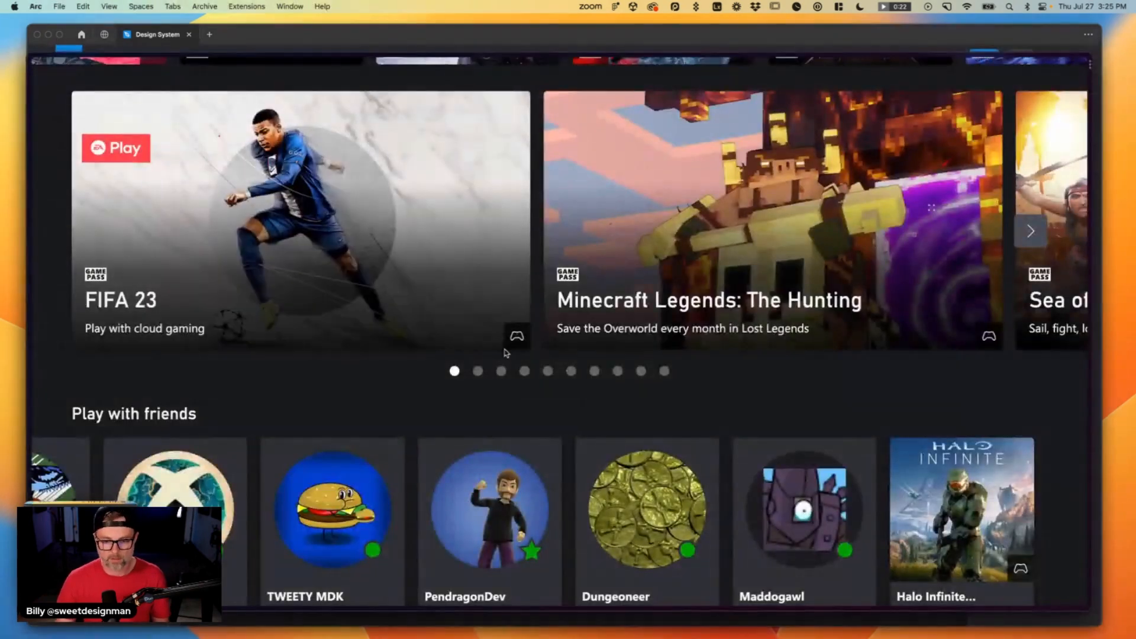
{"action": "scroll", "coordinate": [509, 359], "scroll_direction": "down", "scroll_amount": 20}
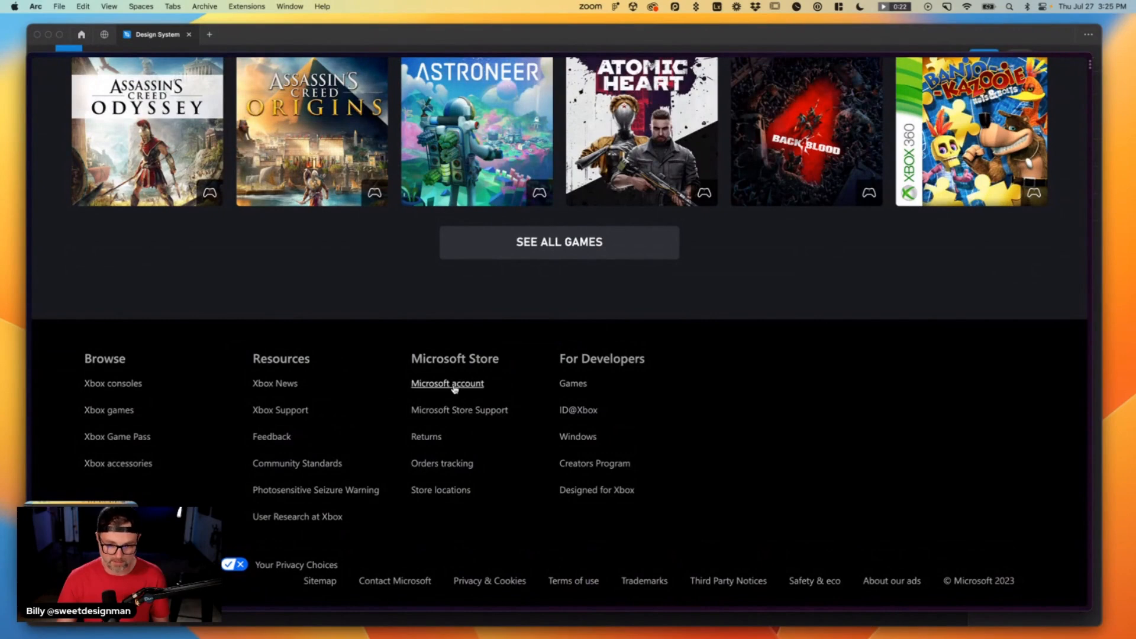
{"action": "key", "text": "super+shift+4"}
{"action": "left_click_drag", "start_coordinate": [396, 374], "coordinate": [534, 427]}
{"action": "key", "text": "super+Tab"}
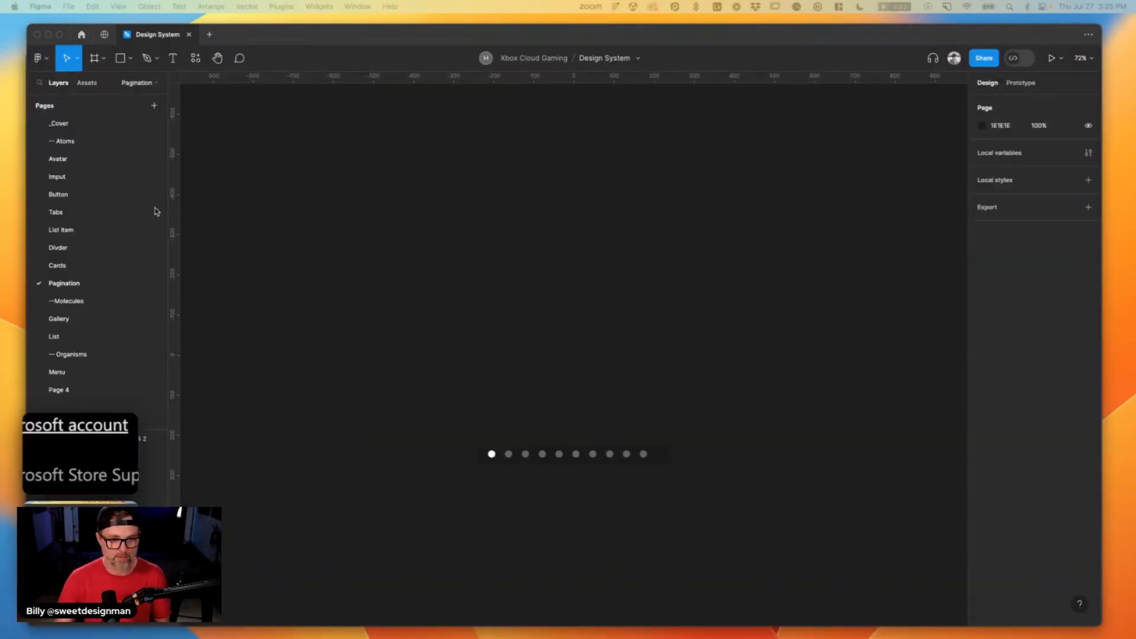
Add a page named "Links" after Pagination and paste the footer link capture on it.
{"action": "left_click", "coordinate": [154, 106]}
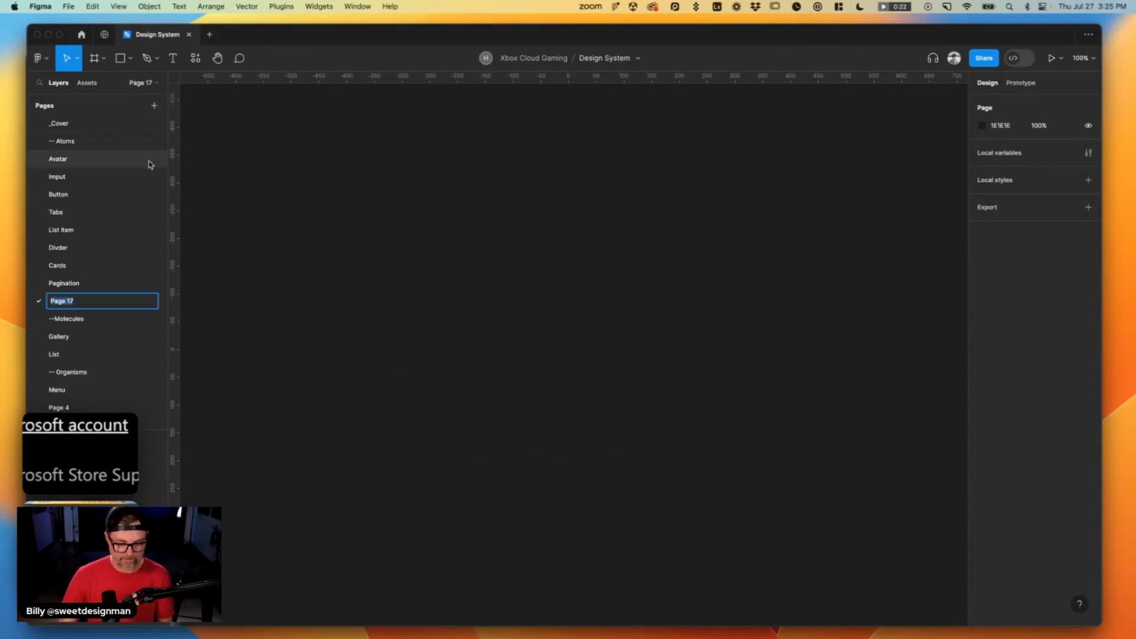
{"action": "key", "text": "Return"}
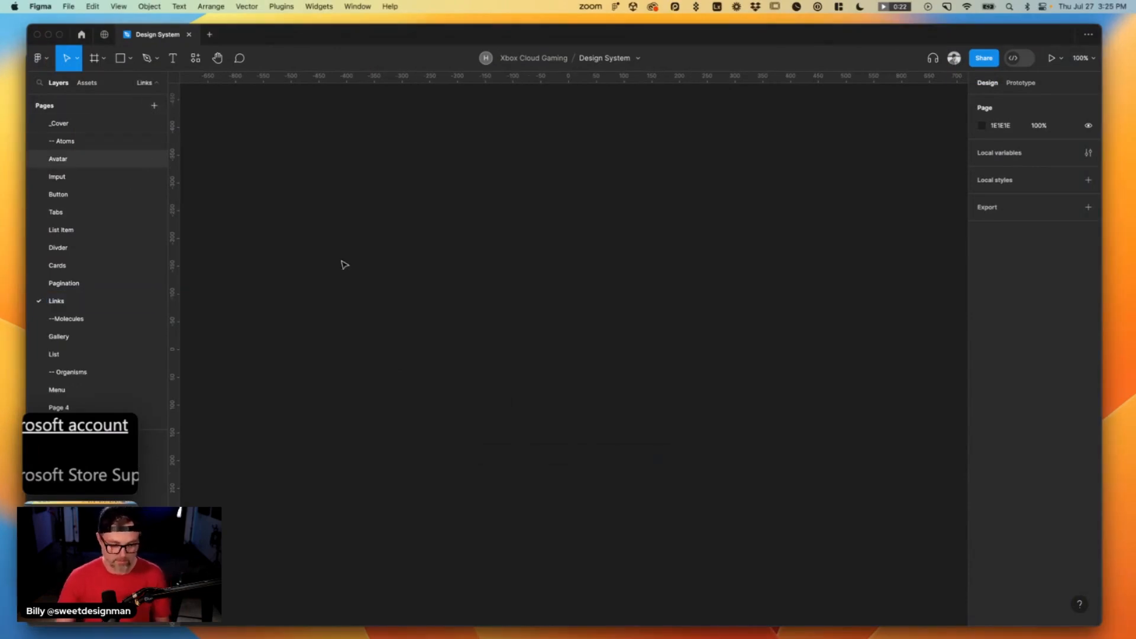
{"action": "key", "text": "super+v"}
{"action": "key", "text": "Delete"}
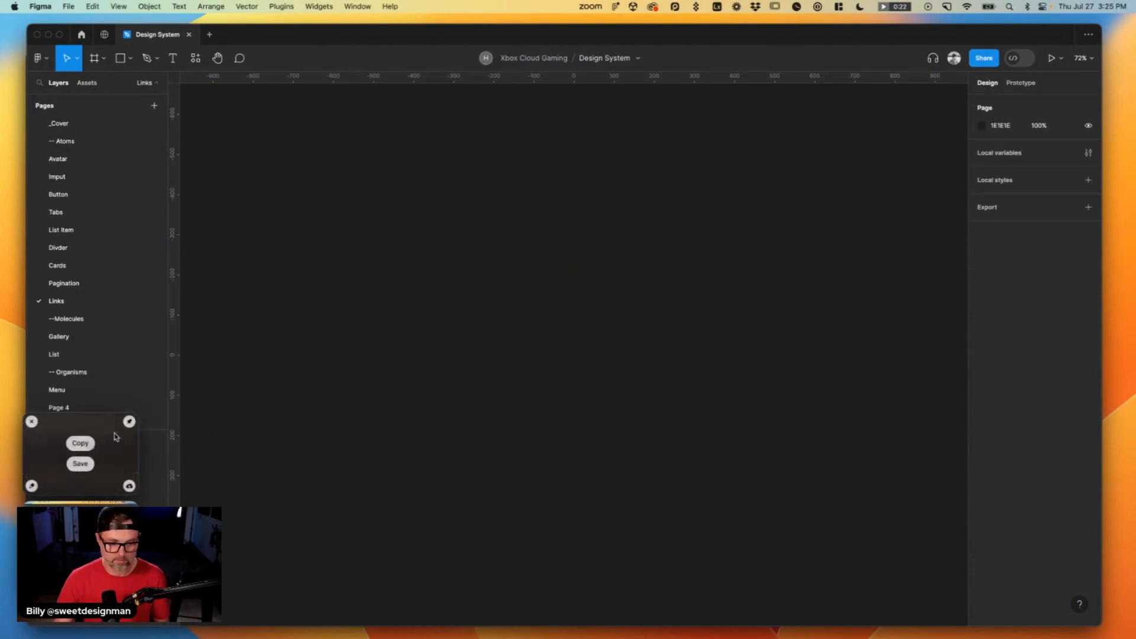
{"action": "key", "text": "super+v"}
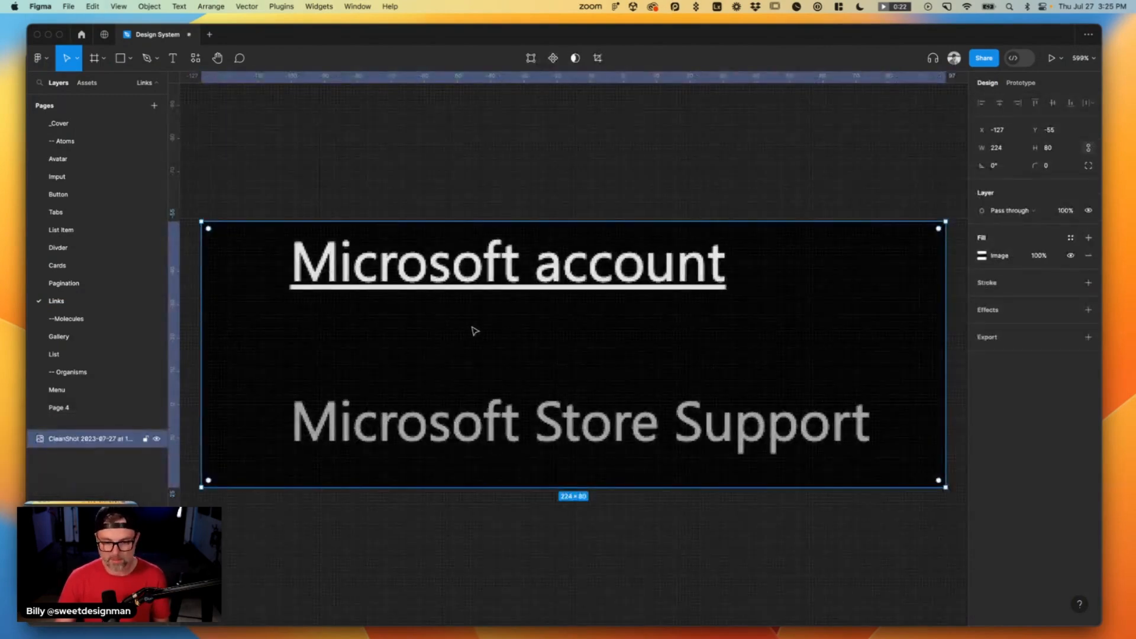
Capture the entire black footer of the home page in the browser and return to Figma.
{"action": "key", "text": "super+Tab"}
{"action": "key", "text": "super+shift+4"}
{"action": "left_click_drag", "start_coordinate": [32, 319], "coordinate": [1100, 603]}
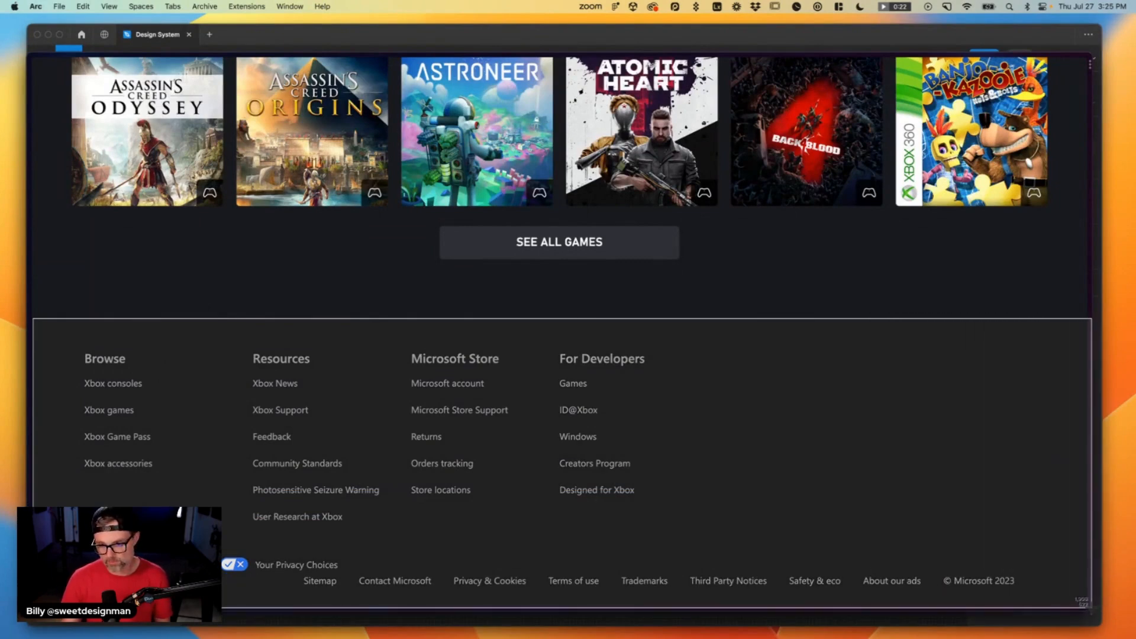
{"action": "key", "text": "super+Tab"}
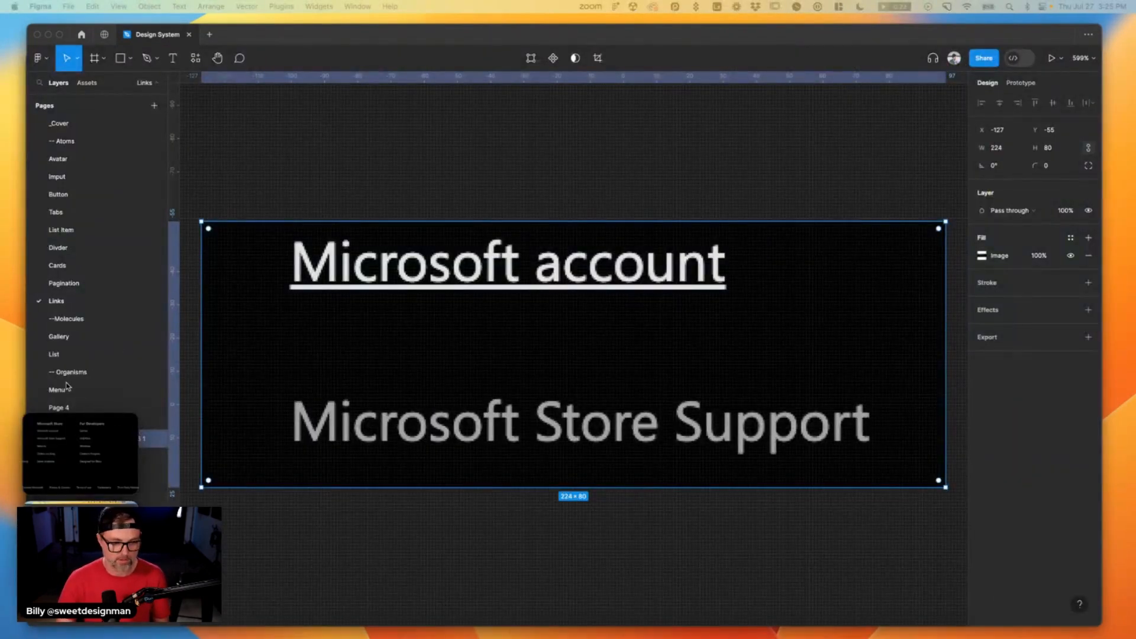
Open Page 4 under Organisms and rename it "Footer".
{"action": "left_click", "coordinate": [59, 408]}
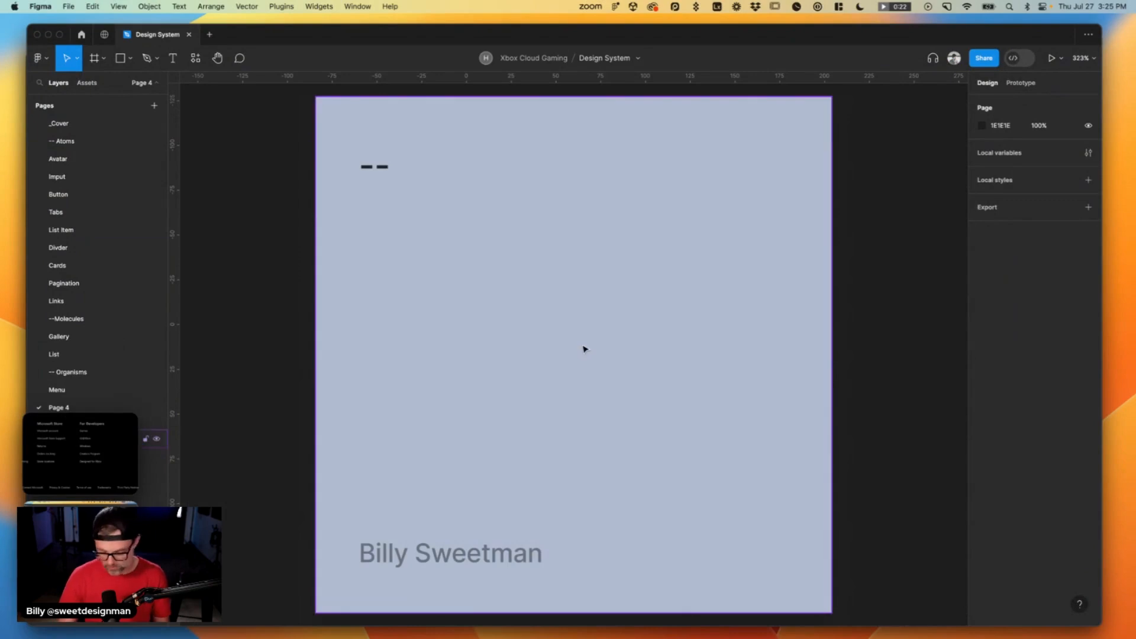
{"action": "key", "text": "shift+0"}
{"action": "double_click", "coordinate": [74, 407]}
{"action": "type", "text": "Footer"}
{"action": "key", "text": "Return"}
Paste the footer capture on the Footer page and place it to the right of the sticky note.
{"action": "scroll", "coordinate": [818, 348], "scroll_direction": "right", "scroll_amount": 5}
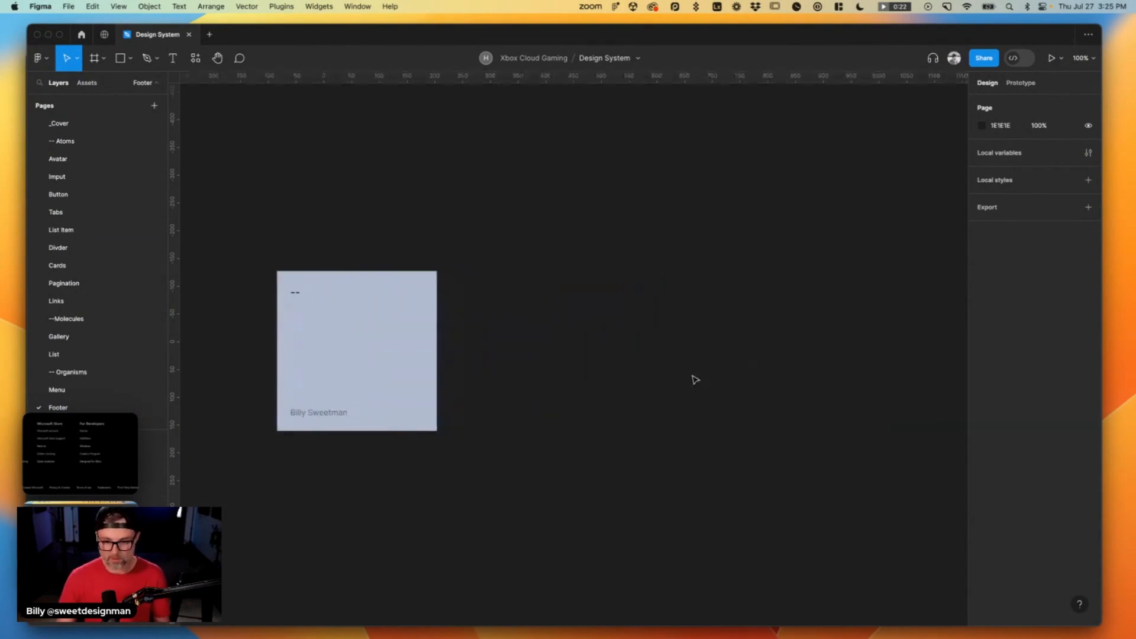
{"action": "key", "text": "super+v"}
{"action": "key", "text": "Delete"}
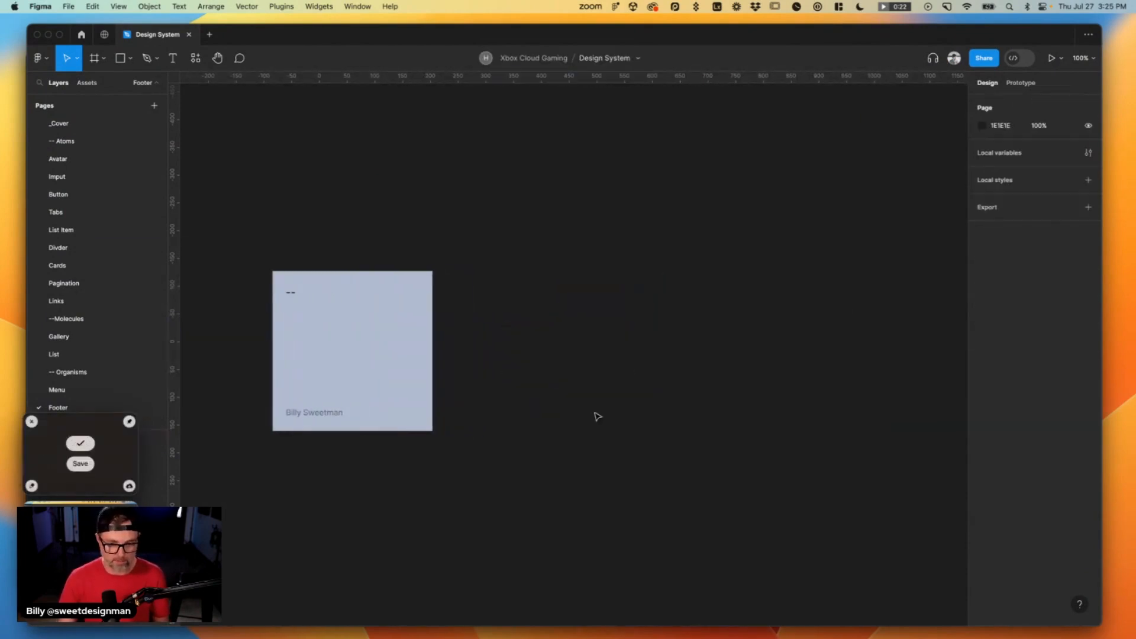
{"action": "key", "text": "super+v"}
{"action": "left_click_drag", "start_coordinate": [504, 271], "coordinate": [865, 295]}
In the browser, open Settings from the profile menu, capture its side navigation with Audio & Video hovered, and return to Figma.
{"action": "key", "text": "super+Tab"}
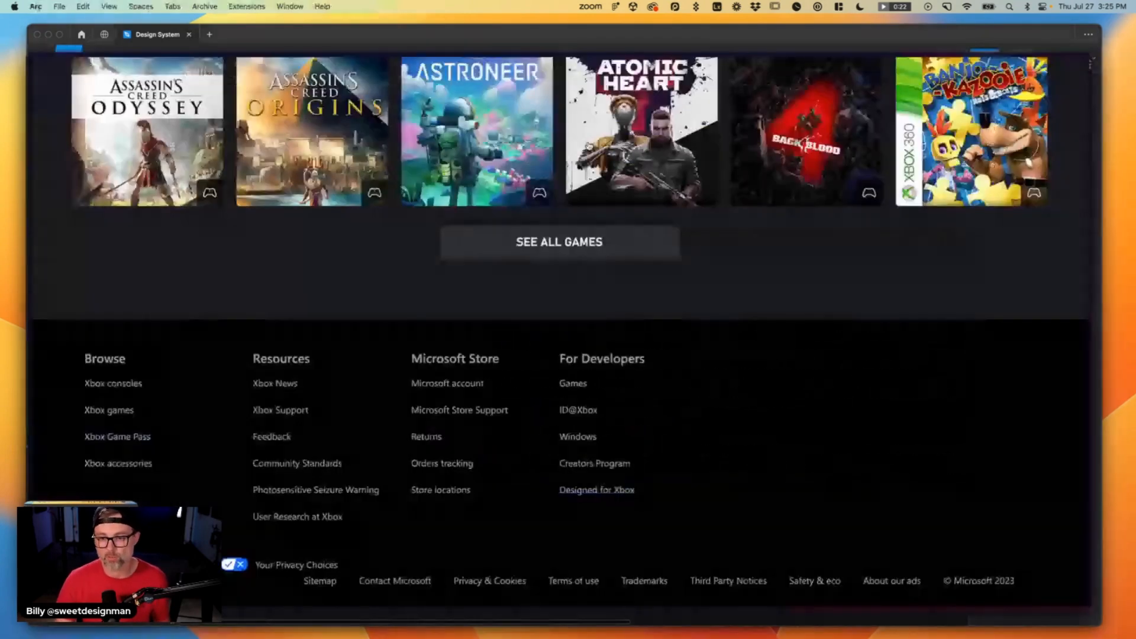
{"action": "scroll", "coordinate": [687, 252], "scroll_direction": "up", "scroll_amount": 15}
{"action": "scroll", "coordinate": [686, 251], "scroll_direction": "up", "scroll_amount": 3}
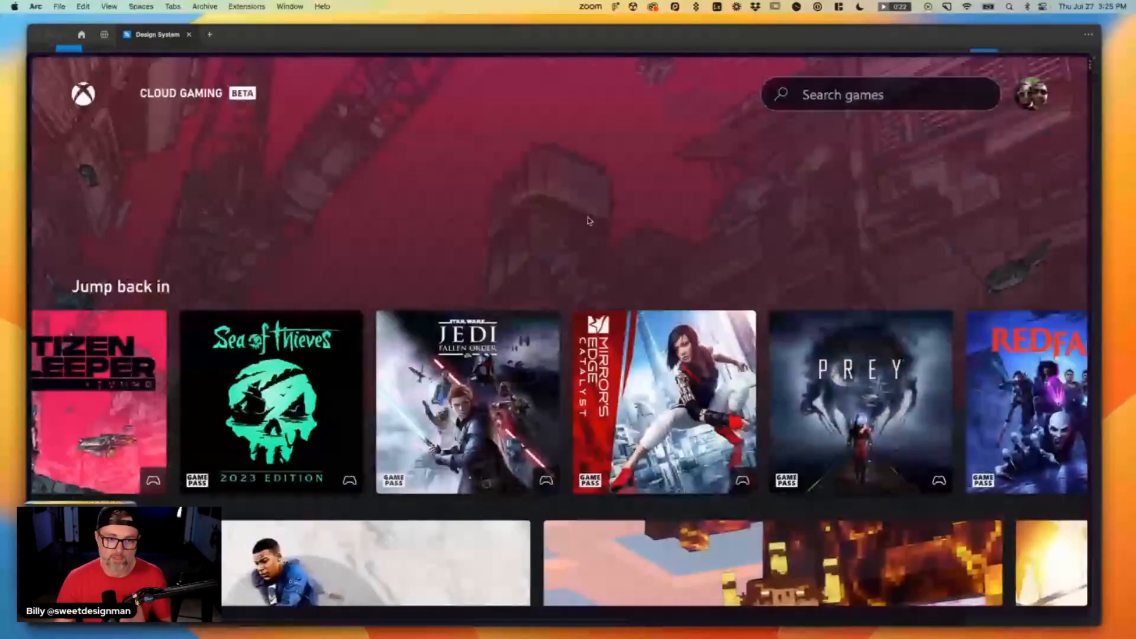
{"action": "left_click", "coordinate": [1031, 99]}
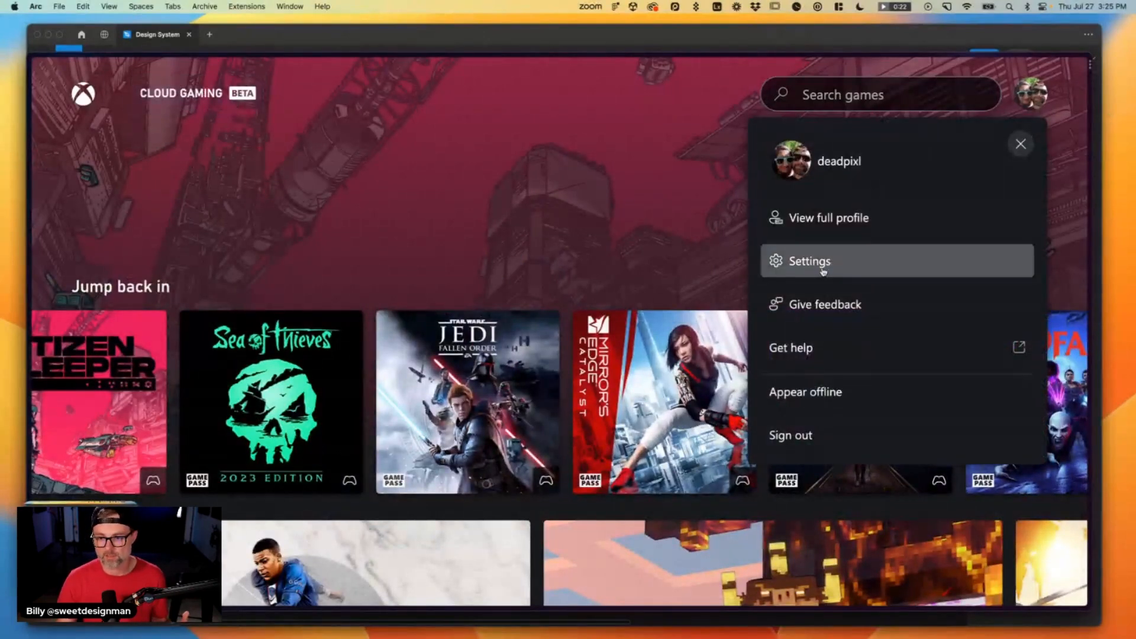
{"action": "left_click", "coordinate": [823, 272]}
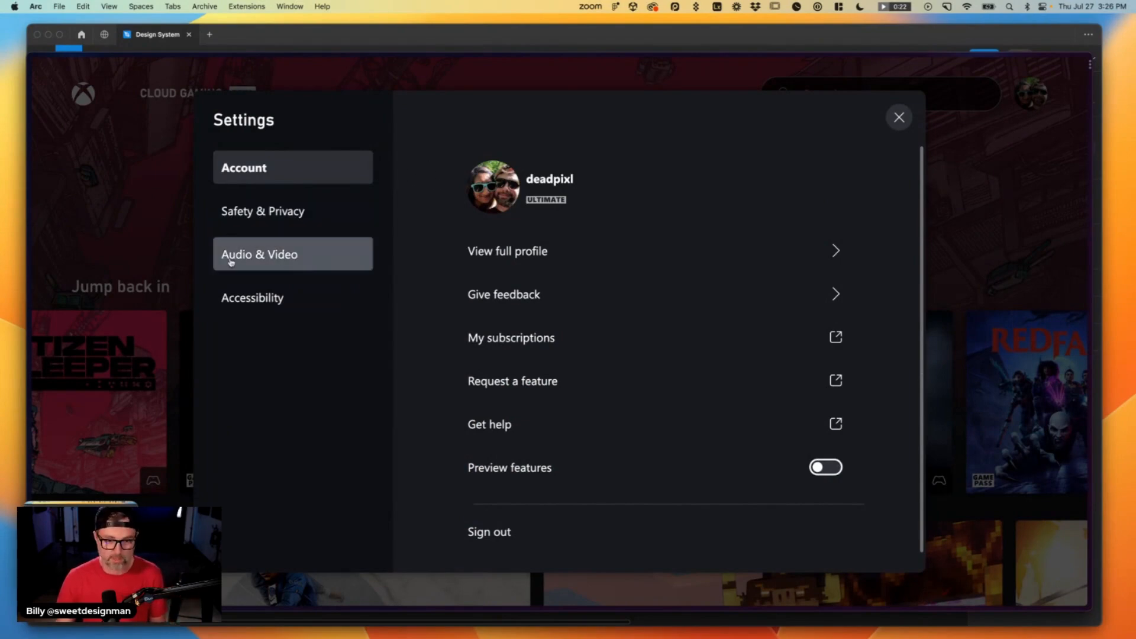
{"action": "left_click_drag", "start_coordinate": [208, 142], "coordinate": [386, 280]}
{"action": "key", "text": "super+Tab"}
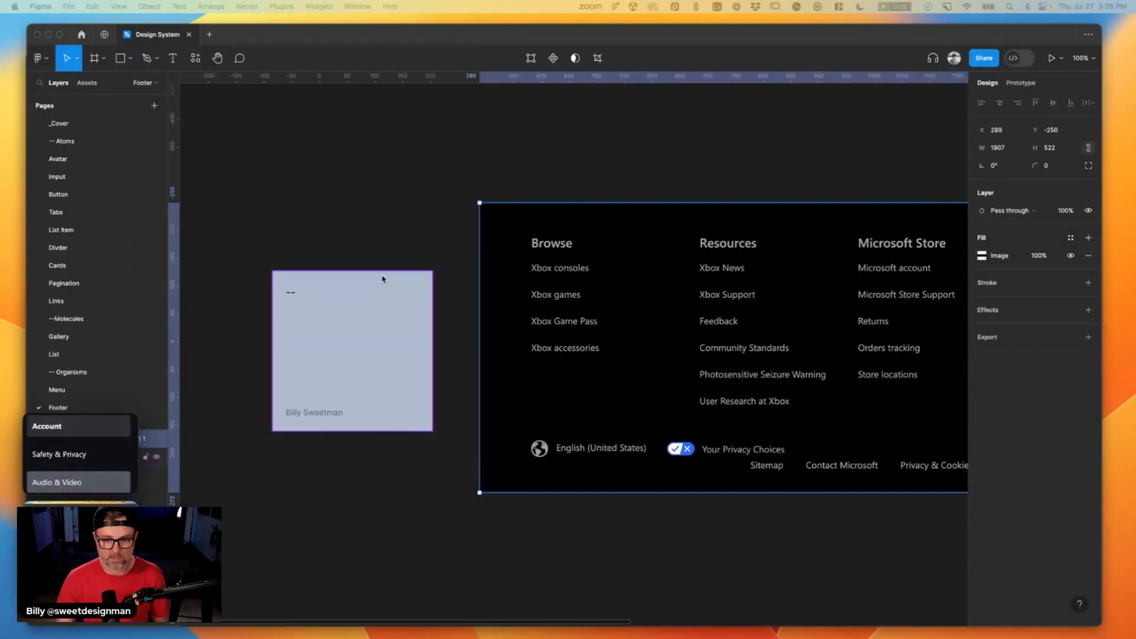
Paste the captured settings side navigation on the List Item page and place it below the Give feedback and Get help capture.
{"action": "double_click", "coordinate": [71, 229]}
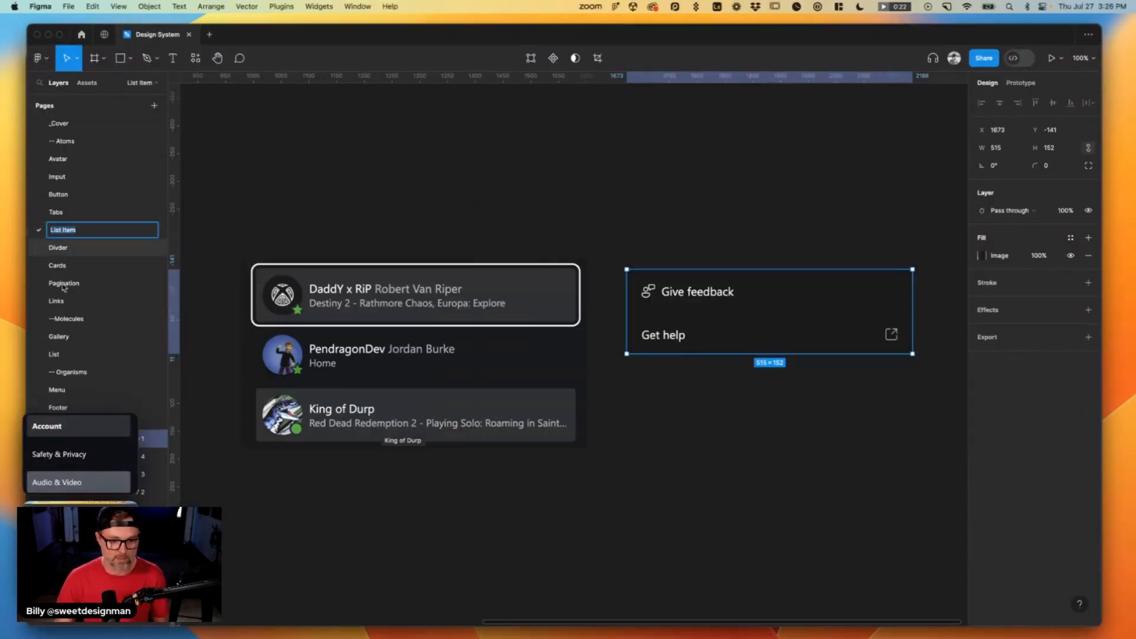
{"action": "left_click", "coordinate": [278, 468]}
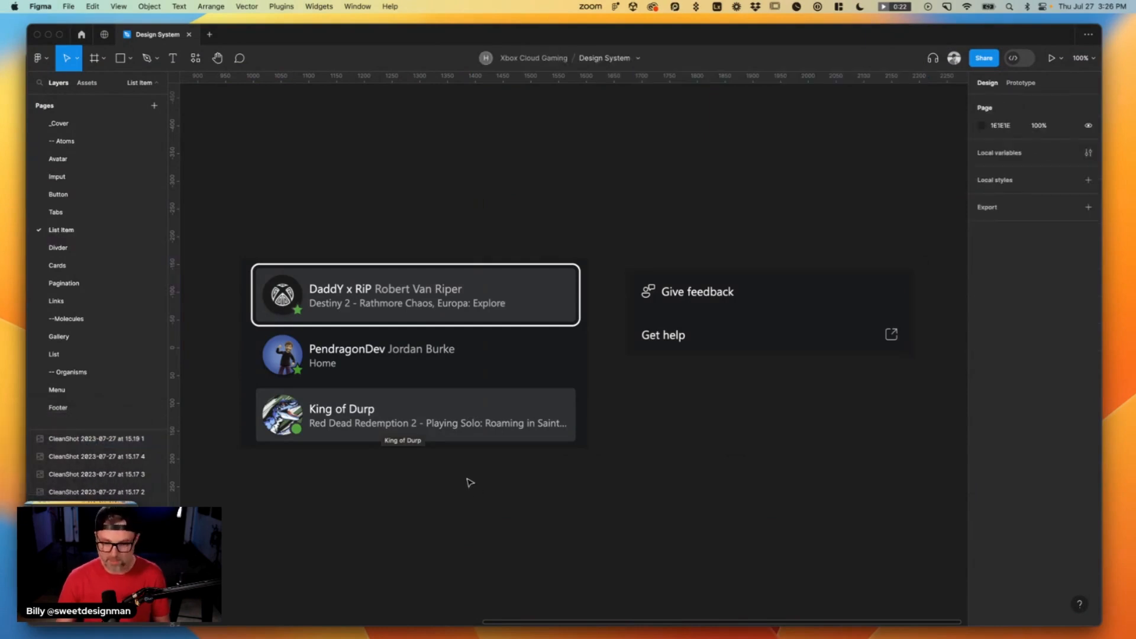
{"action": "key", "text": "super+v"}
{"action": "left_click_drag", "start_coordinate": [594, 325], "coordinate": [722, 407]}
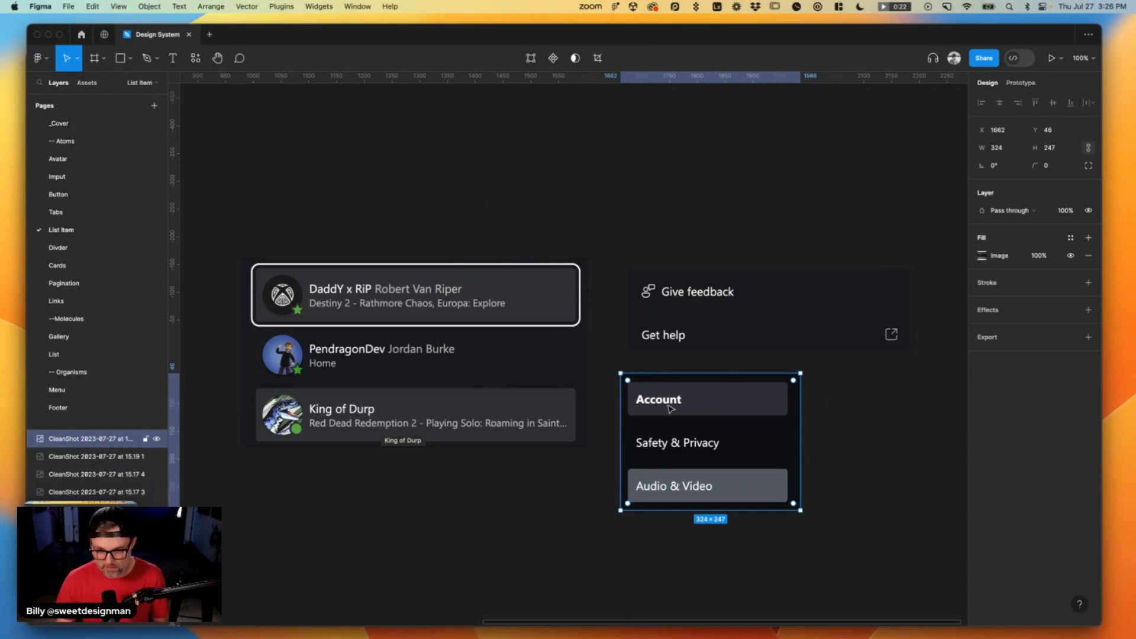
Capture the hovered Preview features row from the browser's Settings and paste it above the existing captures on Figma's List Item page.
{"action": "key", "text": "super+Tab"}
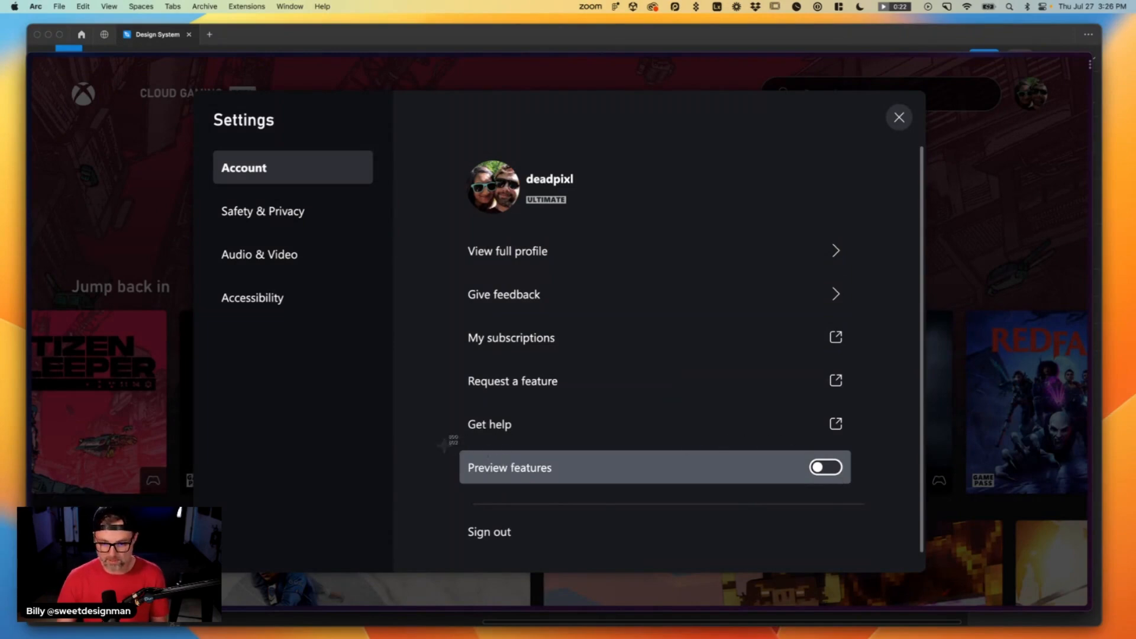
{"action": "key", "text": "super+Tab"}
{"action": "scroll", "coordinate": [629, 265], "scroll_direction": "up", "scroll_amount": 5}
{"action": "left_click", "coordinate": [657, 266]}
{"action": "key", "text": "super+v"}
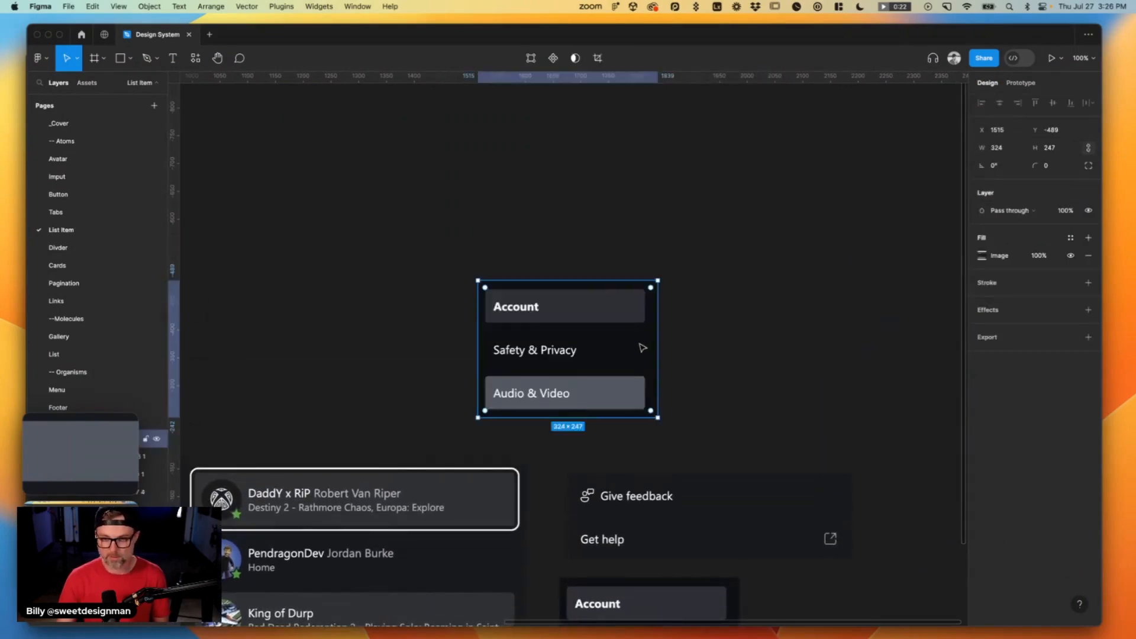
{"action": "key", "text": "super+z"}
{"action": "key", "text": "super+v"}
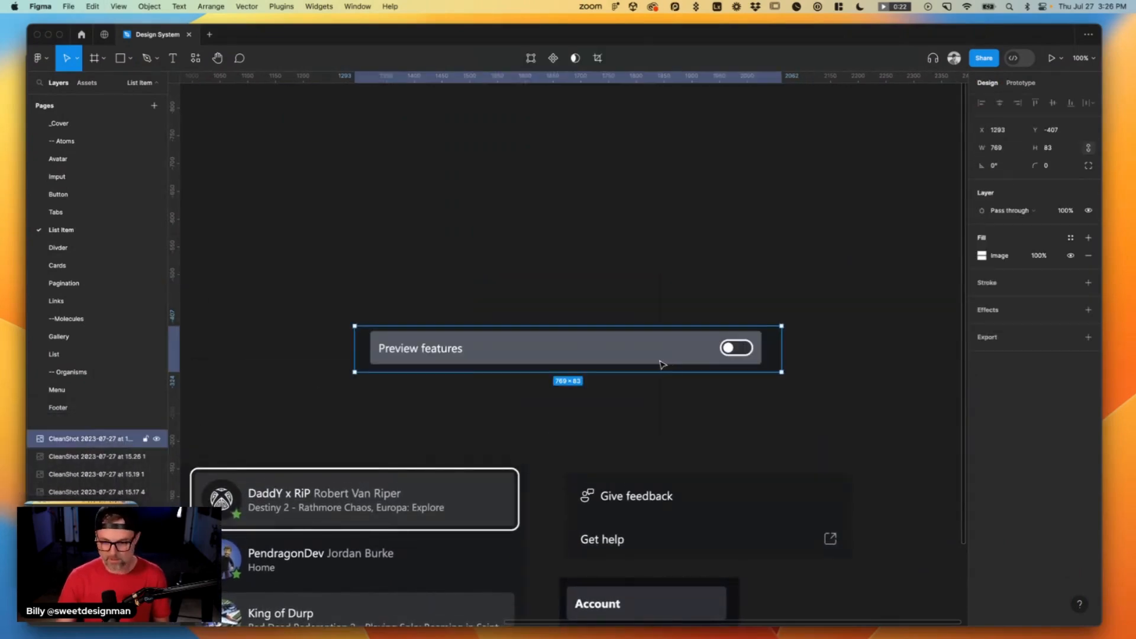
Paste a second Preview features capture above the first, crop it to the toggle, and cut it from the List Item page.
{"action": "key", "text": "super+v"}
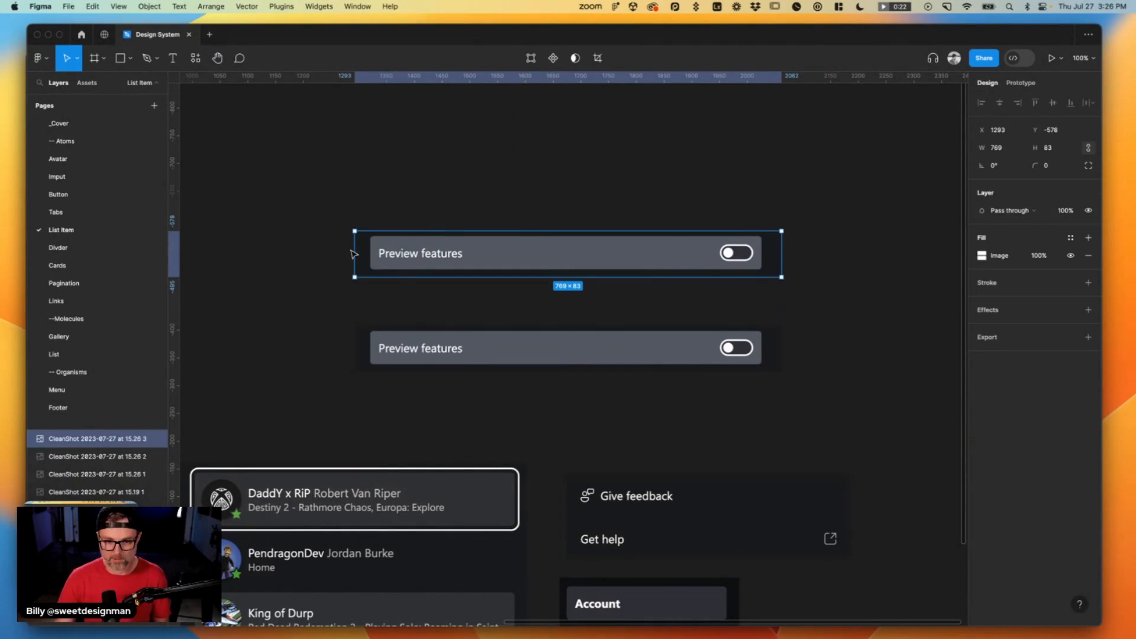
{"action": "left_click_drag", "start_coordinate": [406, 252], "coordinate": [704, 249]}
{"action": "left_click_drag", "start_coordinate": [689, 210], "coordinate": [801, 292]}
{"action": "key", "text": "Delete"}
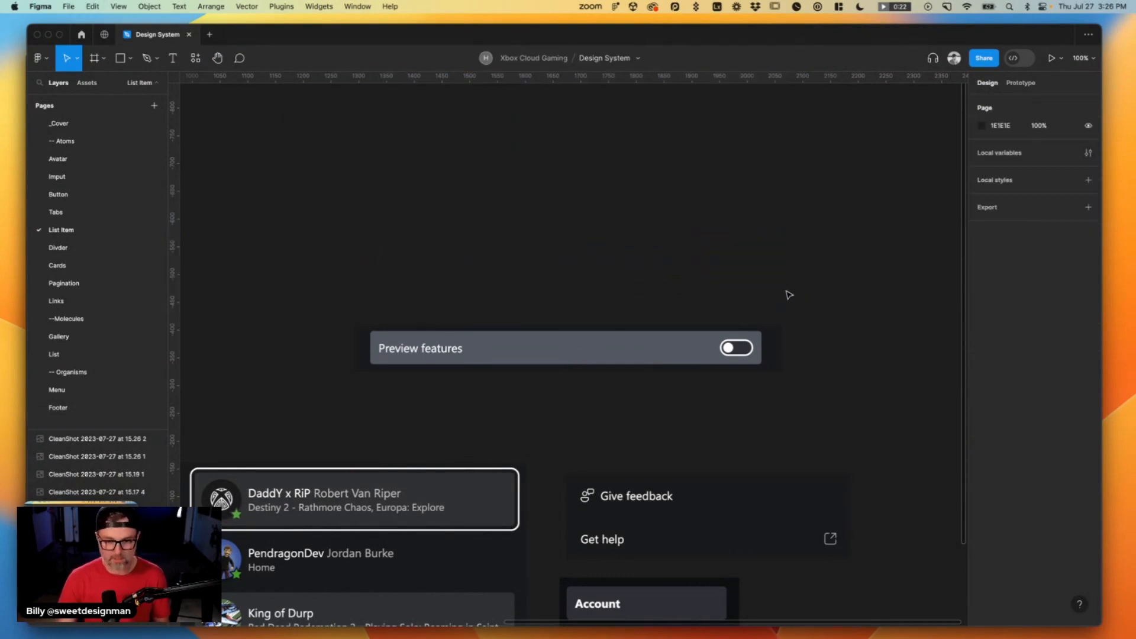
Add a page named "Toggle" and move it directly below Avatar in the Atoms group.
{"action": "left_click", "coordinate": [155, 106]}
{"action": "type", "text": "Toggle"}
{"action": "key", "text": "Return"}
{"action": "left_click_drag", "start_coordinate": [61, 248], "coordinate": [75, 169]}
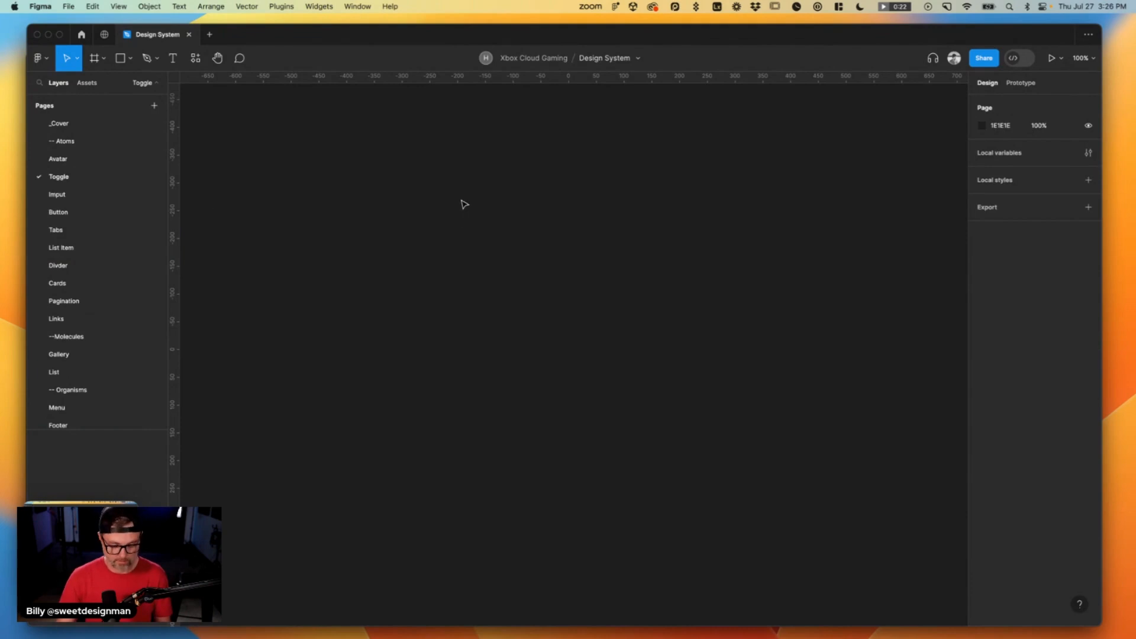
Paste the cropped switched-off toggle on the Toggle page.
{"action": "key", "text": "super+v"}
{"action": "key", "text": "shift+2"}
{"action": "left_click", "coordinate": [329, 110]}
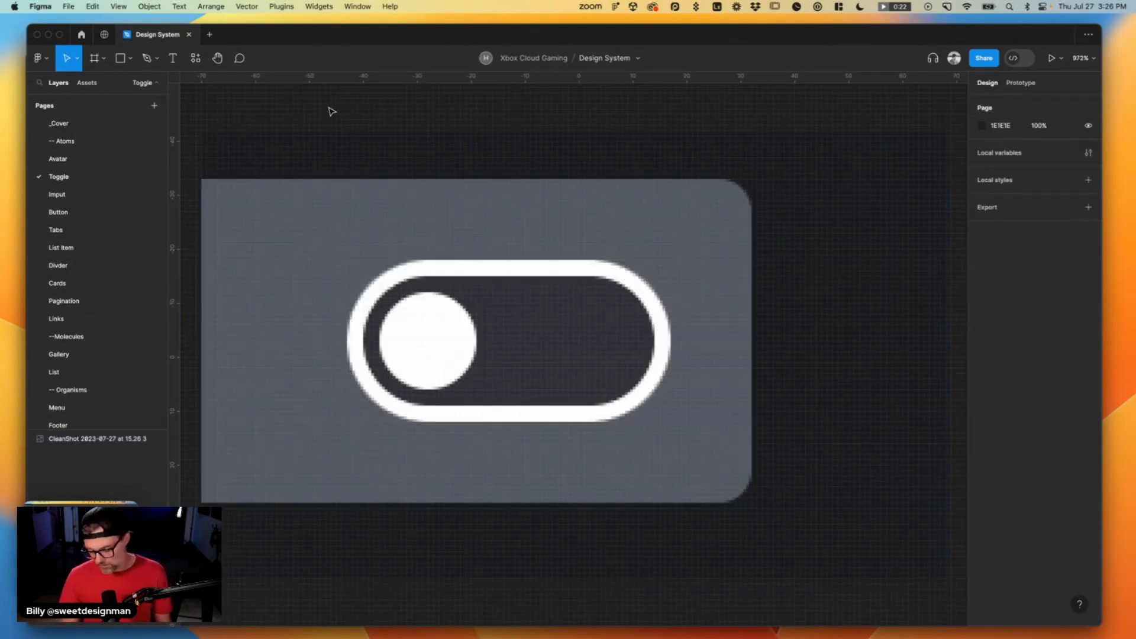
{"action": "key", "text": "shift+0"}
In the browser, turn on Preview features with Yes, capture the switched-on toggle, and return to Figma.
{"action": "key", "text": "super+Tab"}
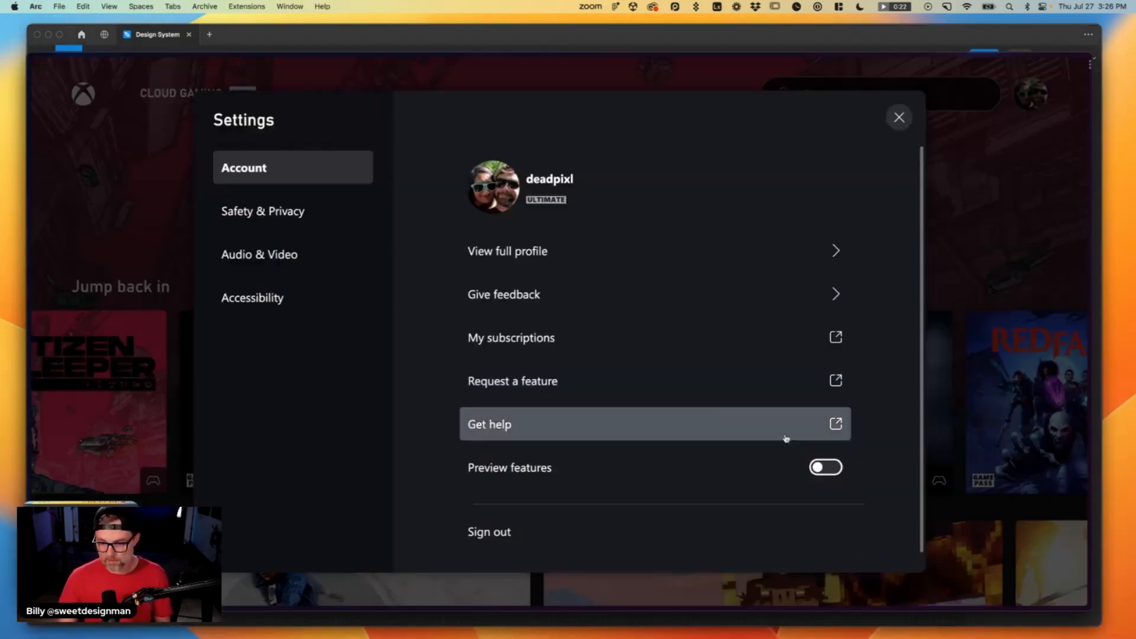
{"action": "left_click", "coordinate": [824, 469]}
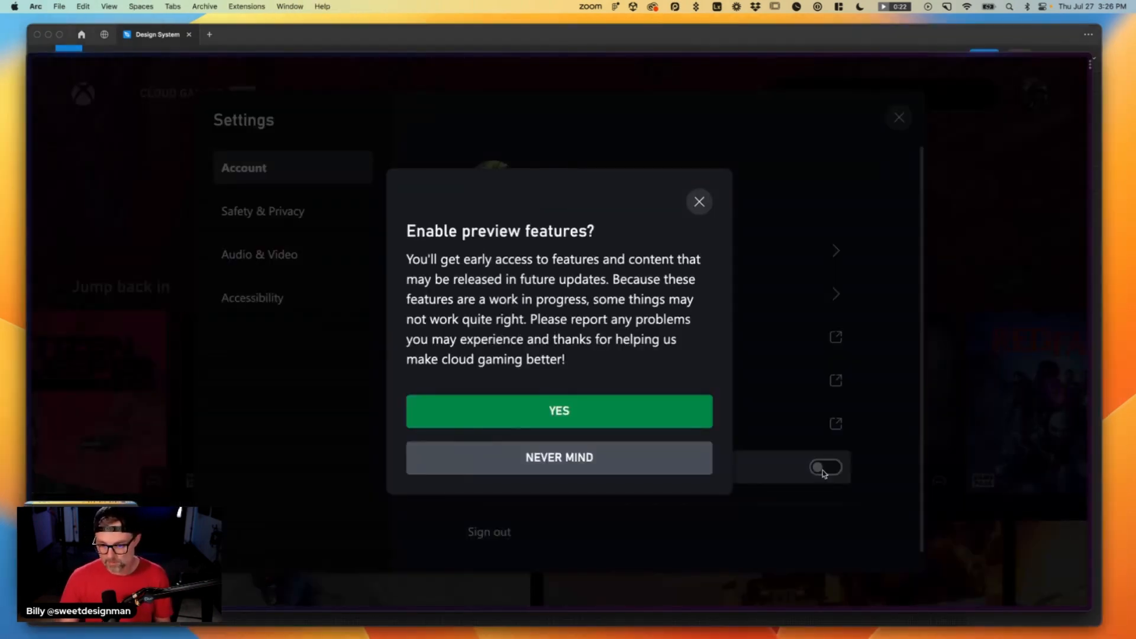
{"action": "left_click", "coordinate": [589, 420]}
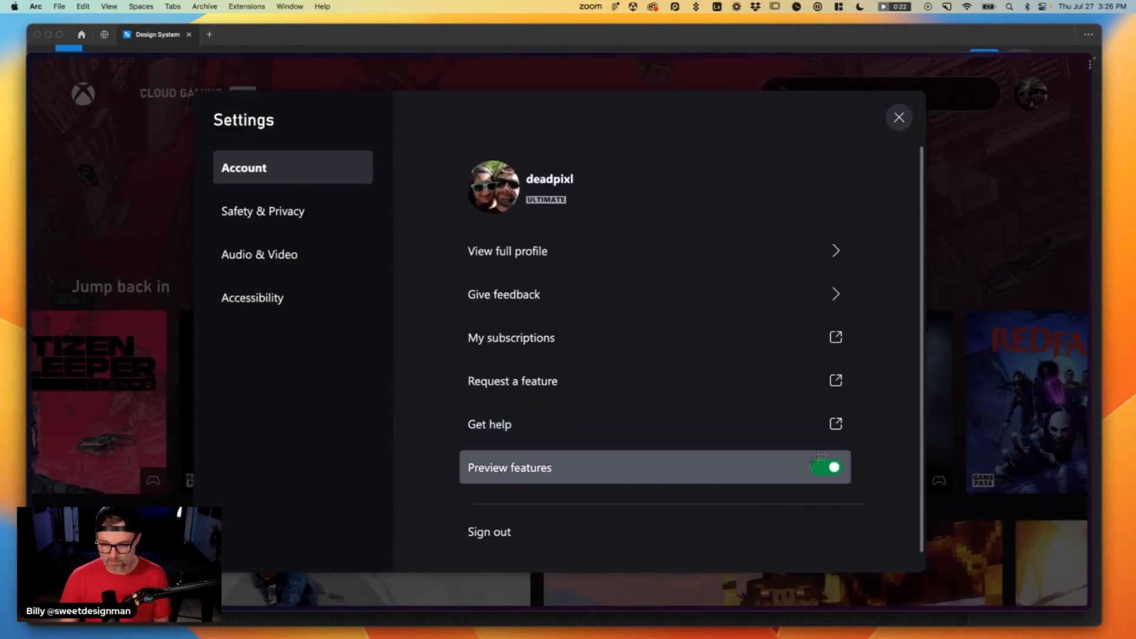
{"action": "left_click_drag", "start_coordinate": [814, 465], "coordinate": [850, 478]}
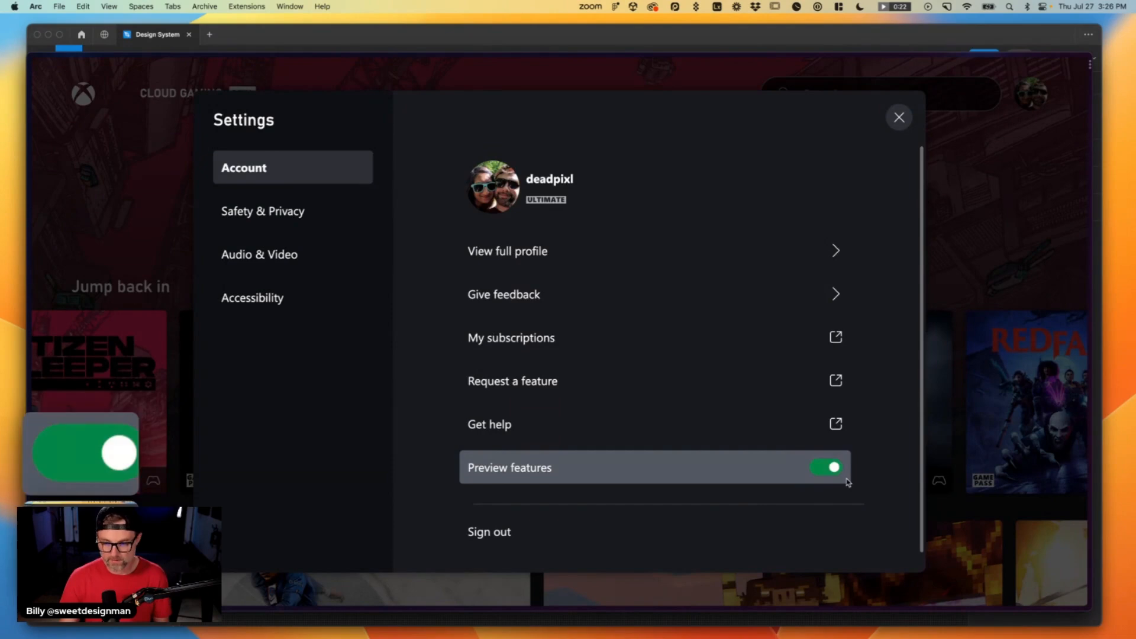
{"action": "key", "text": "super+Tab"}
Paste the green switched-on toggle capture on the Toggle page and place it below the switched-off one.
{"action": "left_click", "coordinate": [78, 444]}
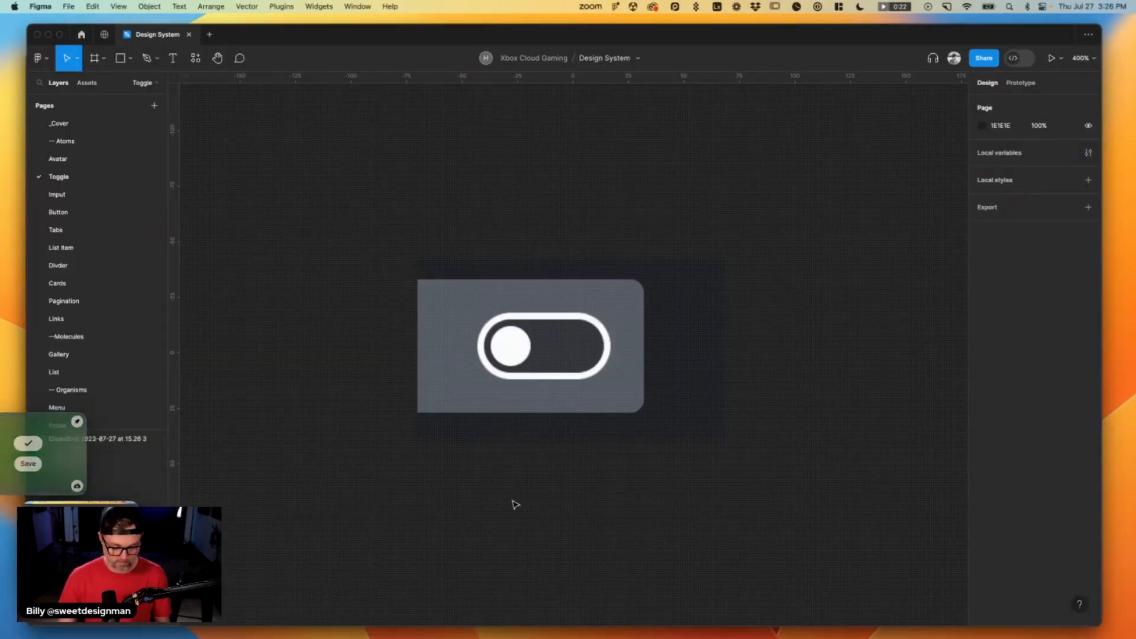
{"action": "key", "text": "super+v"}
{"action": "left_click_drag", "start_coordinate": [553, 367], "coordinate": [542, 532]}
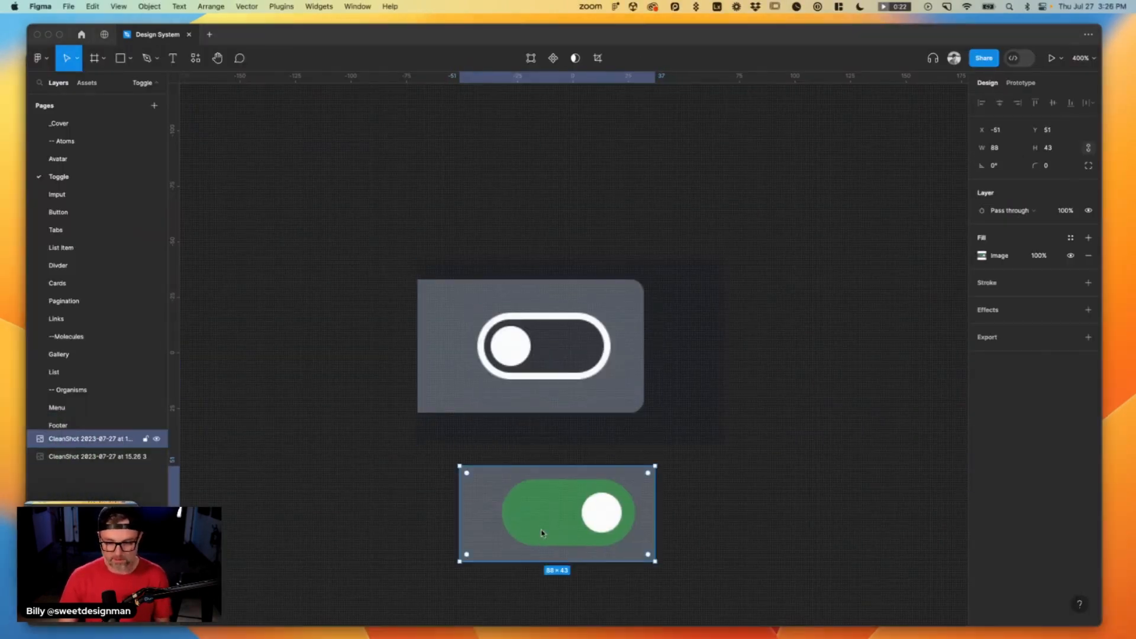
In the browser, switch Preview features off, reopen the "Enable preview features?" dialog, capture it, and dismiss it.
{"action": "key", "text": "super+Tab"}
{"action": "left_click", "coordinate": [826, 468]}
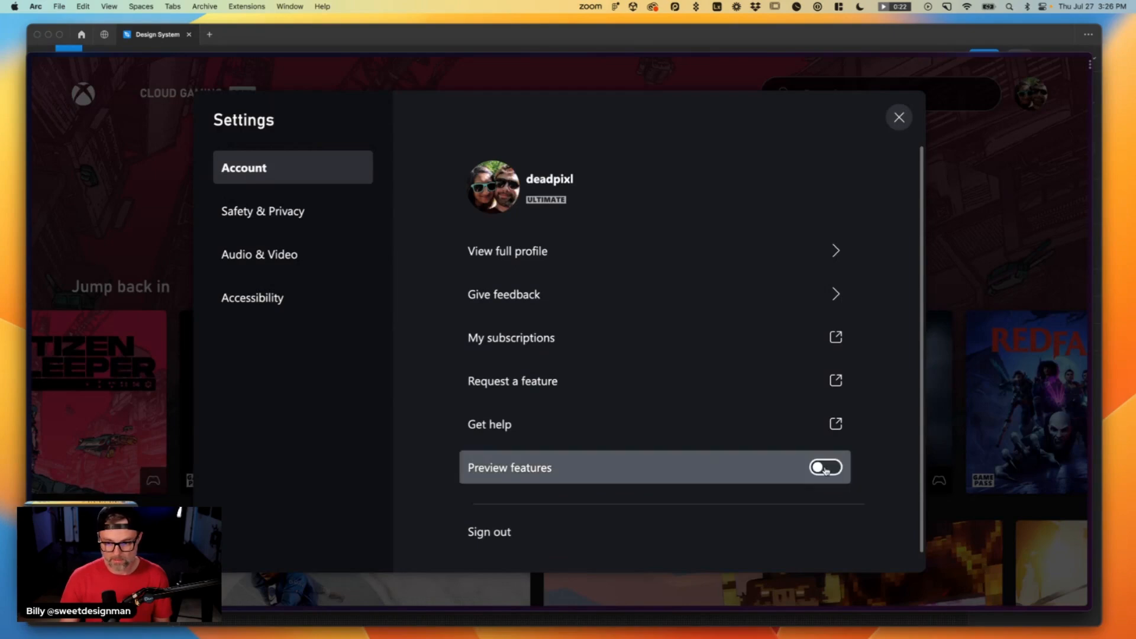
{"action": "left_click", "coordinate": [826, 467]}
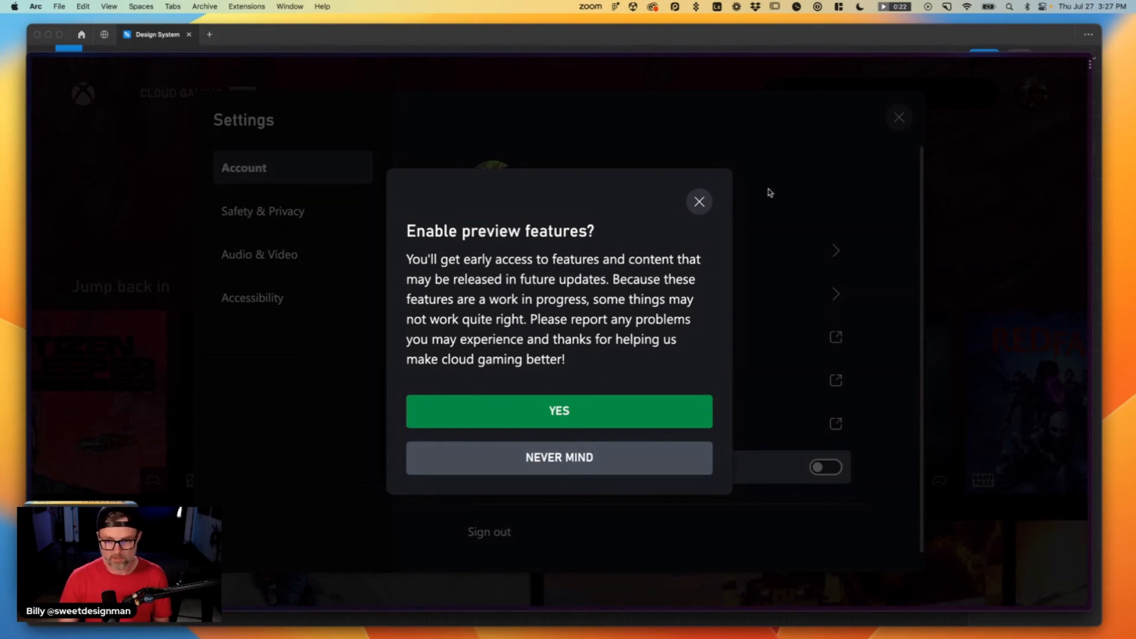
{"action": "key", "text": "super+shift+4"}
{"action": "left_click_drag", "start_coordinate": [382, 159], "coordinate": [748, 509]}
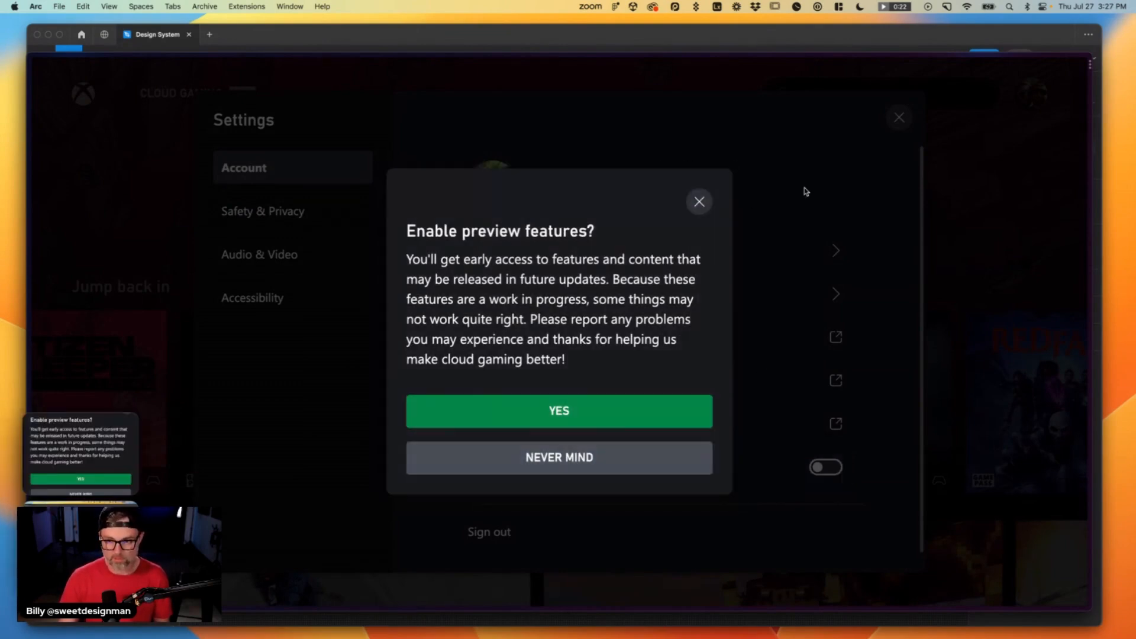
{"action": "left_click", "coordinate": [698, 203]}
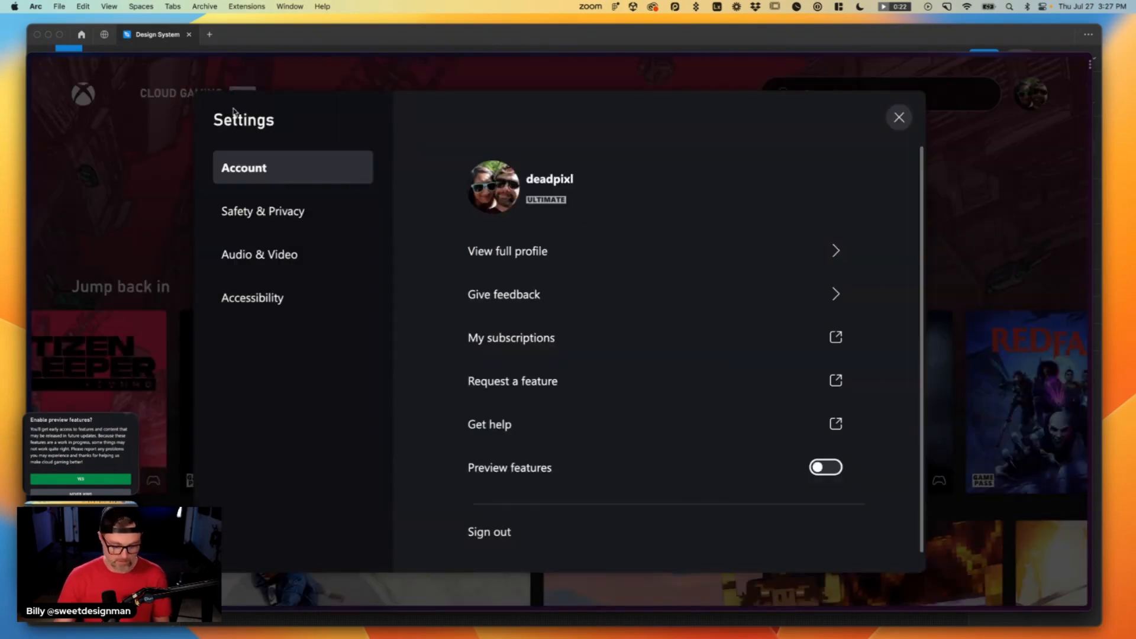
Capture the entire Settings modal in the browser and return to Figma.
{"action": "key", "text": "super+shift+4"}
{"action": "left_click_drag", "start_coordinate": [203, 89], "coordinate": [931, 577]}
{"action": "key", "text": "super+Tab"}
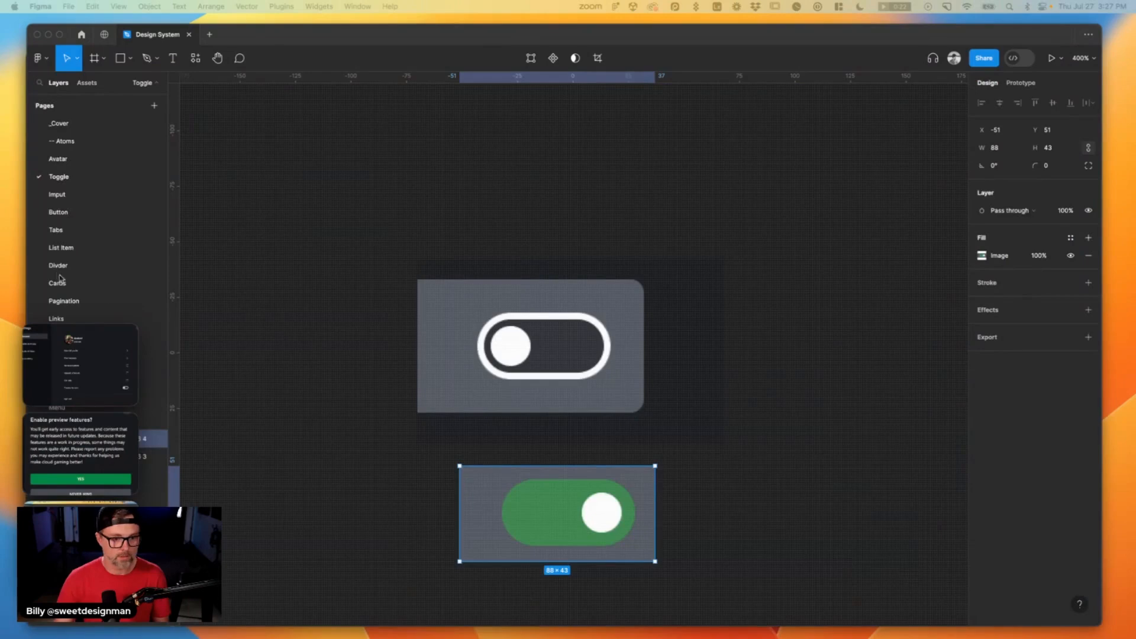
Add a page directly under Organisms and paste the Settings and "Enable preview features?" captures on it side by side.
{"action": "scroll", "coordinate": [66, 299], "scroll_direction": "down", "scroll_amount": 1}
{"action": "mouse_move", "coordinate": [77, 355]}
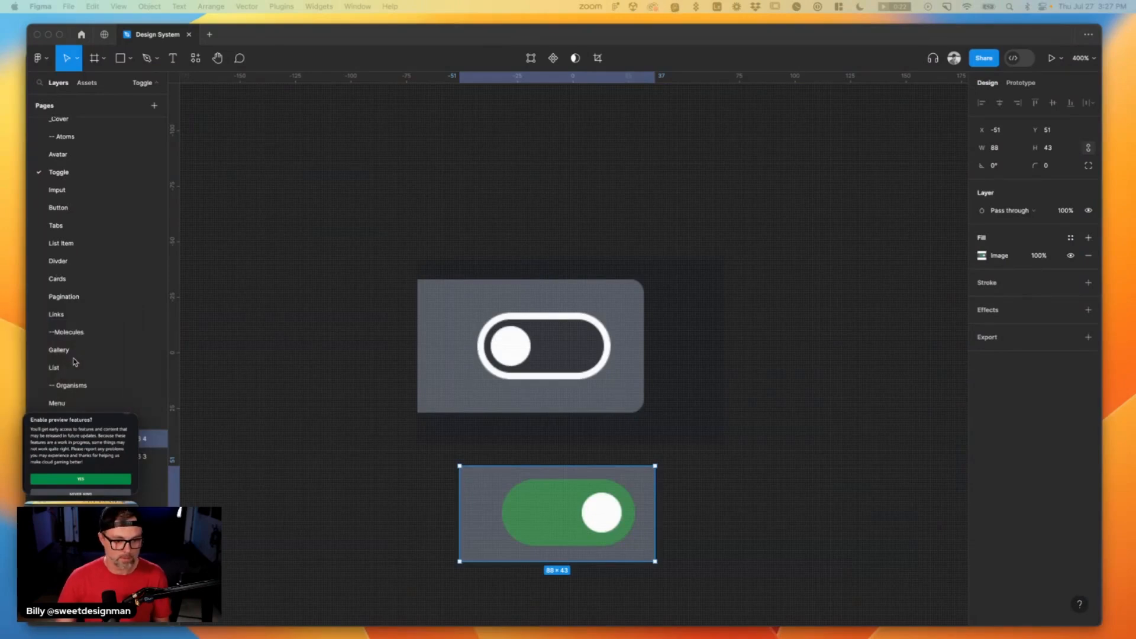
{"action": "left_click", "coordinate": [65, 403]}
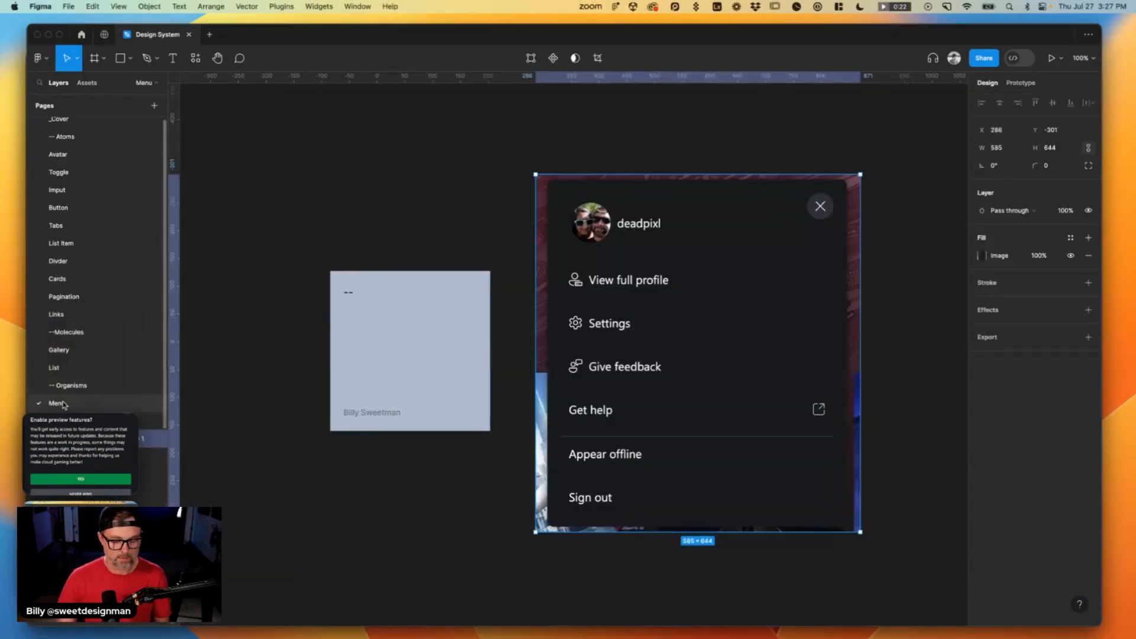
{"action": "left_click", "coordinate": [71, 385]}
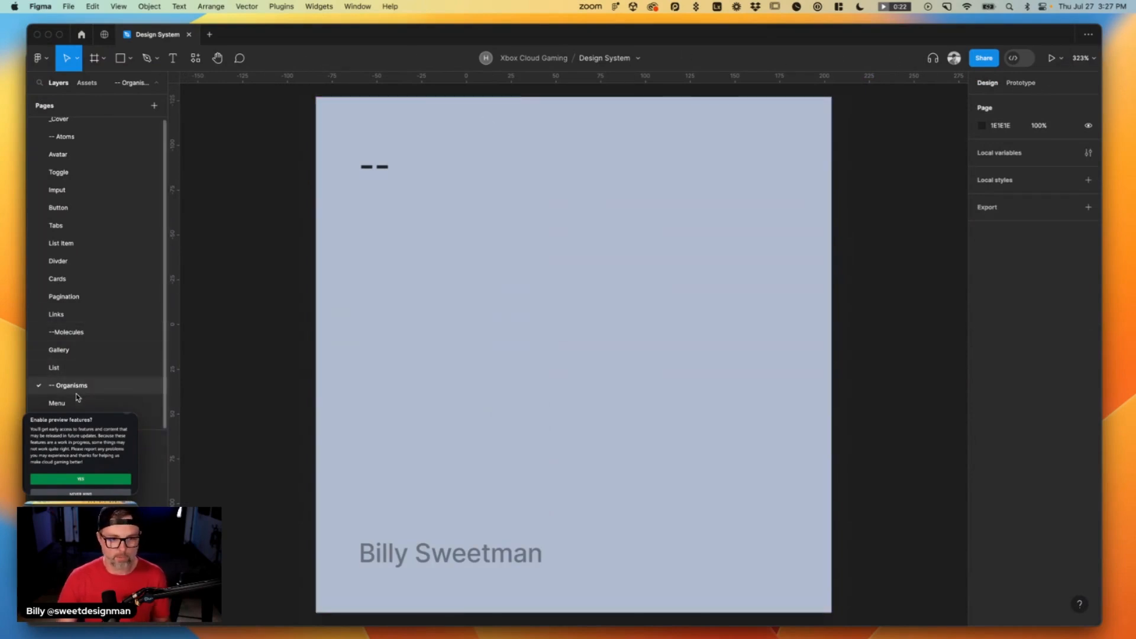
{"action": "left_click", "coordinate": [153, 105]}
{"action": "left_click", "coordinate": [393, 363]}
{"action": "key", "text": "super+v"}
{"action": "left_click", "coordinate": [80, 444]}
{"action": "key", "text": "super+v"}
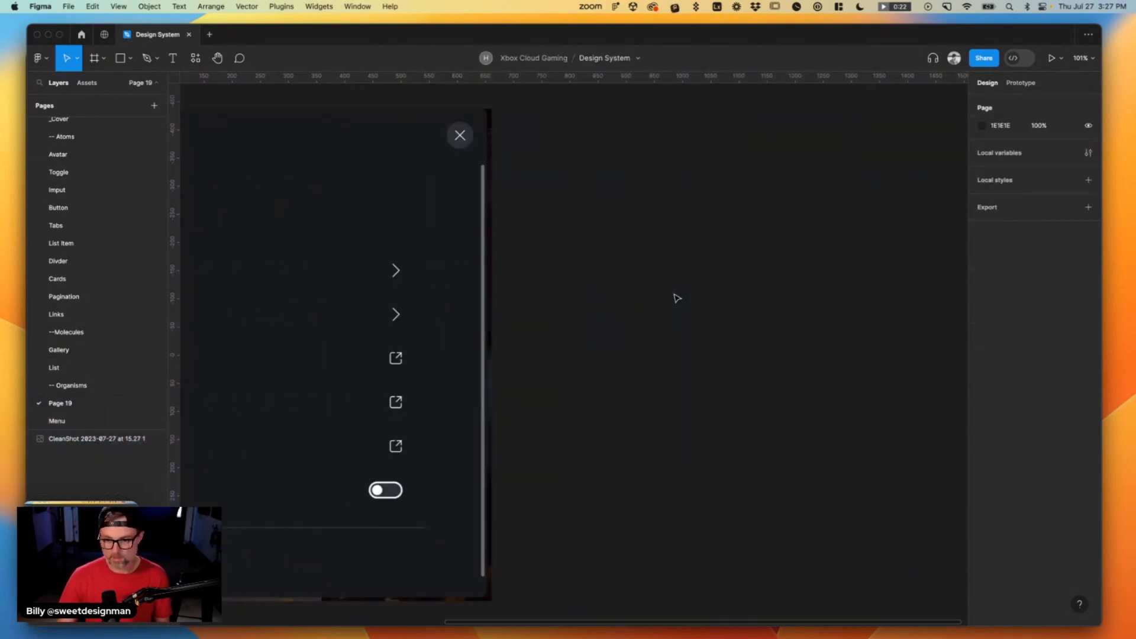
{"action": "left_click_drag", "start_coordinate": [543, 359], "coordinate": [750, 315]}
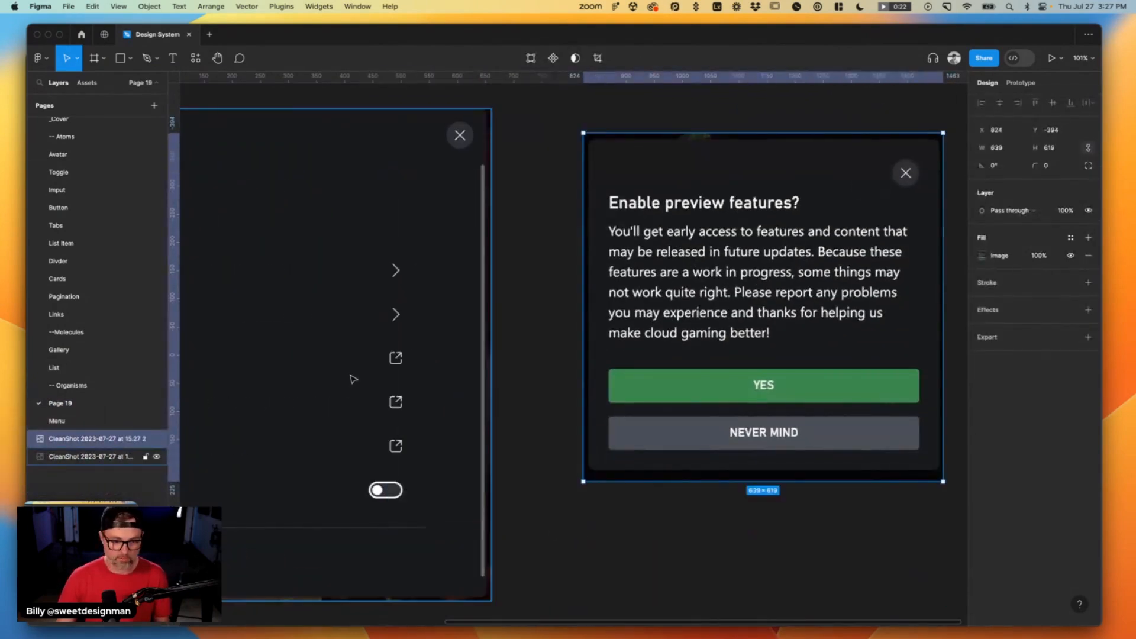
Rename the new page under Organisms "Modal".
{"action": "scroll", "coordinate": [353, 378], "scroll_direction": "left", "scroll_amount": 5}
{"action": "double_click", "coordinate": [61, 404]}
{"action": "type", "text": "Mo"}
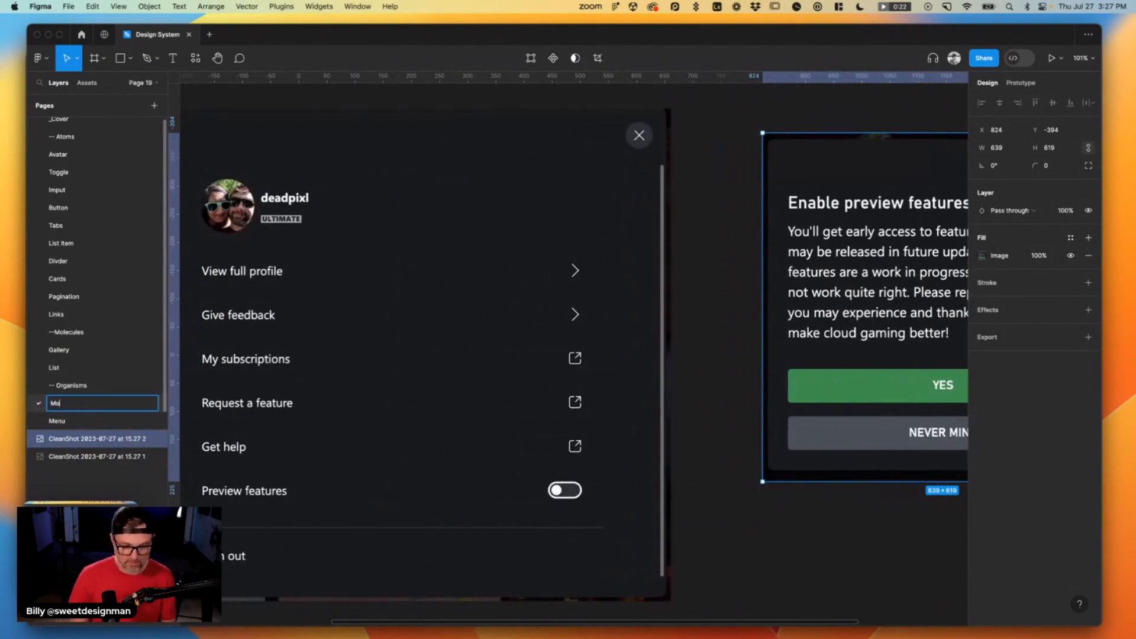
{"action": "type", "text": "dal"}
{"action": "key", "text": "Return"}
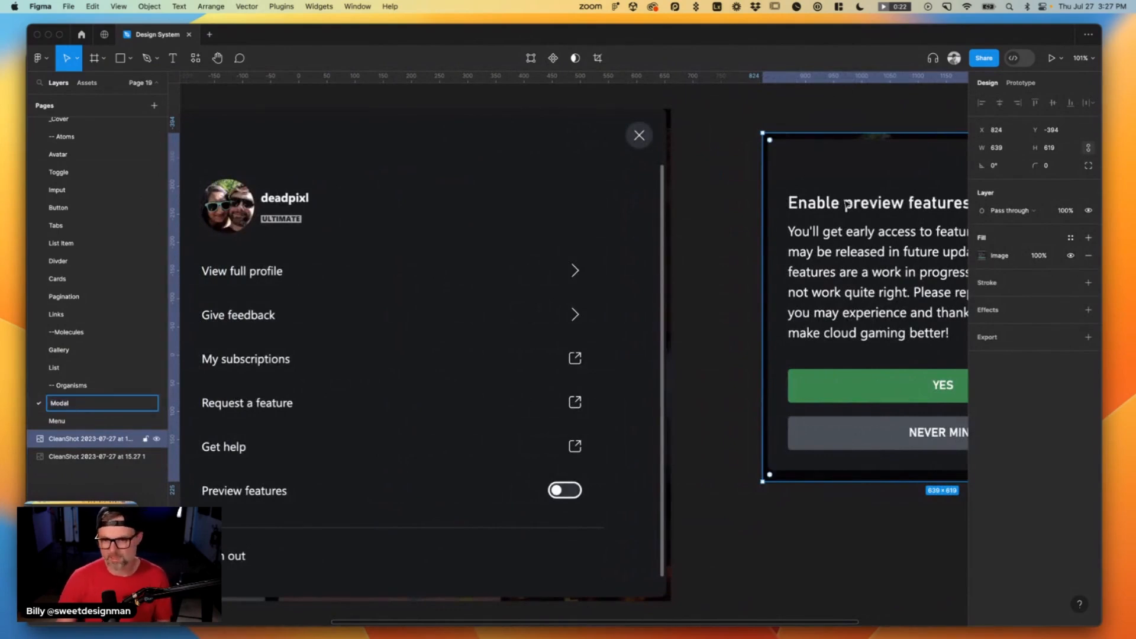
Copy the Settings modal capture, add a page named "Scoller", and move it above Links in the Atoms group.
{"action": "left_click", "coordinate": [666, 211]}
{"action": "scroll", "coordinate": [708, 211], "scroll_direction": "left", "scroll_amount": 5}
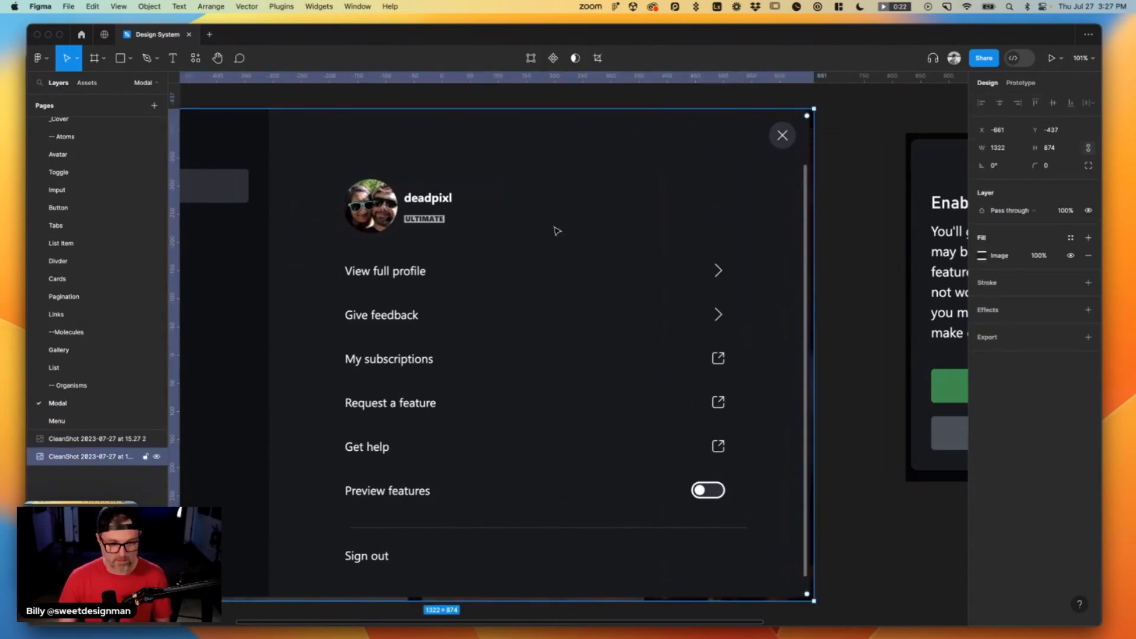
{"action": "left_click", "coordinate": [155, 105]}
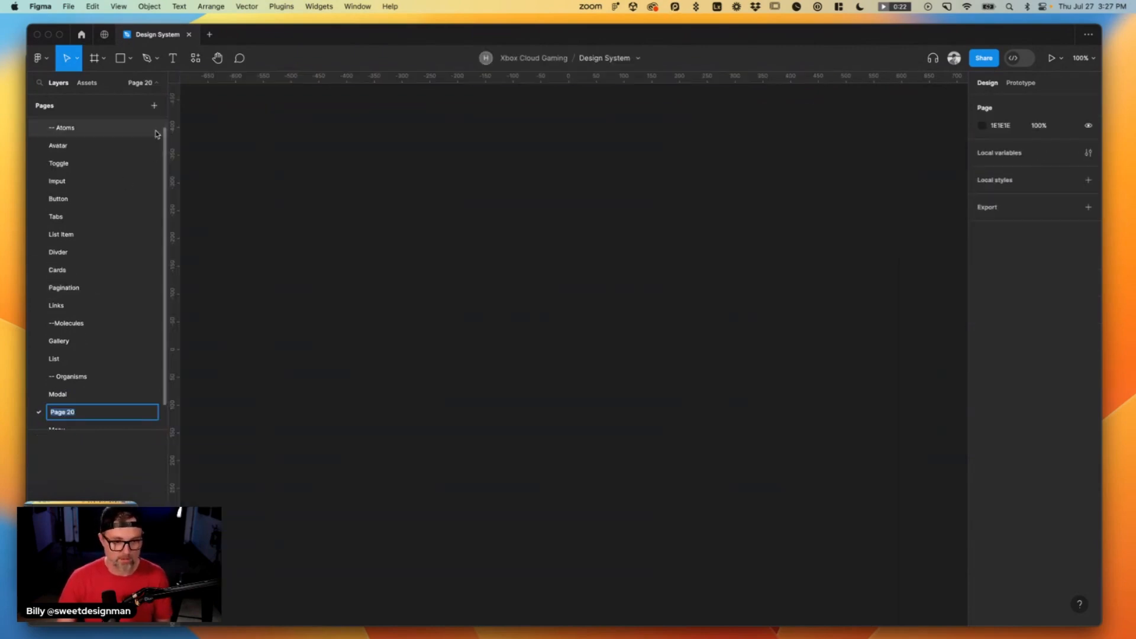
{"action": "type", "text": "Scoller"}
{"action": "key", "text": "Return"}
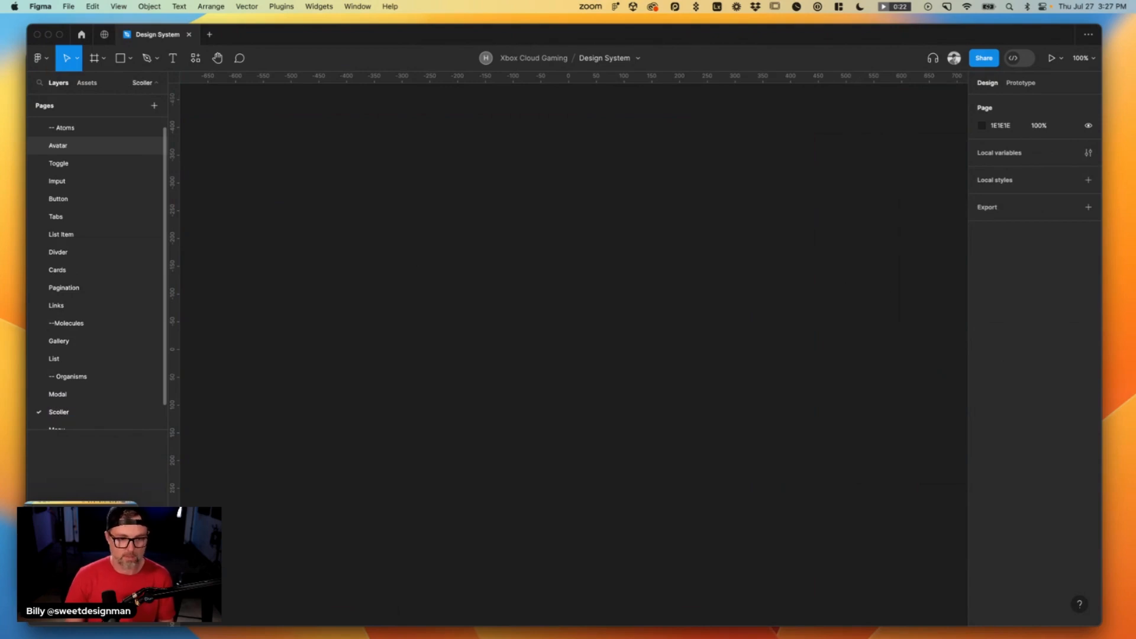
{"action": "left_click_drag", "start_coordinate": [68, 414], "coordinate": [70, 305]}
Paste the Settings modal capture on the Scoller page, crop it to the vertical scrollbar, and move the result to the left.
{"action": "key", "text": "super+v"}
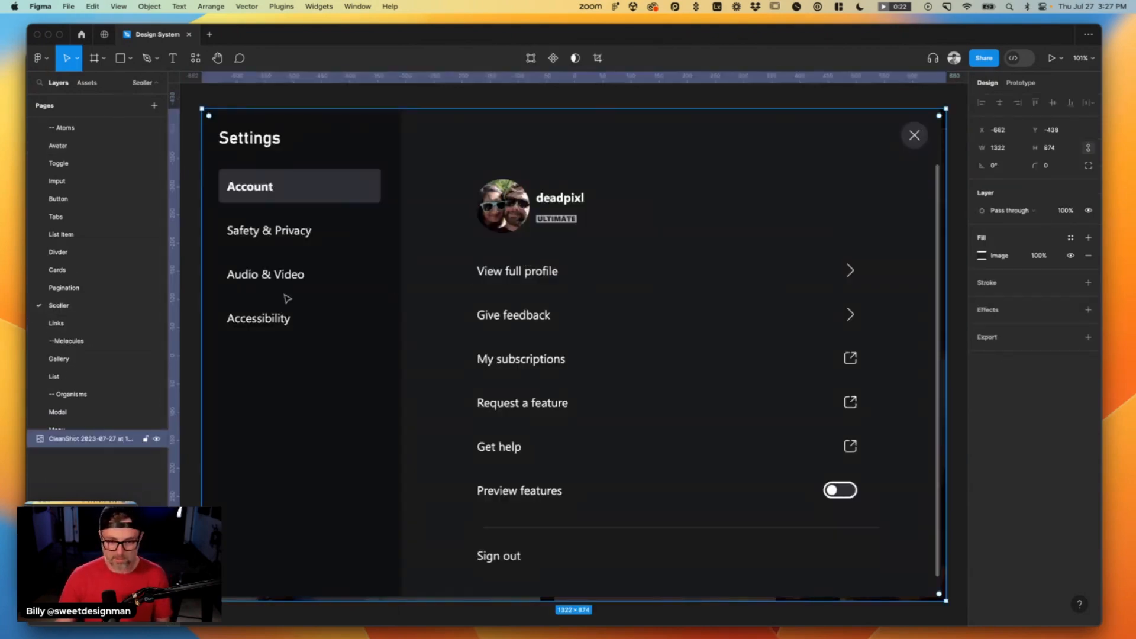
{"action": "left_click_drag", "start_coordinate": [202, 316], "coordinate": [927, 317]}
{"action": "left_click", "coordinate": [833, 328]}
{"action": "left_click_drag", "start_coordinate": [938, 248], "coordinate": [347, 296]}
{"action": "left_click", "coordinate": [648, 321]}
{"action": "key", "text": "minus"}
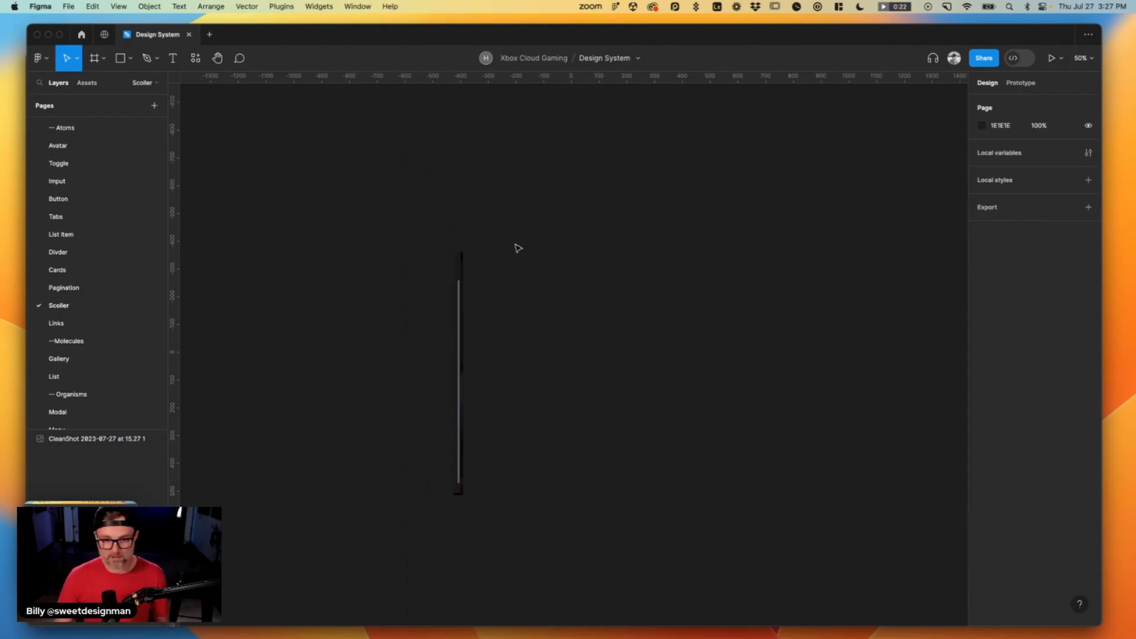
Add a page named "Tokesn" directly below Scoller.
{"action": "scroll", "coordinate": [59, 219], "scroll_direction": "up", "scroll_amount": 1}
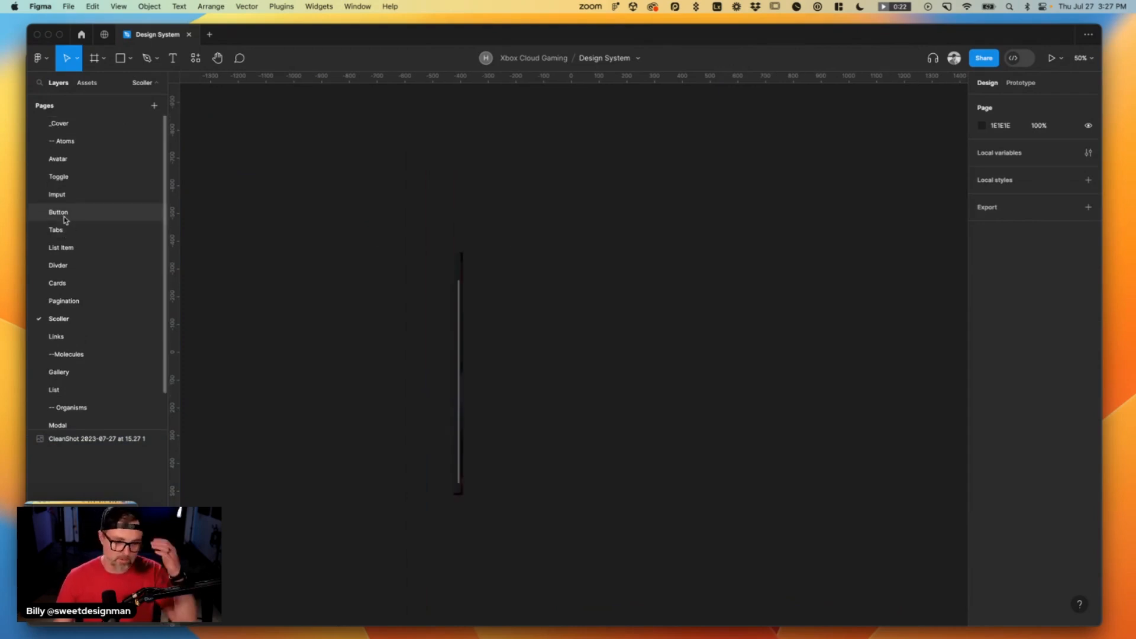
{"action": "left_click", "coordinate": [154, 106]}
{"action": "type", "text": "Tokesn"}
{"action": "key", "text": "Return"}
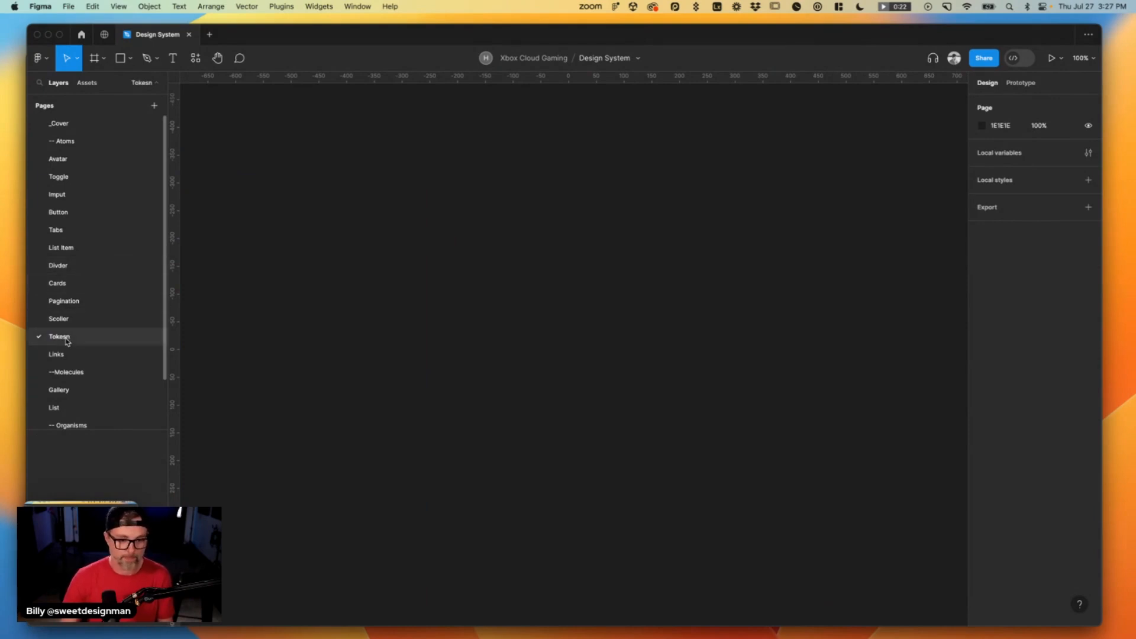
Move the Tokesn page directly below _Cover and rename it "Tokens".
{"action": "left_click_drag", "start_coordinate": [61, 342], "coordinate": [68, 143]}
{"action": "double_click", "coordinate": [66, 144]}
{"action": "type", "text": "ns"}
{"action": "key", "text": "Return"}
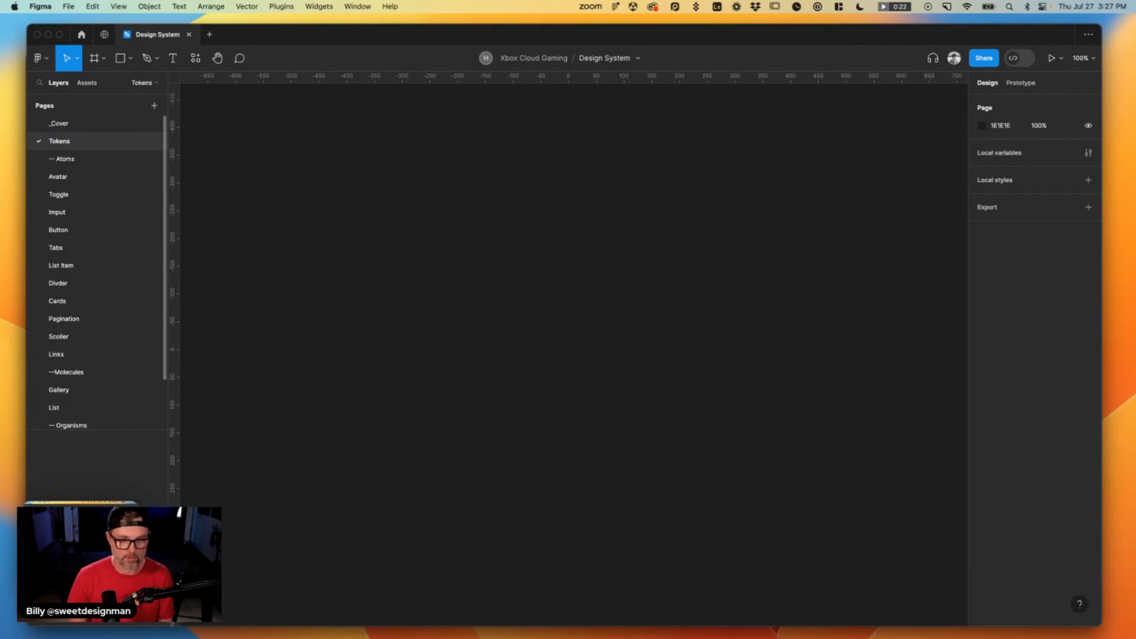
Add a page named "Tokens Type" directly below Tokens, and rename the Tokens page "Tokens Color".
{"action": "left_click", "coordinate": [154, 105]}
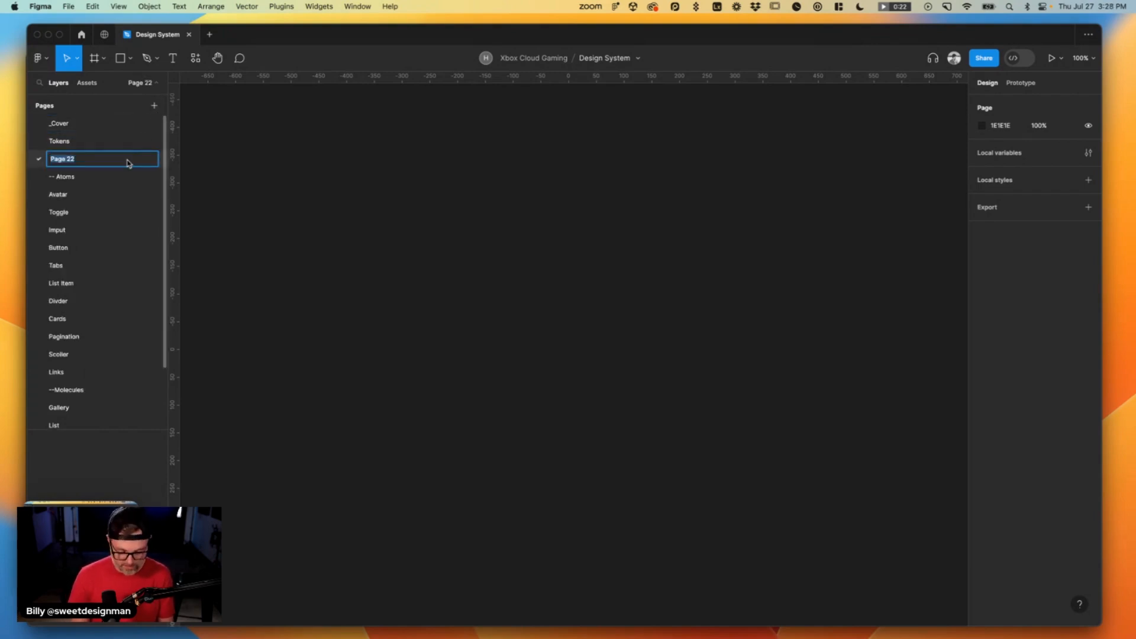
{"action": "type", "text": "Tokens Type"}
{"action": "key", "text": "Return"}
{"action": "left_click", "coordinate": [87, 146]}
{"action": "double_click", "coordinate": [90, 146]}
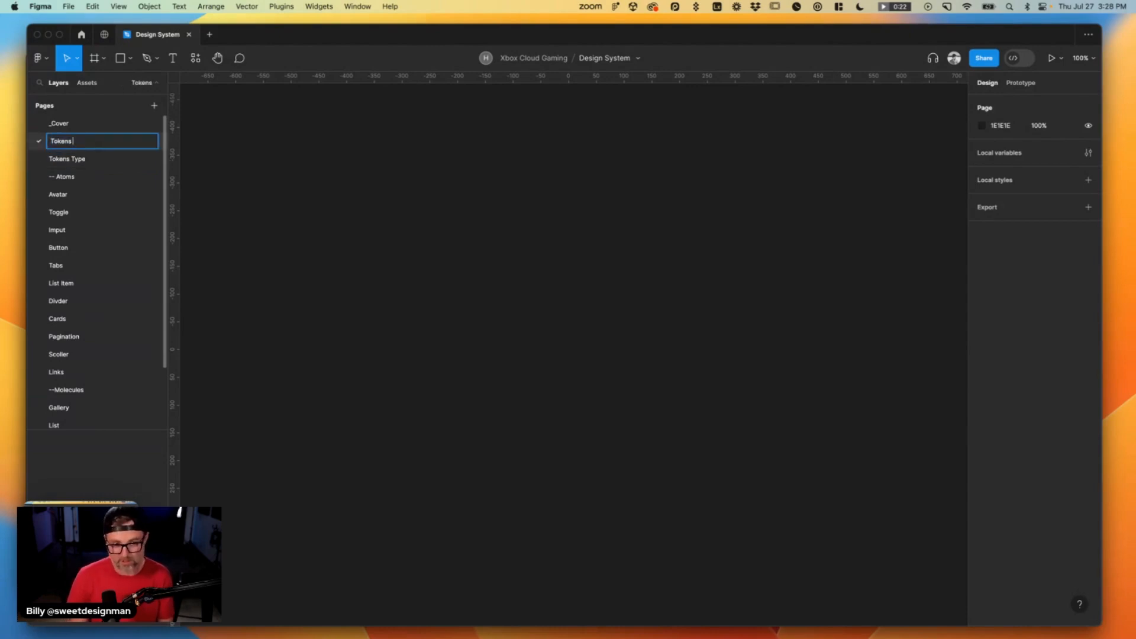
{"action": "type", "text": "Tokens Color"}
{"action": "key", "text": "Return"}
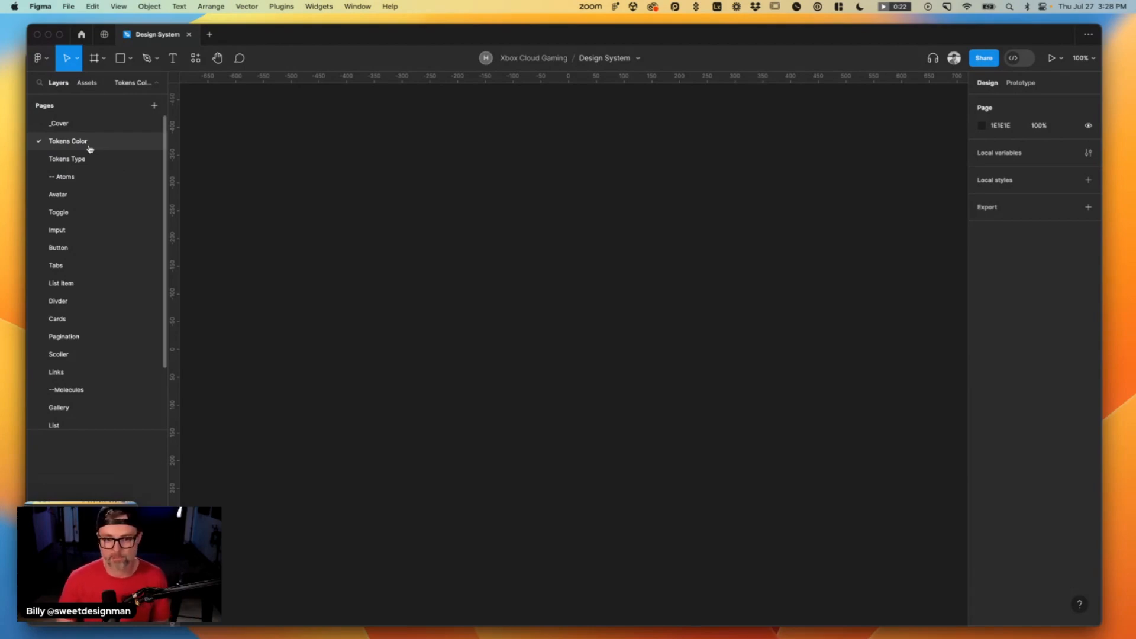
Switch to Arc, close the Settings modal, and open CSS Peeper to view the site's fonts and colors.
{"action": "key", "text": "super+Tab"}
{"action": "left_click", "coordinate": [898, 117]}
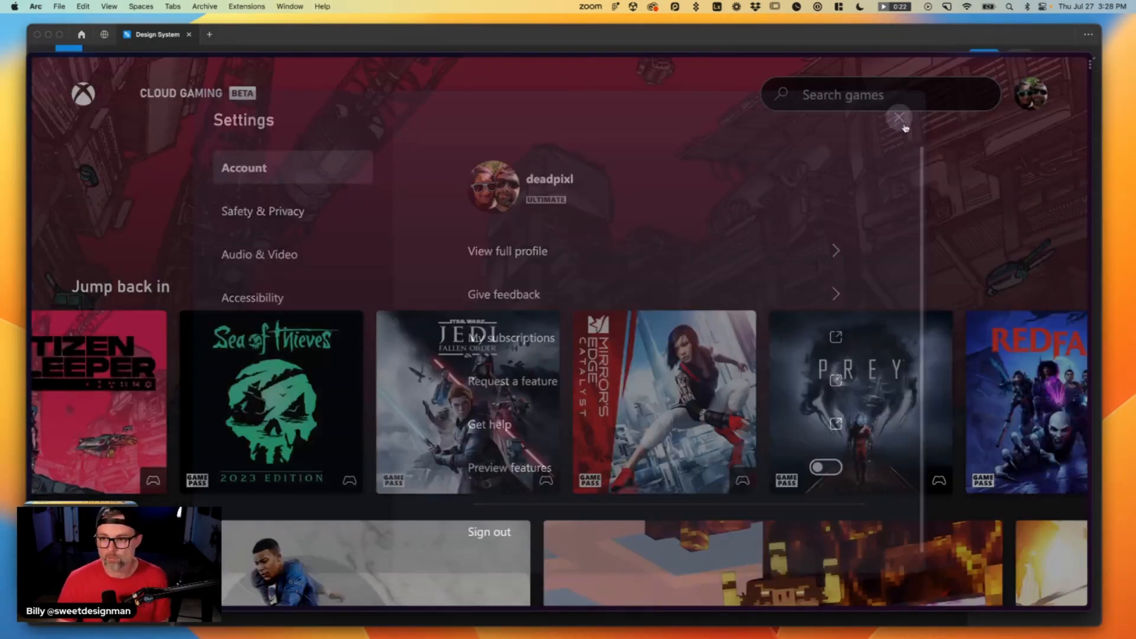
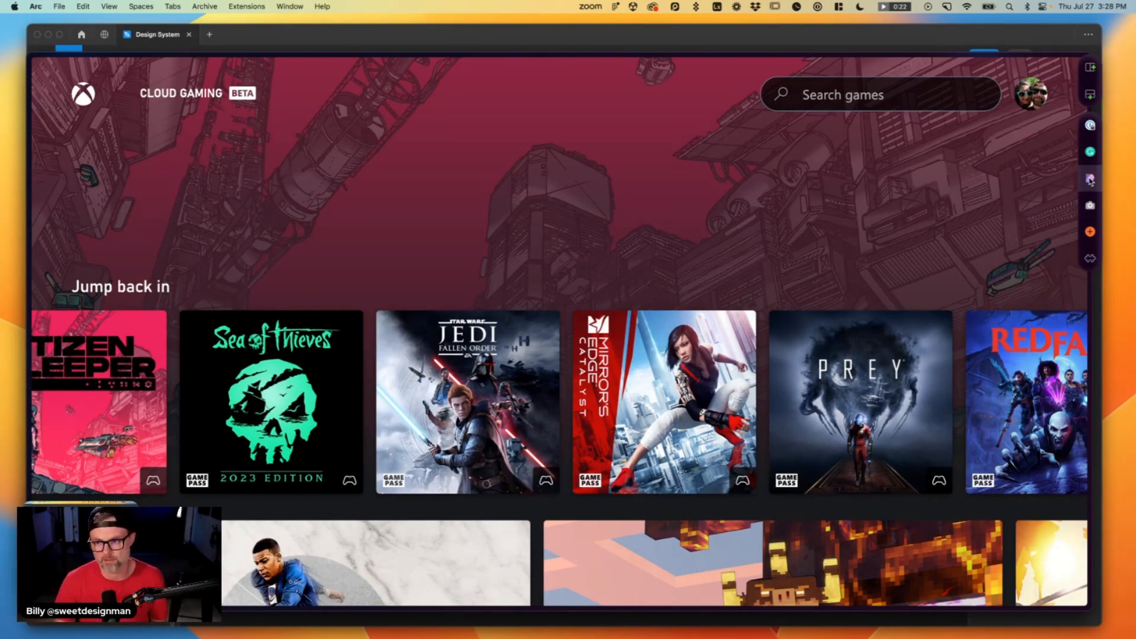
{"action": "left_click", "coordinate": [1087, 180]}
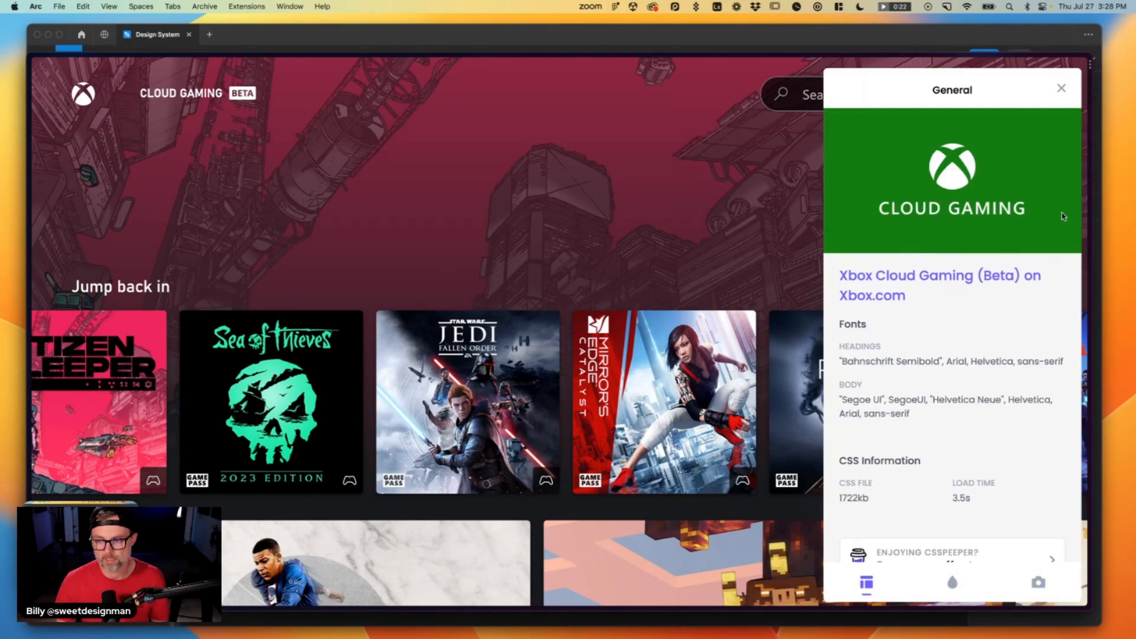
{"action": "scroll", "coordinate": [965, 367], "scroll_direction": "down", "scroll_amount": 1}
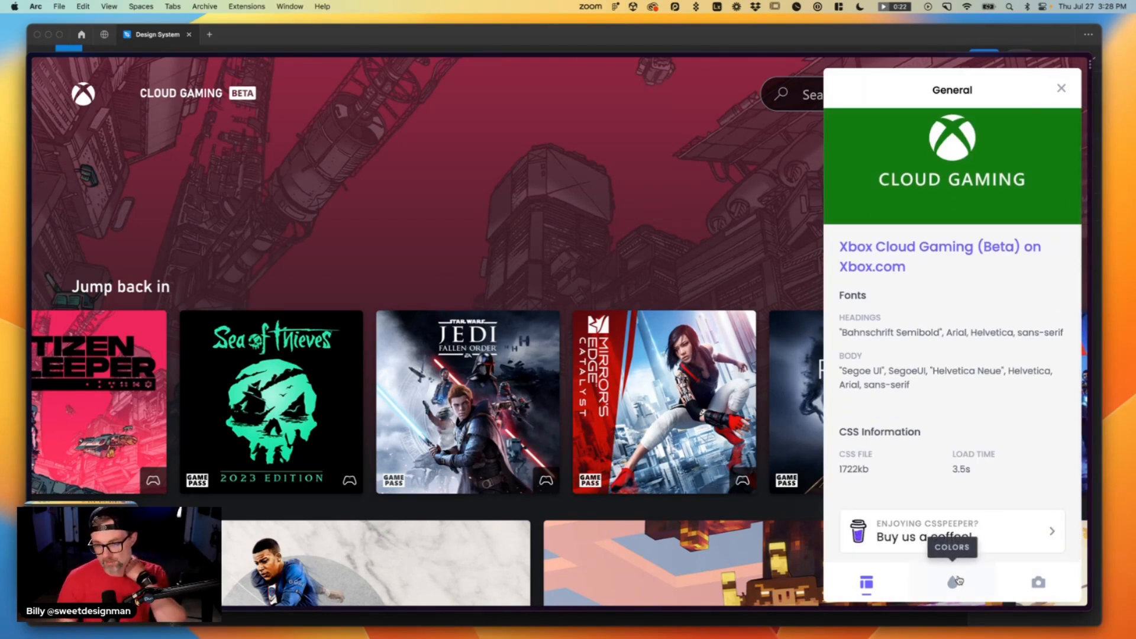
{"action": "left_click", "coordinate": [958, 579]}
{"action": "scroll", "coordinate": [976, 290], "scroll_direction": "up", "scroll_amount": 1}
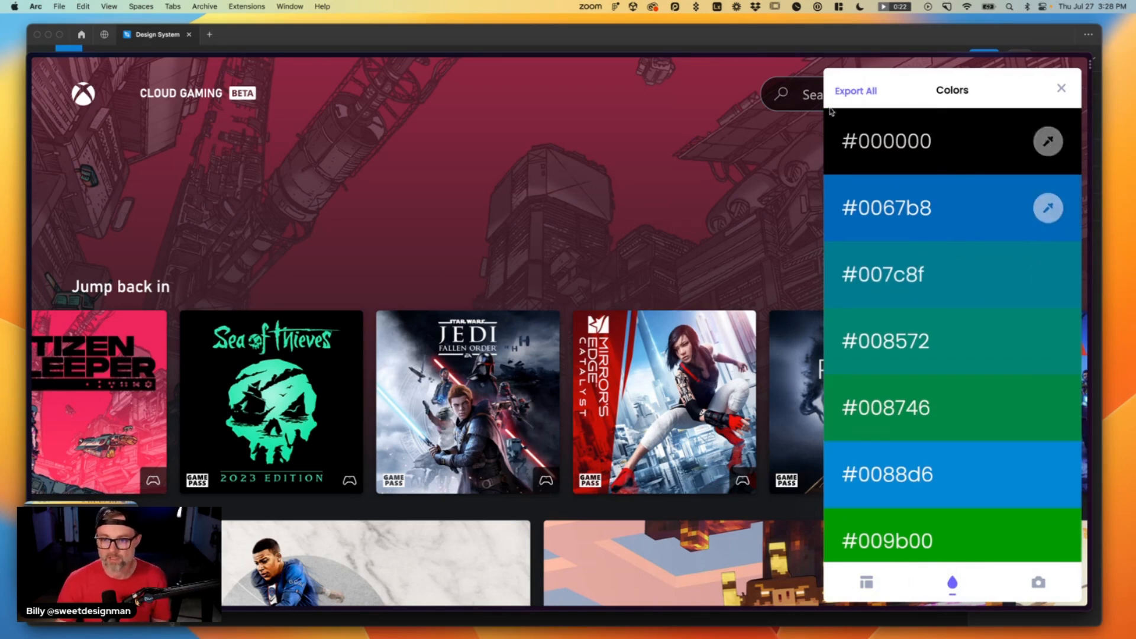
{"action": "left_click", "coordinate": [866, 583]}
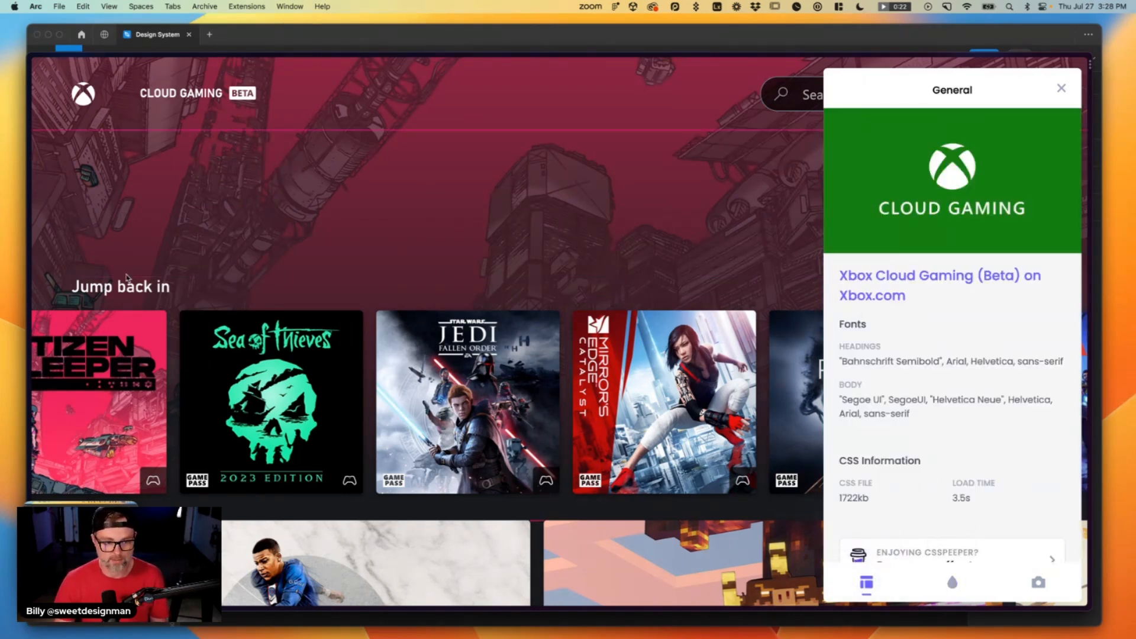
Inspect the typeface and colors of the "Jump back in" heading with CSS Peeper.
{"action": "left_click", "coordinate": [127, 285]}
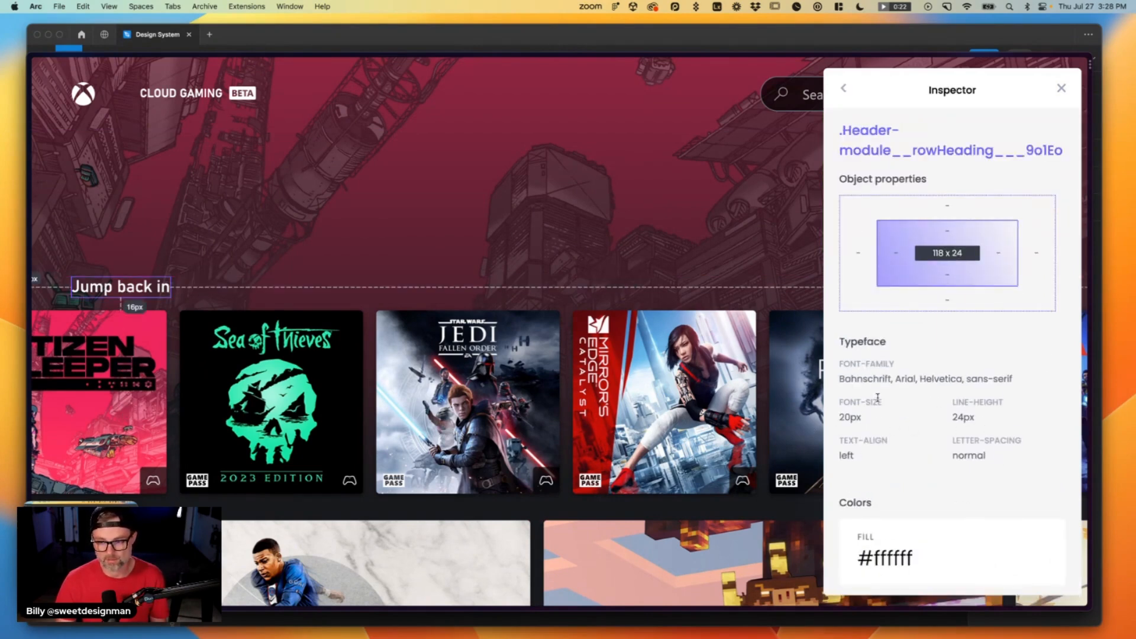
{"action": "scroll", "coordinate": [900, 418], "scroll_direction": "down", "scroll_amount": 3}
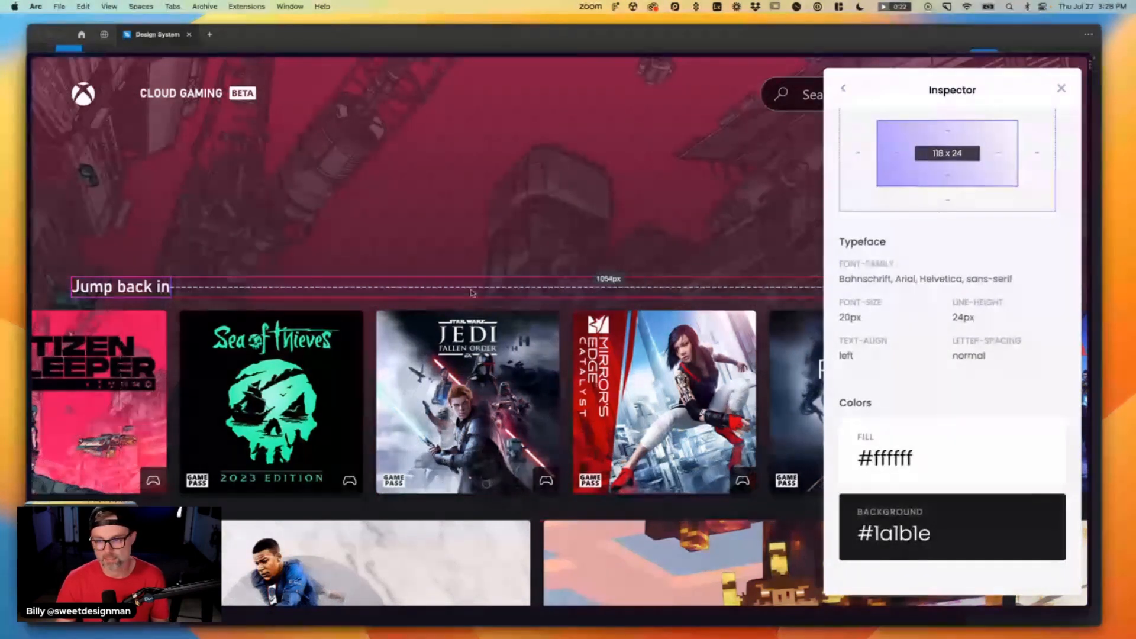
{"action": "scroll", "coordinate": [958, 491], "scroll_direction": "up", "scroll_amount": 5}
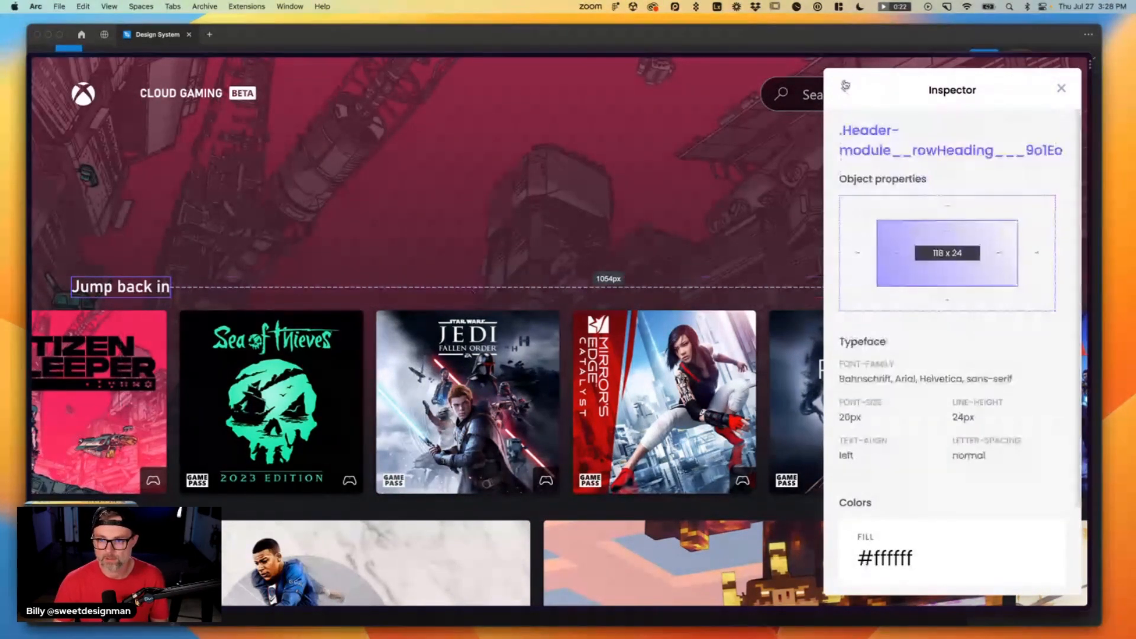
Return to CSS Peeper's color list and capture the first swatches, from #000000 to #009b00.
{"action": "left_click", "coordinate": [844, 89]}
{"action": "left_click", "coordinate": [951, 583]}
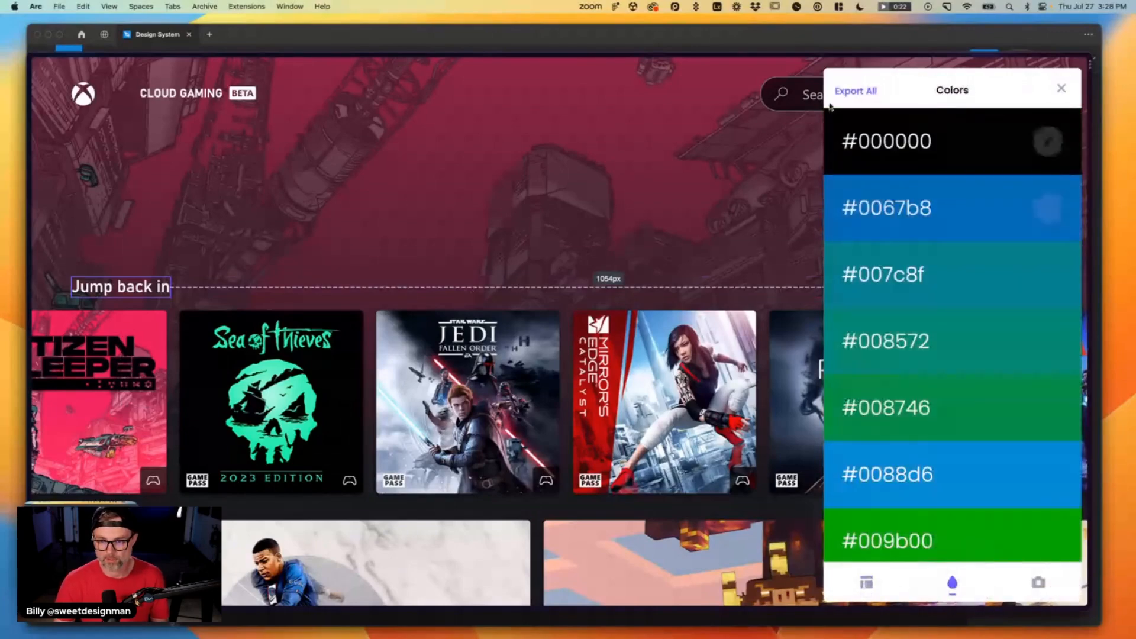
{"action": "scroll", "coordinate": [926, 424], "scroll_direction": "down", "scroll_amount": 10}
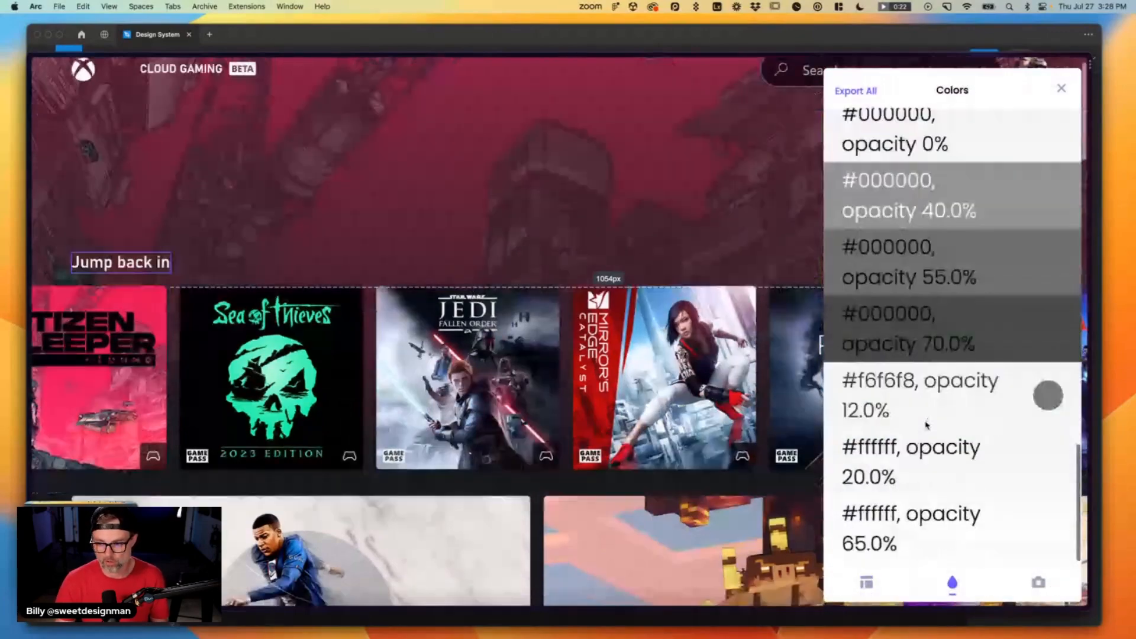
{"action": "scroll", "coordinate": [926, 425], "scroll_direction": "up", "scroll_amount": 10}
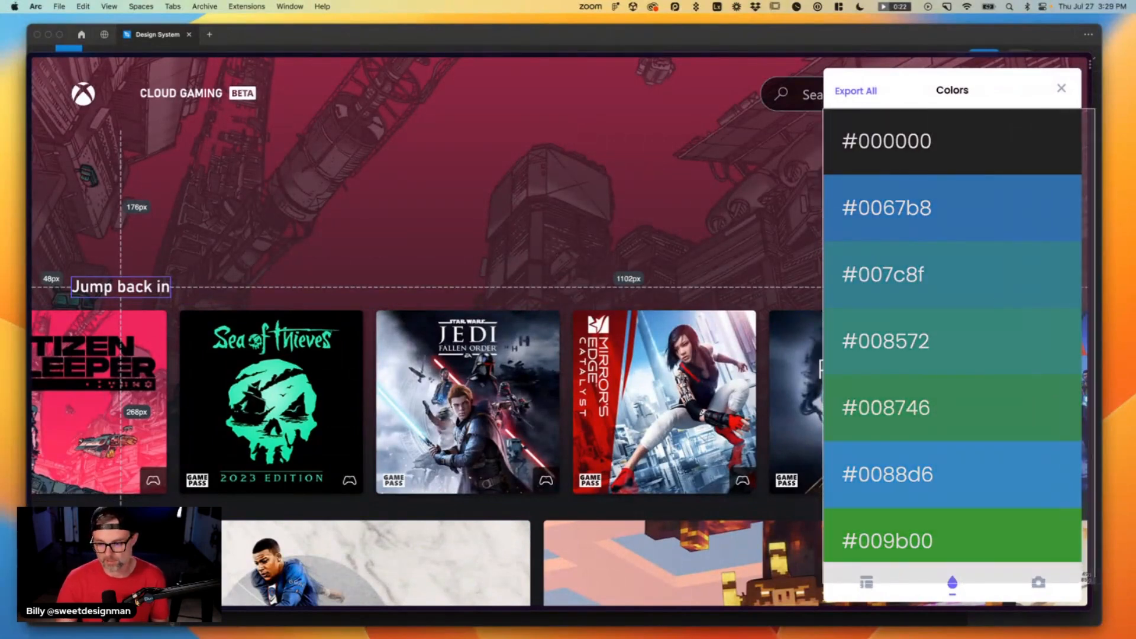
{"action": "scroll", "coordinate": [986, 501], "scroll_direction": "down", "scroll_amount": 5}
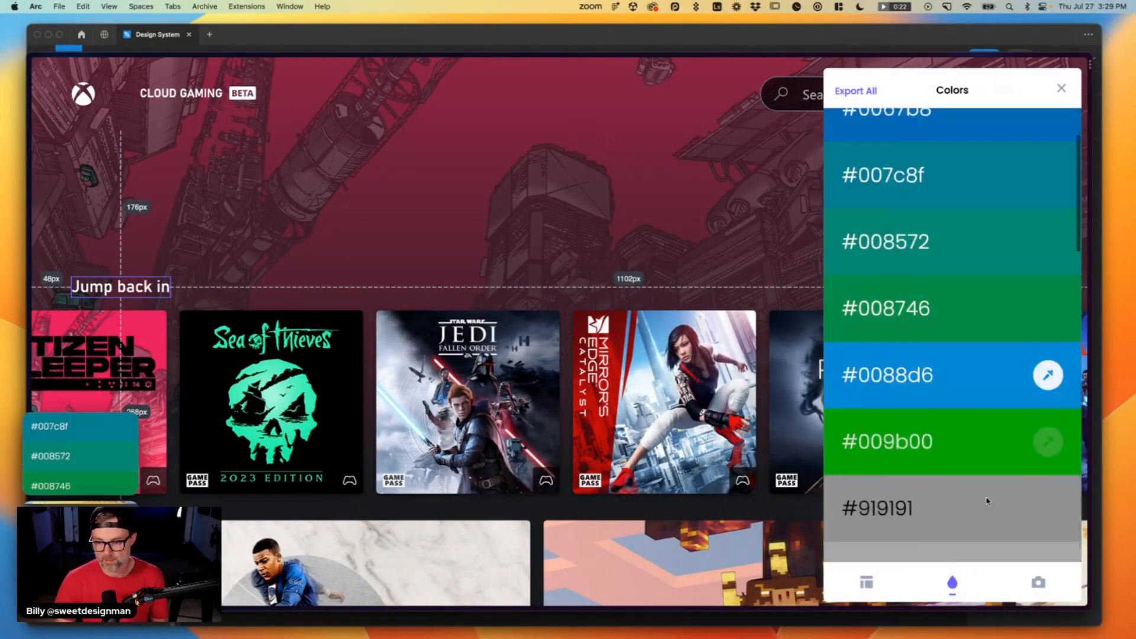
Capture the remaining CSS Peeper swatches in three sections, from #919191 through #ffffff at 65.0% opacity.
{"action": "scroll", "coordinate": [987, 501], "scroll_direction": "down", "scroll_amount": 3}
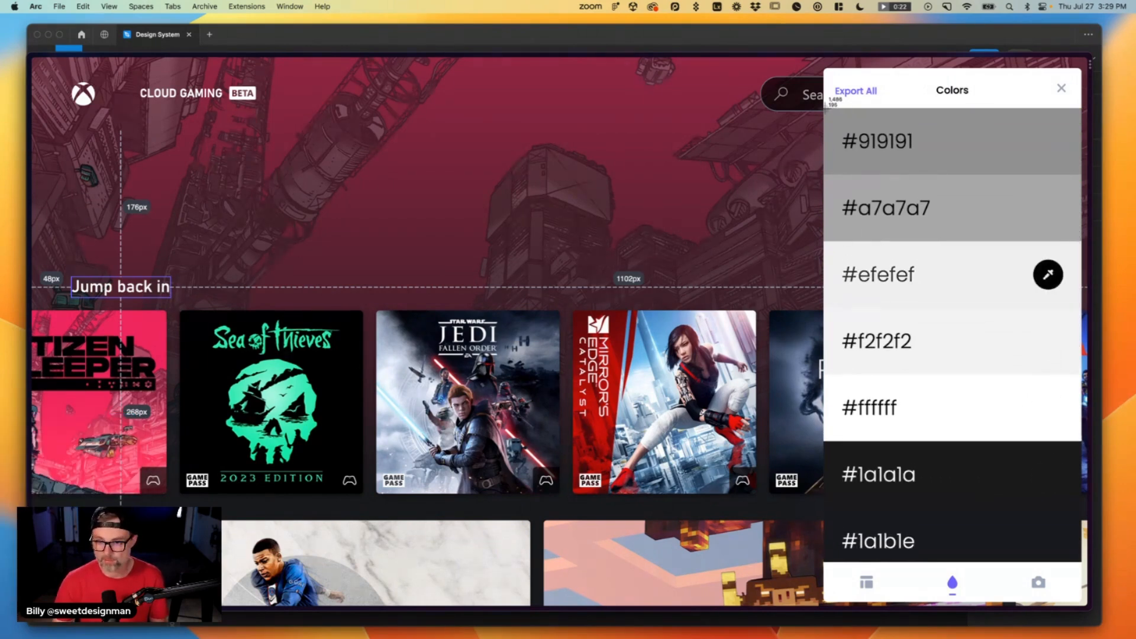
{"action": "left_click_drag", "start_coordinate": [830, 106], "coordinate": [1078, 563]}
{"action": "left_click", "coordinate": [951, 494]}
{"action": "scroll", "coordinate": [971, 474], "scroll_direction": "down", "scroll_amount": 4}
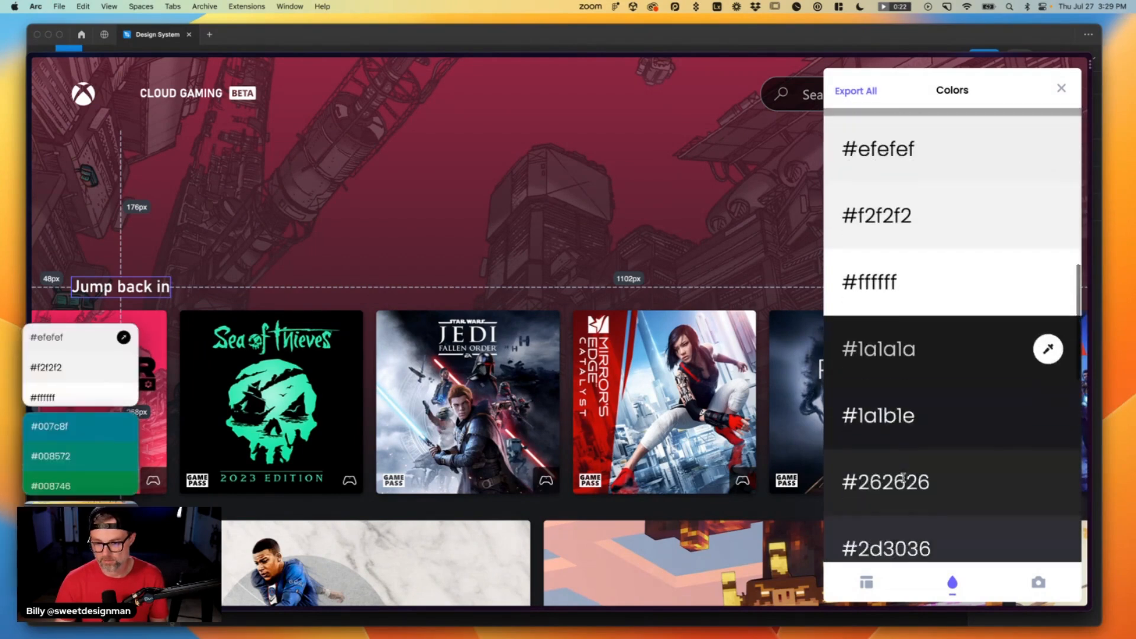
{"action": "scroll", "coordinate": [904, 484], "scroll_direction": "down", "scroll_amount": 3}
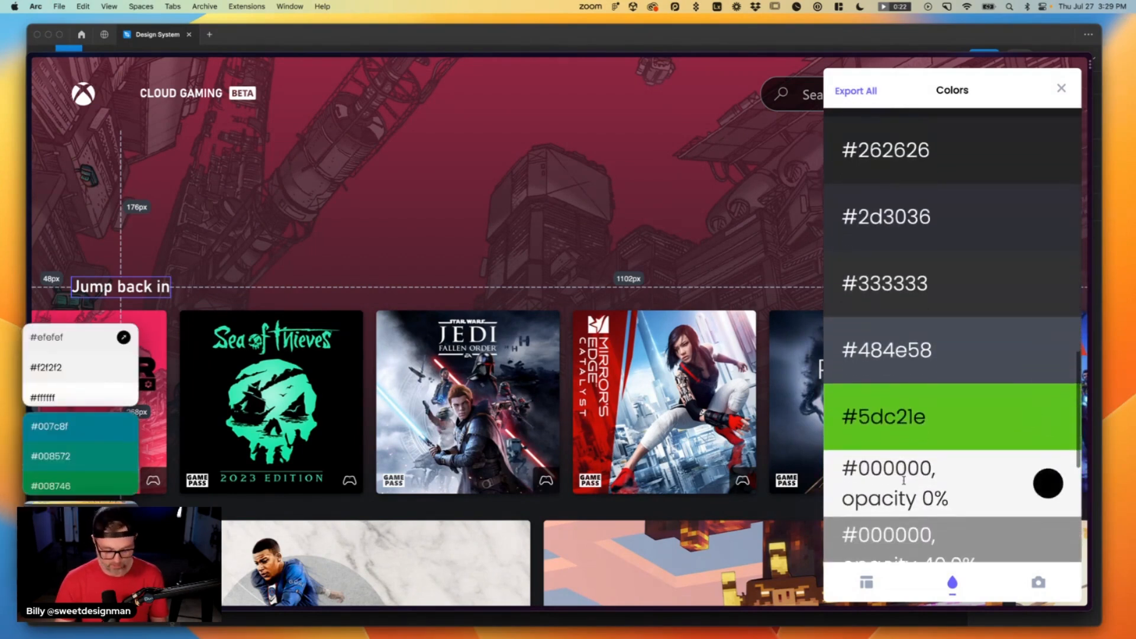
{"action": "left_click_drag", "start_coordinate": [825, 106], "coordinate": [1081, 562]}
{"action": "scroll", "coordinate": [994, 517], "scroll_direction": "down", "scroll_amount": 5}
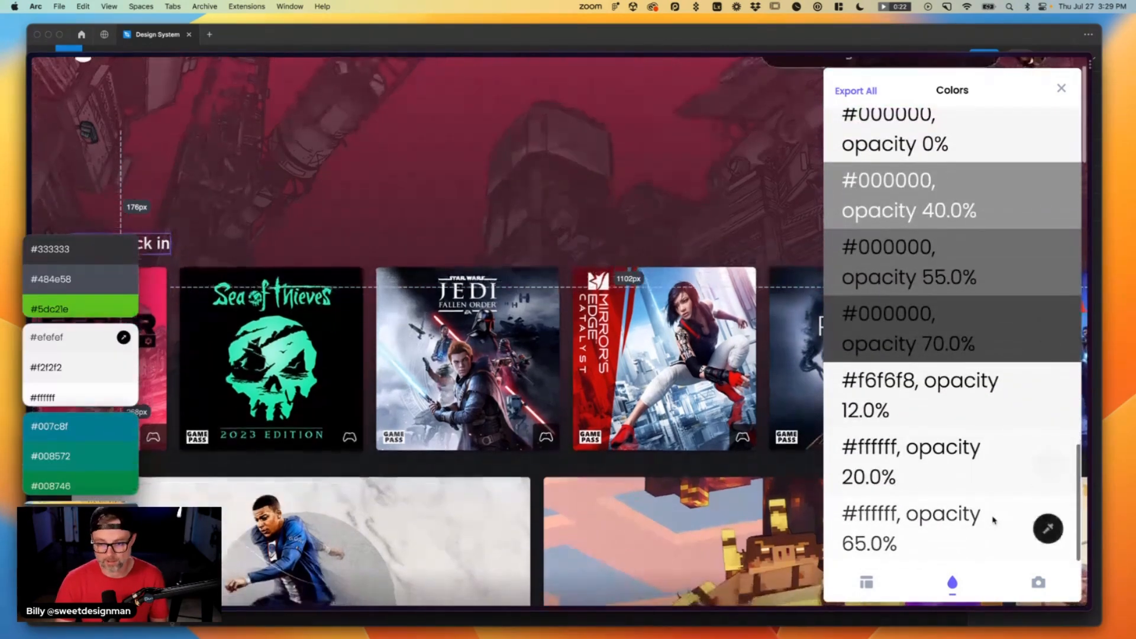
{"action": "left_click_drag", "start_coordinate": [823, 228], "coordinate": [1081, 558]}
Switch to Figma and paste the first two color captures side by side on the Tokens Color page.
{"action": "key", "text": "super+Tab"}
{"action": "mouse_move", "coordinate": [104, 425]}
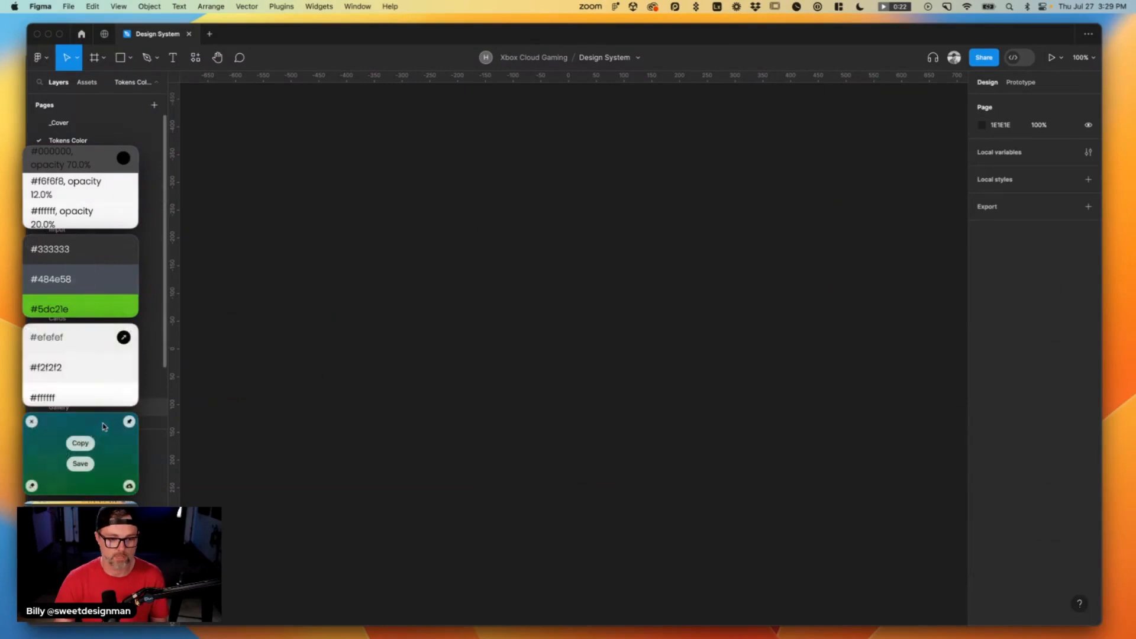
{"action": "left_click", "coordinate": [85, 445]}
{"action": "key", "text": "super+v"}
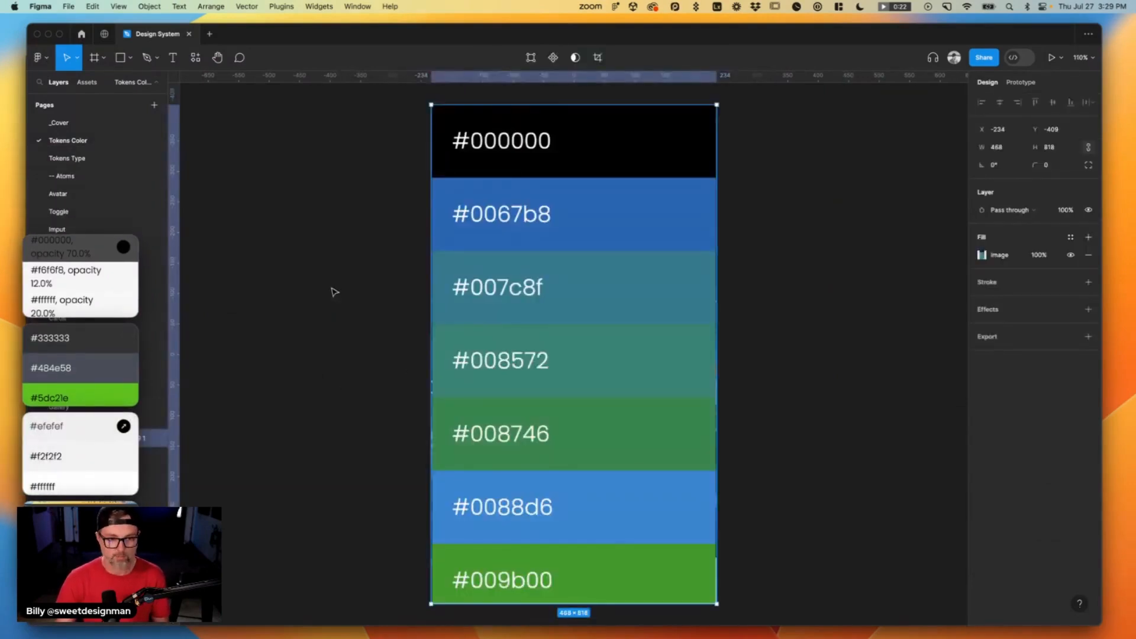
{"action": "left_click", "coordinate": [863, 279]}
{"action": "scroll", "coordinate": [863, 278], "scroll_direction": "right", "scroll_amount": 3}
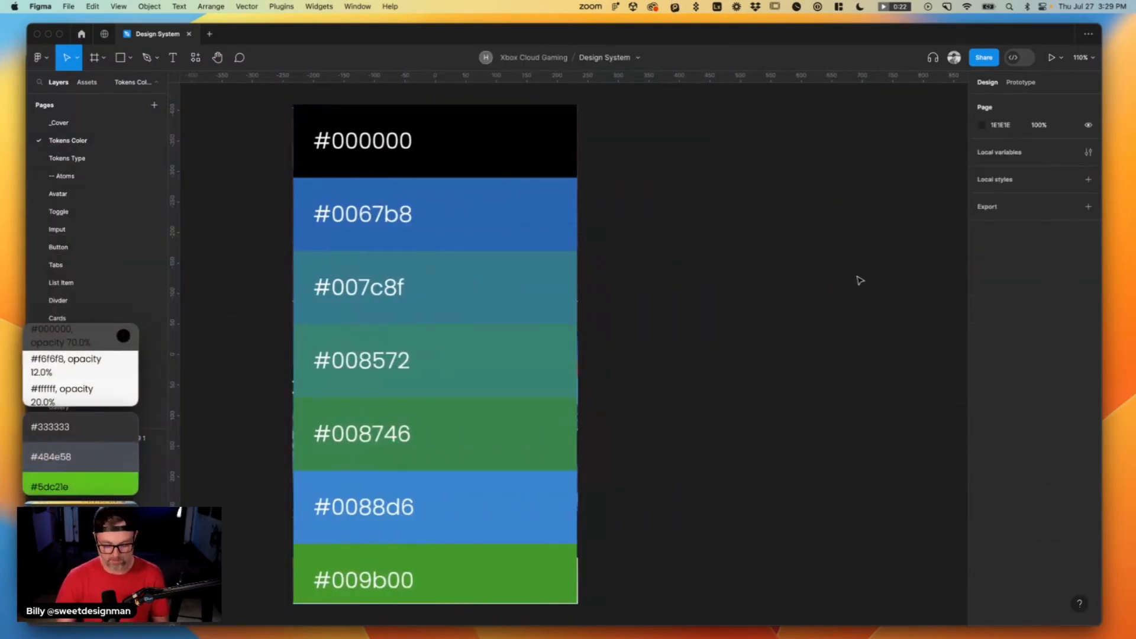
{"action": "key", "text": "super+v"}
{"action": "left_click_drag", "start_coordinate": [547, 274], "coordinate": [730, 281]}
Paste the capture starting with #262626 and place it to the right of the gray swatches.
{"action": "mouse_move", "coordinate": [121, 426]}
{"action": "scroll", "coordinate": [786, 282], "scroll_direction": "right", "scroll_amount": 5}
{"action": "left_click", "coordinate": [786, 282]}
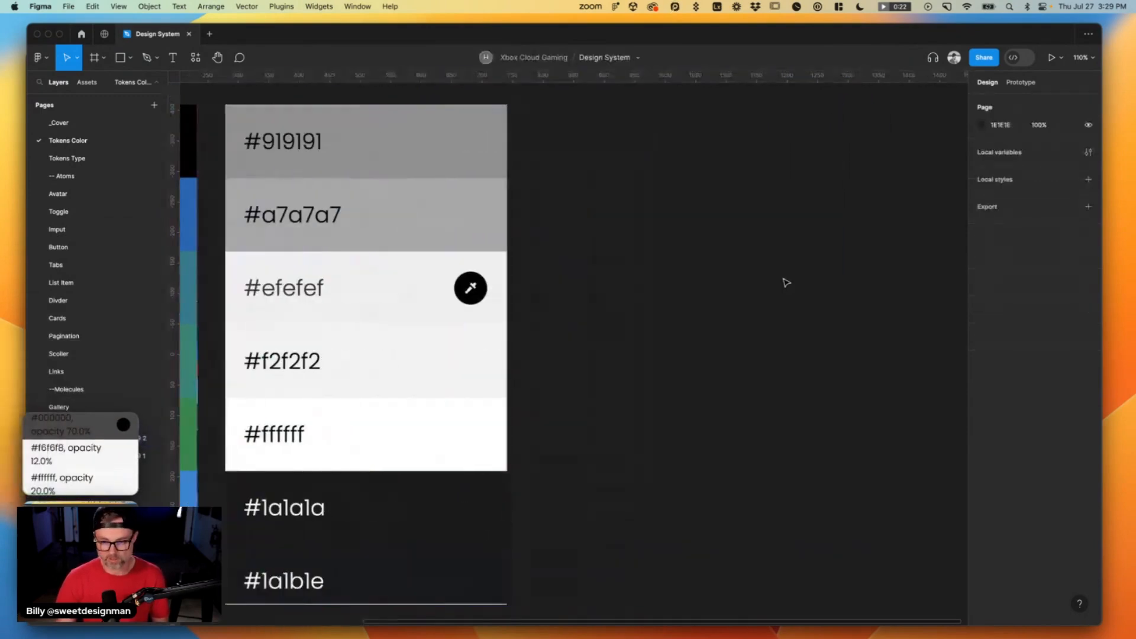
{"action": "key", "text": "super+v"}
{"action": "left_click_drag", "start_coordinate": [572, 246], "coordinate": [679, 246]}
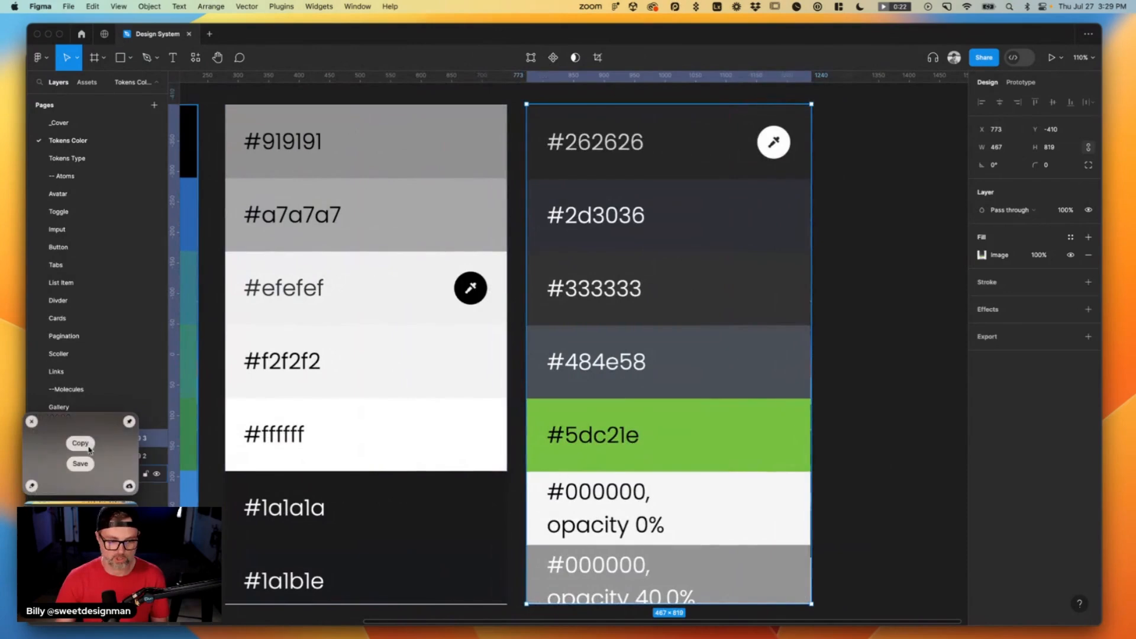
Paste the final opacity swatches capture to the right of the #262626 column and move it close to that column.
{"action": "left_click", "coordinate": [80, 443]}
{"action": "scroll", "coordinate": [769, 339], "scroll_direction": "right", "scroll_amount": 4}
{"action": "left_click", "coordinate": [769, 339]}
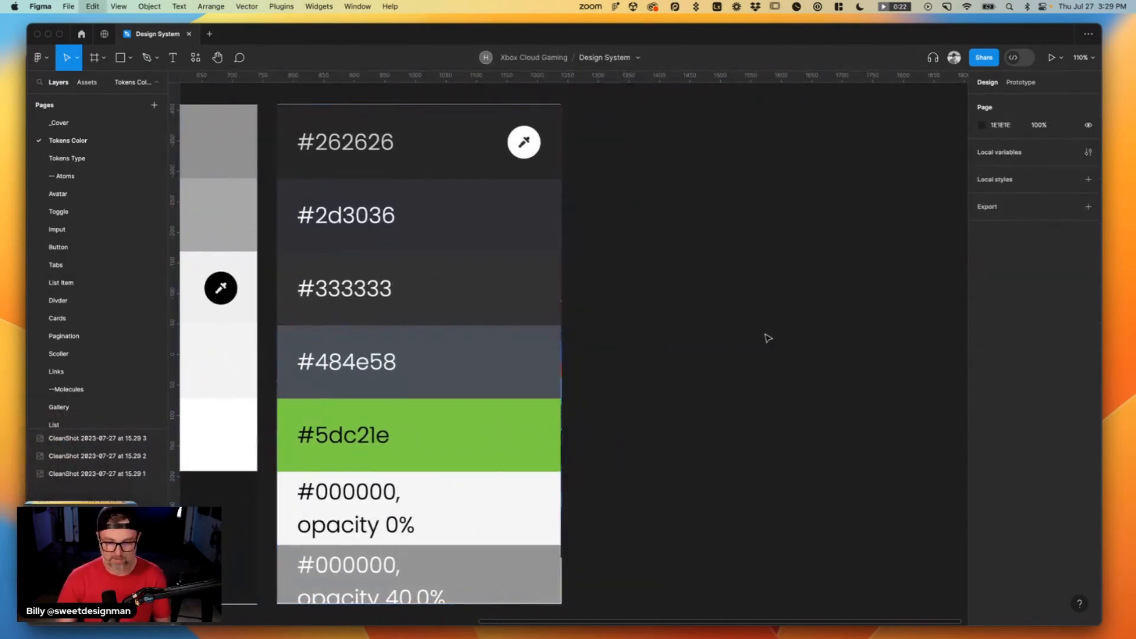
{"action": "key", "text": "super+v"}
{"action": "left_click_drag", "start_coordinate": [593, 278], "coordinate": [837, 272]}
{"action": "scroll", "coordinate": [612, 247], "scroll_direction": "left", "scroll_amount": 8}
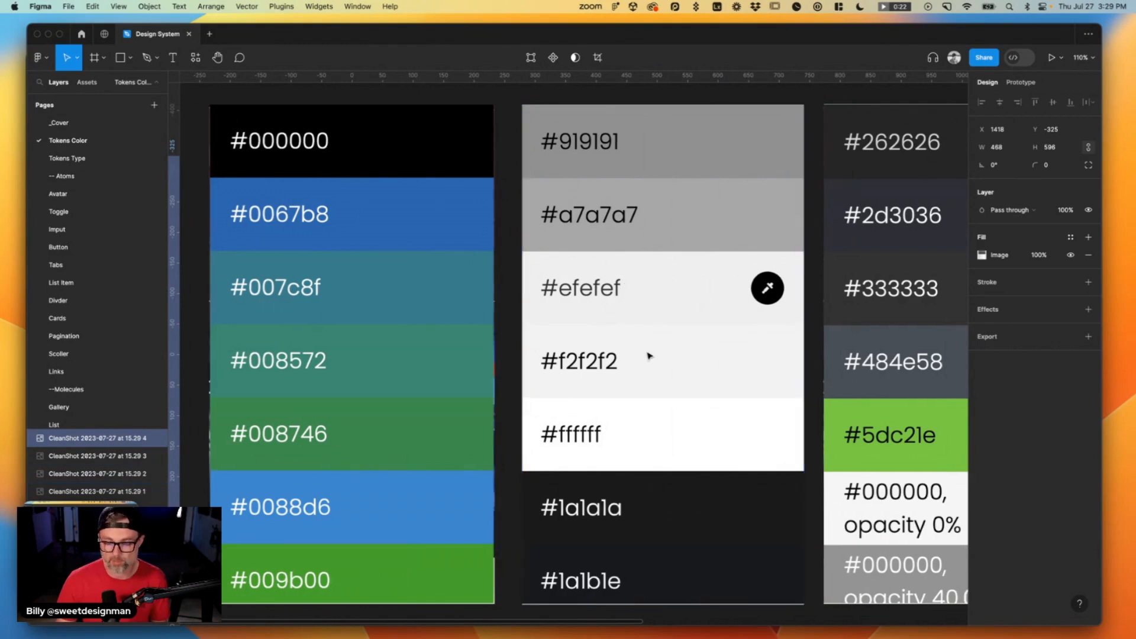
{"action": "scroll", "coordinate": [649, 355], "scroll_direction": "right", "scroll_amount": 6}
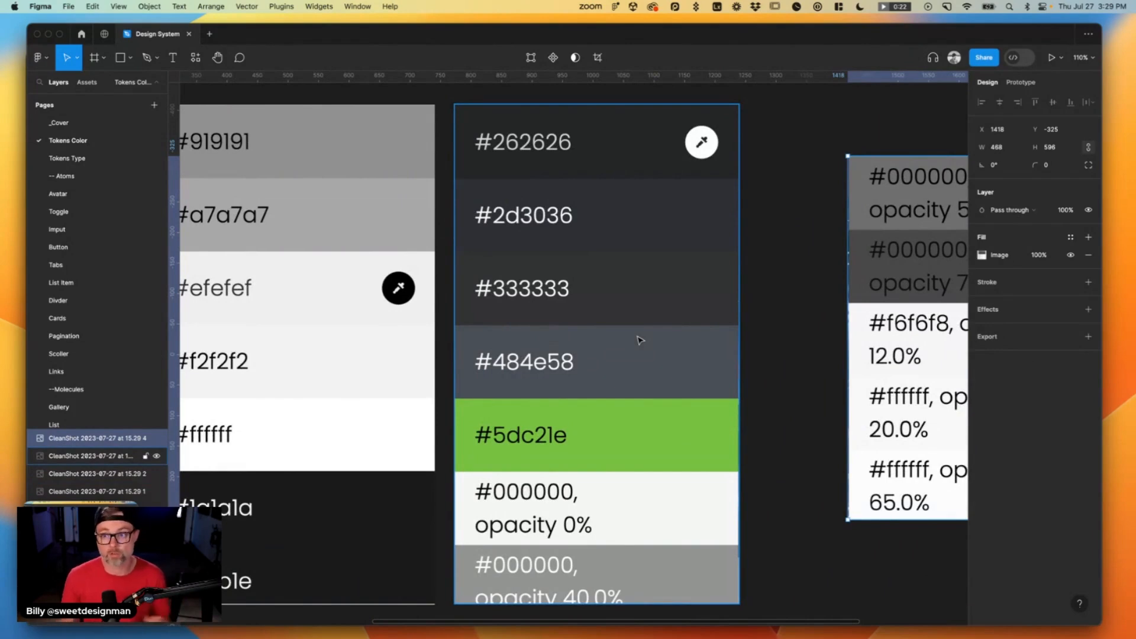
{"action": "left_click", "coordinate": [811, 274]}
{"action": "left_click_drag", "start_coordinate": [916, 279], "coordinate": [828, 282]}
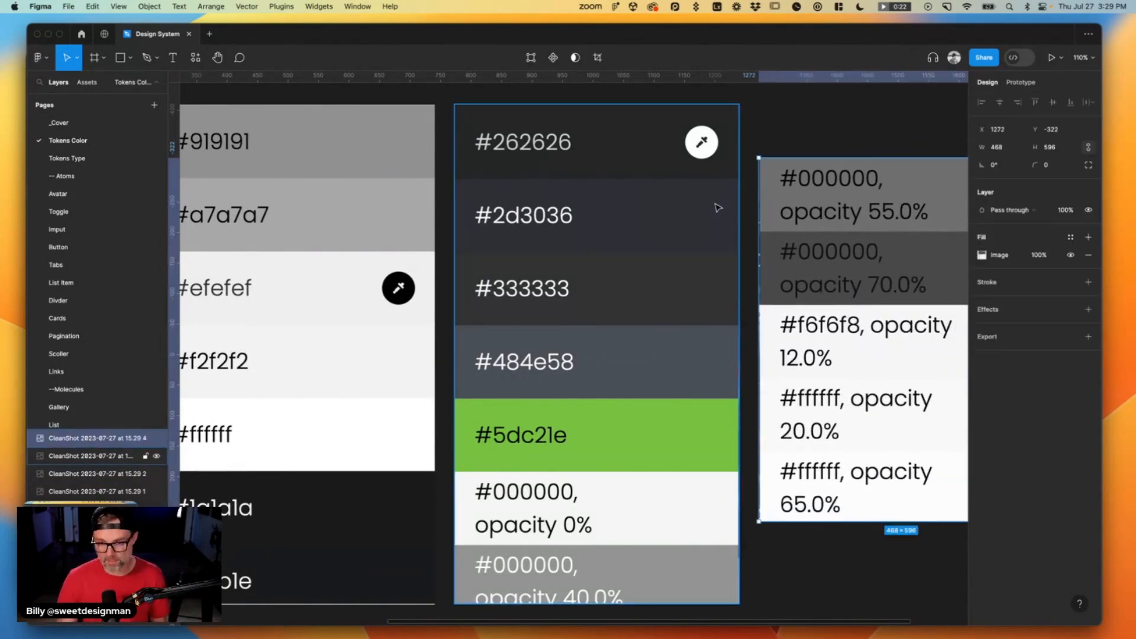
Open the Tokens Type page, and switch to Arc to show the site's general font information in CSS Peeper.
{"action": "key", "text": "minus"}
{"action": "left_click", "coordinate": [145, 158]}
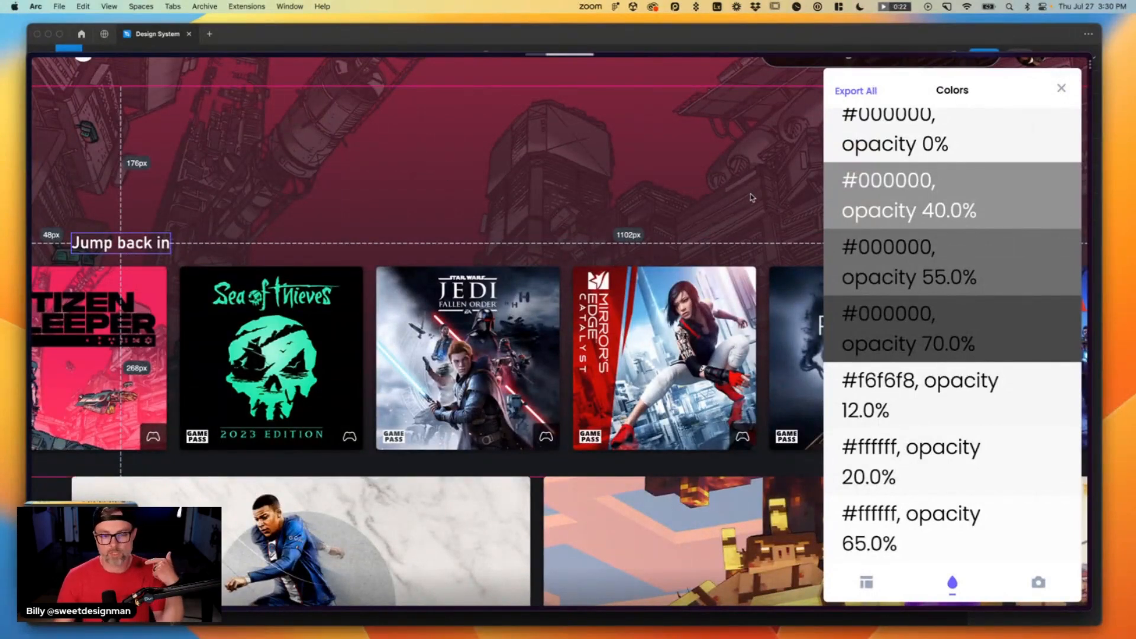
{"action": "left_click", "coordinate": [626, 241]}
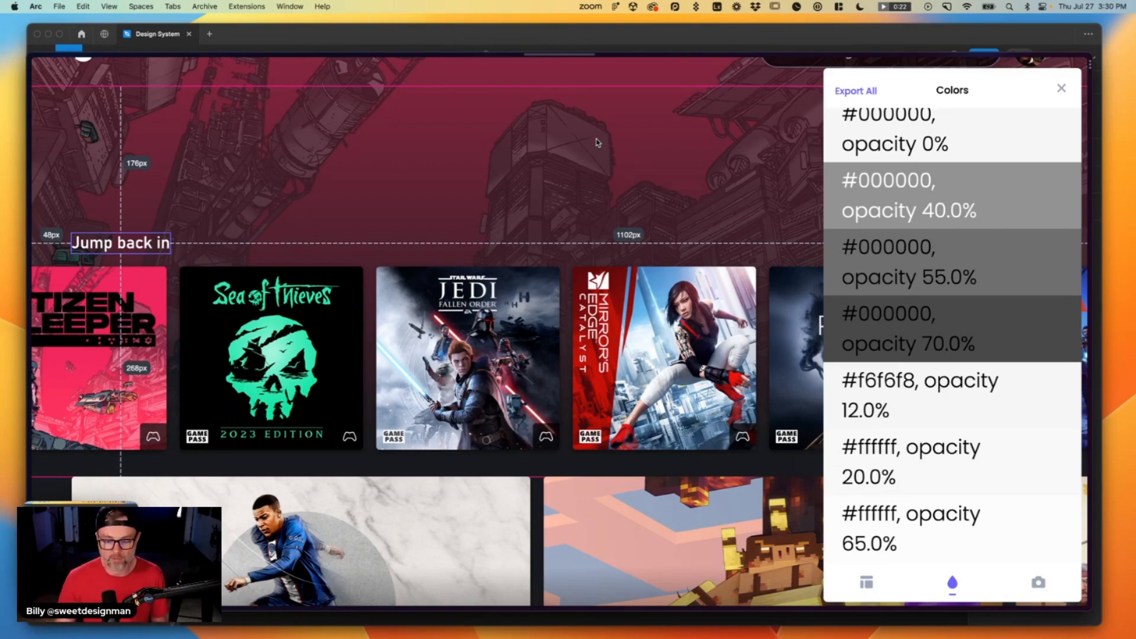
{"action": "left_click", "coordinate": [865, 582]}
{"action": "scroll", "coordinate": [934, 332], "scroll_direction": "down", "scroll_amount": 1}
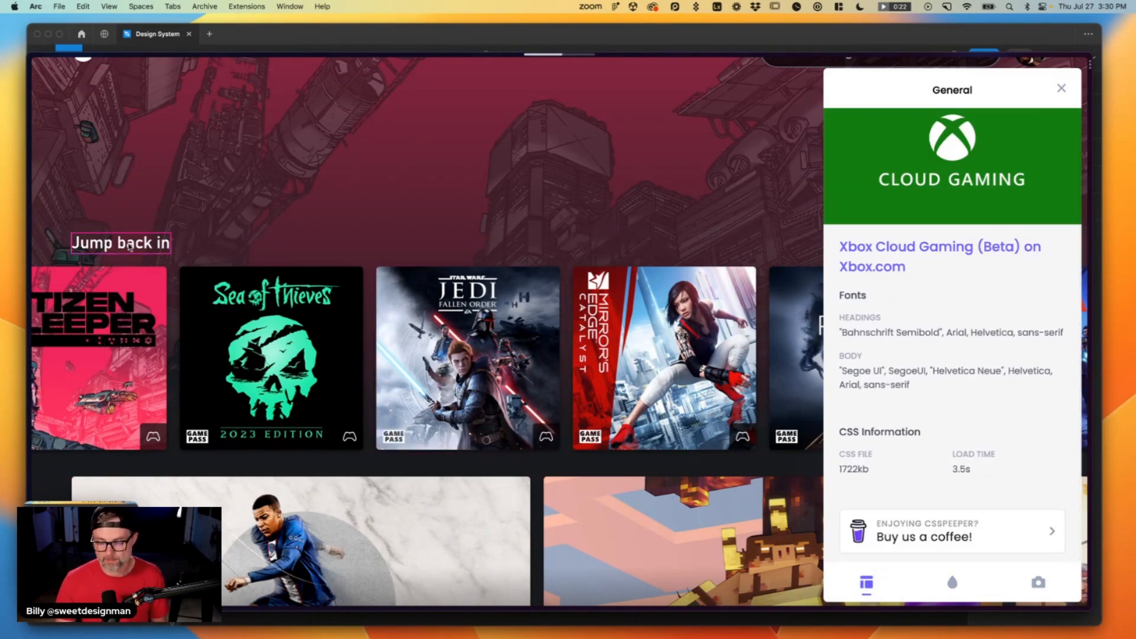
Inspect the "Jump back in" header row in CSS Peeper and examine its typeface properties.
{"action": "scroll", "coordinate": [129, 246], "scroll_direction": "down", "scroll_amount": 2}
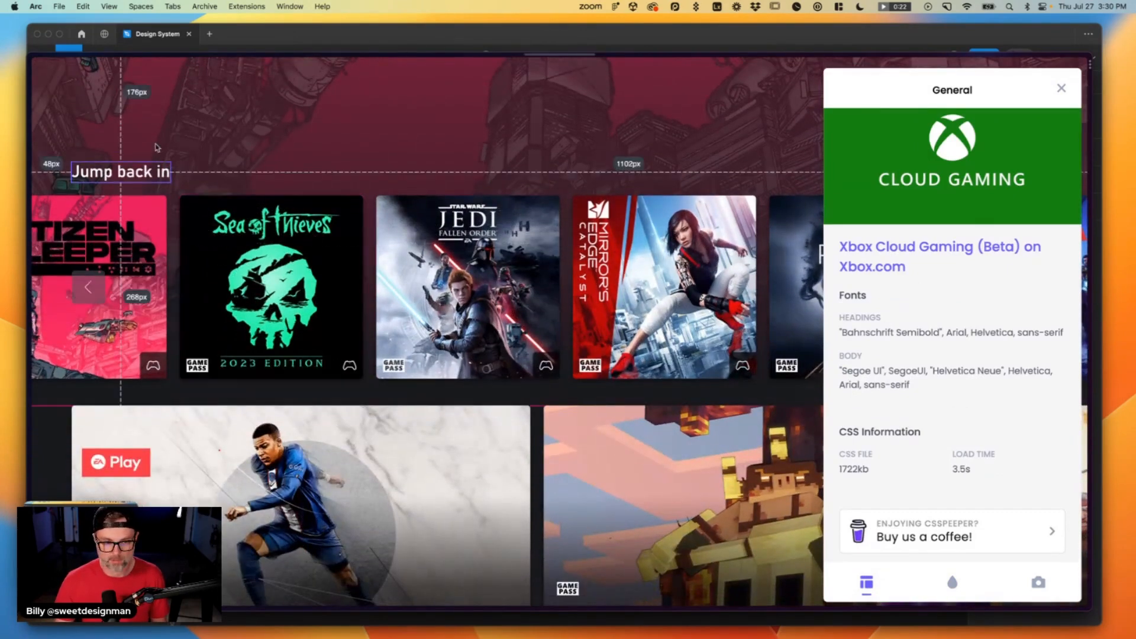
{"action": "left_click", "coordinate": [142, 172]}
{"action": "scroll", "coordinate": [898, 405], "scroll_direction": "down", "scroll_amount": 2}
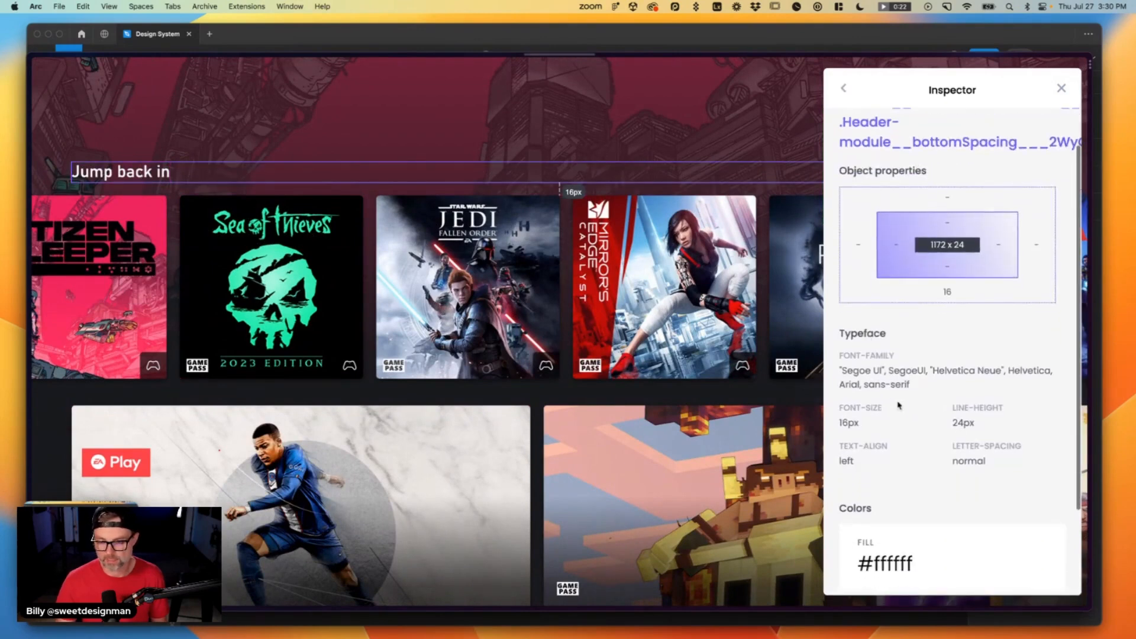
Capture the "Jump back in" header's typeface details as a screenshot, and inspect a profile card's typeface under "Play with friends".
{"action": "left_click_drag", "start_coordinate": [832, 325], "coordinate": [1062, 478]}
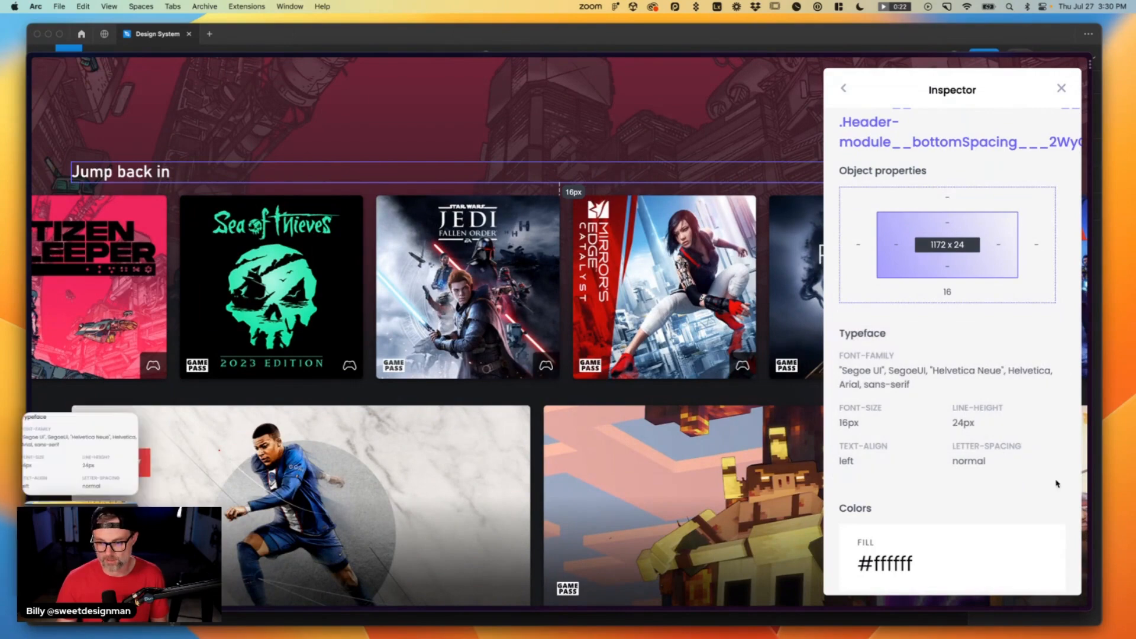
{"action": "scroll", "coordinate": [420, 309], "scroll_direction": "down", "scroll_amount": 2}
{"action": "scroll", "coordinate": [420, 309], "scroll_direction": "down", "scroll_amount": 8}
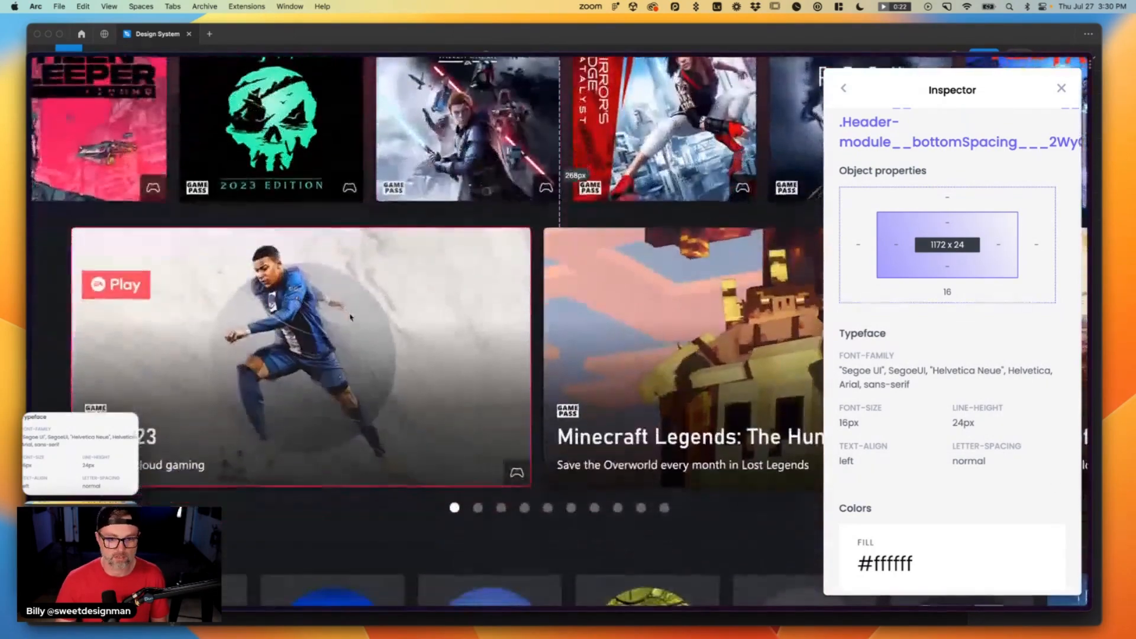
{"action": "scroll", "coordinate": [160, 269], "scroll_direction": "down", "scroll_amount": 13}
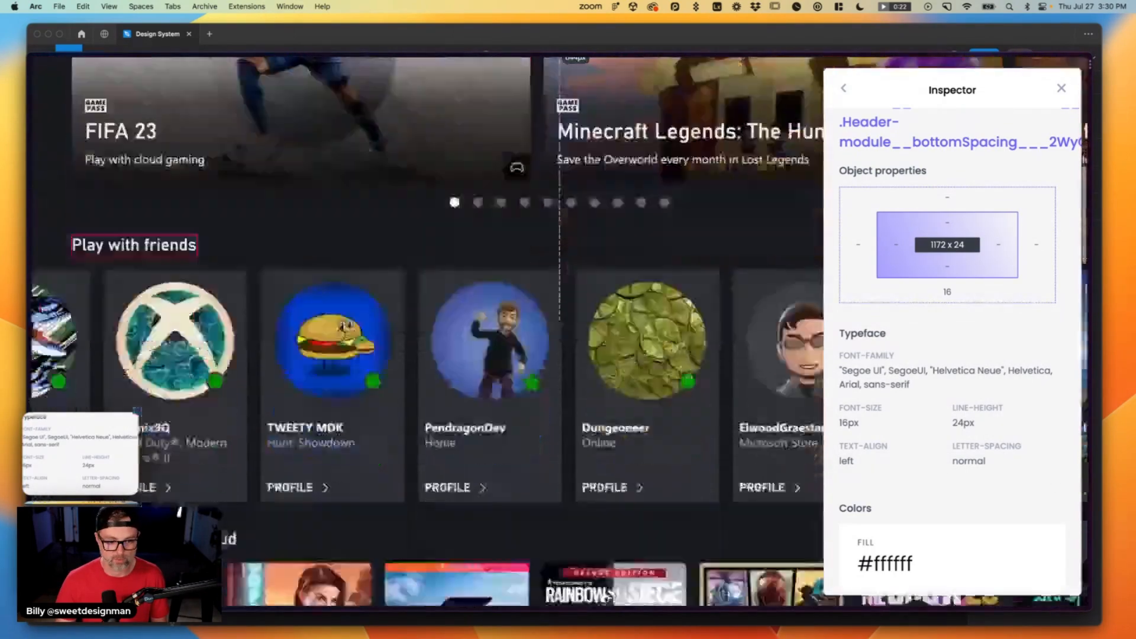
{"action": "scroll", "coordinate": [303, 236], "scroll_direction": "up", "scroll_amount": 5}
{"action": "left_click", "coordinate": [302, 232]}
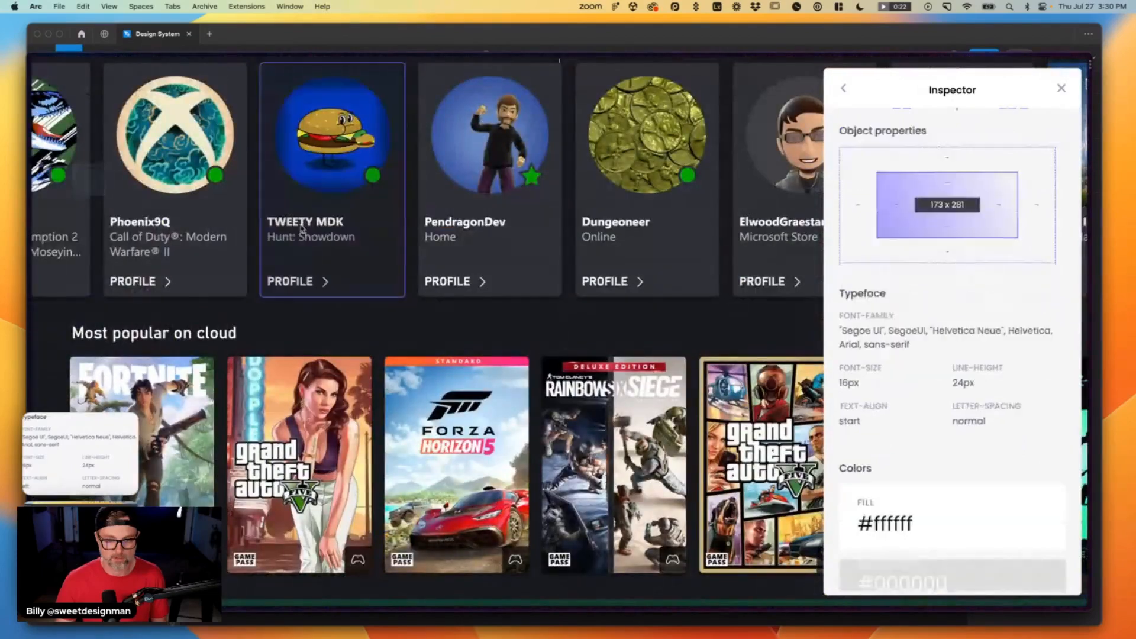
{"action": "scroll", "coordinate": [947, 385], "scroll_direction": "down", "scroll_amount": 3}
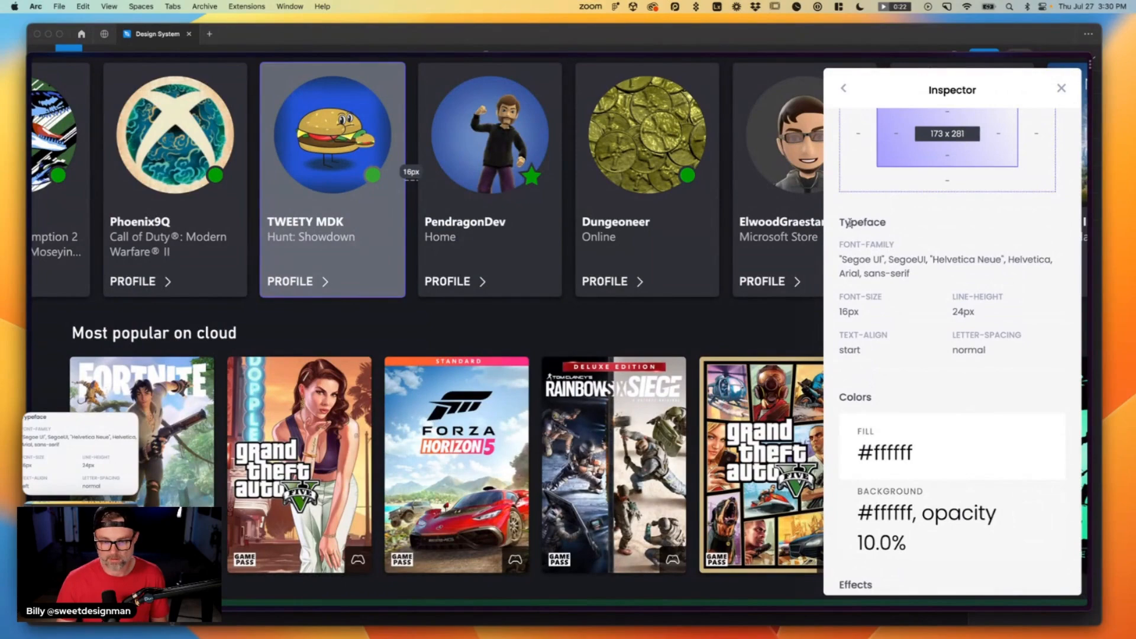
{"action": "scroll", "coordinate": [324, 373], "scroll_direction": "down", "scroll_amount": 12}
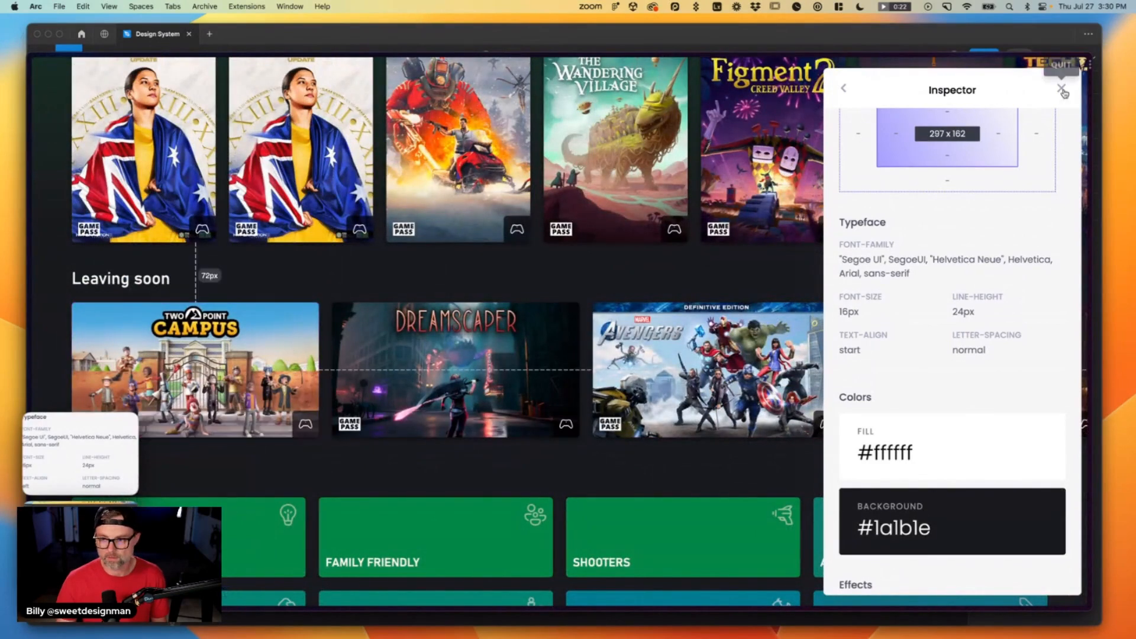
Browse the home page's game rows and open the EA SPORTS FIFA 23 Standard Edition Xbox One game page.
{"action": "left_click", "coordinate": [843, 90]}
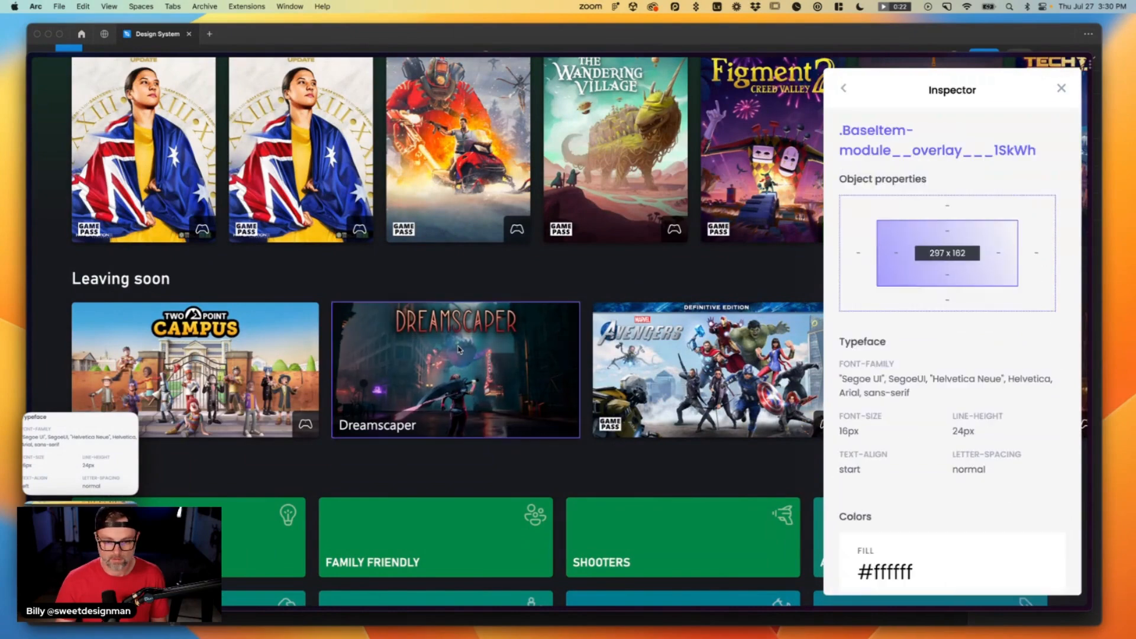
{"action": "scroll", "coordinate": [455, 350], "scroll_direction": "up", "scroll_amount": 10}
{"action": "scroll", "coordinate": [456, 350], "scroll_direction": "up", "scroll_amount": 10}
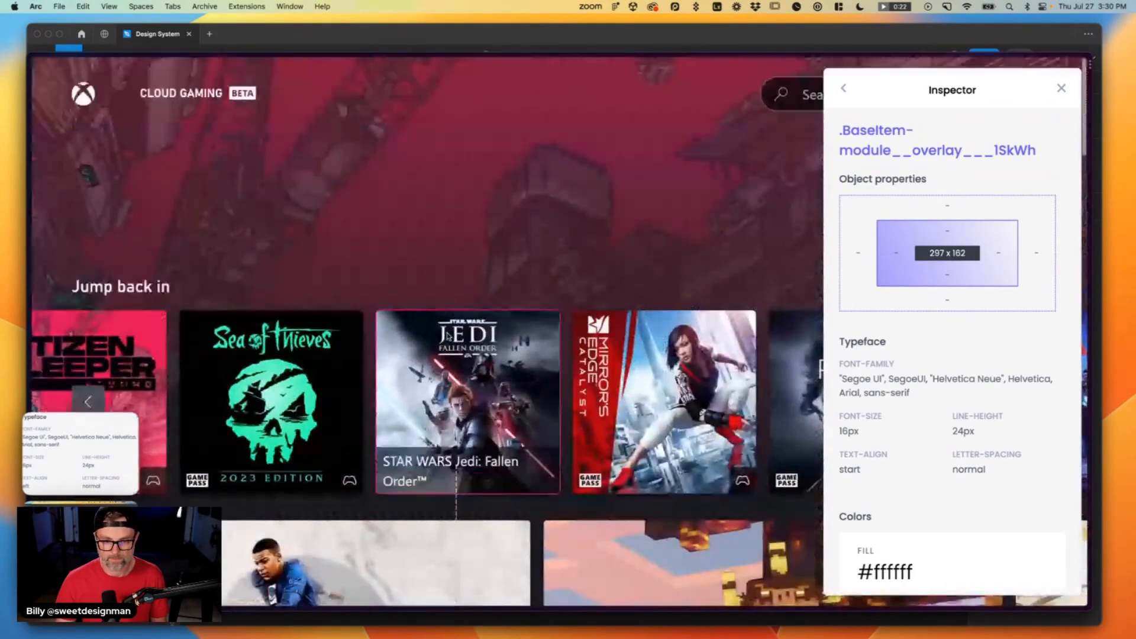
{"action": "scroll", "coordinate": [448, 336], "scroll_direction": "down", "scroll_amount": 10}
{"action": "scroll", "coordinate": [447, 336], "scroll_direction": "down", "scroll_amount": 10}
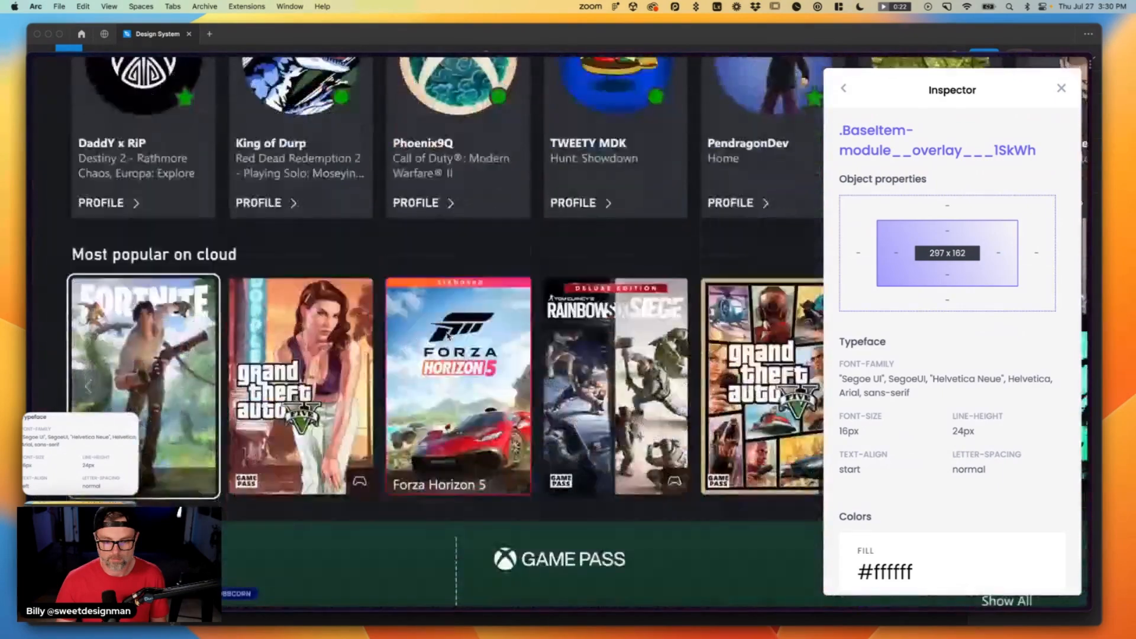
{"action": "scroll", "coordinate": [447, 336], "scroll_direction": "down", "scroll_amount": 10}
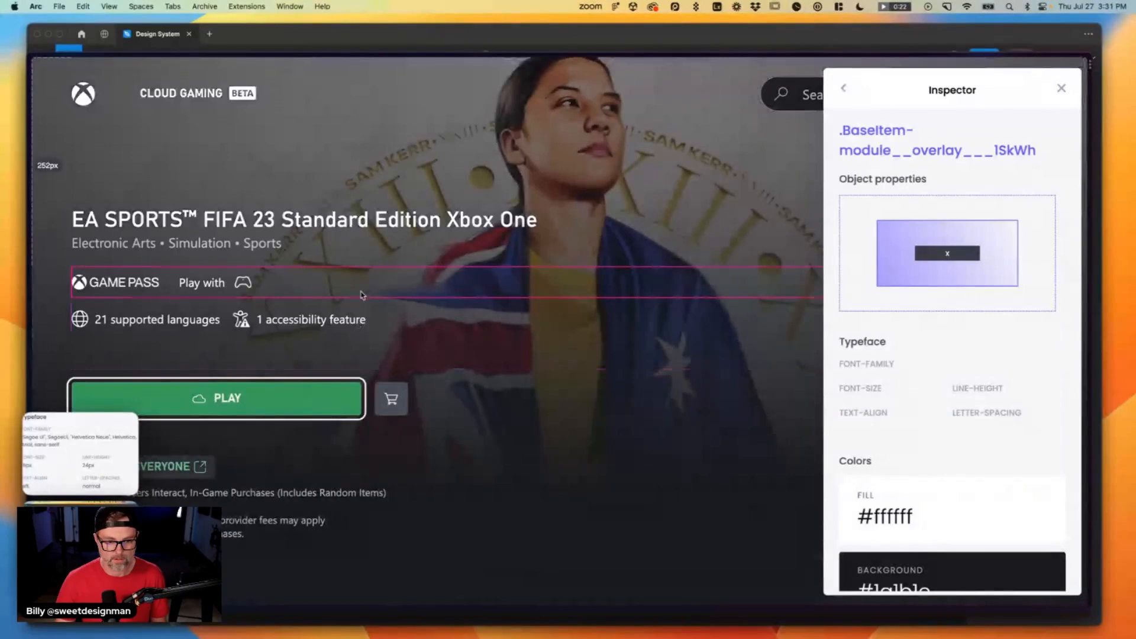
Inspect the FIFA 23 page's genre subtitle and its title, capturing the typeface details of each as a screenshot.
{"action": "left_click", "coordinate": [167, 238]}
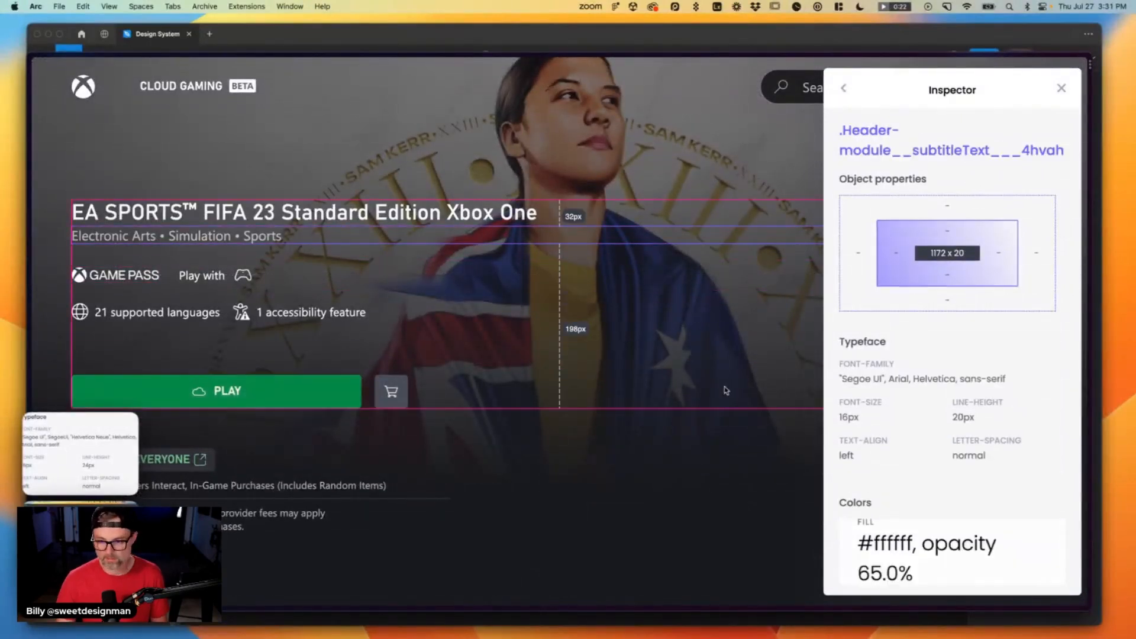
{"action": "key", "text": "super+shift+4"}
{"action": "left_click_drag", "start_coordinate": [833, 353], "coordinate": [1045, 486]}
{"action": "left_click", "coordinate": [203, 213]}
{"action": "key", "text": "super+shift+4"}
{"action": "left_click_drag", "start_coordinate": [833, 350], "coordinate": [1044, 483]}
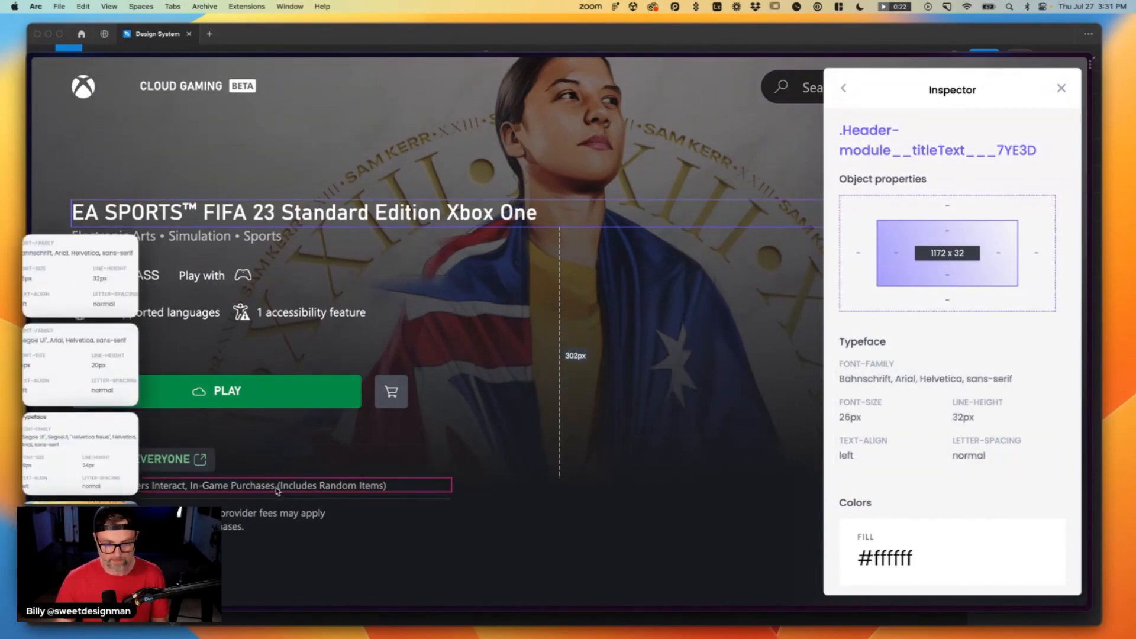
Inspect the ESRB rating description and the game description block, capturing the typeface details of each as a screenshot.
{"action": "left_click", "coordinate": [276, 490]}
{"action": "key", "text": "super+shift+4"}
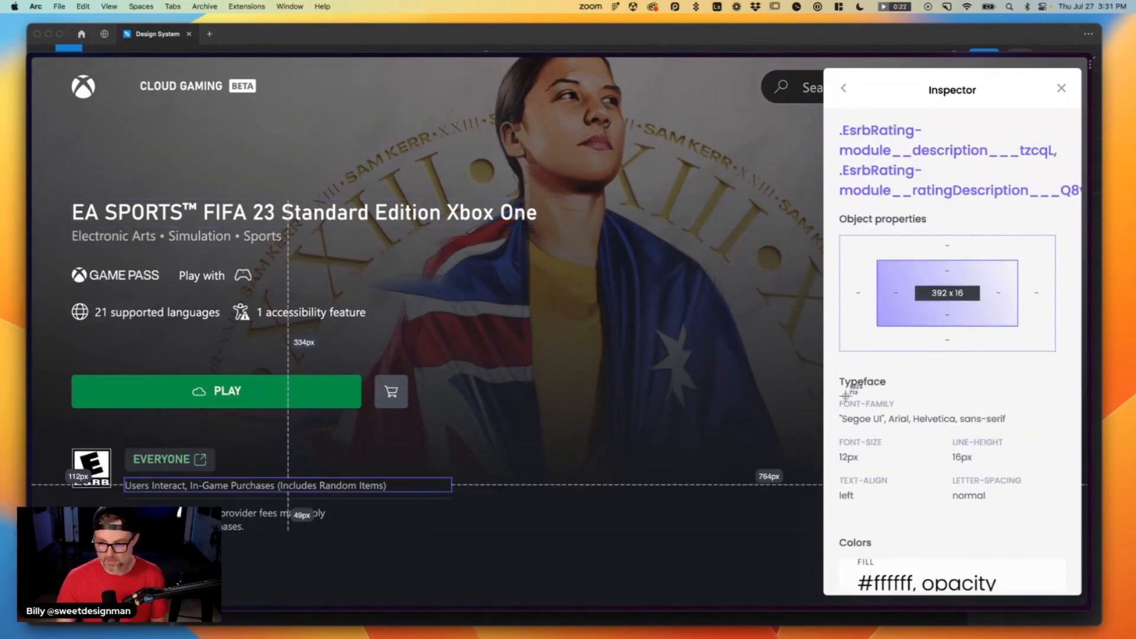
{"action": "left_click_drag", "start_coordinate": [830, 370], "coordinate": [1020, 516]}
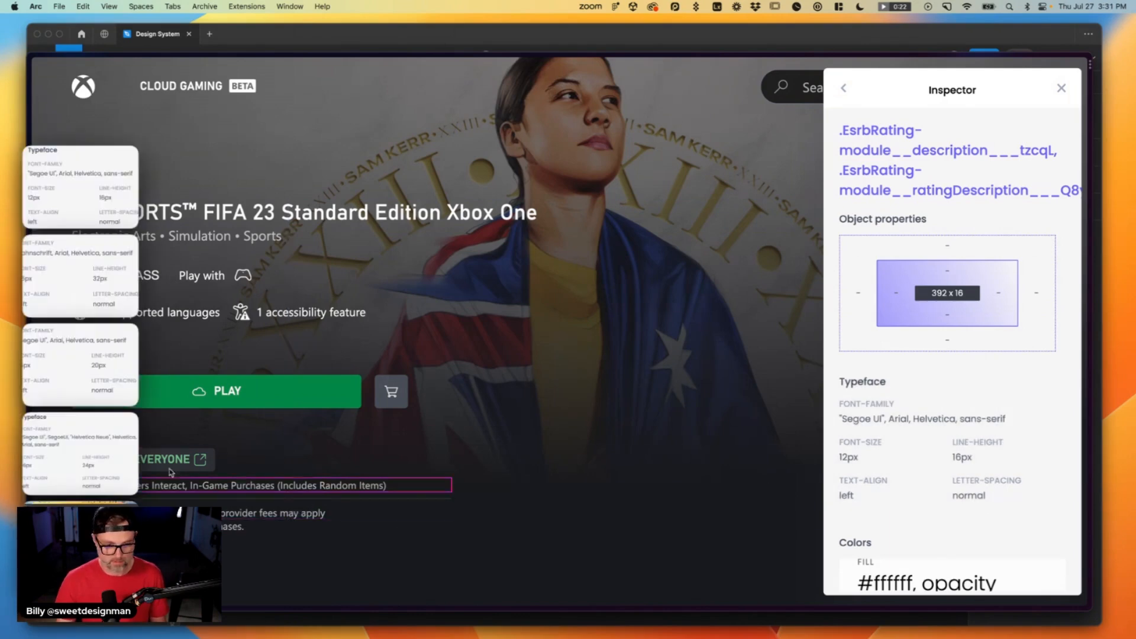
{"action": "scroll", "coordinate": [296, 473], "scroll_direction": "down", "scroll_amount": 5}
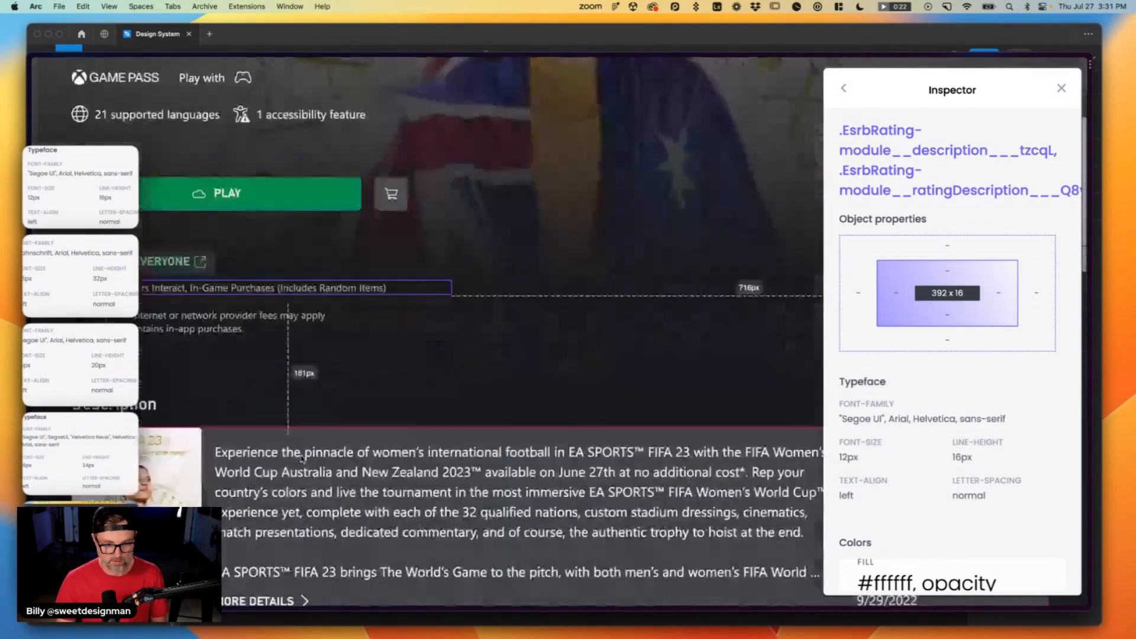
{"action": "left_click", "coordinate": [299, 480]}
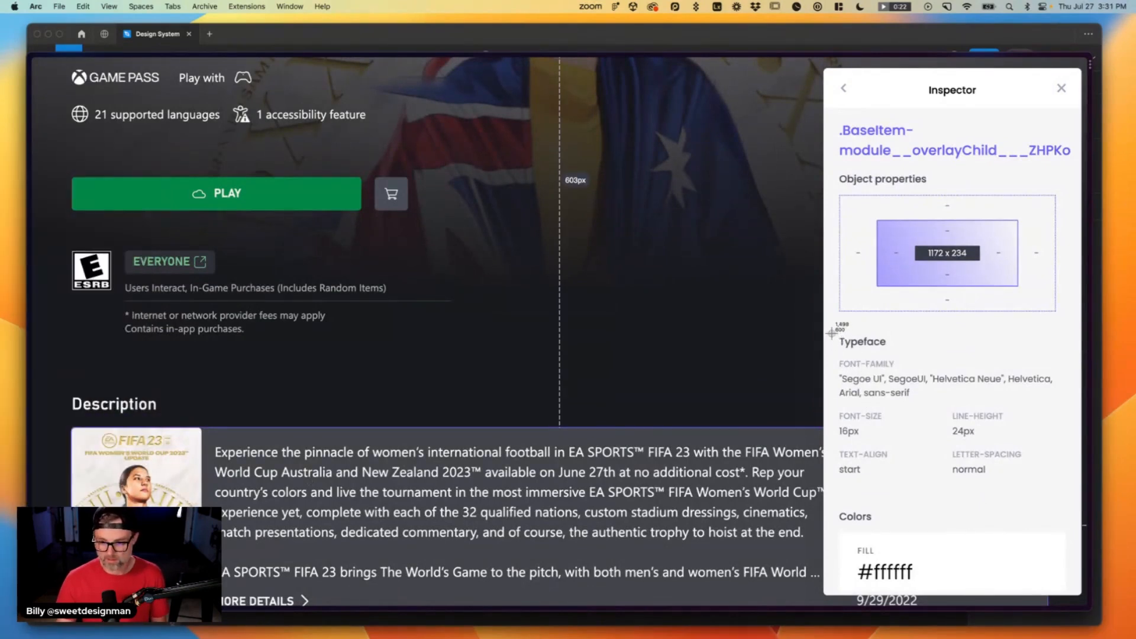
{"action": "left_click", "coordinate": [1056, 493]}
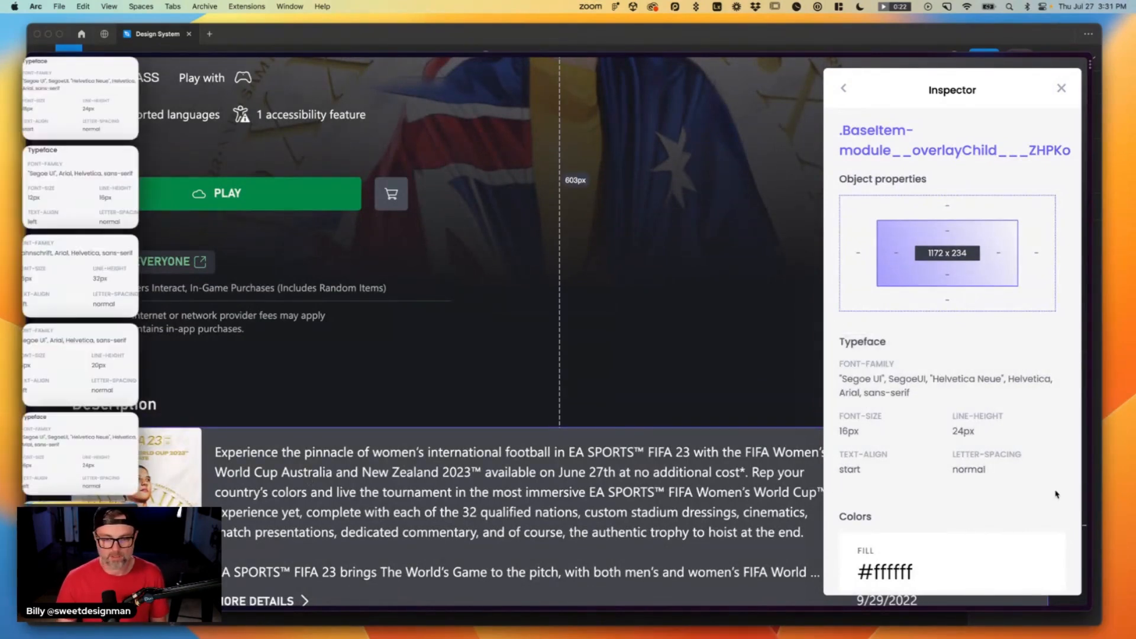
Switch to Figma, paste the description block's typeface capture on the Tokens Type page, and paste the 12px Segoe UI capture beside it.
{"action": "key", "text": "super+Tab"}
{"action": "mouse_move", "coordinate": [88, 105]}
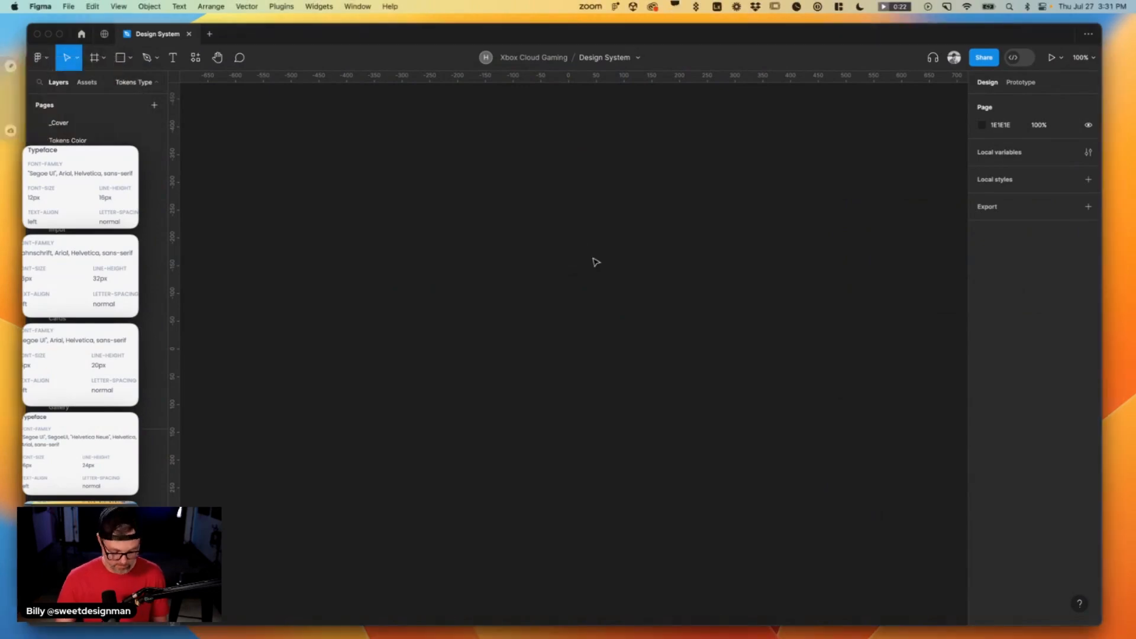
{"action": "key", "text": "super+v"}
{"action": "key", "text": "shift+2"}
{"action": "scroll", "coordinate": [530, 299], "scroll_direction": "right", "scroll_amount": 5}
{"action": "left_click", "coordinate": [758, 273]}
{"action": "key", "text": "super+v"}
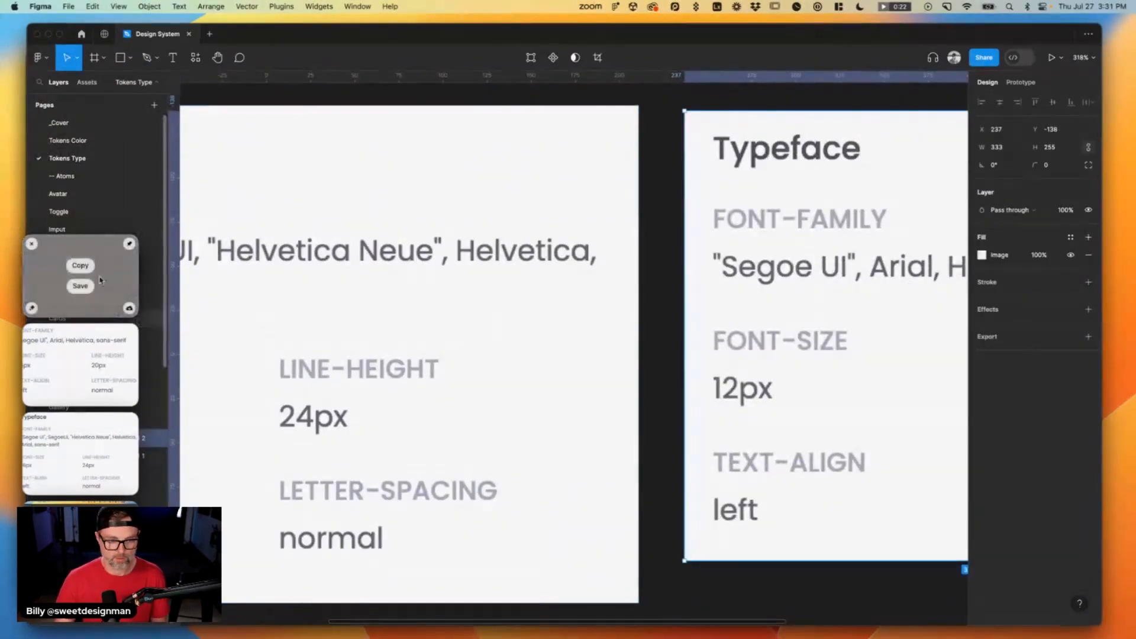
Paste the 26px Bahnschrift title capture and place it to the right of the 12px capture.
{"action": "left_click", "coordinate": [89, 269]}
{"action": "scroll", "coordinate": [692, 418], "scroll_direction": "right", "scroll_amount": 10}
{"action": "left_click", "coordinate": [732, 426]}
{"action": "key", "text": "super+v"}
{"action": "left_click_drag", "start_coordinate": [446, 317], "coordinate": [806, 305]}
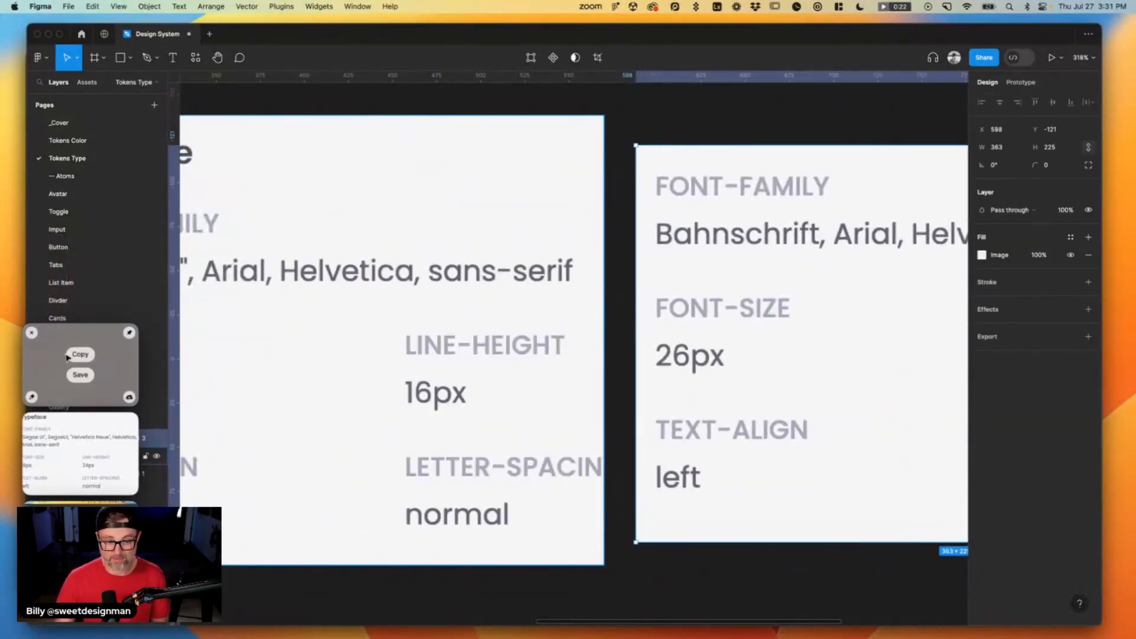
Paste the subtitle's typeface capture, 16px with 20px line height, and move it below the row of captures.
{"action": "scroll", "coordinate": [421, 446], "scroll_direction": "down", "scroll_amount": 5}
{"action": "left_click", "coordinate": [482, 459]}
{"action": "key", "text": "super+v"}
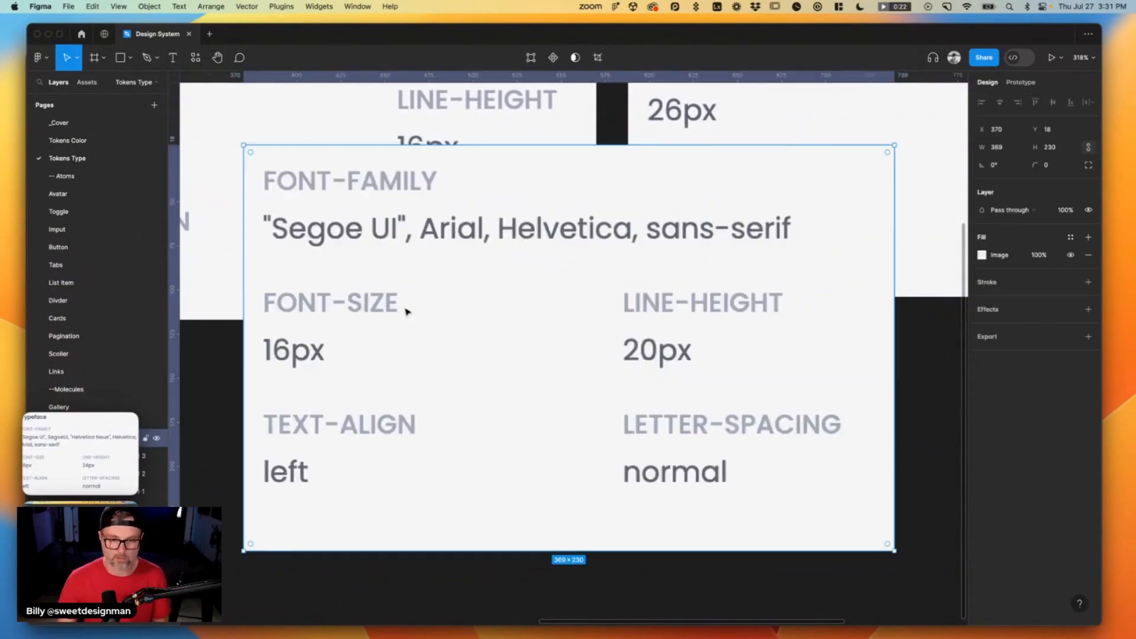
{"action": "left_click_drag", "start_coordinate": [406, 304], "coordinate": [395, 494]}
Paste the "Jump back in" typeface capture, 16px with 24px line height, and move it to the right of the subtitle capture.
{"action": "scroll", "coordinate": [654, 436], "scroll_direction": "right", "scroll_amount": 10}
{"action": "left_click", "coordinate": [701, 422]}
{"action": "key", "text": "super+v"}
{"action": "left_click_drag", "start_coordinate": [583, 368], "coordinate": [905, 507]}
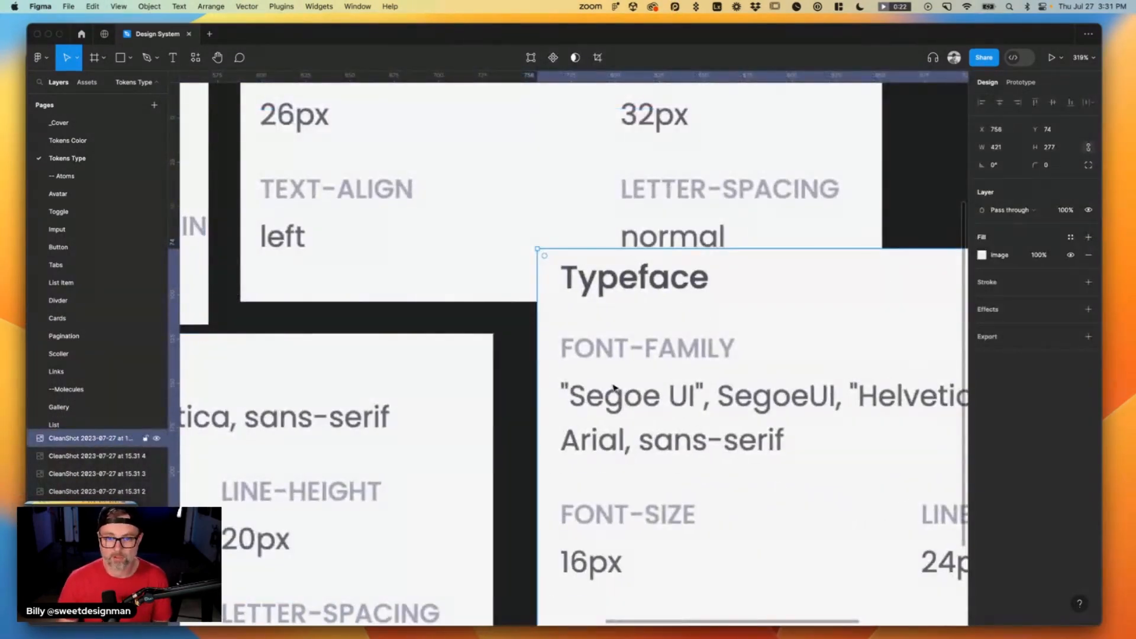
Switch to Arc and inspect the Xbox logo and Cloud Gaming label in the FIFA 23 page header.
{"action": "key", "text": "super+Tab"}
{"action": "scroll", "coordinate": [474, 195], "scroll_direction": "up", "scroll_amount": 5}
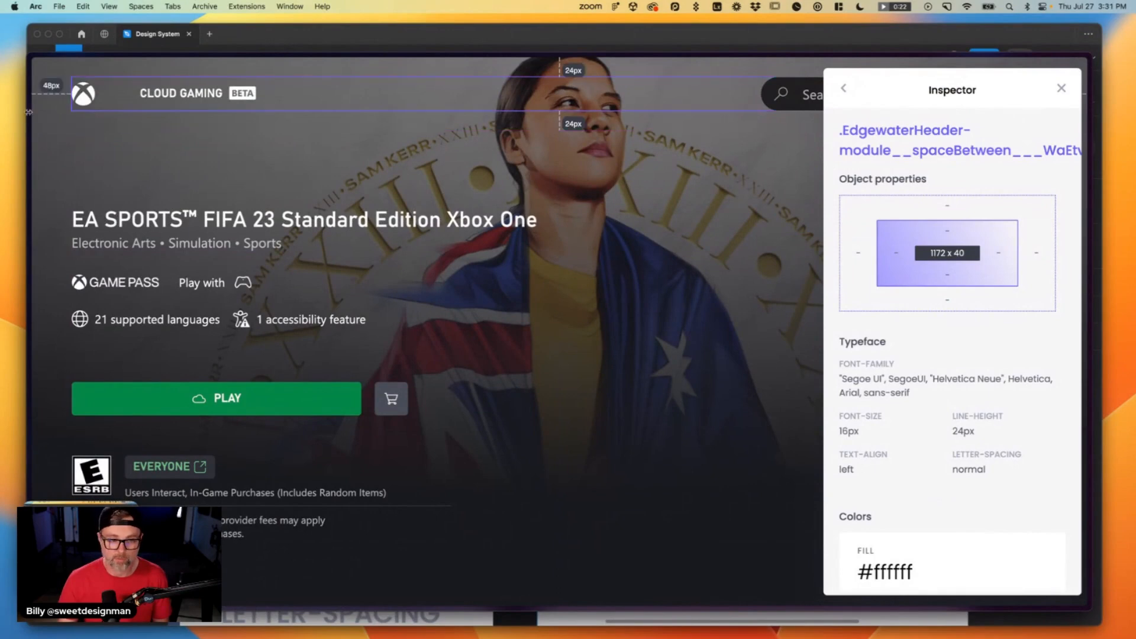
{"action": "left_click", "coordinate": [83, 94]}
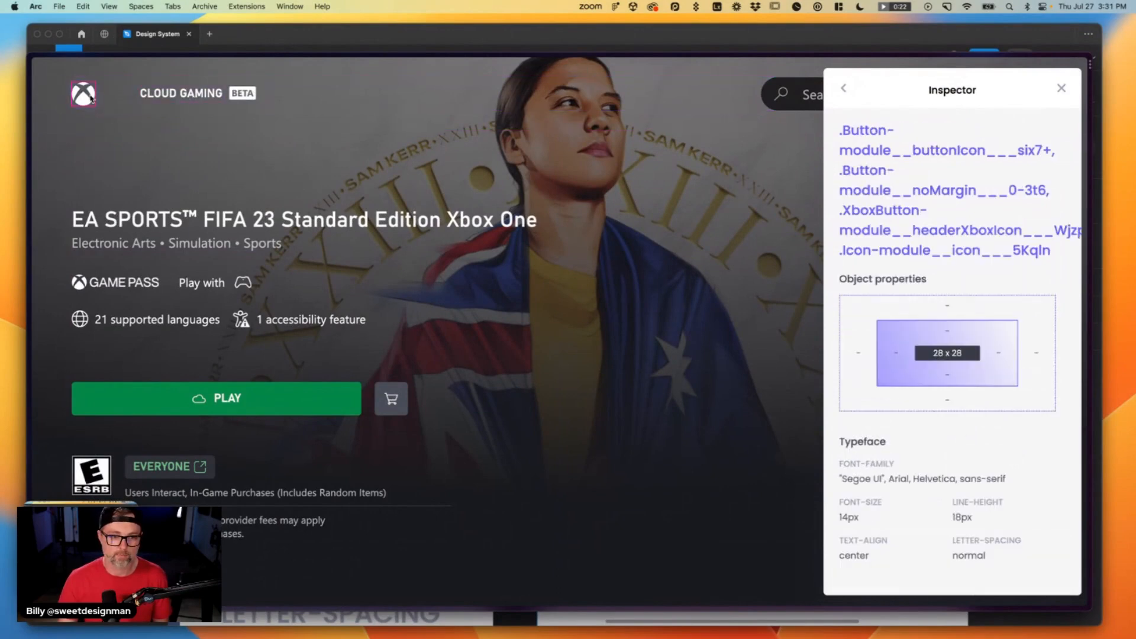
{"action": "left_click", "coordinate": [181, 92]}
{"action": "left_click", "coordinate": [71, 99]}
Copy the FIFA 23 game page's URL and switch back to Figma.
{"action": "mouse_move", "coordinate": [33, 96]}
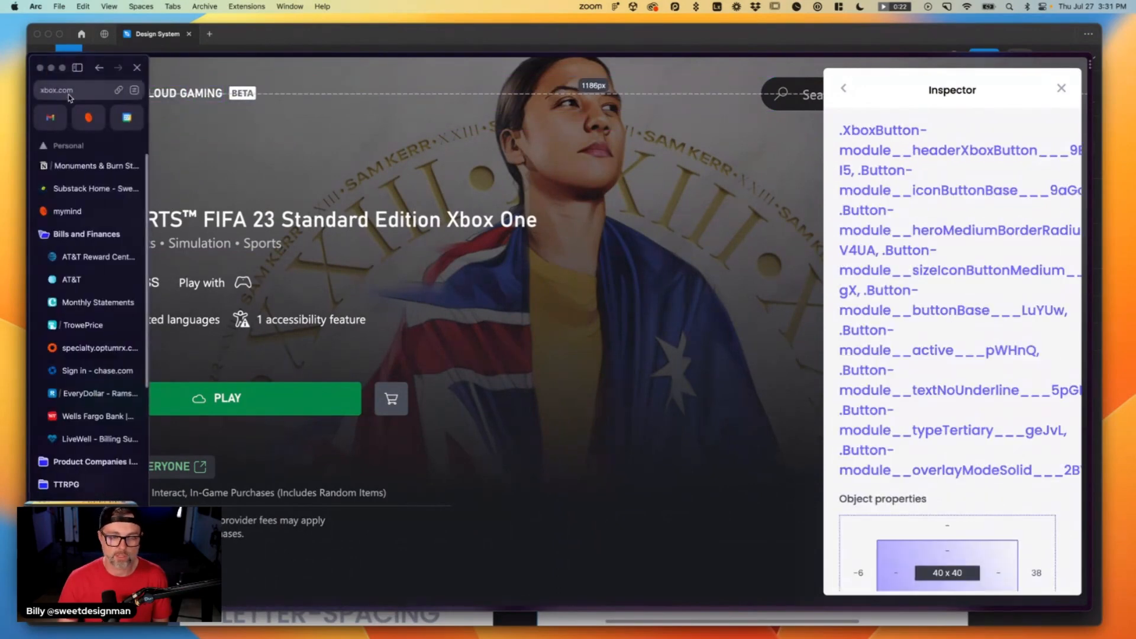
{"action": "left_click", "coordinate": [73, 96]}
{"action": "right_click", "coordinate": [195, 94]}
{"action": "left_click", "coordinate": [214, 157]}
{"action": "left_click", "coordinate": [256, 39]}
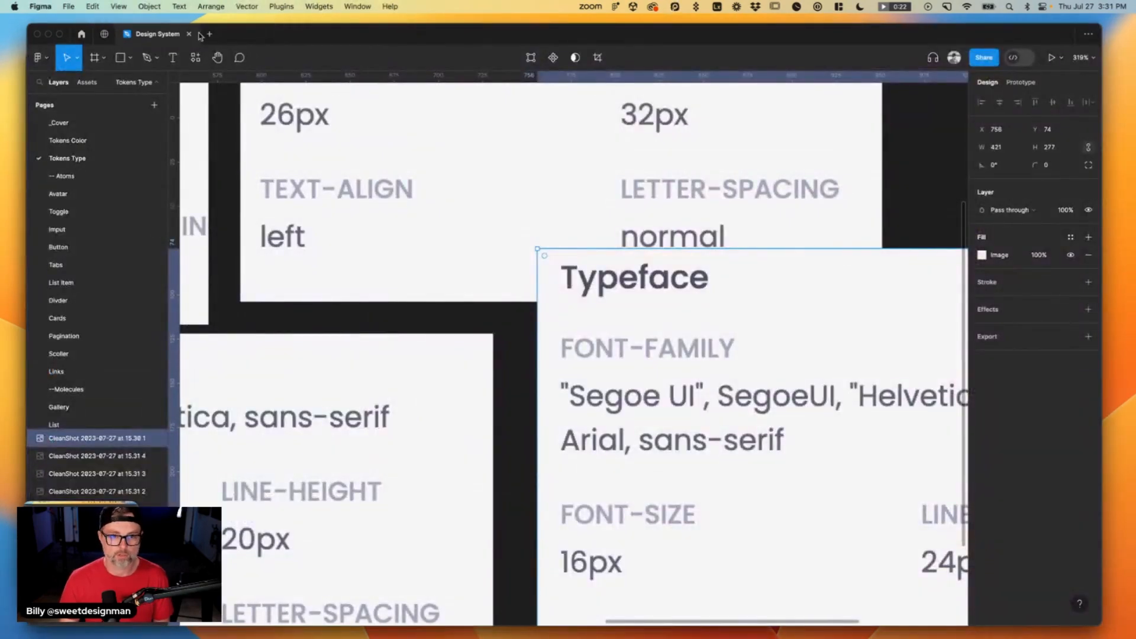
{"action": "left_click", "coordinate": [292, 8]}
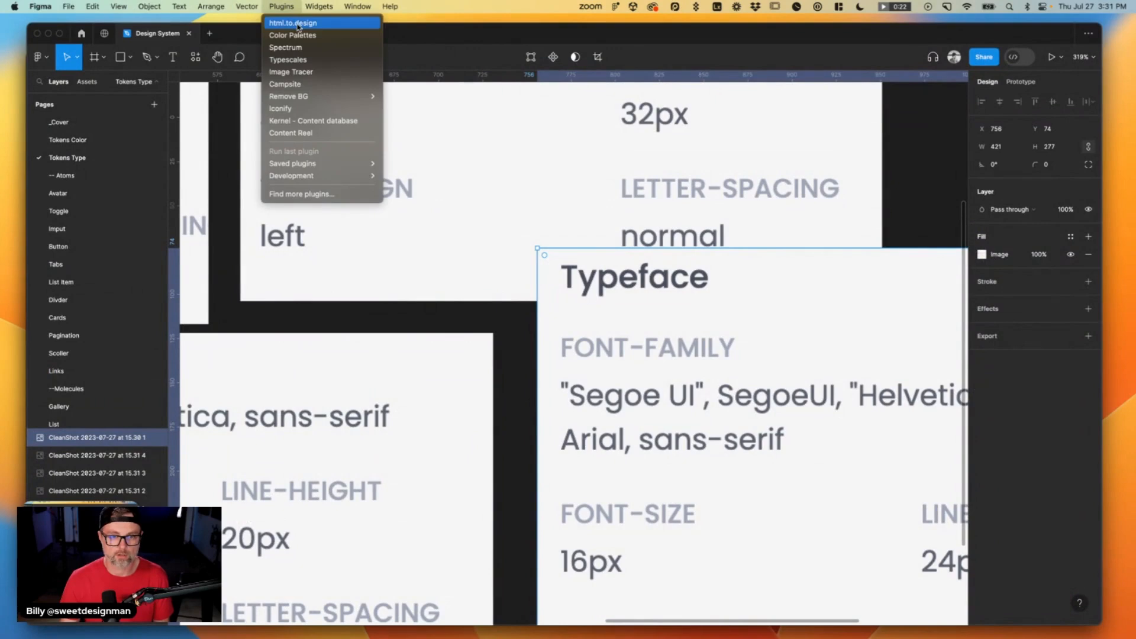
{"action": "left_click", "coordinate": [297, 23]}
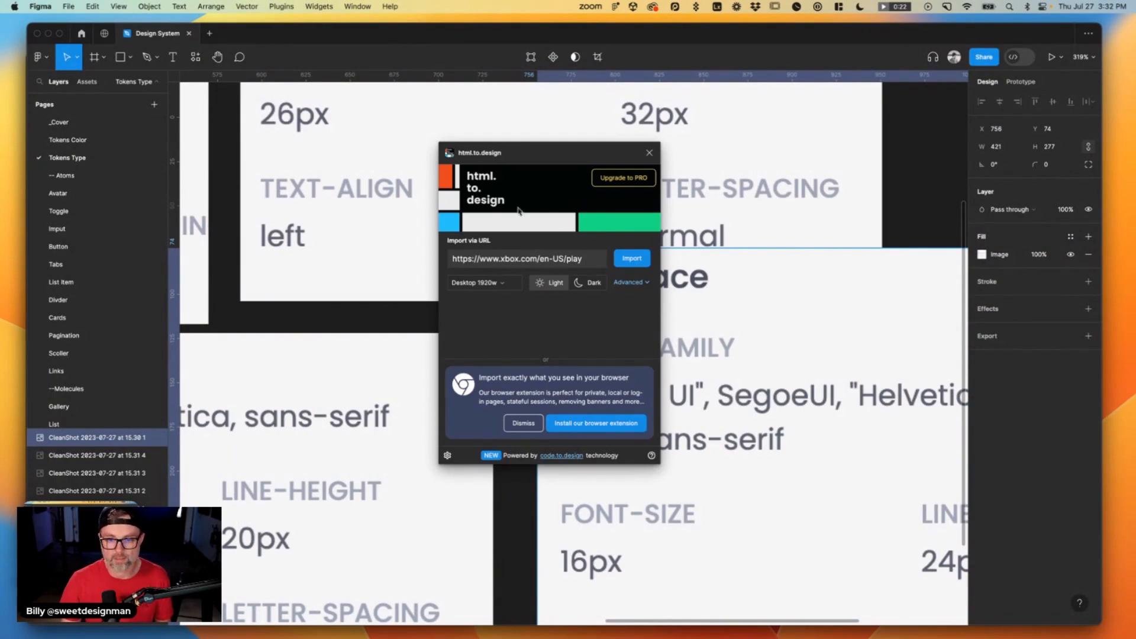
{"action": "left_click", "coordinate": [650, 153]}
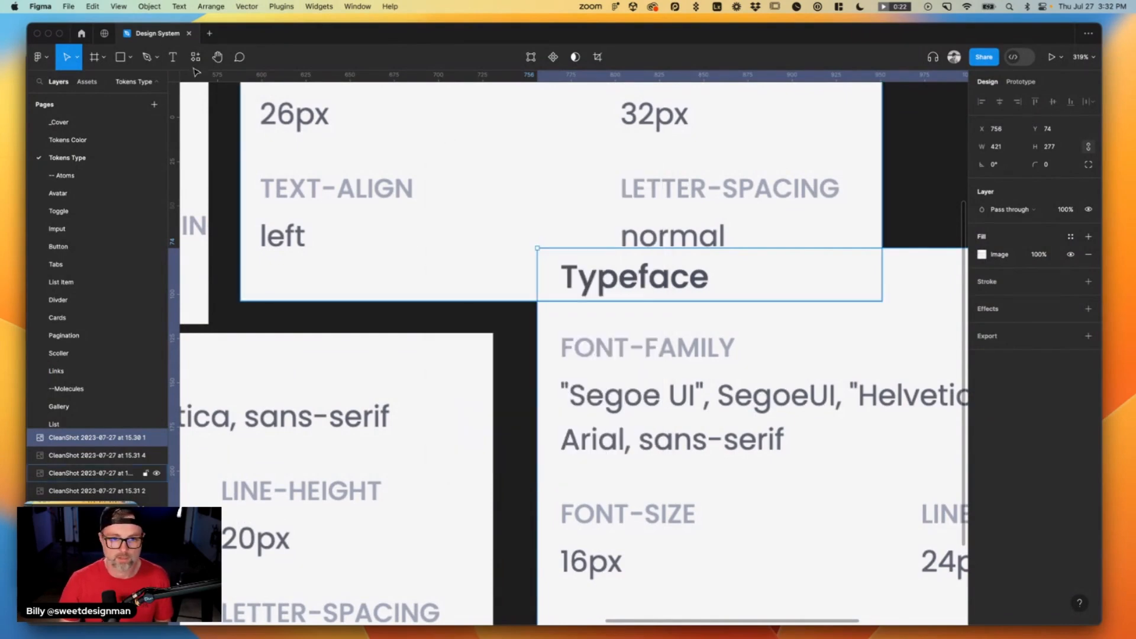
Create a new blank design file and open the html.to.design plugin in it.
{"action": "left_click", "coordinate": [211, 33]}
{"action": "left_click", "coordinate": [482, 240]}
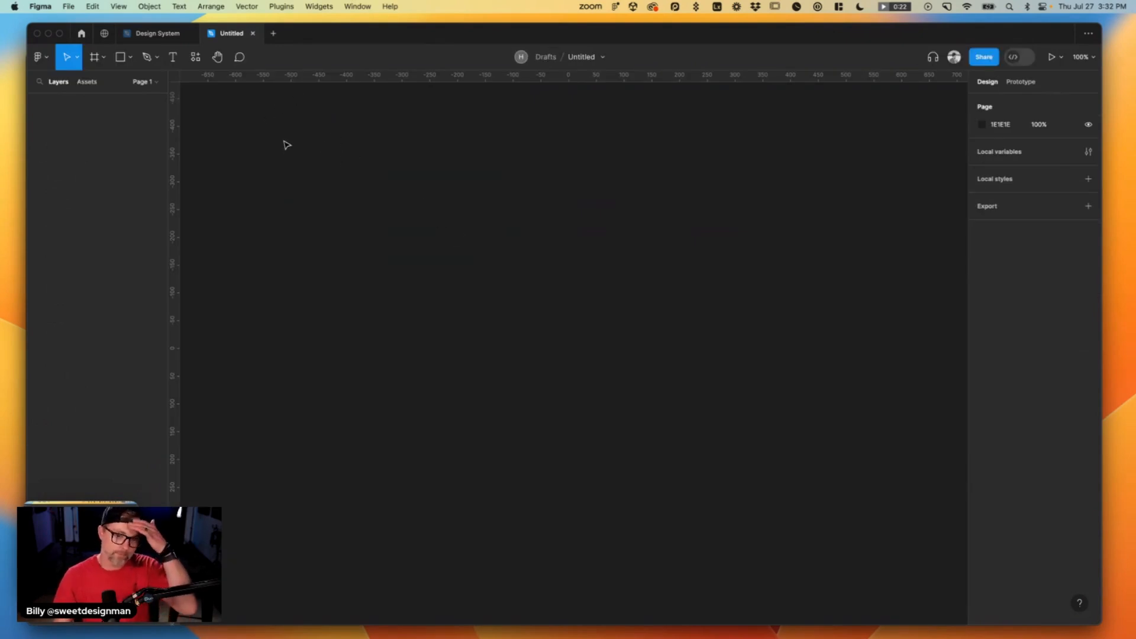
{"action": "left_click", "coordinate": [281, 6]}
{"action": "left_click", "coordinate": [293, 24]}
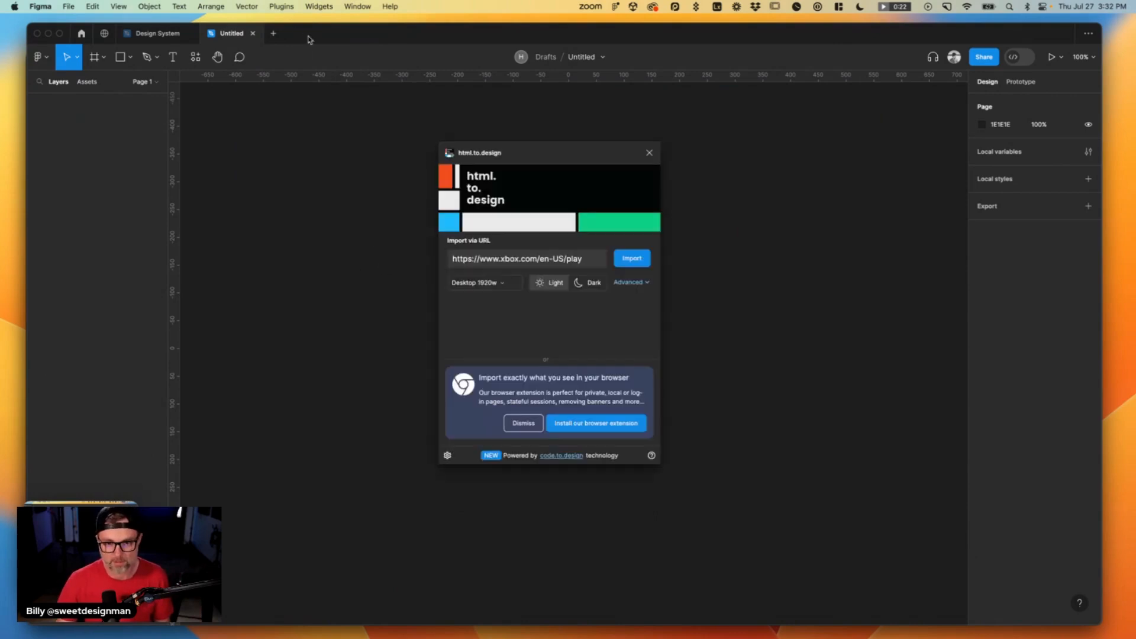
Try to import the copied FIFA 23 page URL with html.to.design using Desktop 1920w and the Light theme.
{"action": "left_click", "coordinate": [579, 259]}
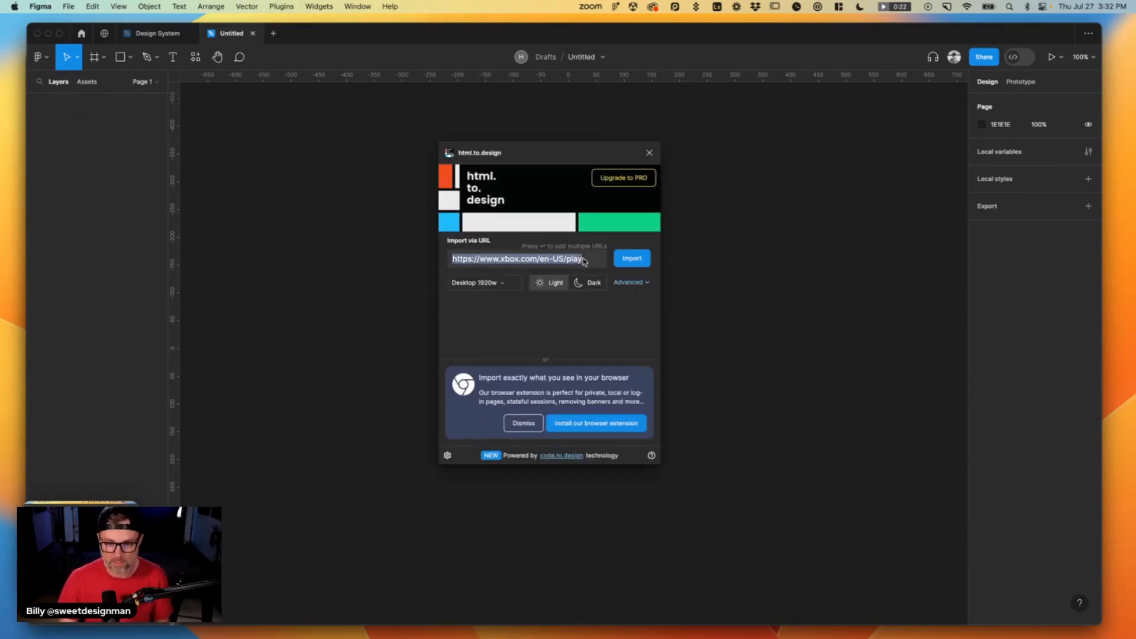
{"action": "key", "text": "super+v"}
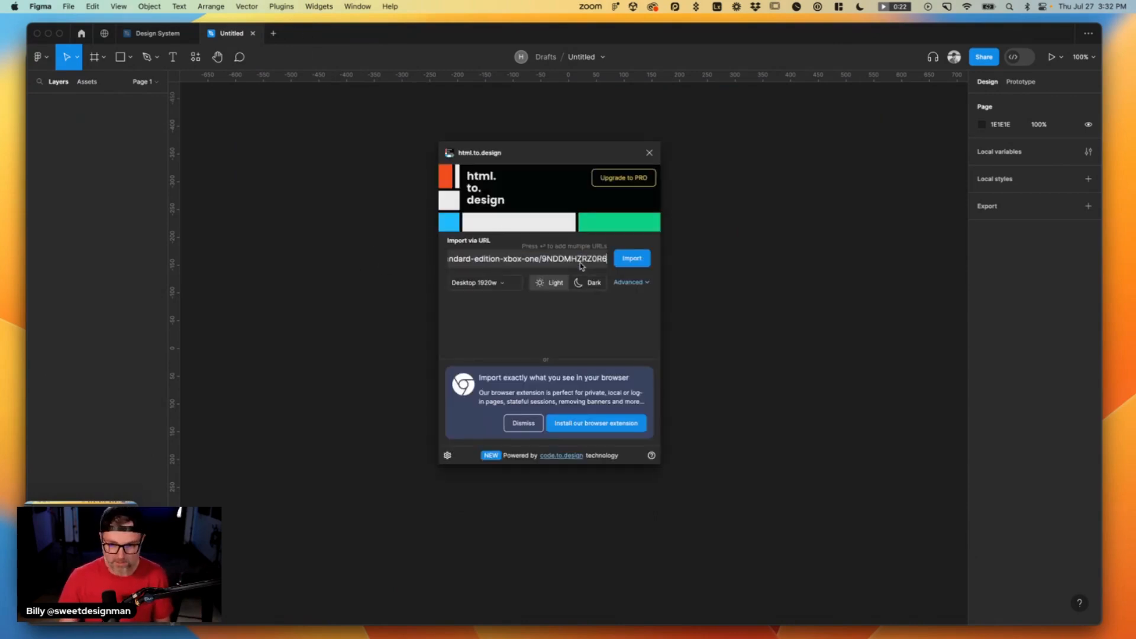
{"action": "left_click", "coordinate": [632, 259]}
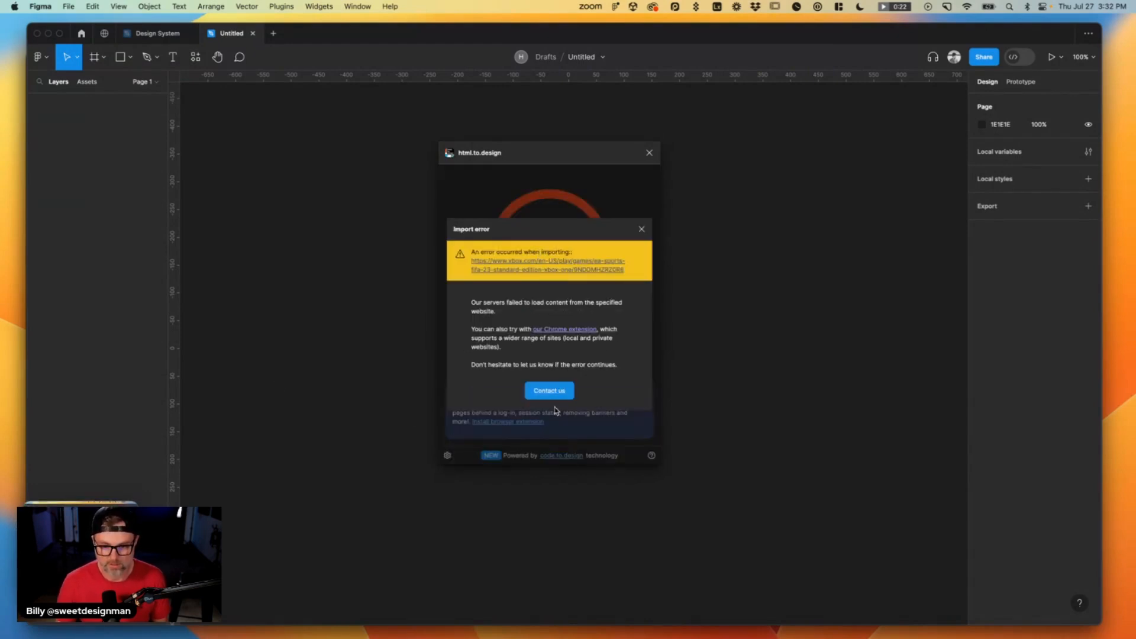
{"action": "left_click", "coordinate": [641, 230]}
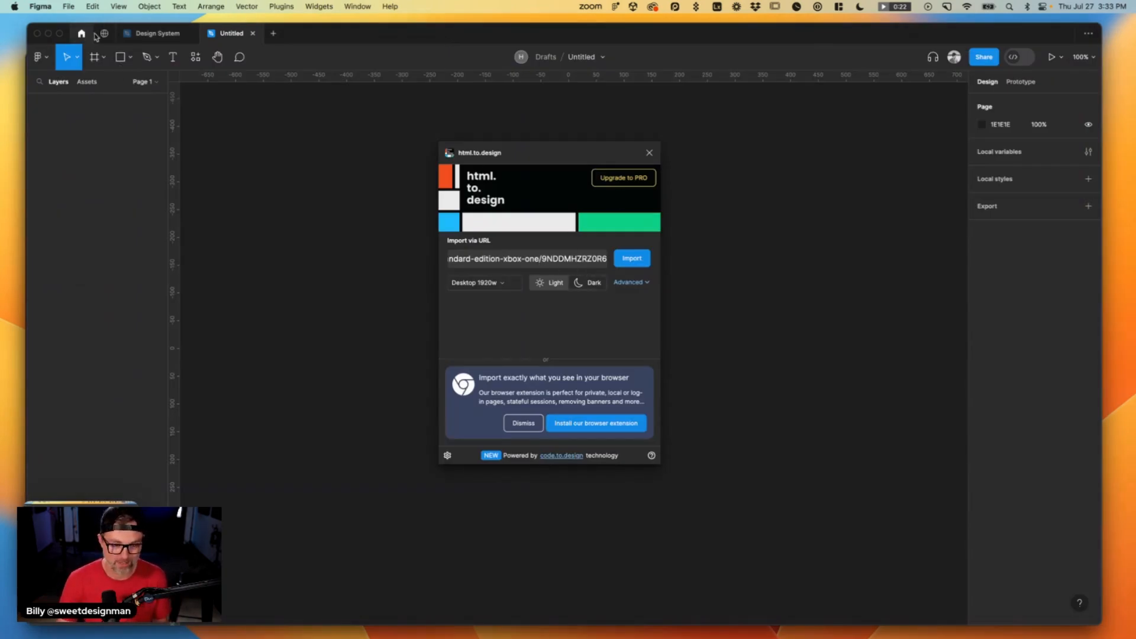
{"action": "left_click", "coordinate": [272, 33]}
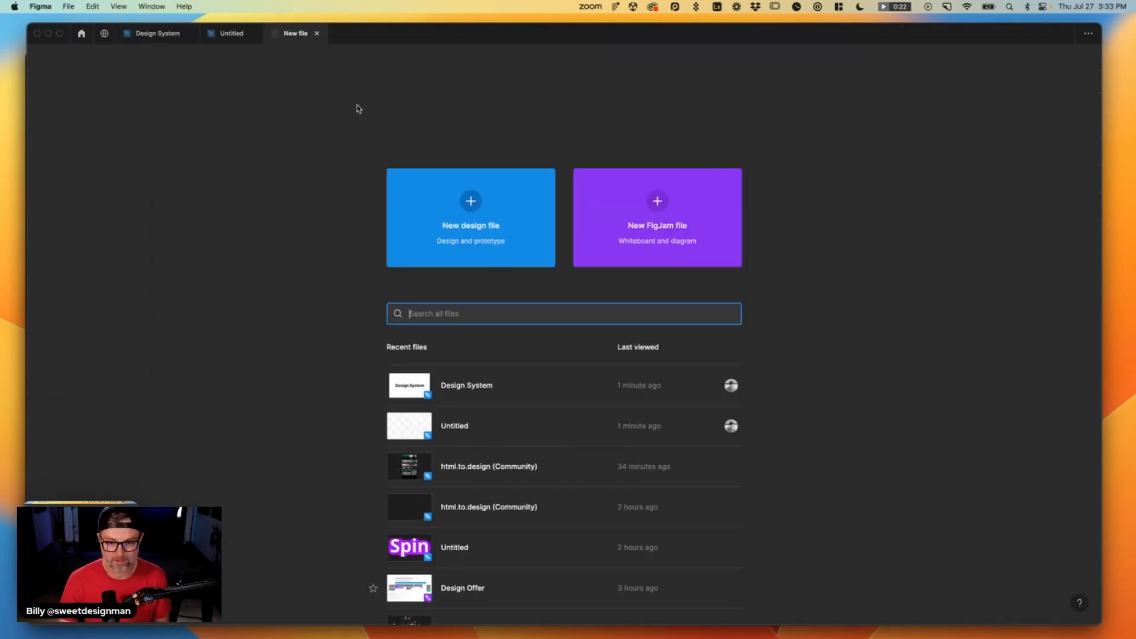
{"action": "left_click", "coordinate": [545, 466]}
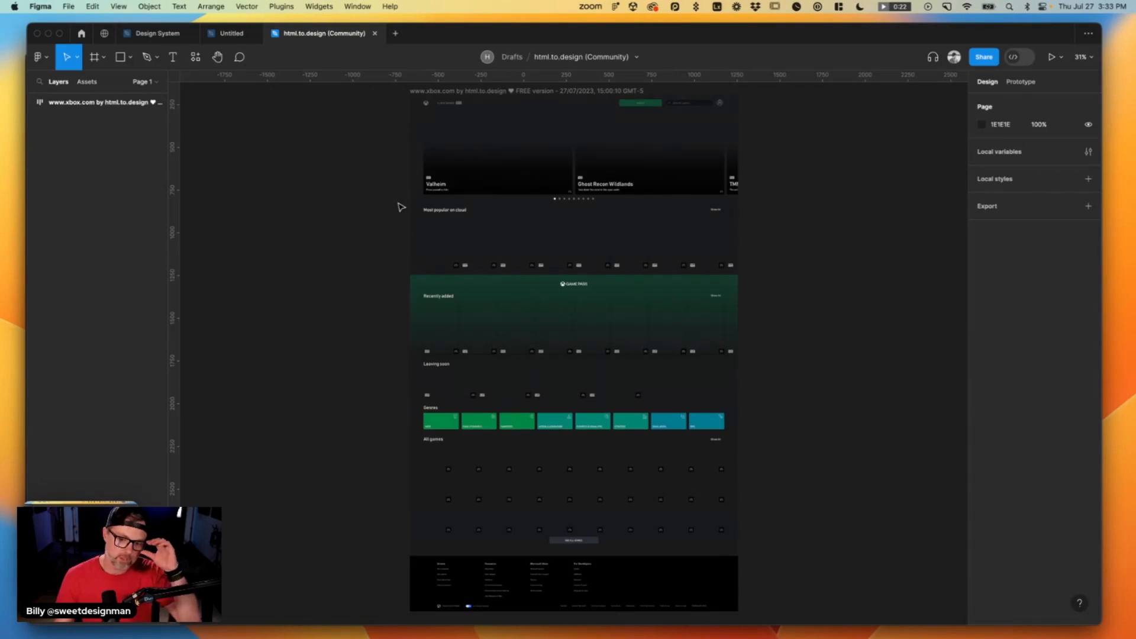
{"action": "scroll", "coordinate": [460, 230], "scroll_direction": "up", "scroll_amount": 2}
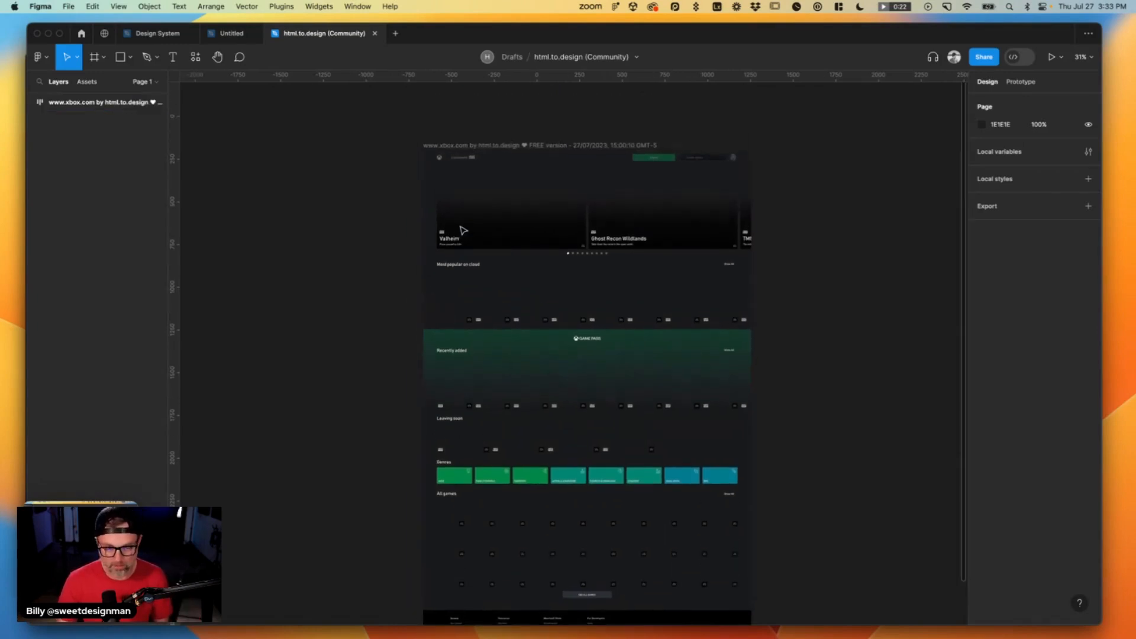
{"action": "left_click", "coordinate": [473, 145]}
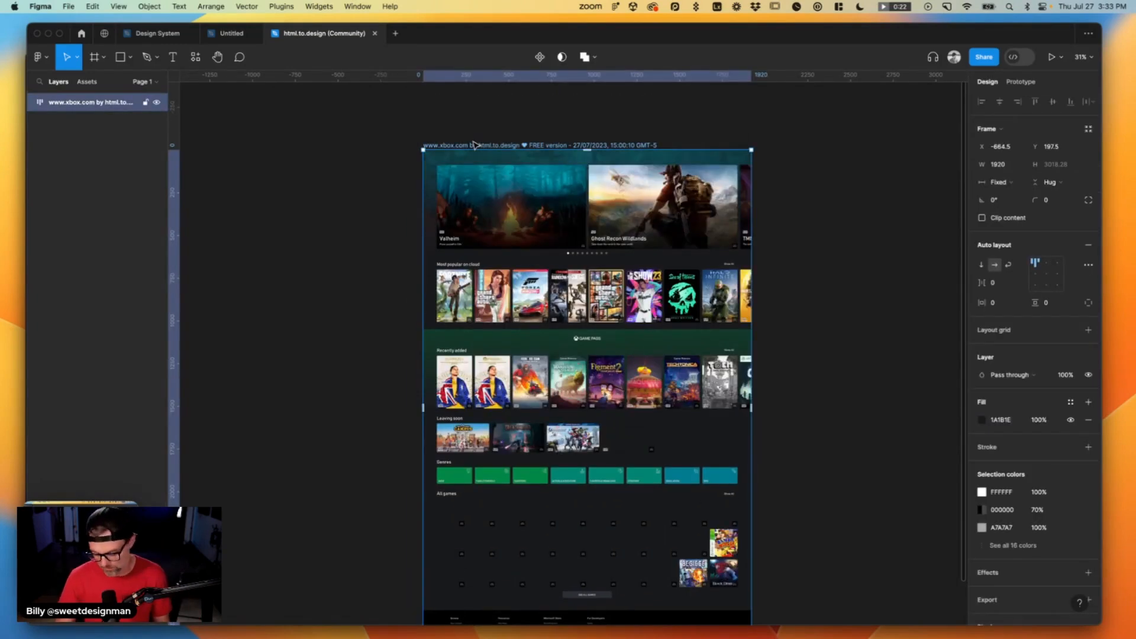
{"action": "key", "text": "super+equal"}
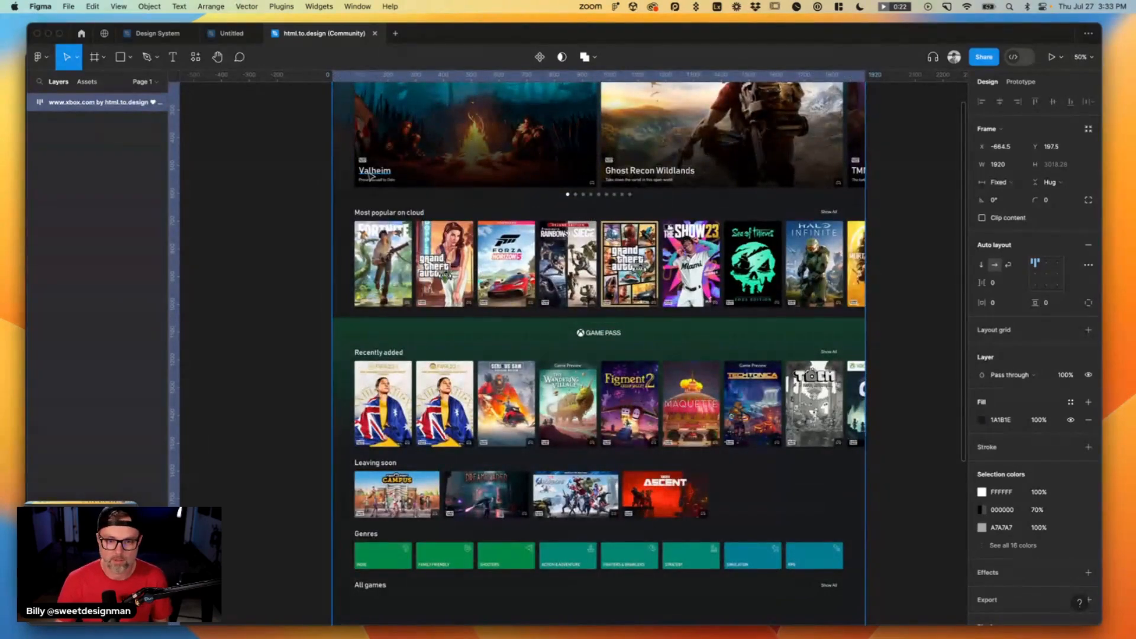
Inspect the text properties of the Valheim title, the Recently added heading, and the Family Friendly and Indie genre labels.
{"action": "left_click", "coordinate": [367, 176], "text": "super"}
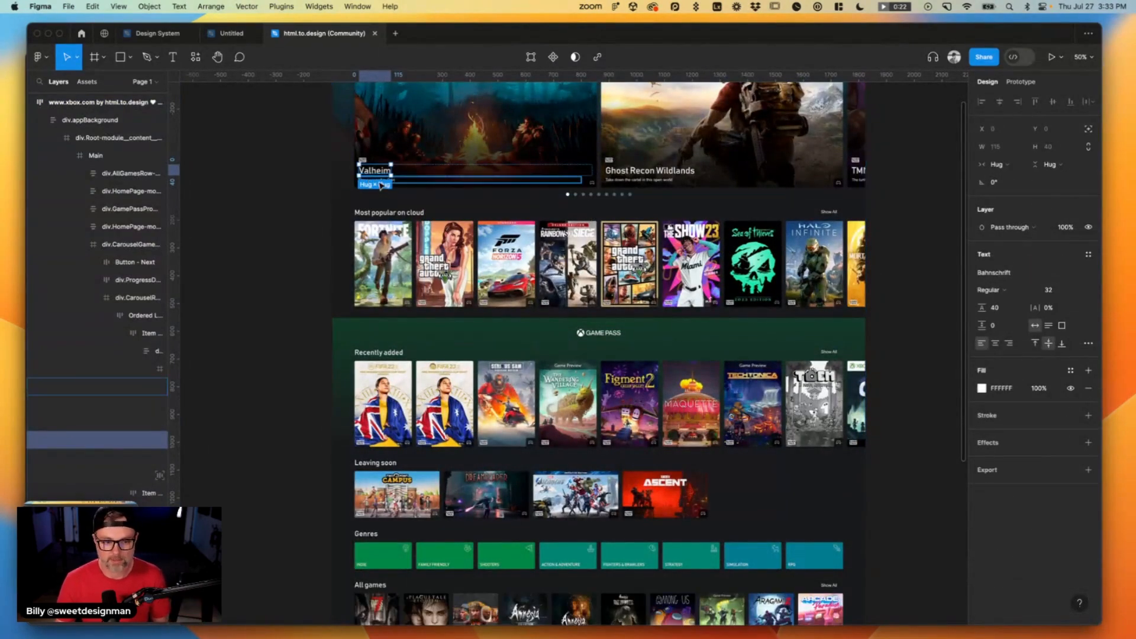
{"action": "left_click", "coordinate": [386, 352], "text": "super"}
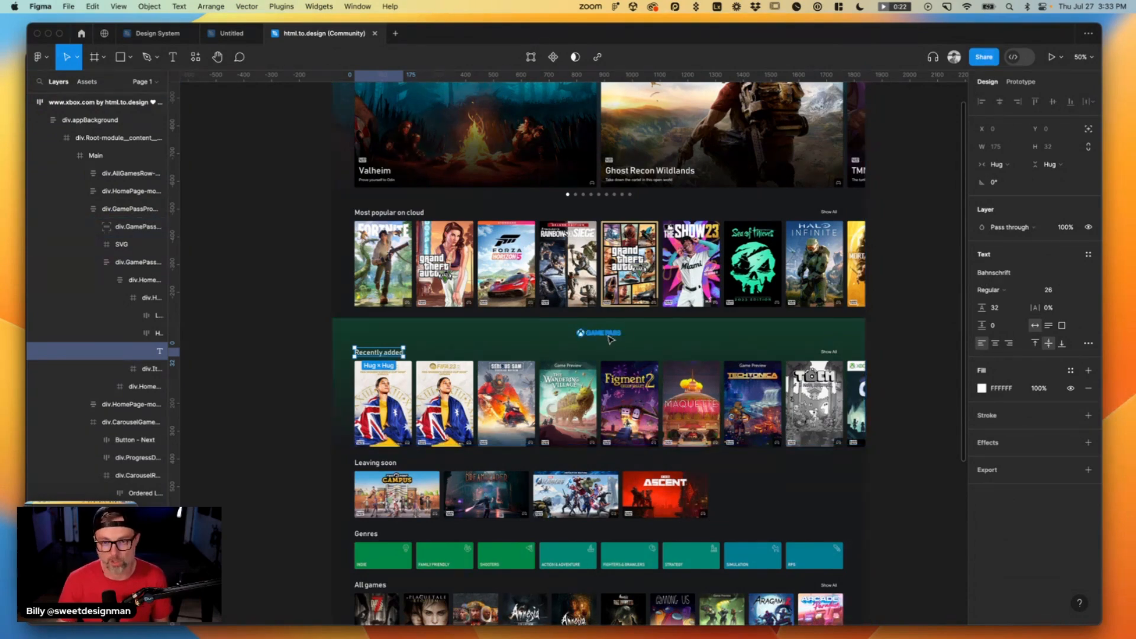
{"action": "scroll", "coordinate": [600, 499], "scroll_direction": "down", "scroll_amount": 5}
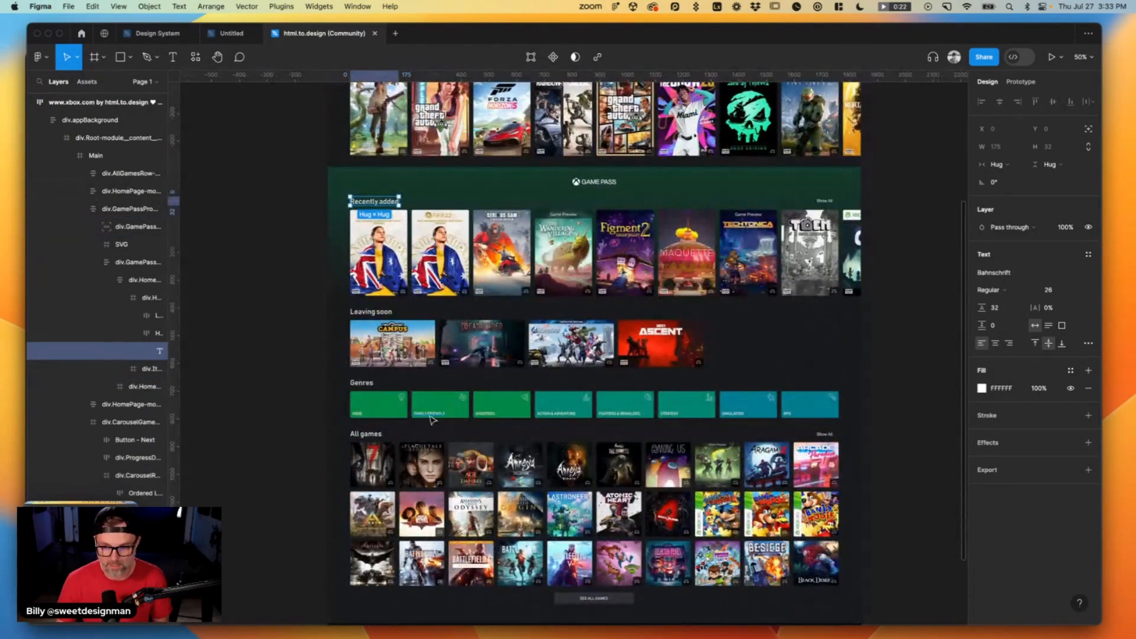
{"action": "left_click", "coordinate": [430, 414], "text": "super"}
{"action": "left_click", "coordinate": [357, 413], "text": "super"}
Inspect the text properties of the See all games button label and a footer link under Resources.
{"action": "scroll", "coordinate": [598, 467], "scroll_direction": "down", "scroll_amount": 5}
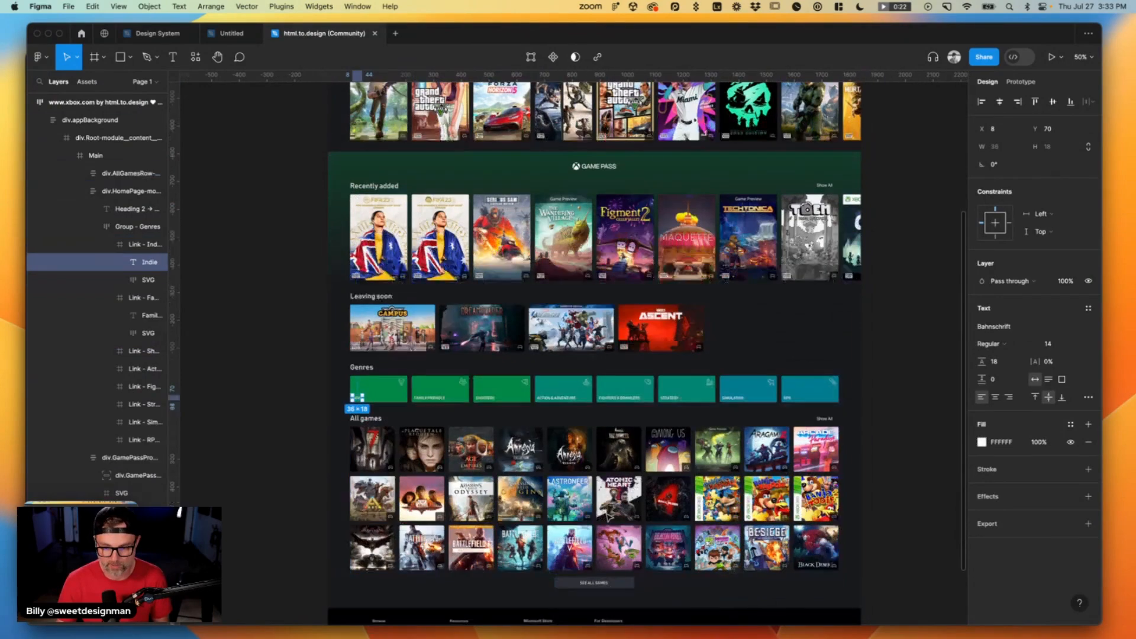
{"action": "left_click", "coordinate": [594, 456], "text": "super"}
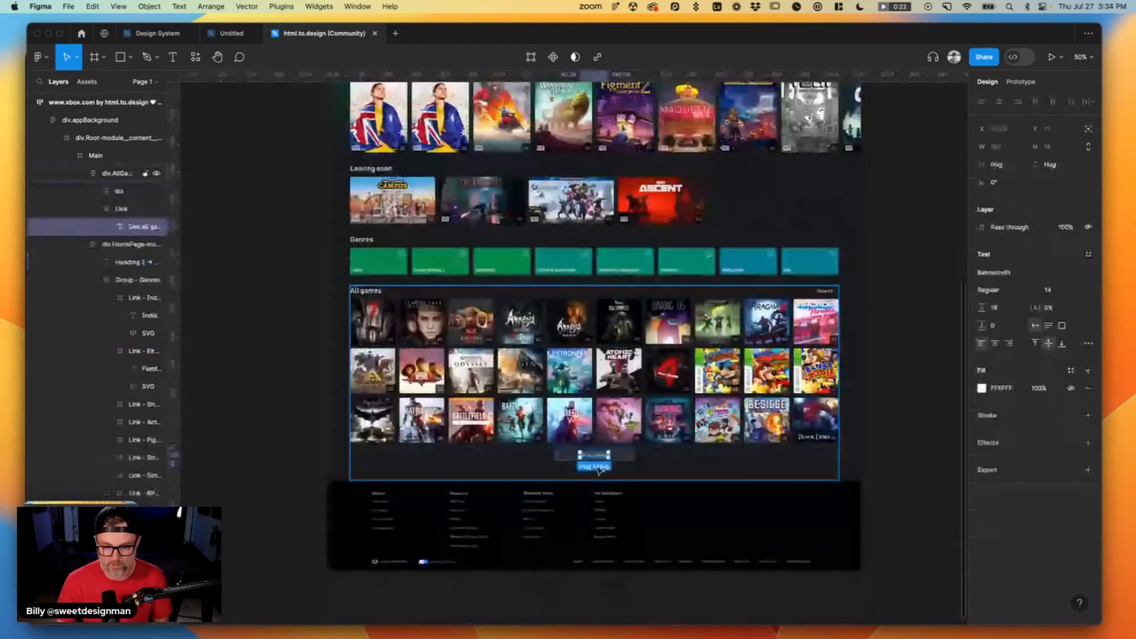
{"action": "left_click", "coordinate": [459, 511], "text": "super"}
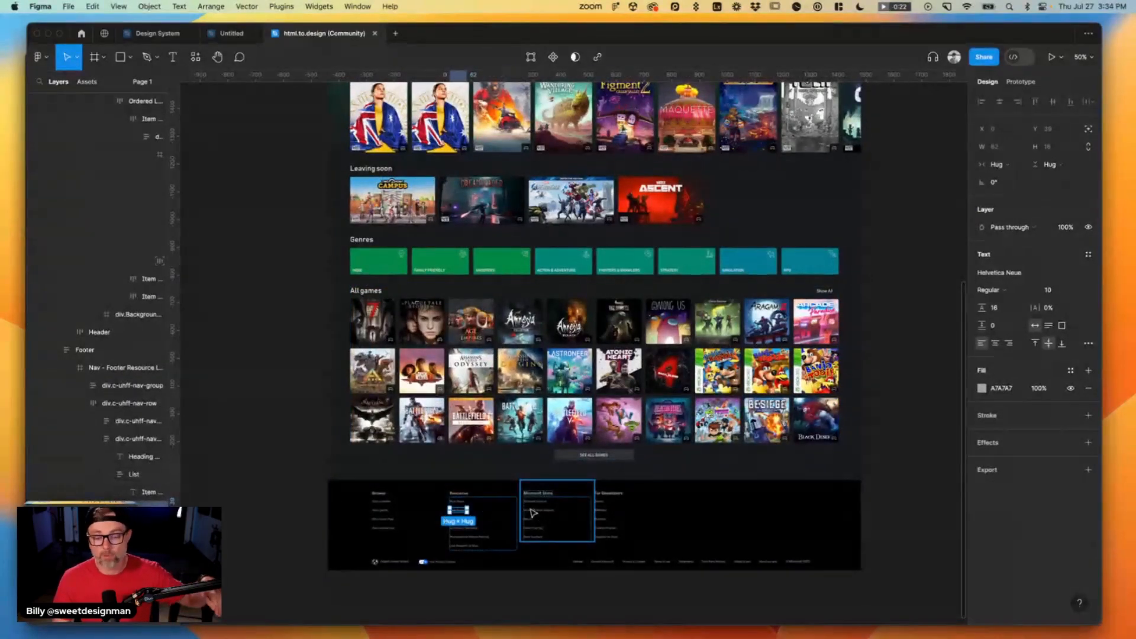
{"action": "scroll", "coordinate": [533, 514], "scroll_direction": "up", "scroll_amount": 10}
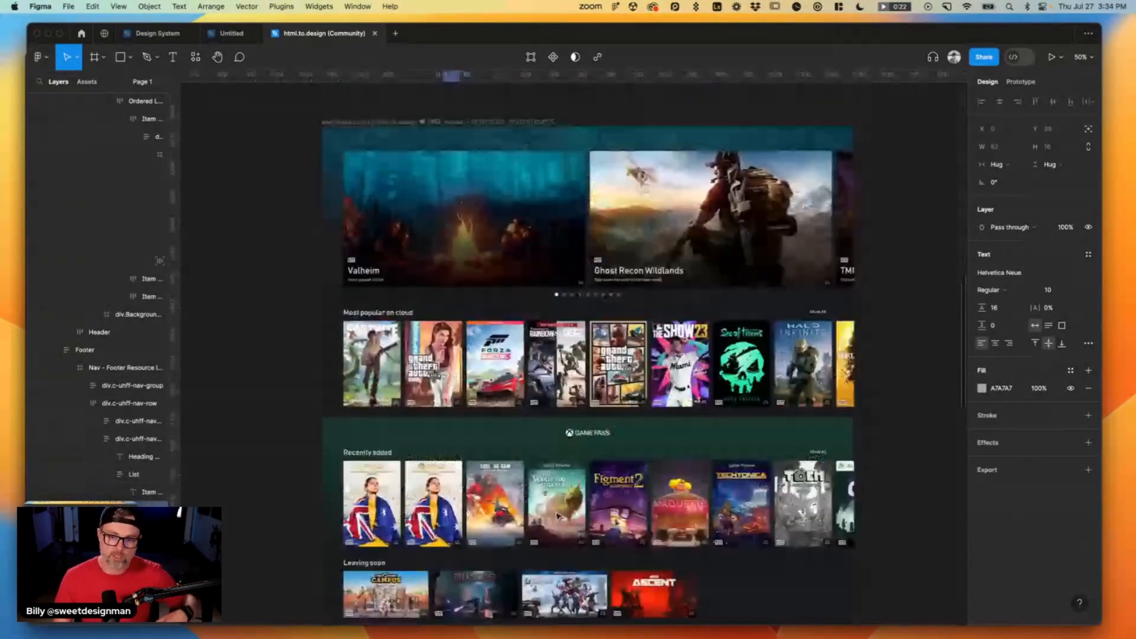
{"action": "scroll", "coordinate": [556, 516], "scroll_direction": "up", "scroll_amount": 2}
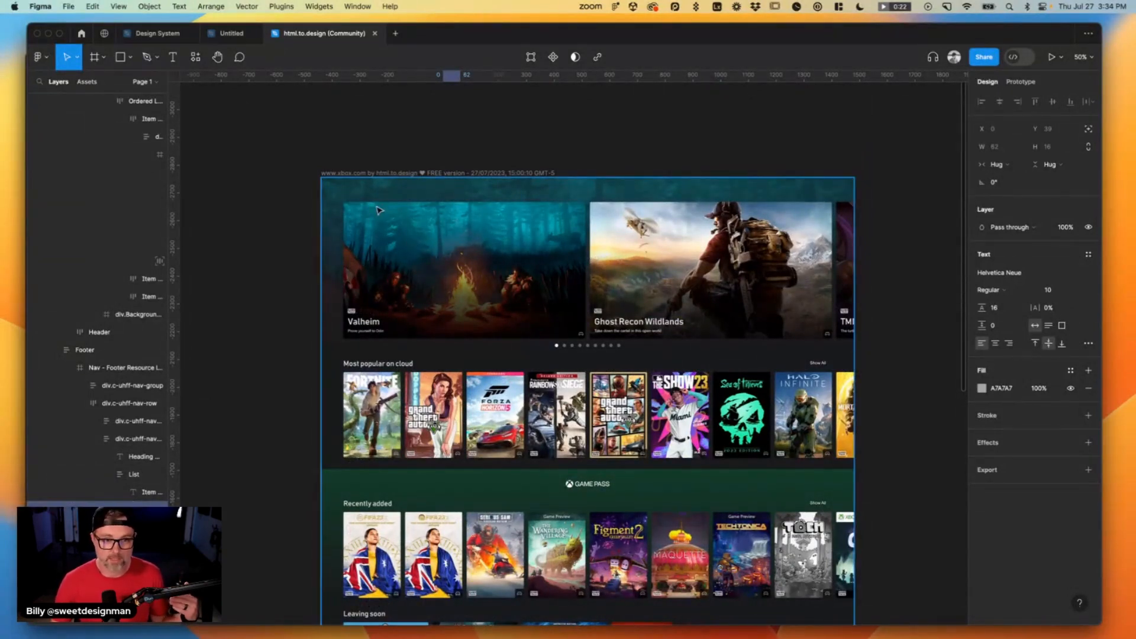
Return to the Design System file and review its Toggle, Imput and Button pages.
{"action": "left_click", "coordinate": [144, 33]}
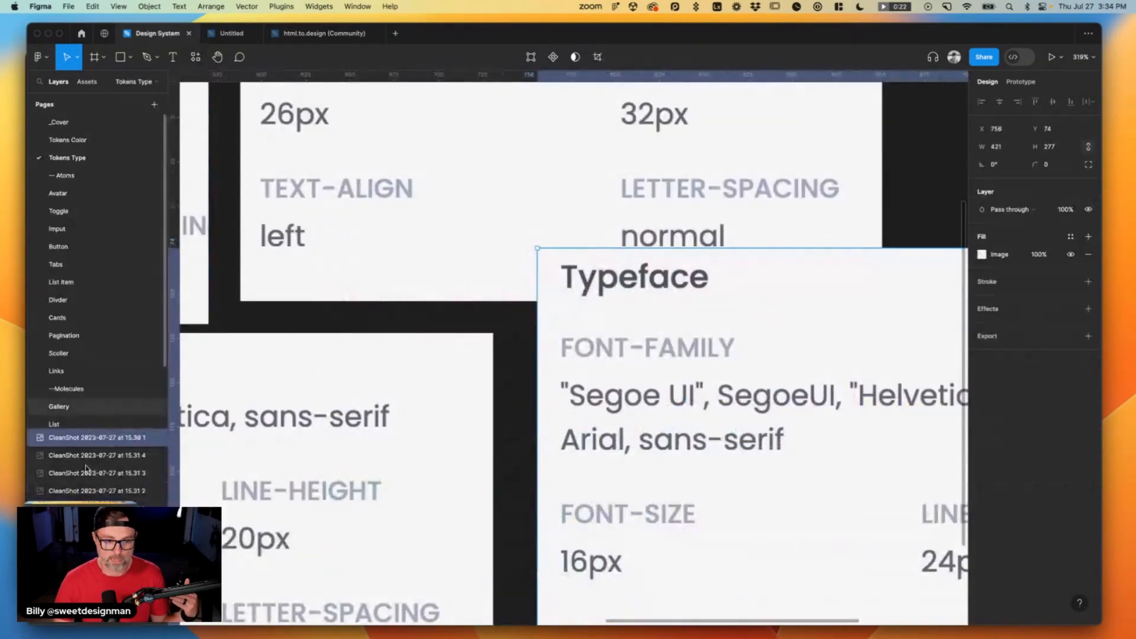
{"action": "left_click", "coordinate": [58, 211]}
{"action": "left_click", "coordinate": [57, 229]}
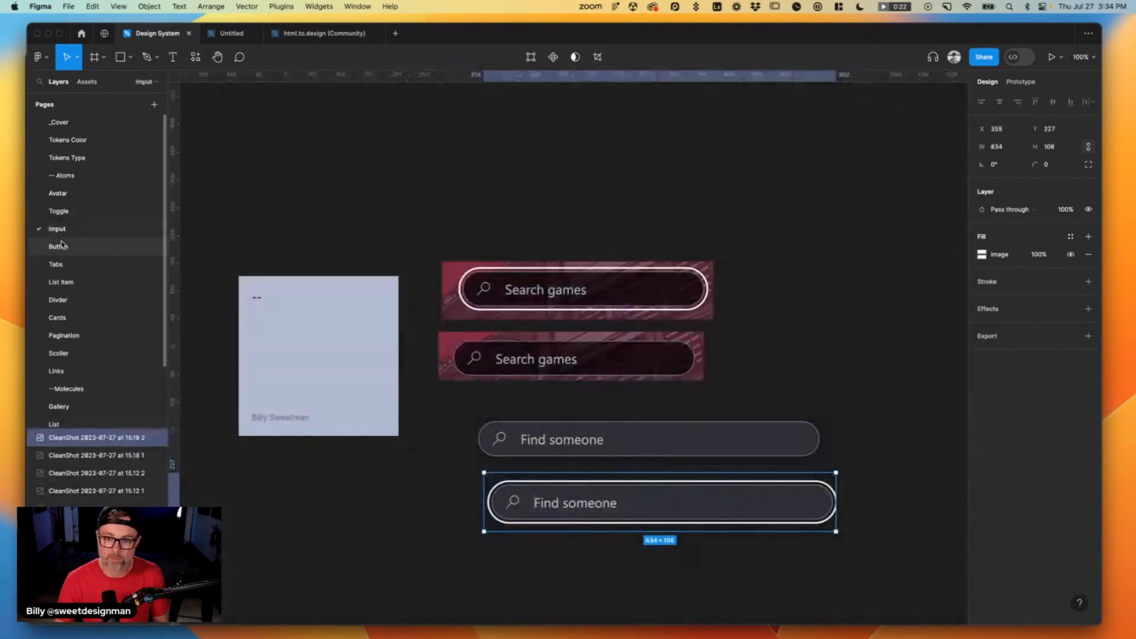
{"action": "left_click", "coordinate": [59, 246]}
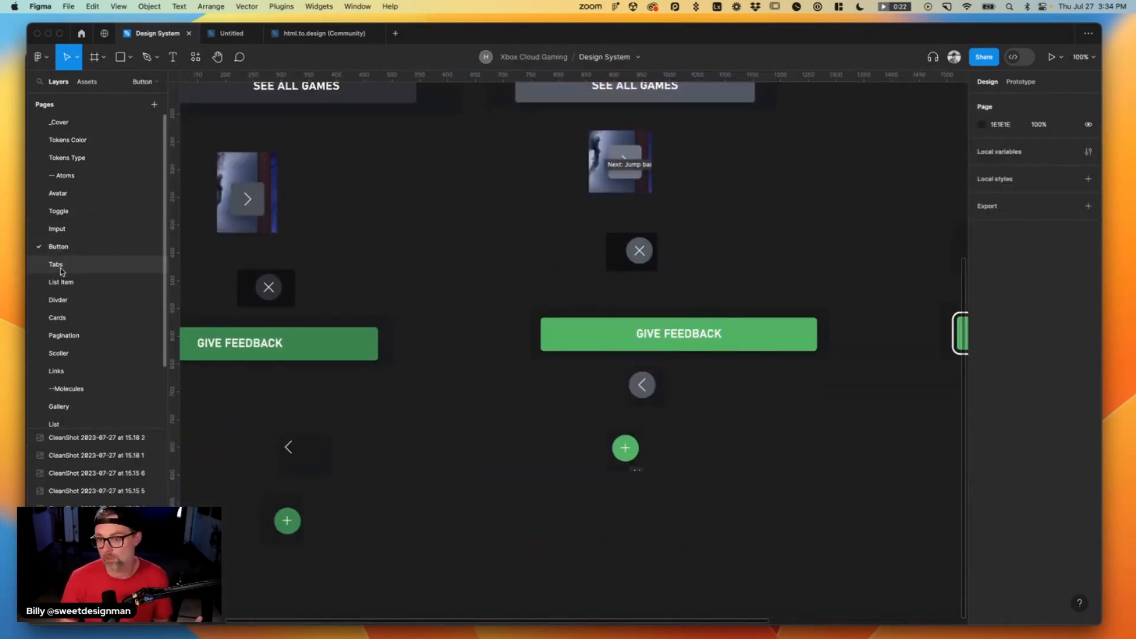